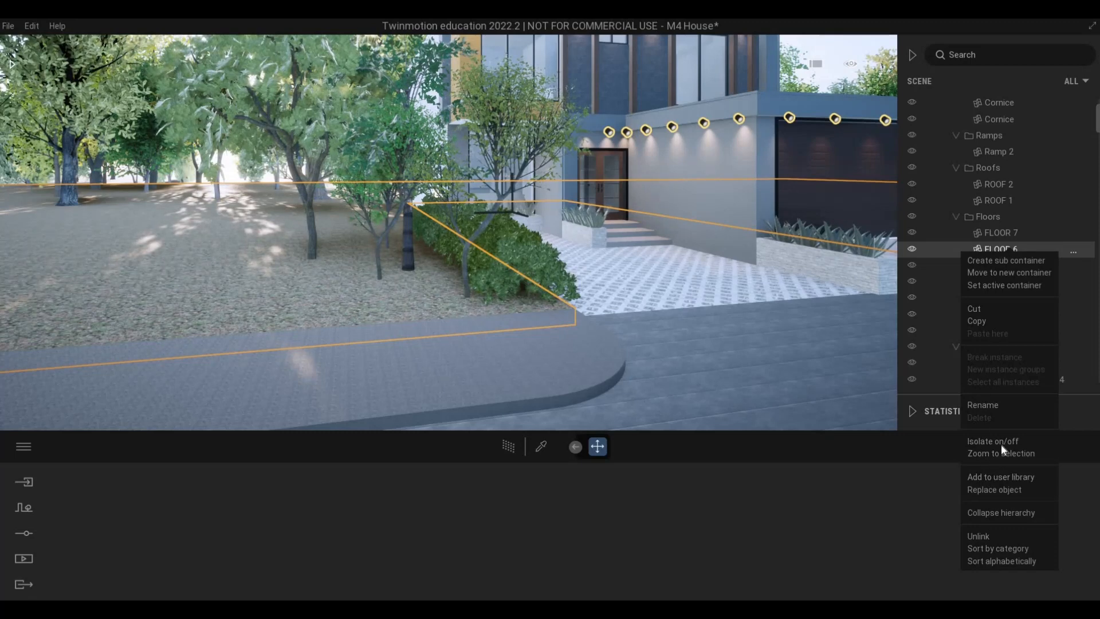
- Isolate the FLOOR 6 ground surface in the scene and clear the selection
{"action": "left_click", "coordinate": [1001, 443]}
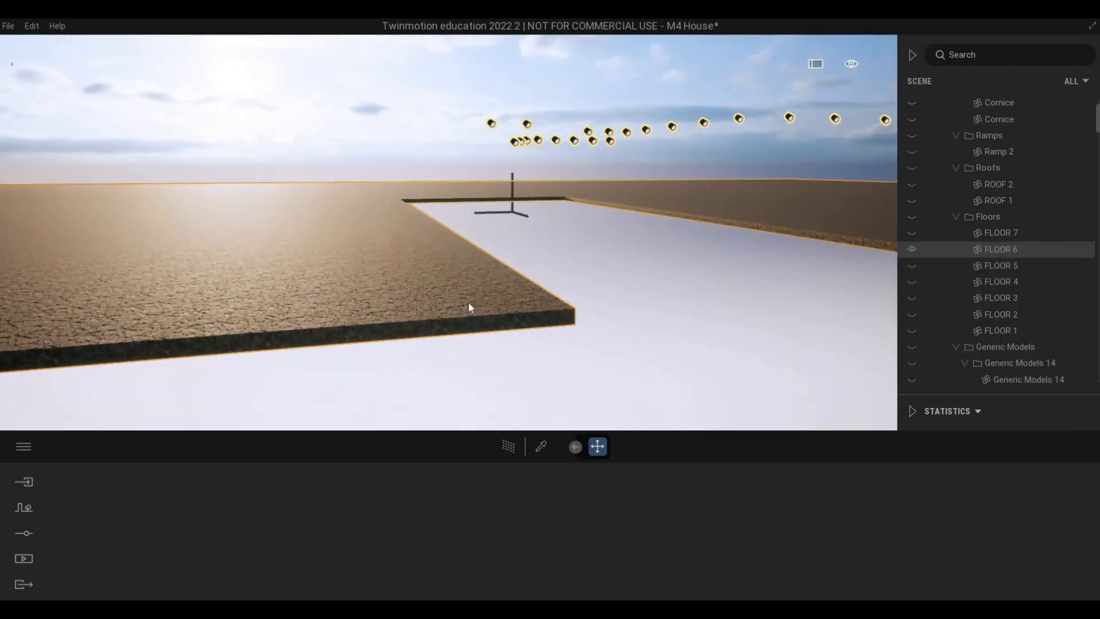
{"action": "key", "text": "q"}
{"action": "key", "text": "s"}
{"action": "key", "text": "e"}
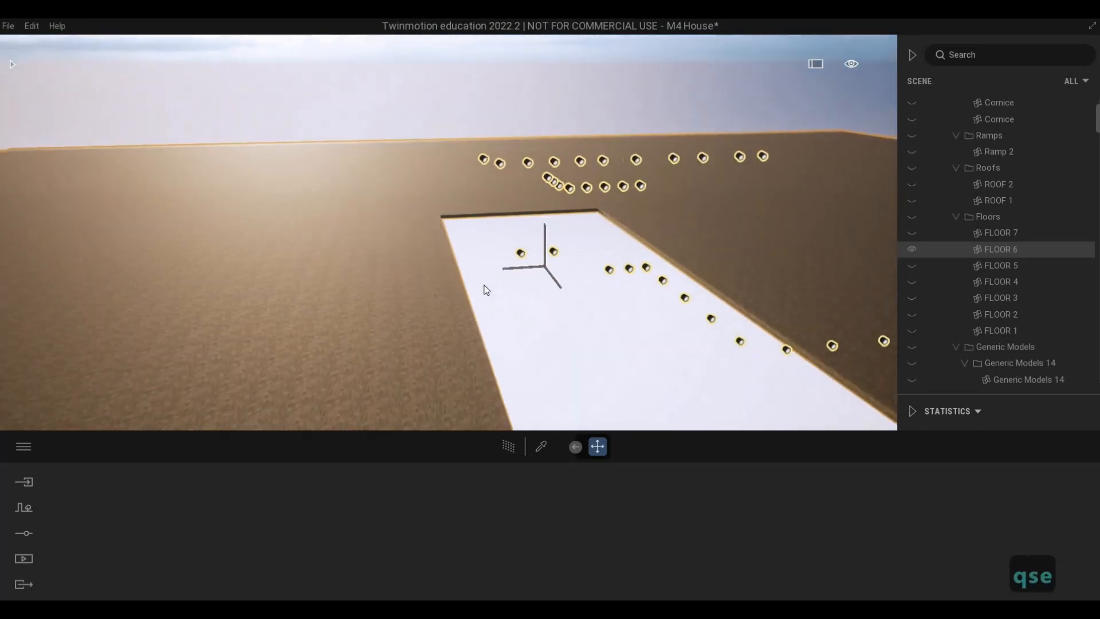
{"action": "key", "text": "Escape"}
{"action": "key", "text": "a"}
{"action": "key", "text": "e"}
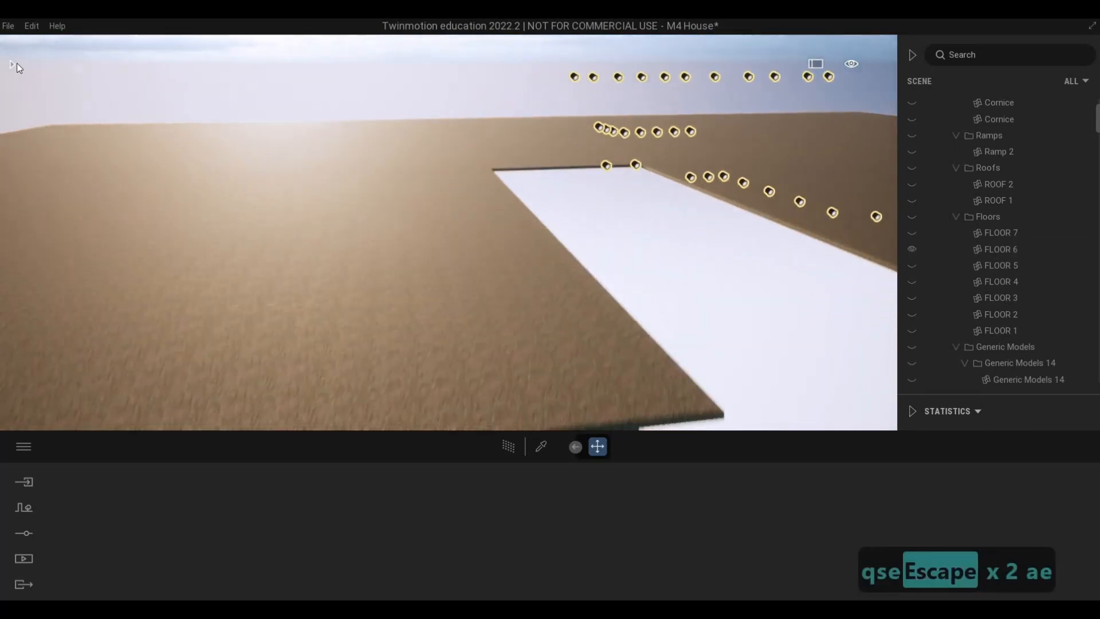
- Start Vegetation Paint and add Long grass 03 from the Grass and flowers library to the paint palette
{"action": "left_click", "coordinate": [11, 63]}
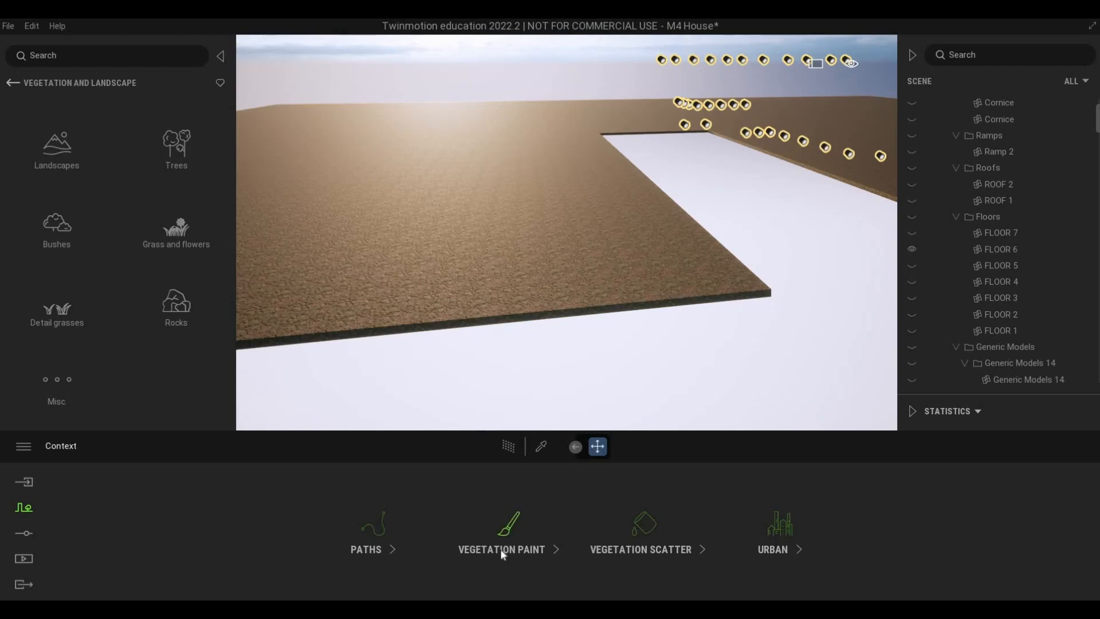
{"action": "key", "text": "F1"}
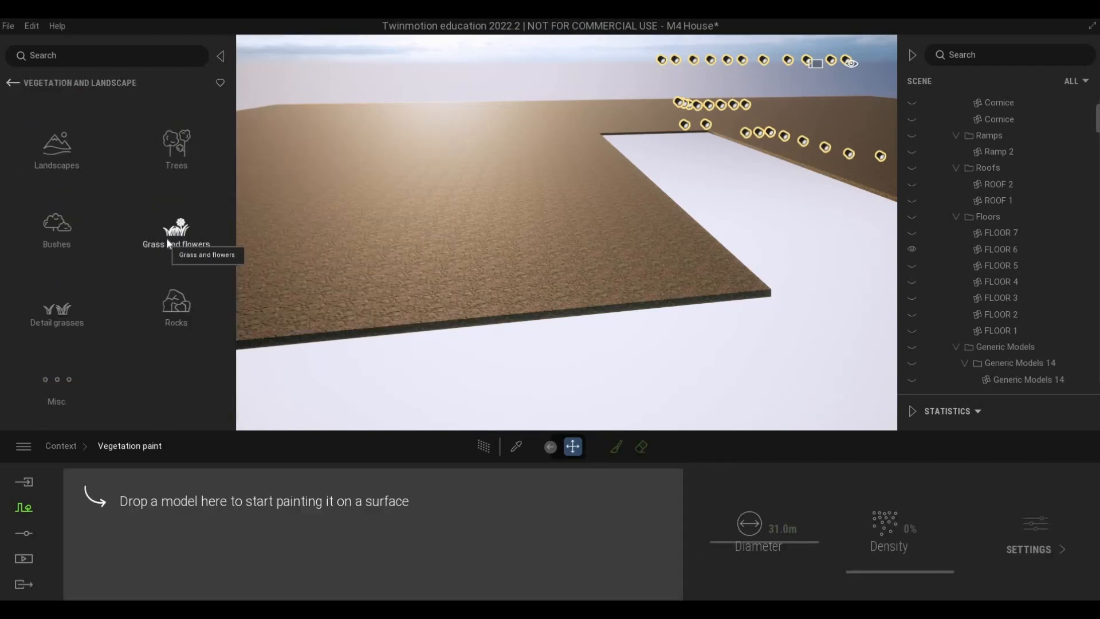
{"action": "left_click", "coordinate": [134, 242]}
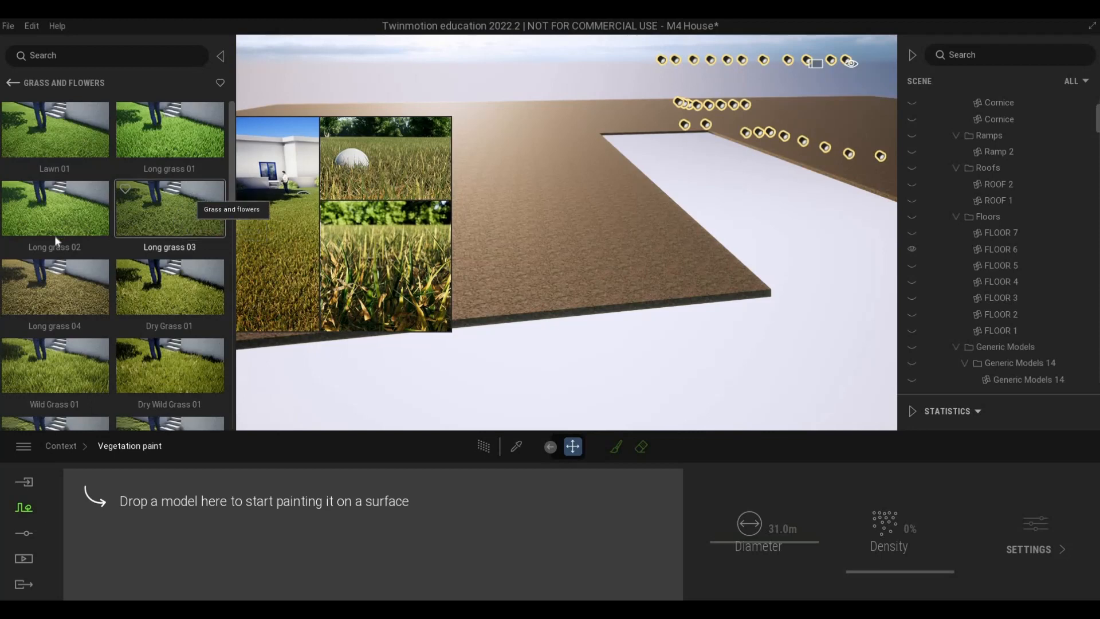
{"action": "scroll", "coordinate": [143, 327], "scroll_direction": "down", "scroll_amount": 1}
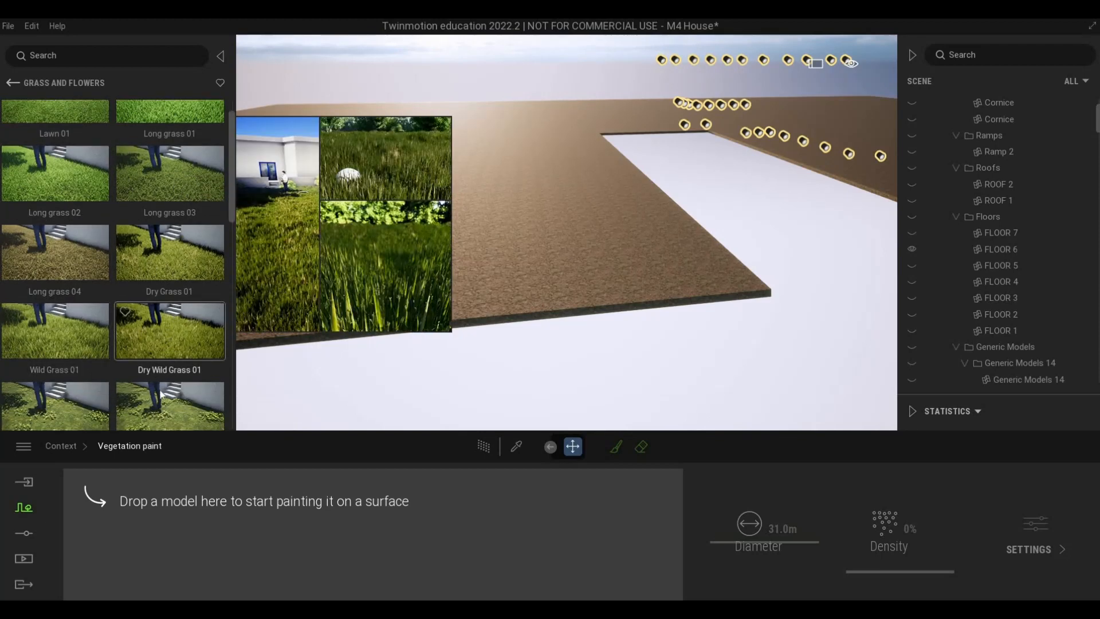
{"action": "scroll", "coordinate": [161, 395], "scroll_direction": "down", "scroll_amount": 1}
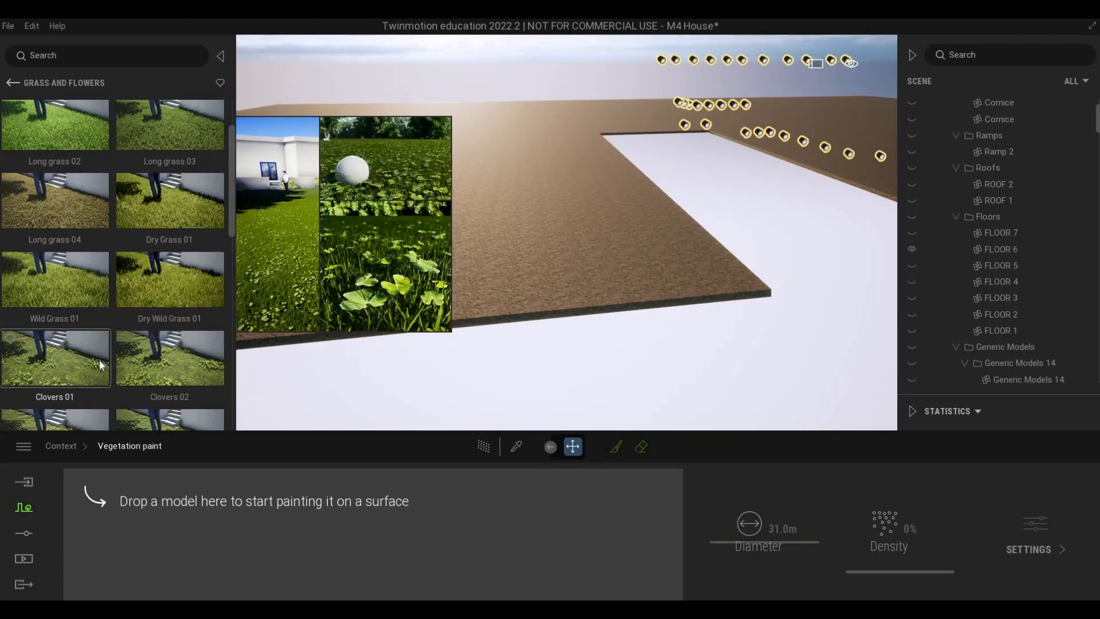
{"action": "scroll", "coordinate": [52, 364], "scroll_direction": "down", "scroll_amount": 2}
{"action": "scroll", "coordinate": [104, 360], "scroll_direction": "up", "scroll_amount": 1}
{"action": "scroll", "coordinate": [115, 303], "scroll_direction": "up", "scroll_amount": 1}
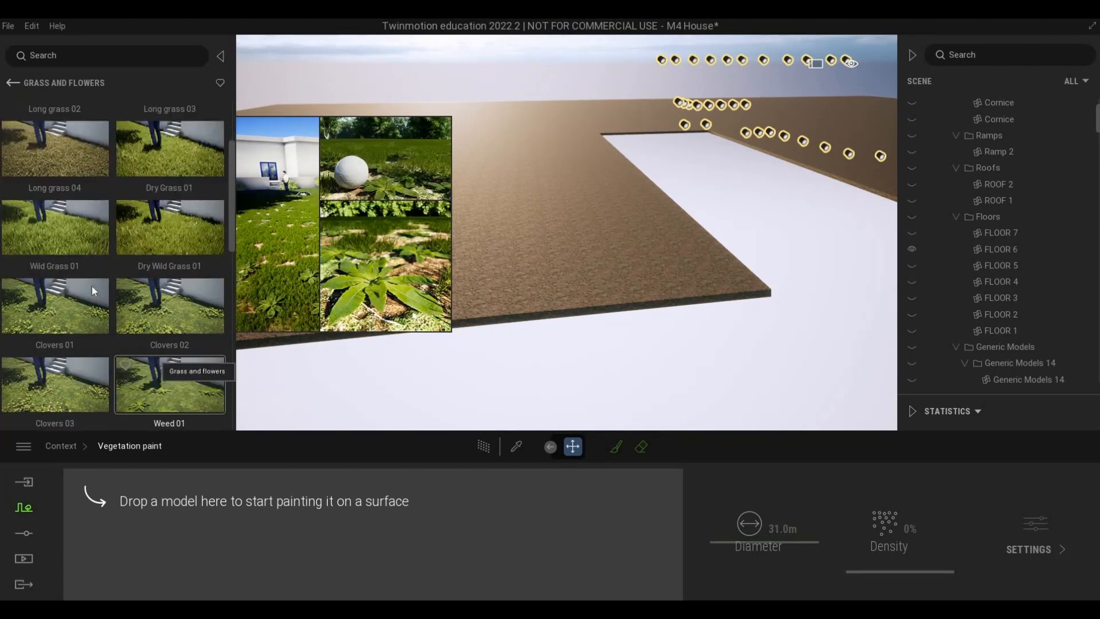
{"action": "scroll", "coordinate": [86, 286], "scroll_direction": "up", "scroll_amount": 3}
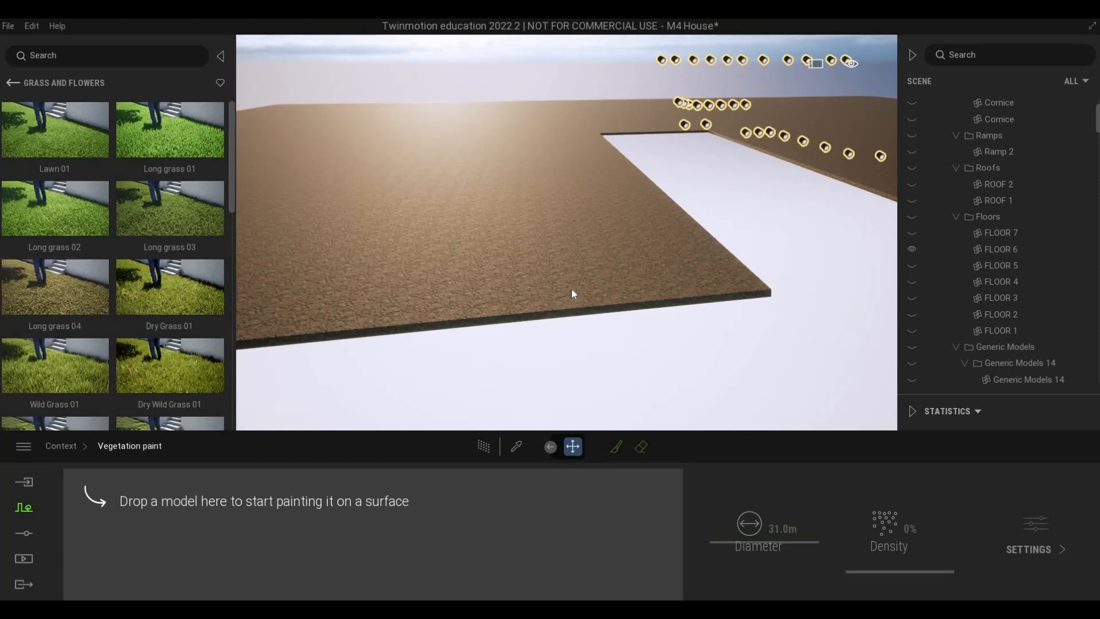
{"action": "mouse_move", "coordinate": [184, 227]}
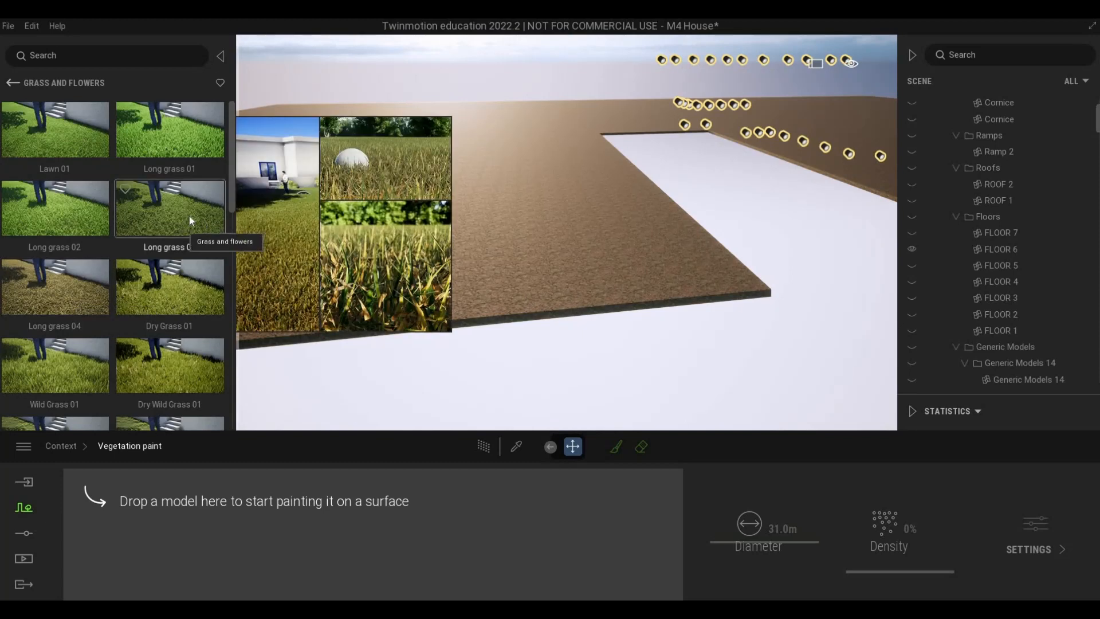
{"action": "mouse_move", "coordinate": [181, 216]}
{"action": "left_mouse_down"}
{"action": "mouse_move", "coordinate": [223, 212]}
{"action": "mouse_move", "coordinate": [280, 518]}
{"action": "mouse_move", "coordinate": [185, 510]}
{"action": "left_mouse_up"}
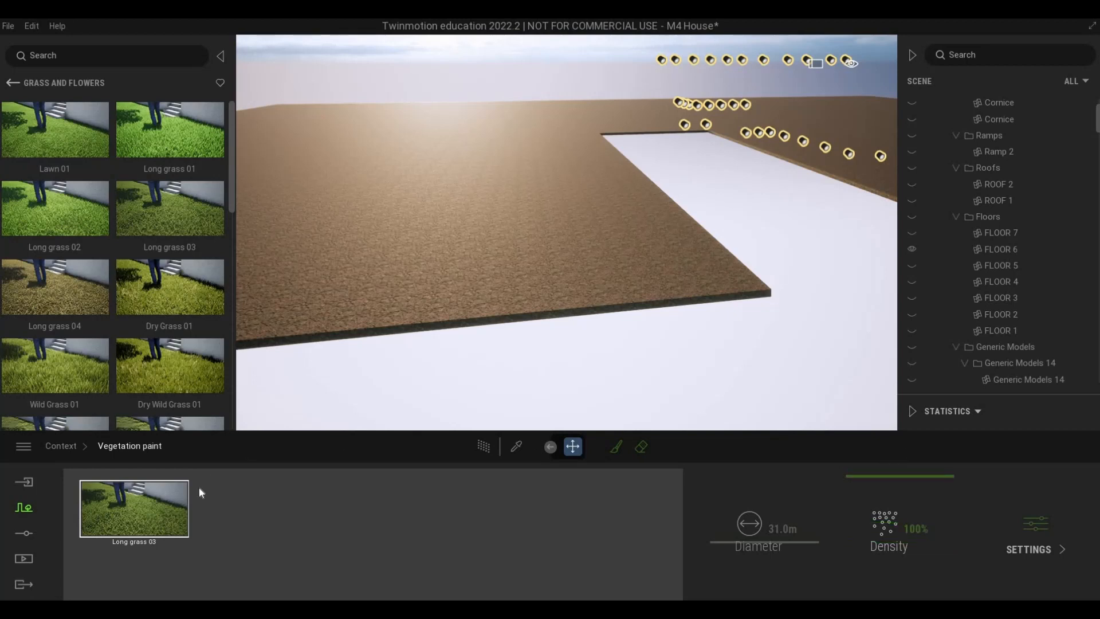
- Set the brush diameter to 5.7 m and paint Long grass 03 along the near edge of the rectangular ground opening
{"action": "left_click", "coordinate": [615, 447]}
{"action": "left_click", "coordinate": [610, 253]}
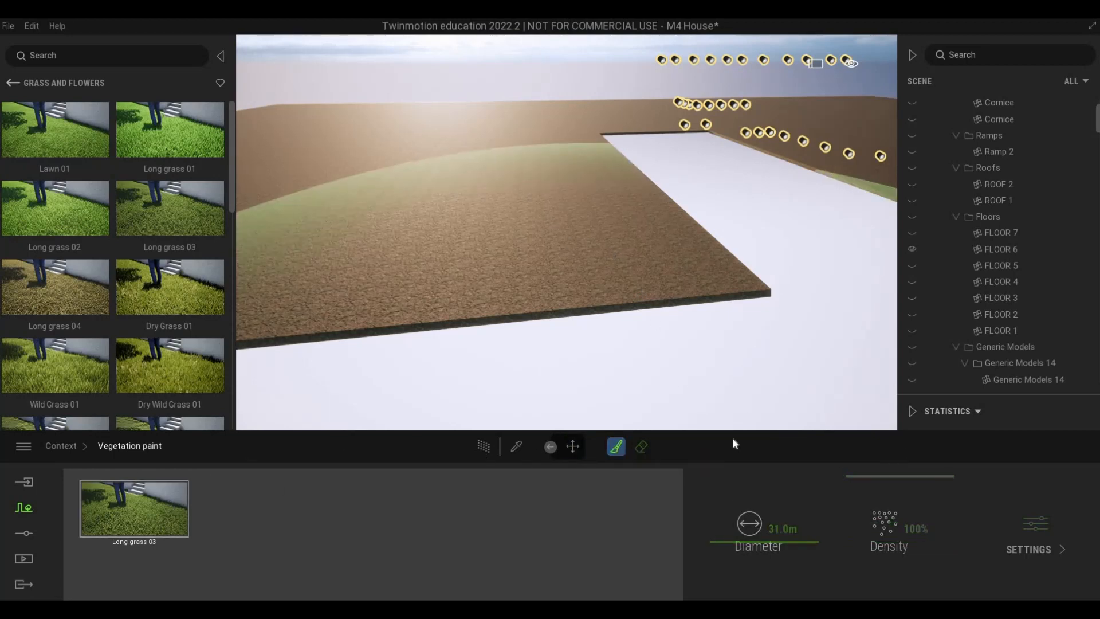
{"action": "left_click_drag", "start_coordinate": [761, 551], "coordinate": [758, 562]}
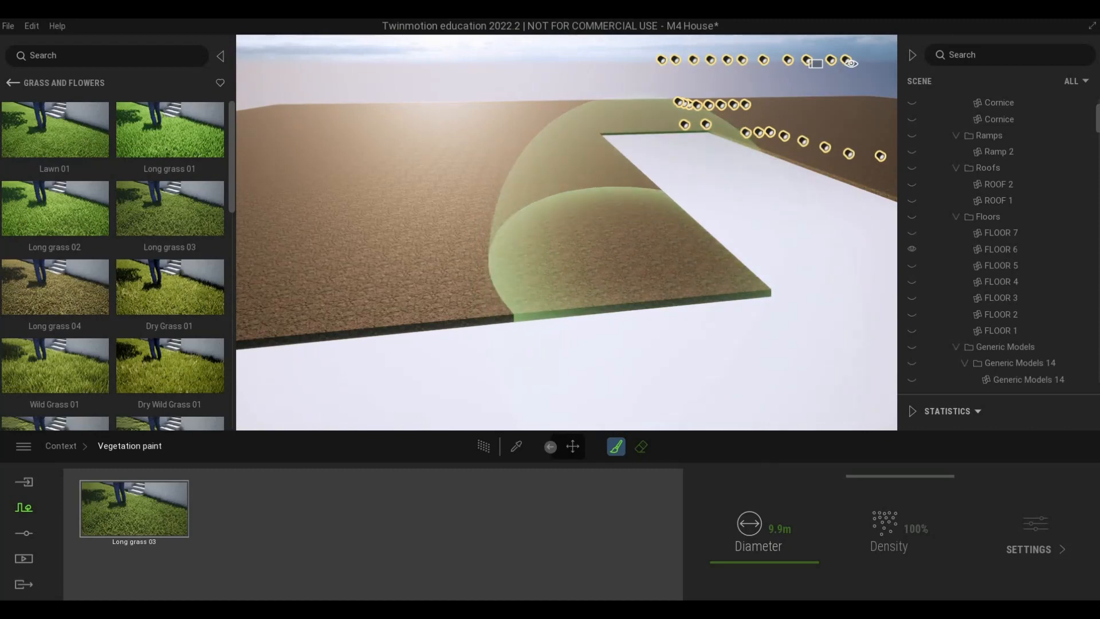
{"action": "left_click_drag", "start_coordinate": [754, 563], "coordinate": [754, 563]}
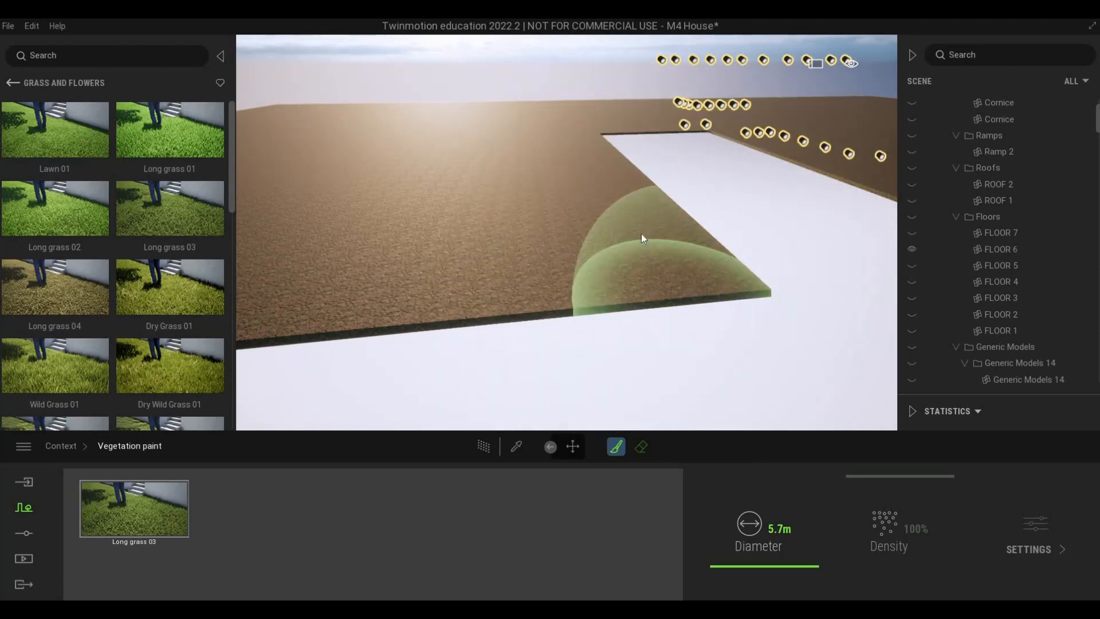
{"action": "left_click_drag", "start_coordinate": [659, 250], "coordinate": [668, 255]}
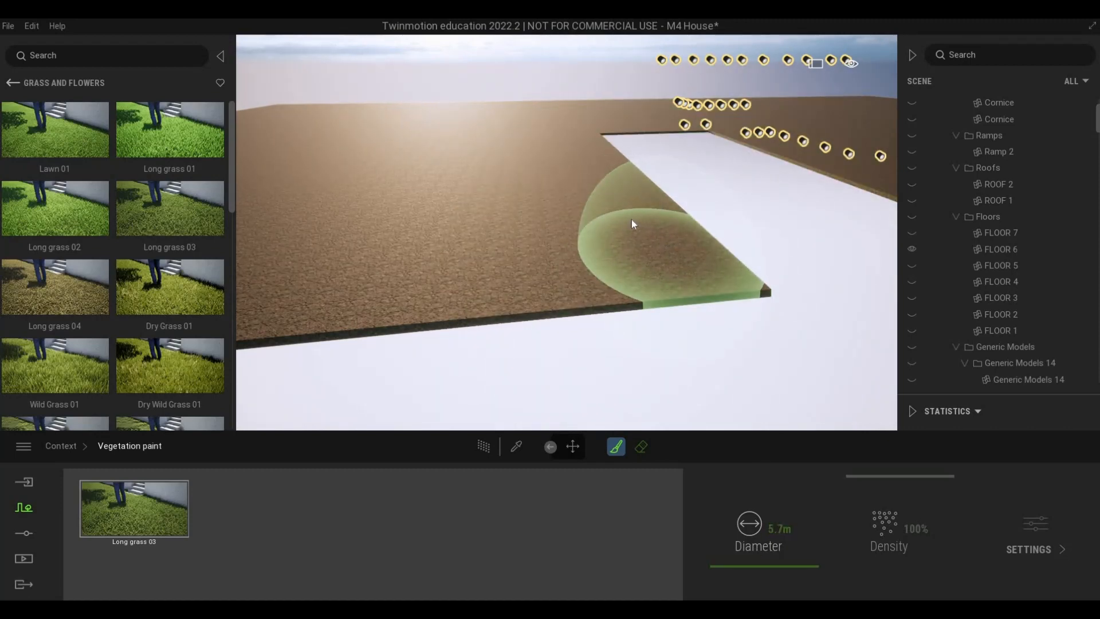
{"action": "mouse_move", "coordinate": [621, 206]}
{"action": "left_mouse_down"}
{"action": "mouse_move", "coordinate": [584, 146]}
{"action": "mouse_move", "coordinate": [602, 240]}
{"action": "mouse_move", "coordinate": [689, 290]}
{"action": "mouse_move", "coordinate": [709, 284]}
{"action": "left_mouse_up"}
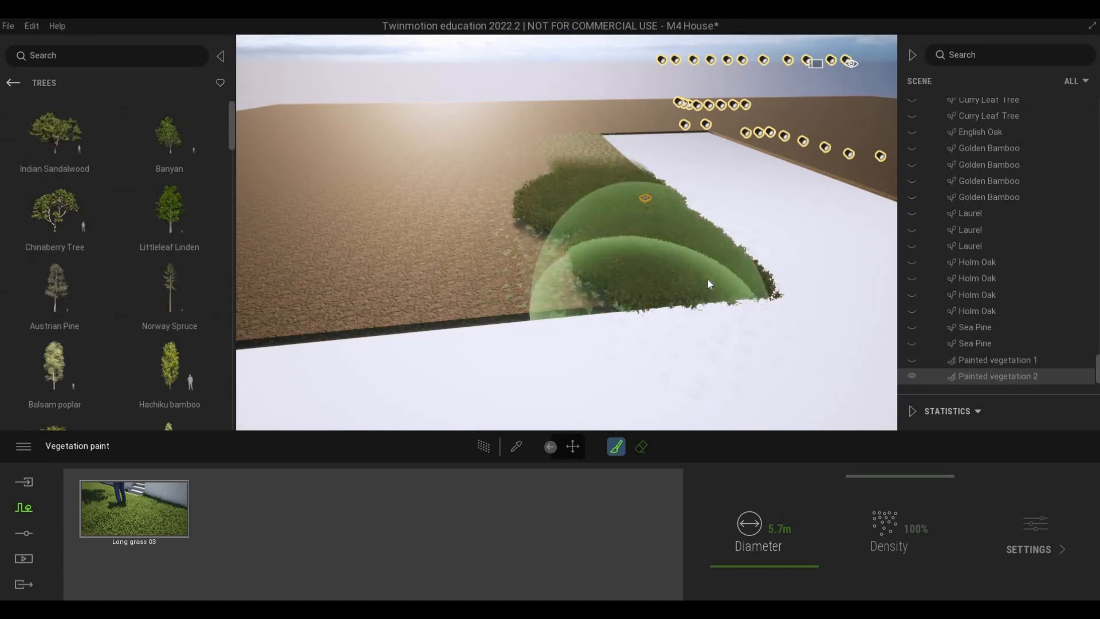
- Paint Long grass 03 along the opposite long side of the rectangular ground opening
{"action": "key", "text": "d"}
{"action": "key", "text": "d"}
{"action": "key", "text": "d"}
{"action": "key", "text": "d"}
{"action": "key", "text": "d"}
{"action": "key", "text": "d"}
{"action": "key", "text": "d"}
{"action": "key", "text": "d"}
{"action": "key", "text": "d"}
{"action": "key", "text": "d"}
{"action": "key", "text": "d"}
{"action": "key", "text": "d"}
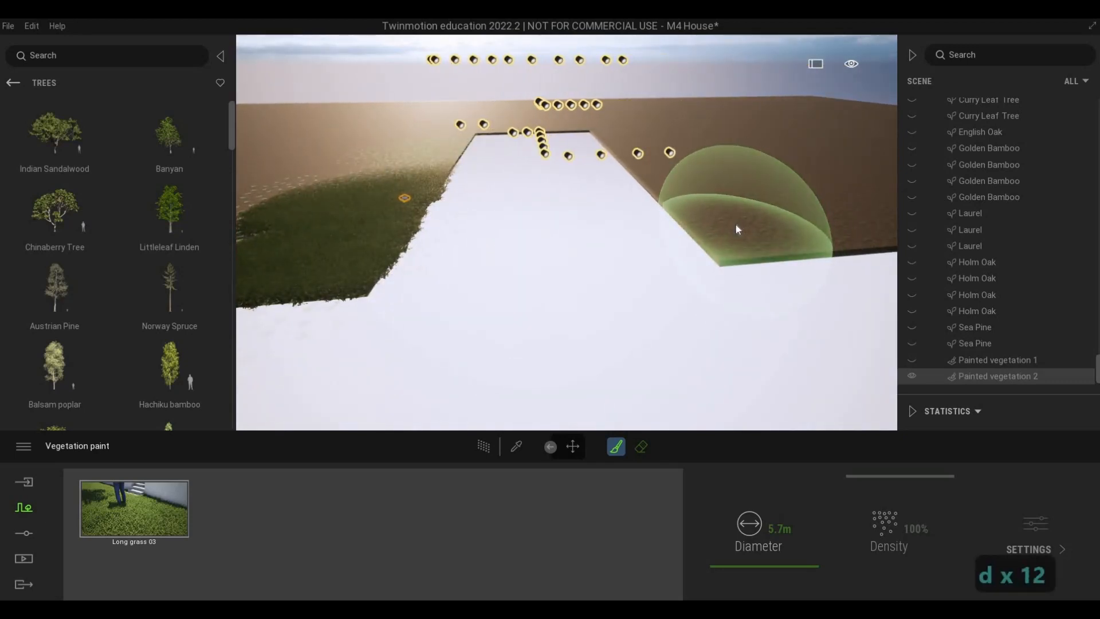
{"action": "mouse_move", "coordinate": [737, 225]}
{"action": "left_mouse_down"}
{"action": "mouse_move", "coordinate": [789, 210]}
{"action": "mouse_move", "coordinate": [708, 189]}
{"action": "mouse_move", "coordinate": [688, 165]}
{"action": "mouse_move", "coordinate": [657, 162]}
{"action": "mouse_move", "coordinate": [621, 135]}
{"action": "mouse_move", "coordinate": [662, 164]}
{"action": "mouse_move", "coordinate": [726, 183]}
{"action": "left_mouse_up"}
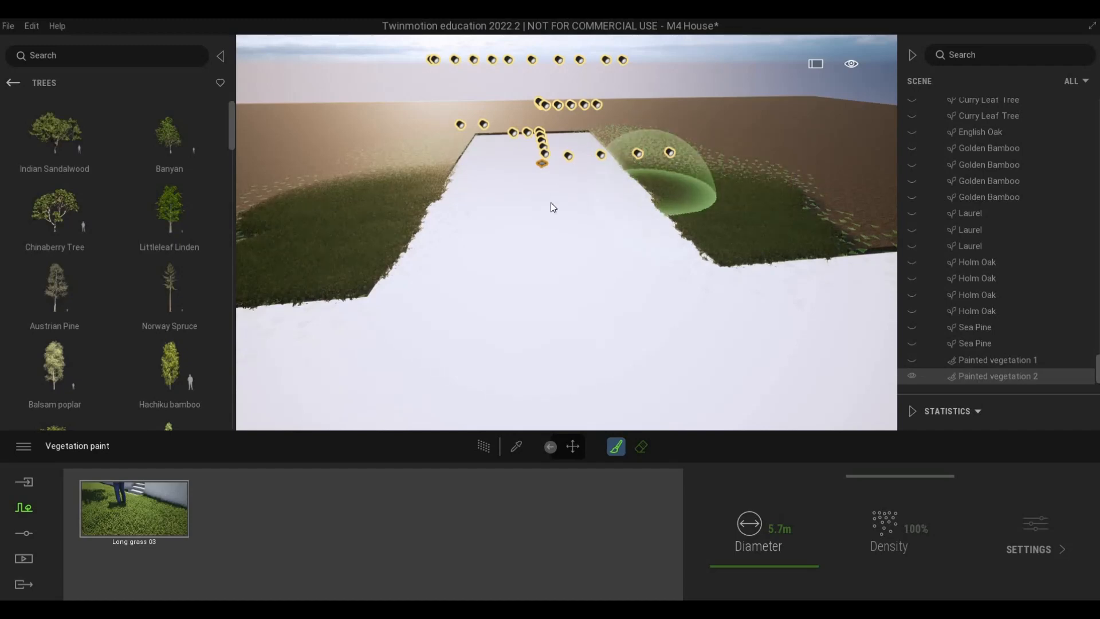
- Paint Long grass 03 around the far end of the opening to join the grass on both sides
{"action": "key", "text": "q"}
{"action": "key", "text": "q"}
{"action": "key", "text": "a"}
{"action": "key", "text": "w"}
{"action": "key", "text": "w"}
{"action": "key", "text": "w"}
{"action": "key", "text": "w"}
{"action": "key", "text": "w"}
{"action": "key", "text": "w"}
{"action": "key", "text": "w"}
{"action": "key", "text": "w"}
{"action": "key", "text": "w"}
{"action": "key", "text": "w"}
{"action": "key", "text": "w"}
{"action": "key", "text": "w"}
{"action": "key", "text": "w"}
{"action": "key", "text": "w"}
{"action": "key", "text": "w"}
{"action": "key", "text": "w"}
{"action": "key", "text": "w"}
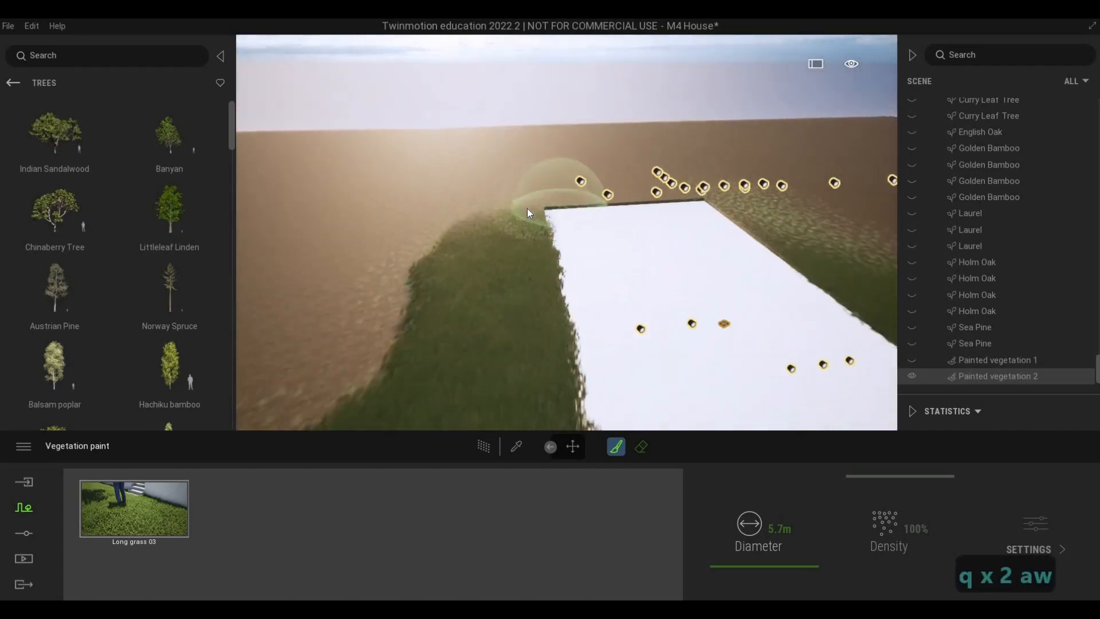
{"action": "mouse_move", "coordinate": [544, 207]}
{"action": "left_mouse_down"}
{"action": "mouse_move", "coordinate": [730, 185]}
{"action": "mouse_move", "coordinate": [625, 202]}
{"action": "left_mouse_up"}
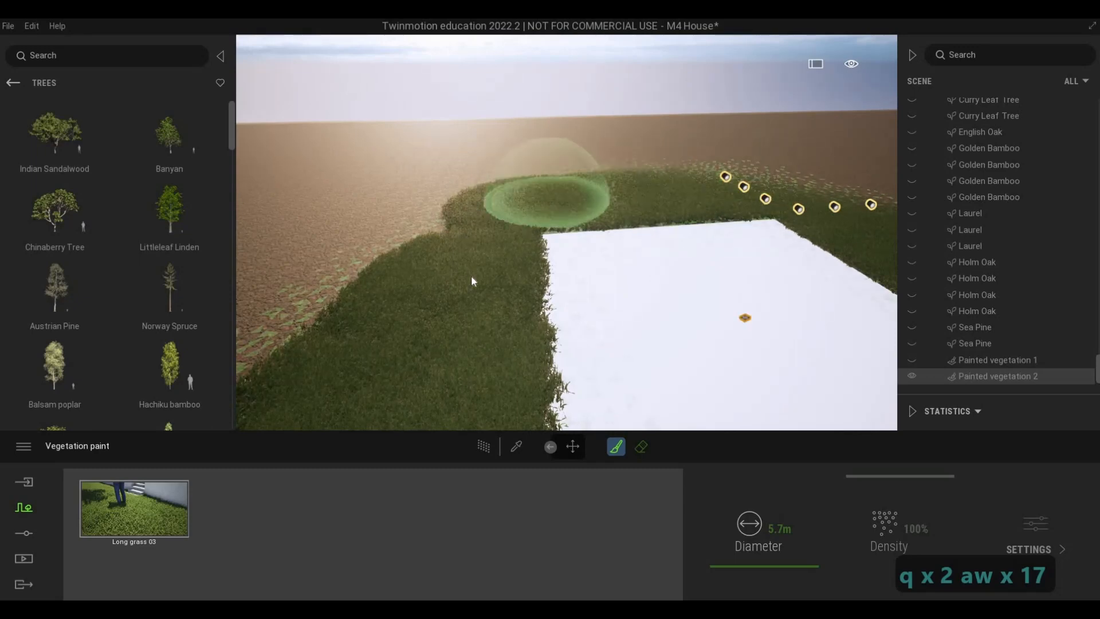
- Set the brush diameter to 24.4 m and cover the wide ground area beside and behind the opening with Long grass 03
{"action": "key", "text": "s"}
{"action": "key", "text": "s"}
{"action": "key", "text": "s"}
{"action": "key", "text": "s"}
{"action": "key", "text": "s"}
{"action": "key", "text": "s"}
{"action": "key", "text": "s"}
{"action": "key", "text": "s"}
{"action": "key", "text": "s"}
{"action": "key", "text": "s"}
{"action": "key", "text": "s"}
{"action": "key", "text": "s"}
{"action": "key", "text": "s"}
{"action": "key", "text": "s"}
{"action": "key", "text": "s"}
{"action": "key", "text": "s"}
{"action": "key", "text": "s"}
{"action": "key", "text": "s"}
{"action": "key", "text": "s"}
{"action": "key", "text": "a"}
{"action": "key", "text": "s"}
{"action": "key", "text": "q"}
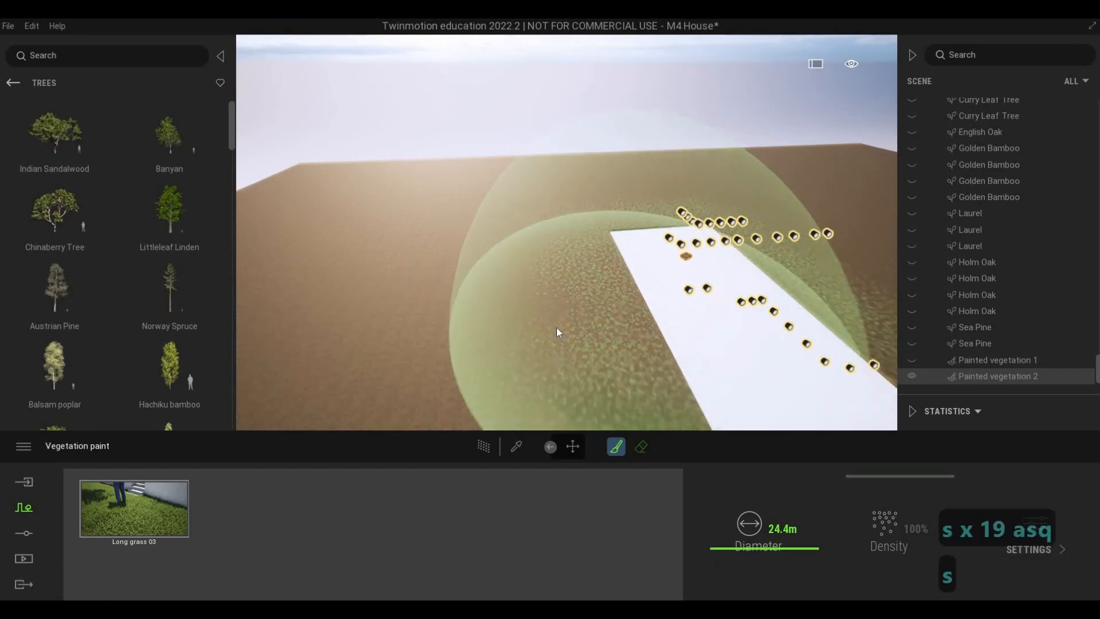
{"action": "key", "text": "s"}
{"action": "key", "text": "a"}
{"action": "key", "text": "a"}
{"action": "key", "text": "a"}
{"action": "key", "text": "a"}
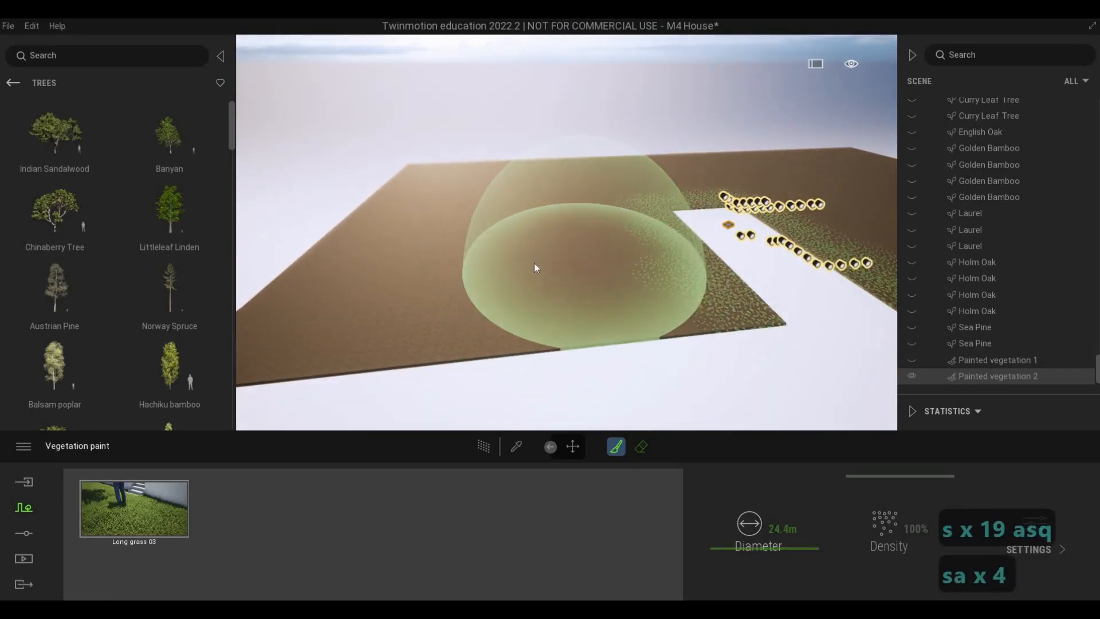
{"action": "mouse_move", "coordinate": [535, 263]}
{"action": "left_mouse_down"}
{"action": "mouse_move", "coordinate": [398, 285]}
{"action": "mouse_move", "coordinate": [386, 221]}
{"action": "mouse_move", "coordinate": [406, 184]}
{"action": "mouse_move", "coordinate": [469, 191]}
{"action": "mouse_move", "coordinate": [543, 162]}
{"action": "left_mouse_up"}
{"action": "mouse_move", "coordinate": [574, 215]}
{"action": "left_mouse_down"}
{"action": "mouse_move", "coordinate": [616, 178]}
{"action": "mouse_move", "coordinate": [736, 155]}
{"action": "left_mouse_up"}
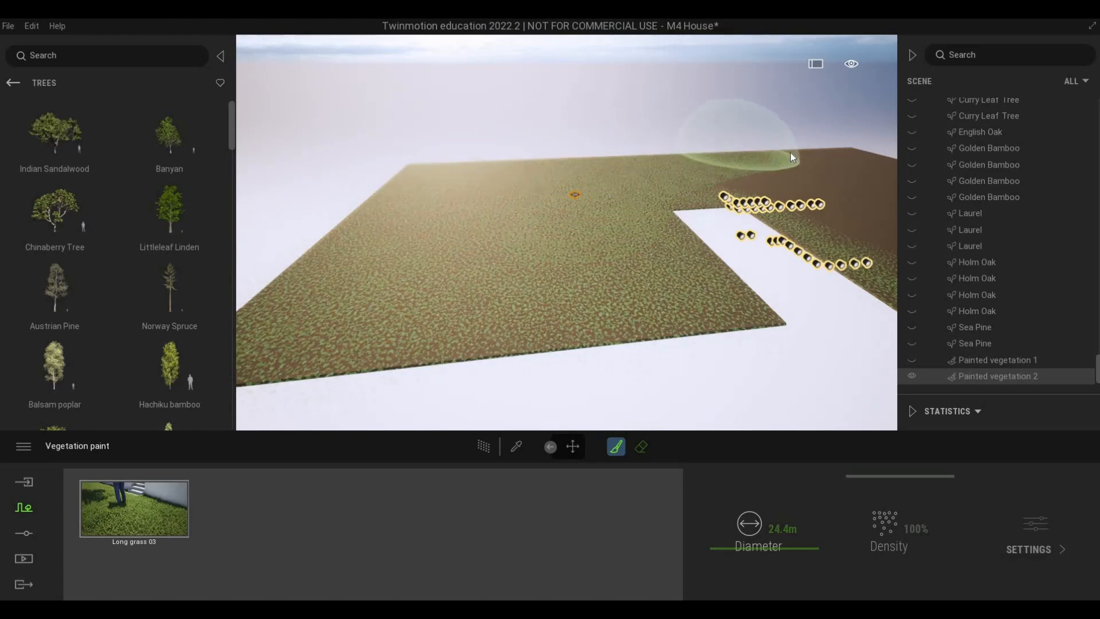
- Paint the remaining bare ground on the other side of the opening with Long grass 03, then stop painting
{"action": "key", "text": "d"}
{"action": "key", "text": "d"}
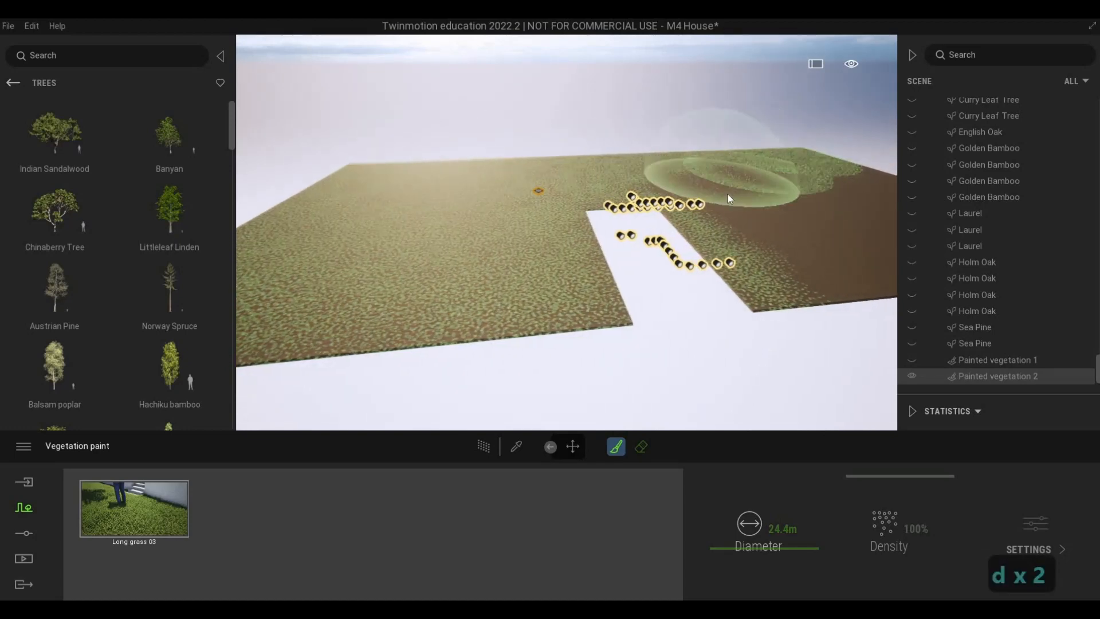
{"action": "mouse_move", "coordinate": [728, 194]}
{"action": "left_mouse_down"}
{"action": "mouse_move", "coordinate": [827, 181]}
{"action": "mouse_move", "coordinate": [820, 209]}
{"action": "mouse_move", "coordinate": [693, 239]}
{"action": "mouse_move", "coordinate": [719, 241]}
{"action": "mouse_move", "coordinate": [798, 197]}
{"action": "mouse_move", "coordinate": [803, 207]}
{"action": "left_mouse_up"}
{"action": "key", "text": "d"}
{"action": "key", "text": "d"}
{"action": "key", "text": "d"}
{"action": "key", "text": "d"}
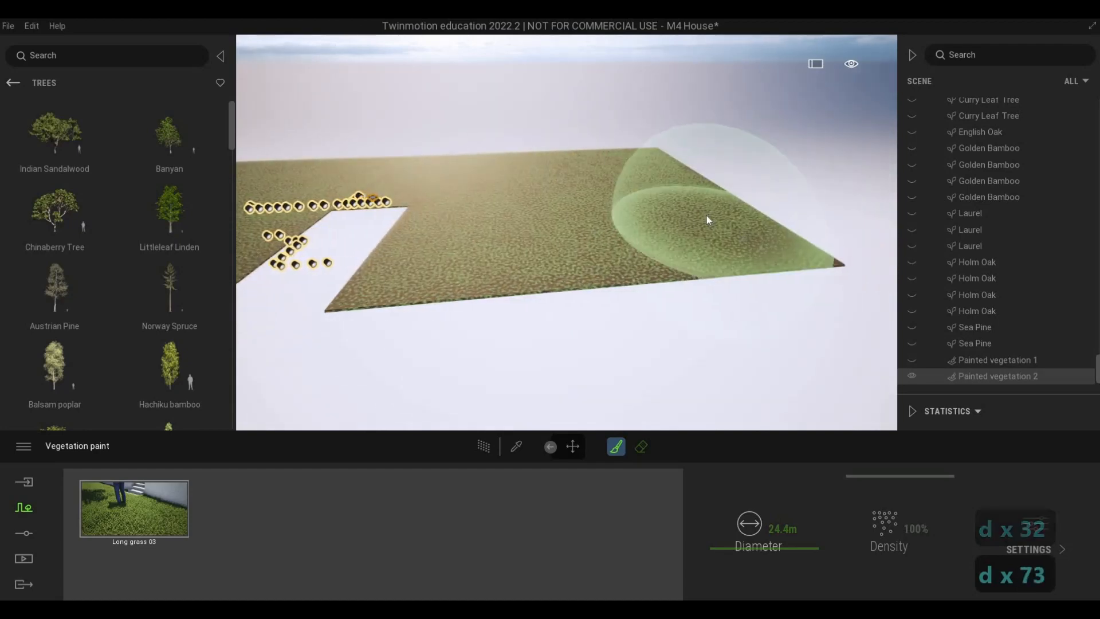
{"action": "key", "text": "w"}
{"action": "key", "text": "w"}
{"action": "key", "text": "Escape"}
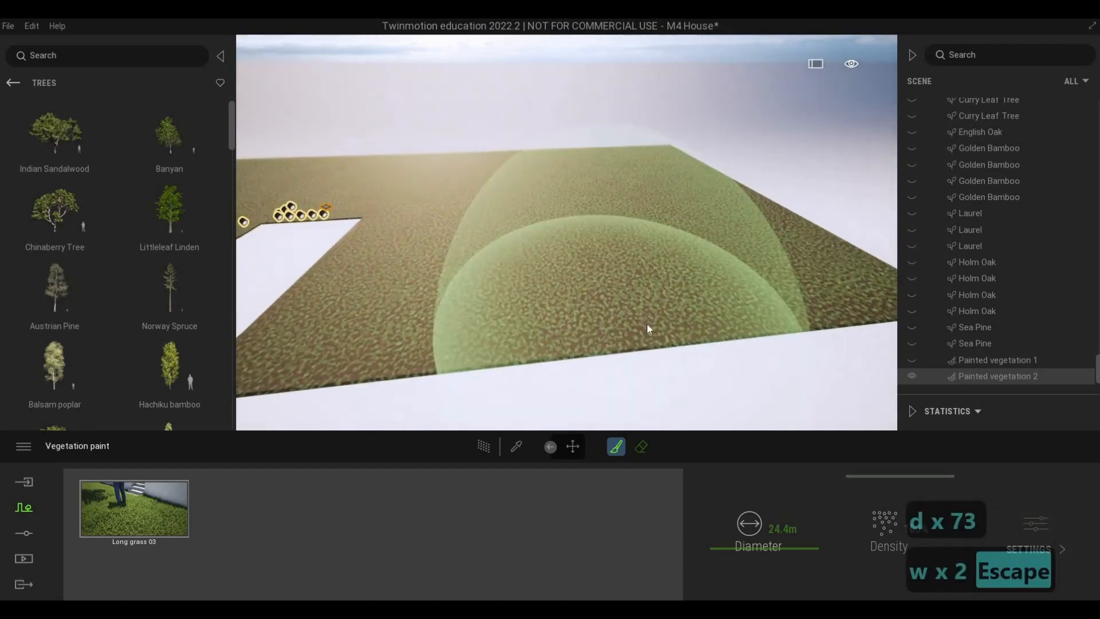
{"action": "key", "text": "w"}
{"action": "key", "text": "Escape"}
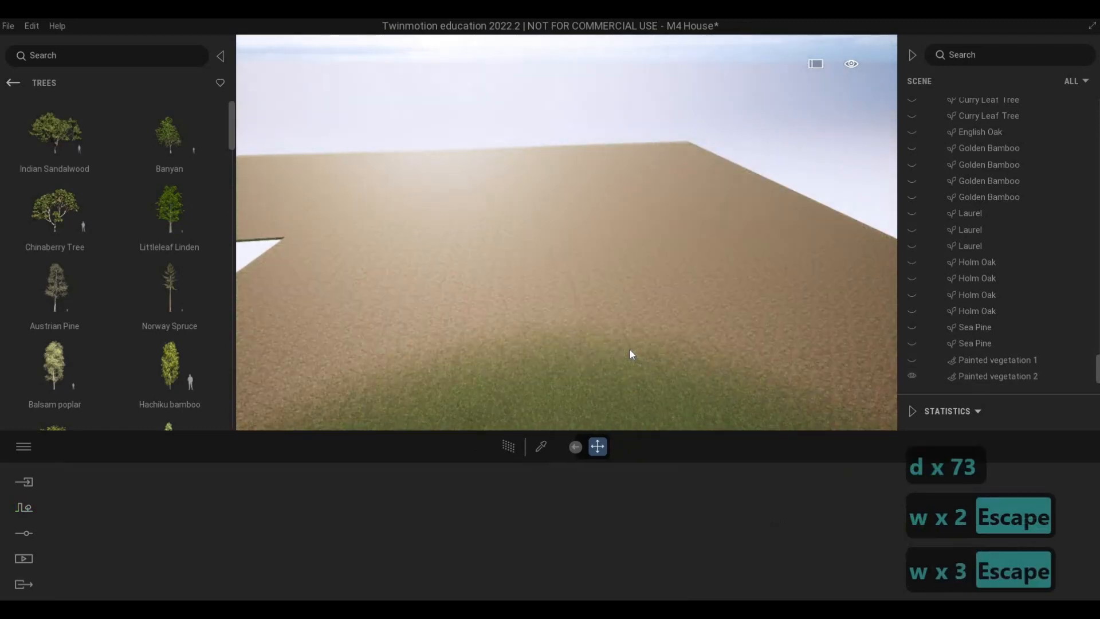
- Inspect the painted grass up close along the opening and the outer ground edge for bare spots
{"action": "key", "text": "e"}
{"action": "key", "text": "w"}
{"action": "key", "text": "a"}
{"action": "key", "text": "a"}
{"action": "key", "text": "a"}
{"action": "key", "text": "a"}
{"action": "key", "text": "a"}
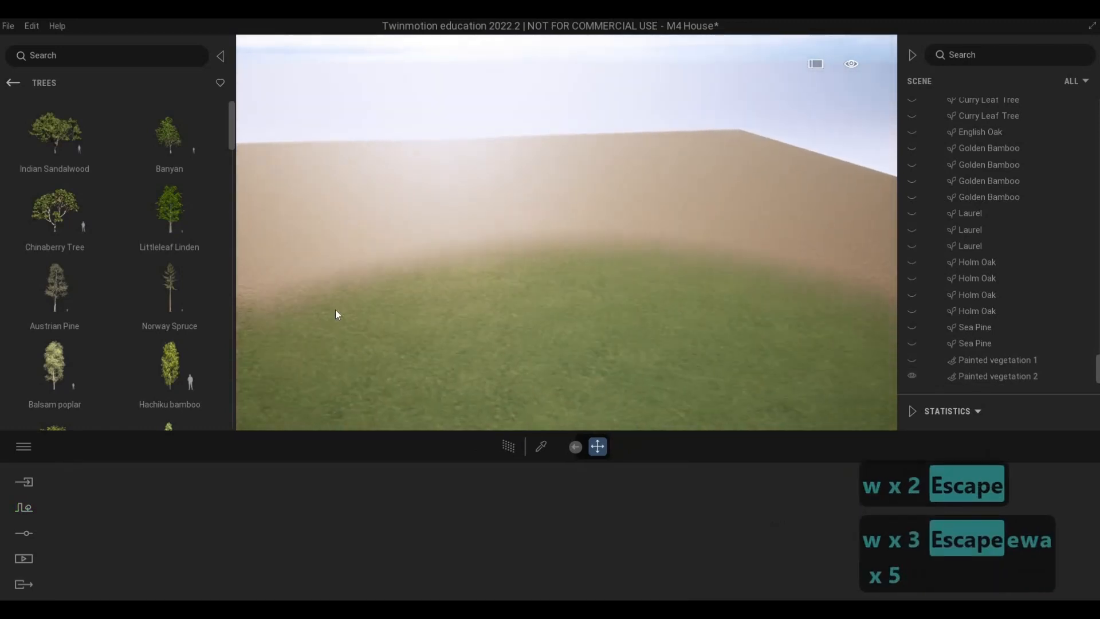
{"action": "key", "text": "e"}
{"action": "key", "text": "a"}
{"action": "key", "text": "a"}
{"action": "key", "text": "a"}
{"action": "key", "text": "a"}
{"action": "key", "text": "a"}
{"action": "key", "text": "a"}
{"action": "key", "text": "a"}
{"action": "key", "text": "a"}
{"action": "key", "text": "a"}
{"action": "key", "text": "a"}
{"action": "key", "text": "a"}
{"action": "key", "text": "a"}
{"action": "key", "text": "a"}
{"action": "key", "text": "a"}
{"action": "key", "text": "a"}
{"action": "key", "text": "a"}
{"action": "key", "text": "a"}
{"action": "key", "text": "a"}
{"action": "key", "text": "a"}
{"action": "key", "text": "a"}
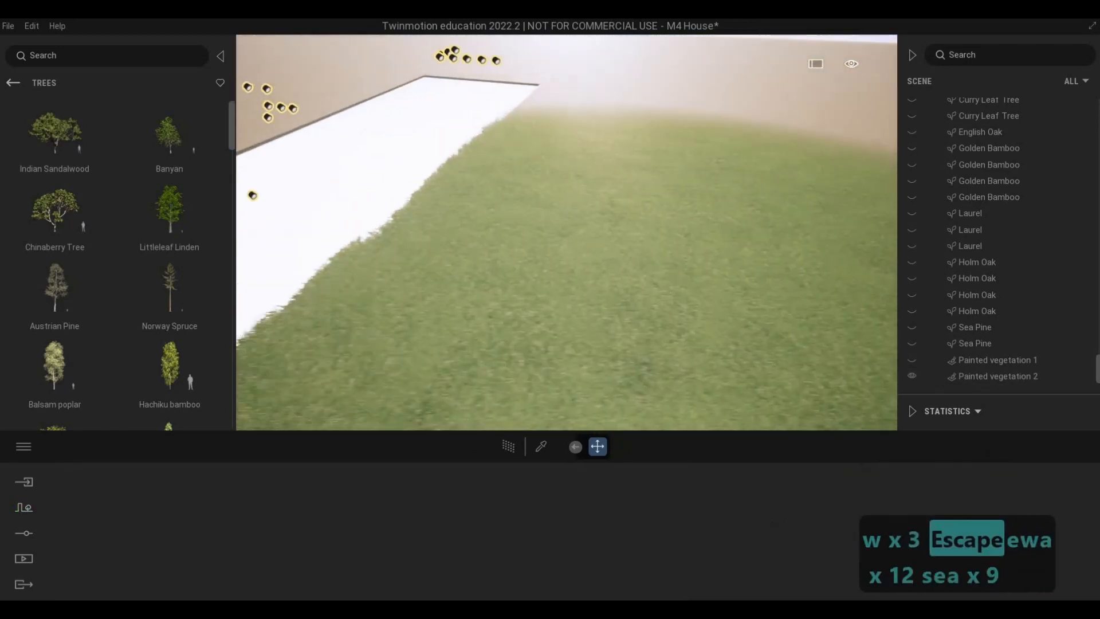
{"action": "key", "text": "e"}
{"action": "key", "text": "e"}
{"action": "key", "text": "e"}
{"action": "key", "text": "e"}
{"action": "key", "text": "e"}
{"action": "key", "text": "e"}
{"action": "key", "text": "e"}
{"action": "key", "text": "e"}
{"action": "key", "text": "e"}
{"action": "key", "text": "e"}
{"action": "key", "text": "e"}
{"action": "key", "text": "e"}
{"action": "key", "text": "e"}
{"action": "key", "text": "w"}
{"action": "key", "text": "w"}
{"action": "key", "text": "w"}
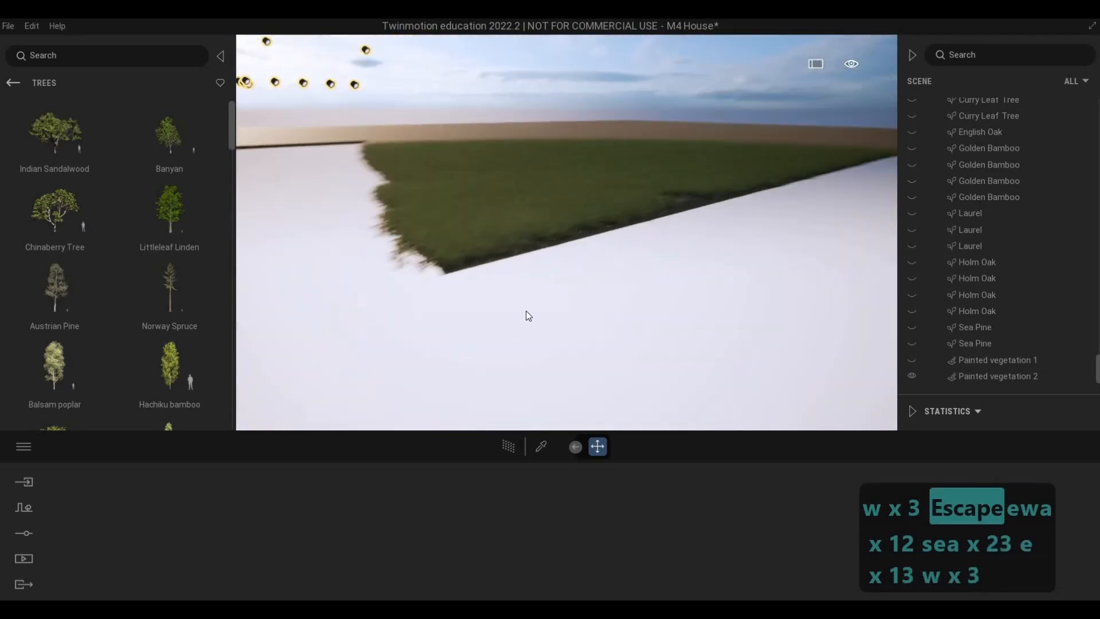
- Fill the bare patch at the outer ground edge with Long grass 03 using a 2.1 m brush diameter, then stop painting
{"action": "key", "text": "q"}
{"action": "key", "text": "q"}
{"action": "left_click", "coordinate": [572, 326]}
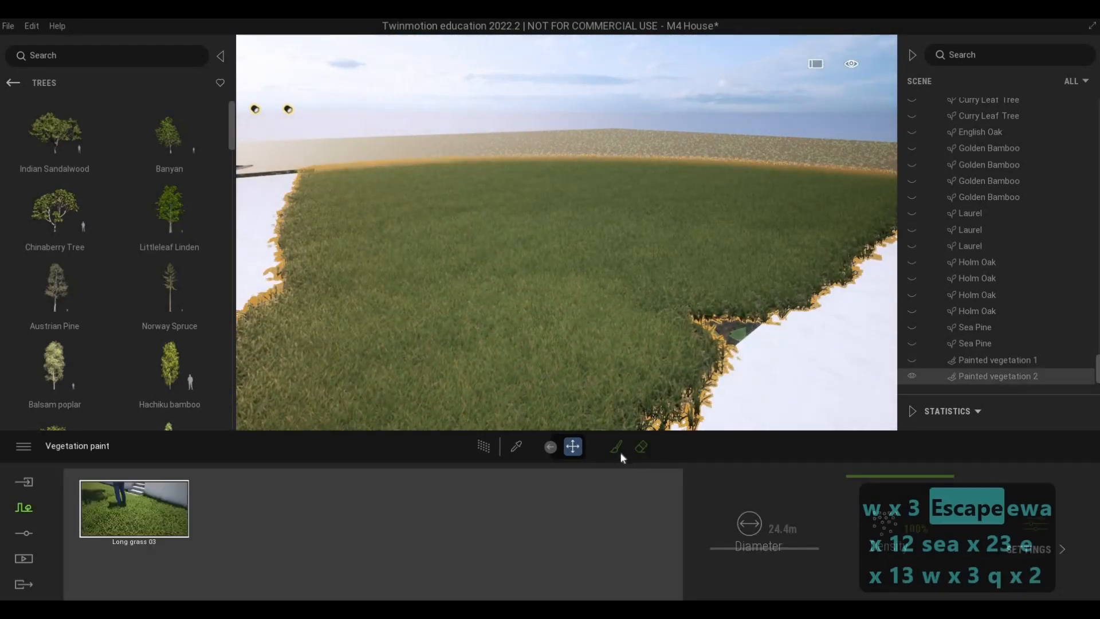
{"action": "left_click", "coordinate": [617, 448]}
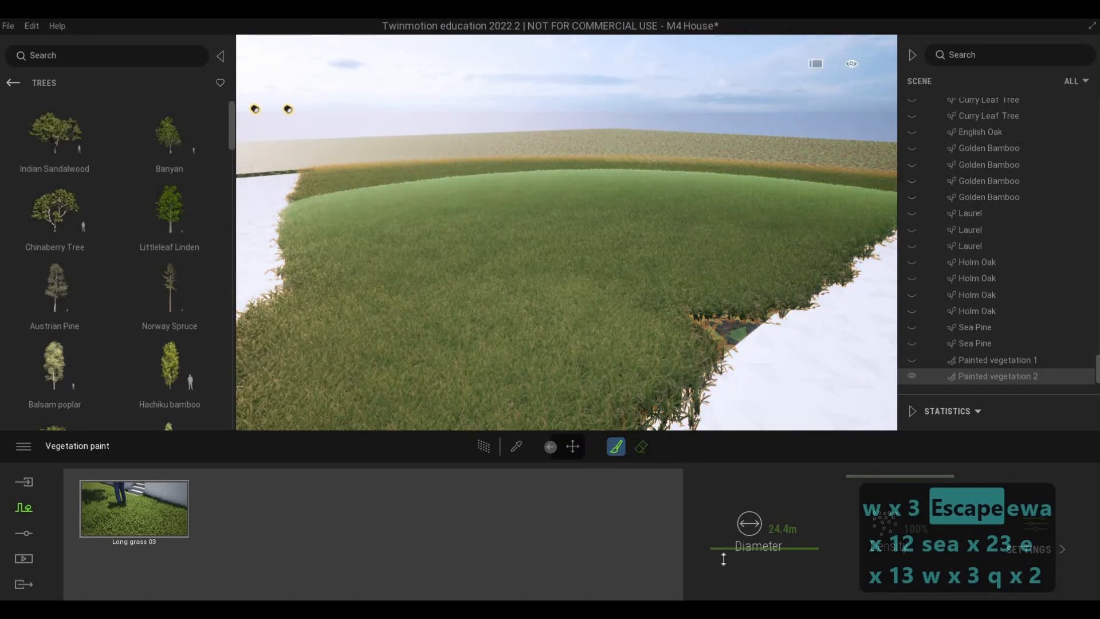
{"action": "left_click_drag", "start_coordinate": [721, 571], "coordinate": [718, 566]}
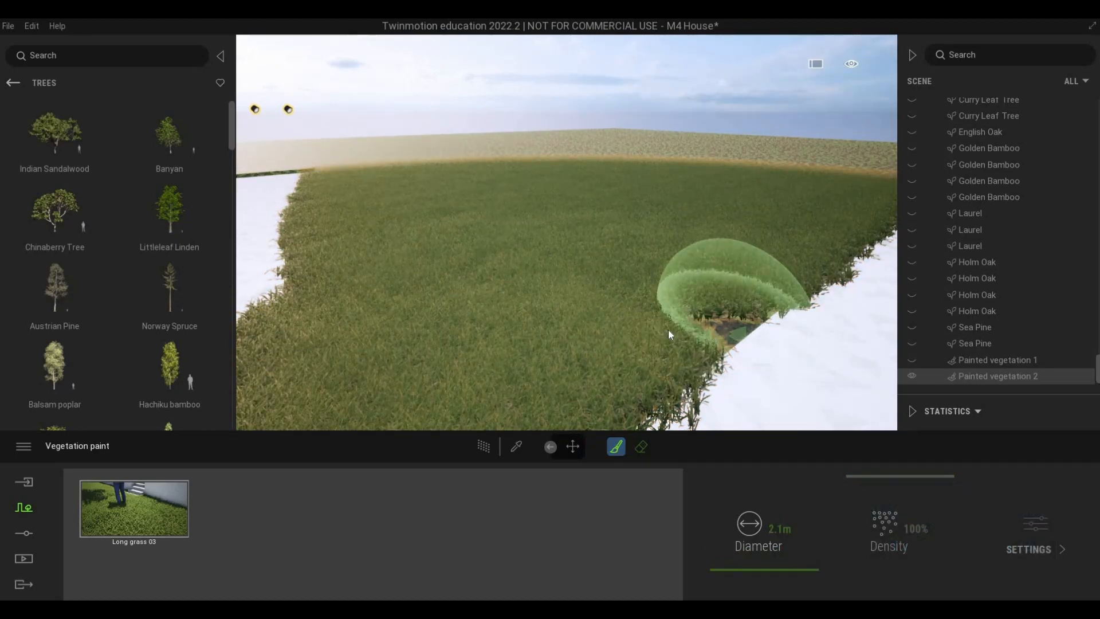
{"action": "key", "text": "s"}
{"action": "key", "text": "s"}
{"action": "key", "text": "s"}
{"action": "key", "text": "Escape"}
{"action": "key", "text": "Escape"}
{"action": "key", "text": "Escape"}
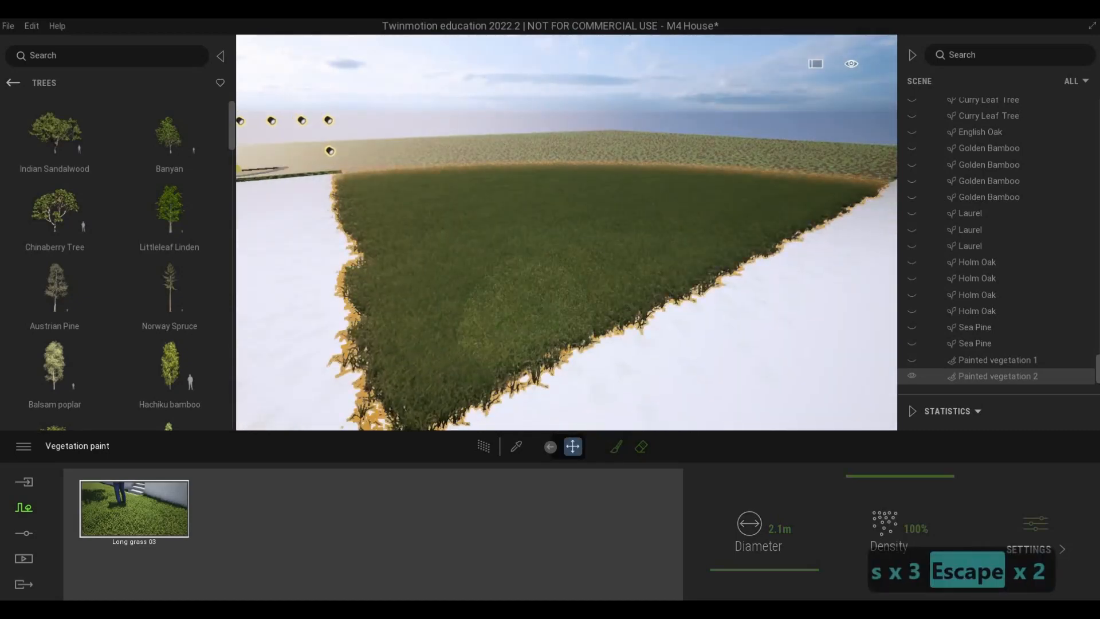
- Fill the bare patch along the far outer edge of the FLOOR 6 ground with Long grass 03, then stop painting
{"action": "key", "text": "a"}
{"action": "key", "text": "a"}
{"action": "key", "text": "a"}
{"action": "key", "text": "a"}
{"action": "key", "text": "a"}
{"action": "key", "text": "a"}
{"action": "key", "text": "a"}
{"action": "key", "text": "a"}
{"action": "key", "text": "a"}
{"action": "key", "text": "a"}
{"action": "key", "text": "a"}
{"action": "key", "text": "a"}
{"action": "key", "text": "a"}
{"action": "key", "text": "a"}
{"action": "key", "text": "w"}
{"action": "key", "text": "w"}
{"action": "key", "text": "w"}
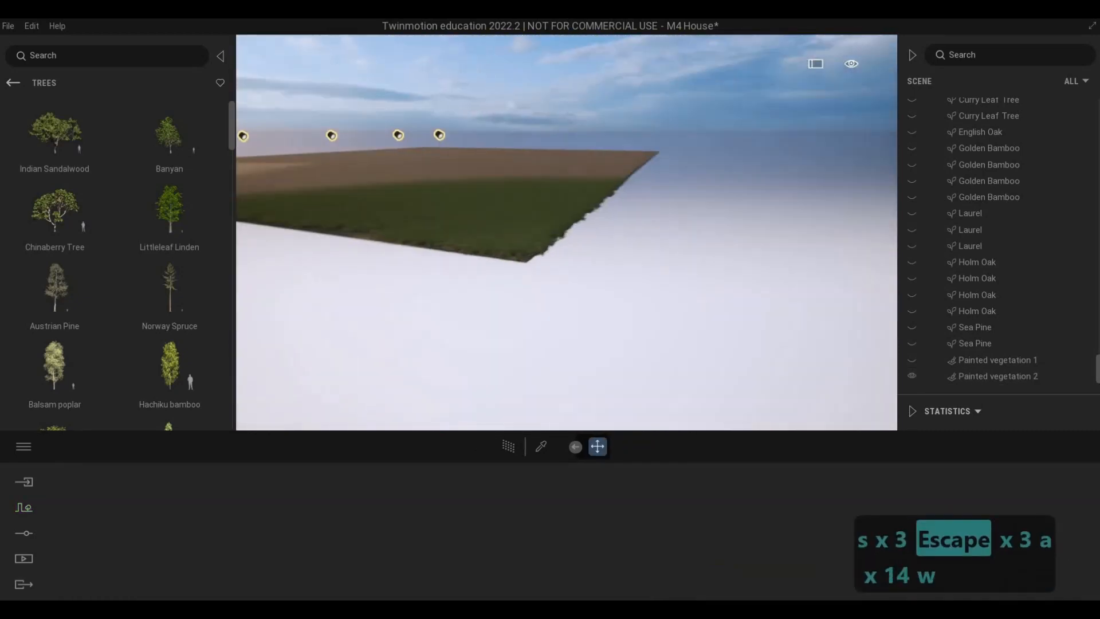
{"action": "key", "text": "a"}
{"action": "key", "text": "a"}
{"action": "key", "text": "a"}
{"action": "key", "text": "w"}
{"action": "key", "text": "q"}
{"action": "key", "text": "a"}
{"action": "key", "text": "e"}
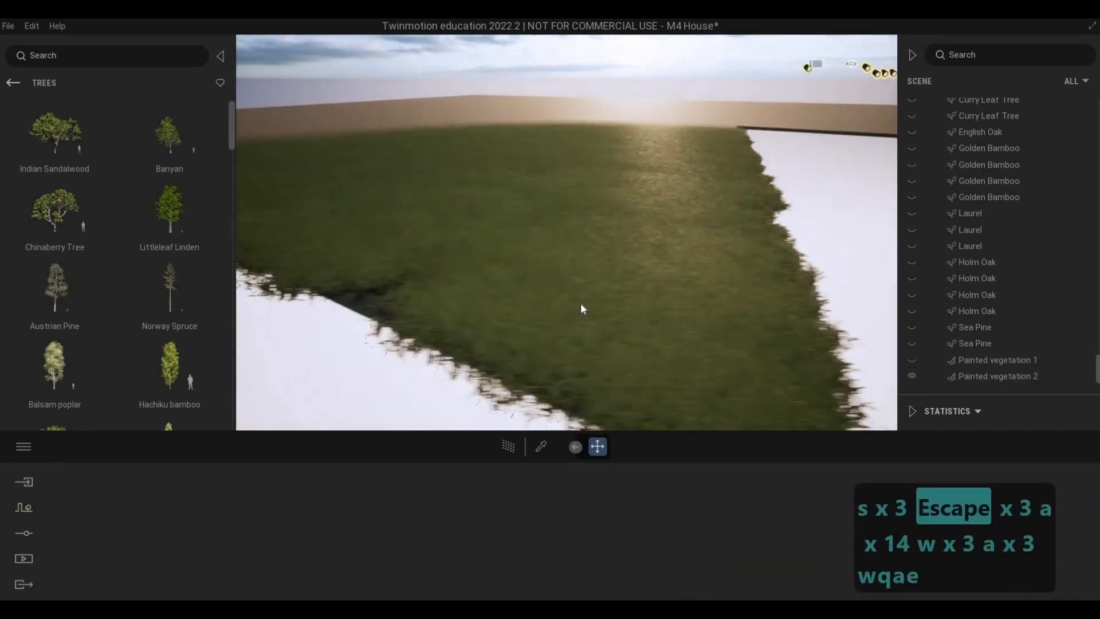
{"action": "key", "text": "w"}
{"action": "key", "text": "q"}
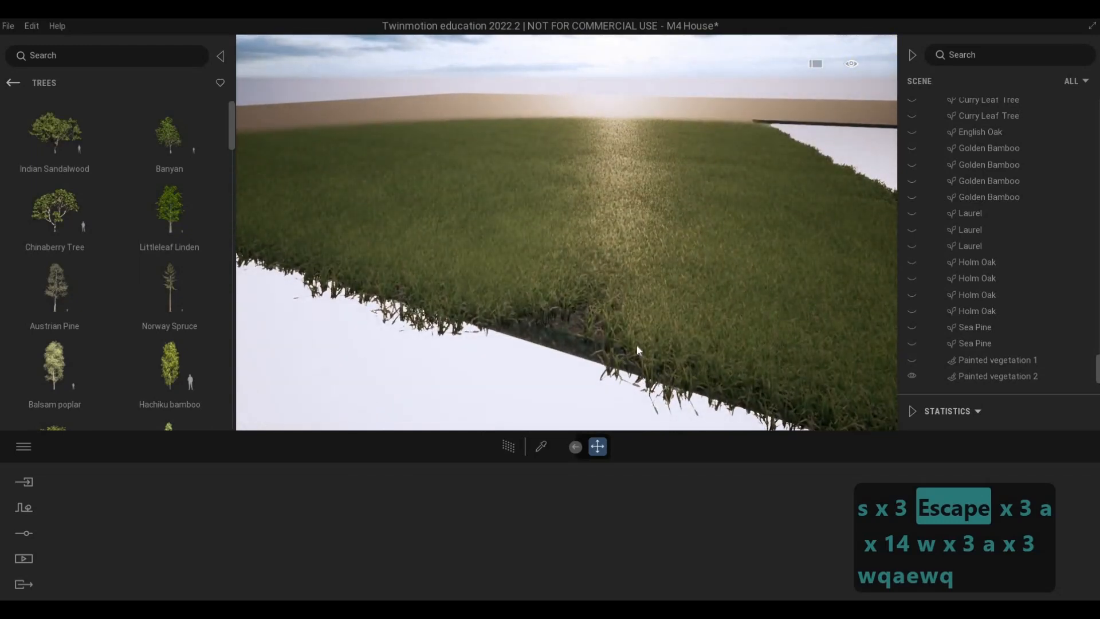
{"action": "left_click", "coordinate": [610, 394]}
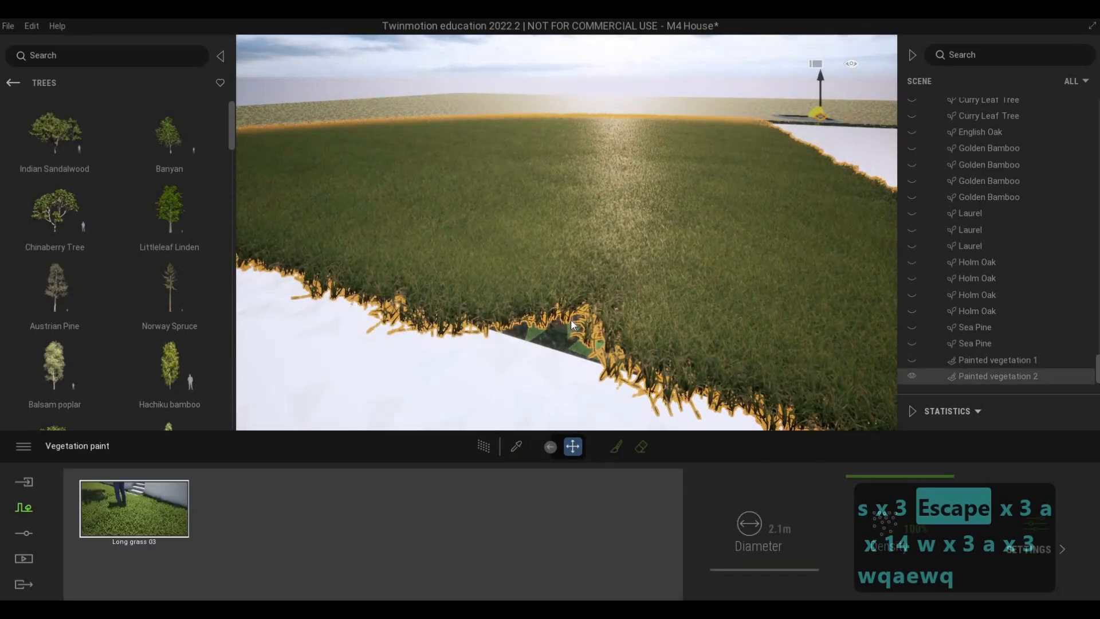
{"action": "key", "text": "Escape"}
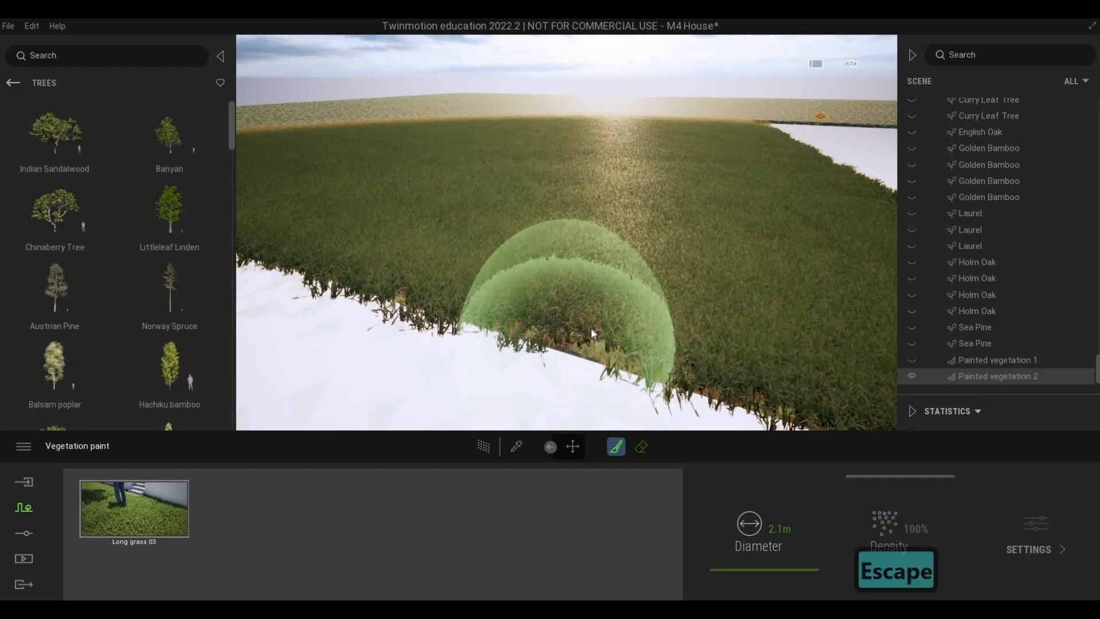
{"action": "key", "text": "Escape"}
- Inspect the grass along the remaining ground edges and from beneath the FLOOR 6 slab for overhanging blades
{"action": "key", "text": "a"}
{"action": "key", "text": "s"}
{"action": "mouse_move", "coordinate": [593, 334]}
{"action": "right_mouse_down"}
{"action": "mouse_move", "coordinate": [573, 303]}
{"action": "mouse_move", "coordinate": [510, 296]}
{"action": "right_mouse_up"}
{"action": "key", "text": "s"}
{"action": "key", "text": "a"}
{"action": "key", "text": "w"}
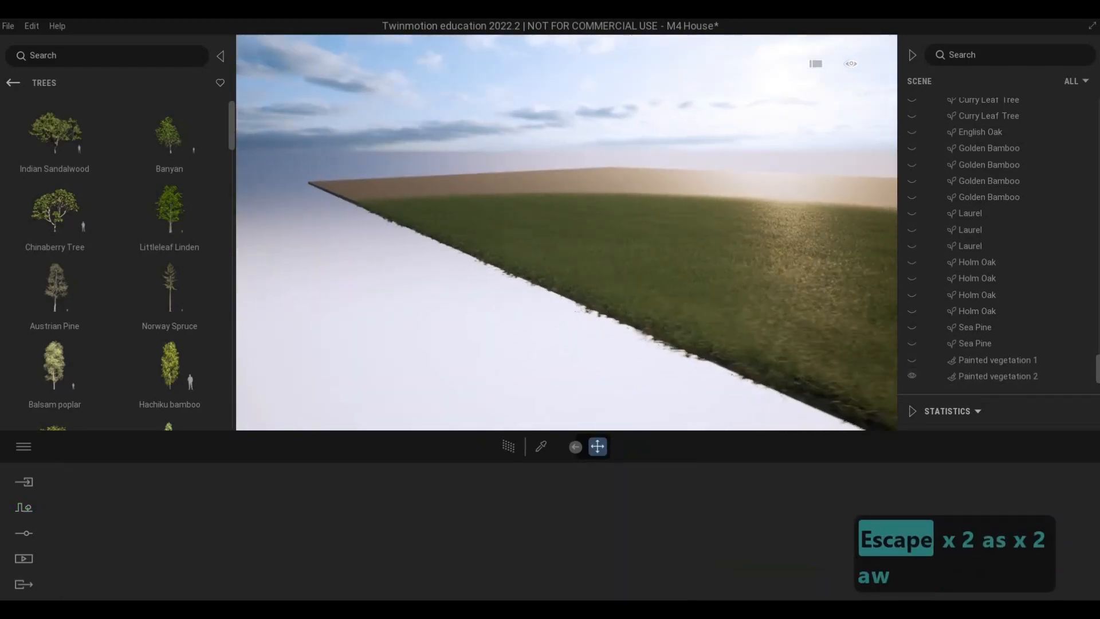
{"action": "key", "text": "e"}
{"action": "key", "text": "w"}
{"action": "key", "text": "w"}
{"action": "key", "text": "d"}
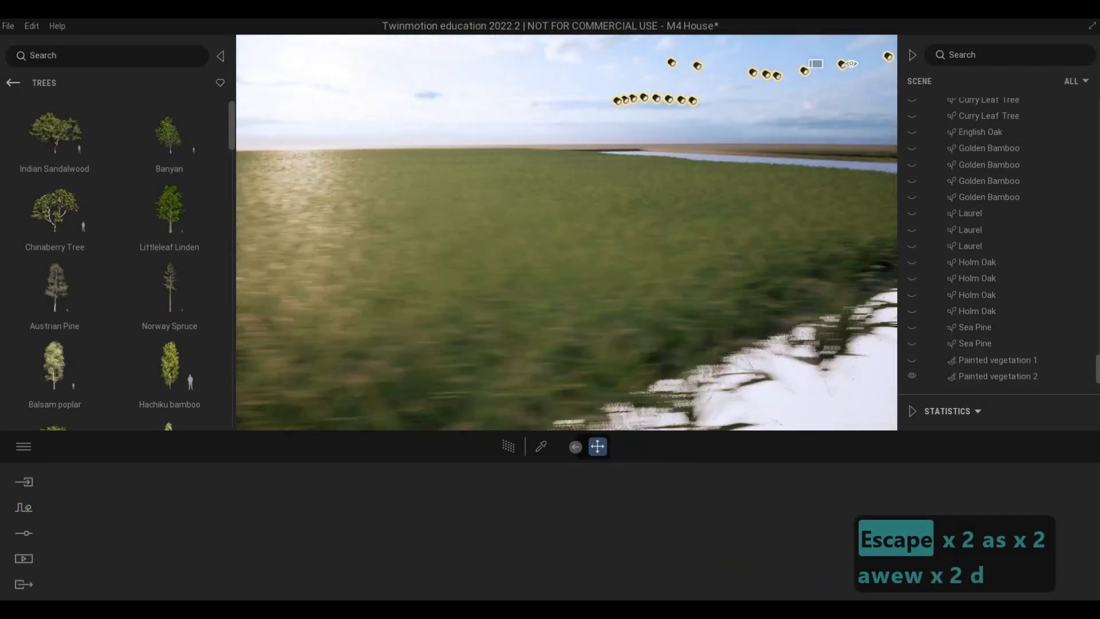
{"action": "key", "text": "s"}
{"action": "key", "text": "e"}
{"action": "right_click_drag", "start_coordinate": [555, 480], "coordinate": [583, 382]}
{"action": "key", "text": "w"}
{"action": "key", "text": "e"}
{"action": "key", "text": "s"}
{"action": "key", "text": "q"}
{"action": "key", "text": "s"}
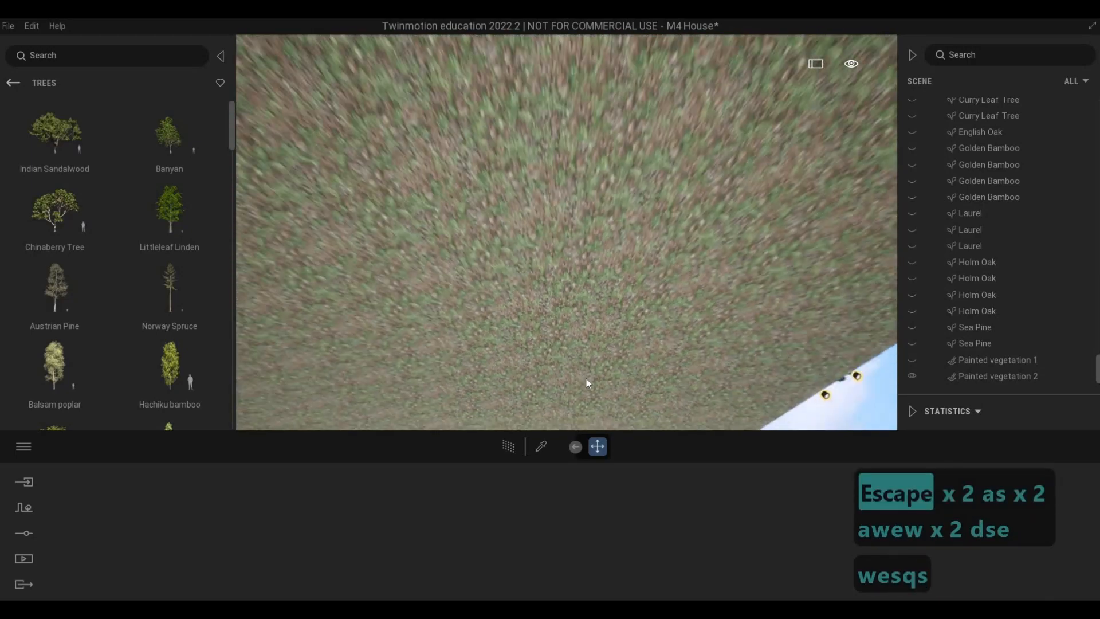
{"action": "key", "text": "s"}
{"action": "key", "text": "q"}
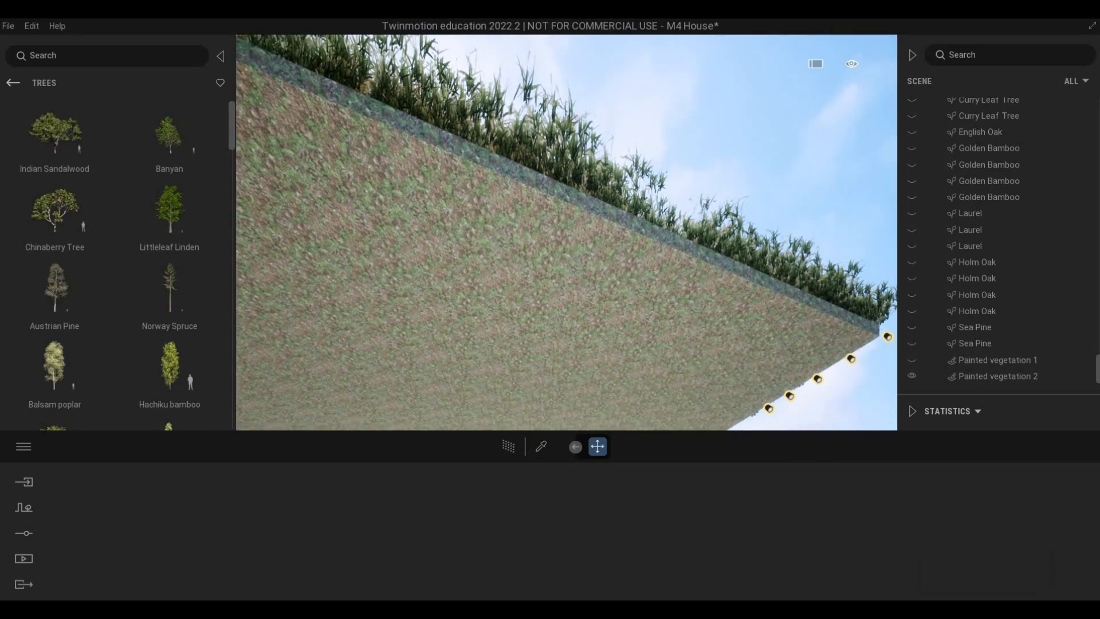
{"action": "key", "text": "q"}
{"action": "left_click", "coordinate": [606, 169]}
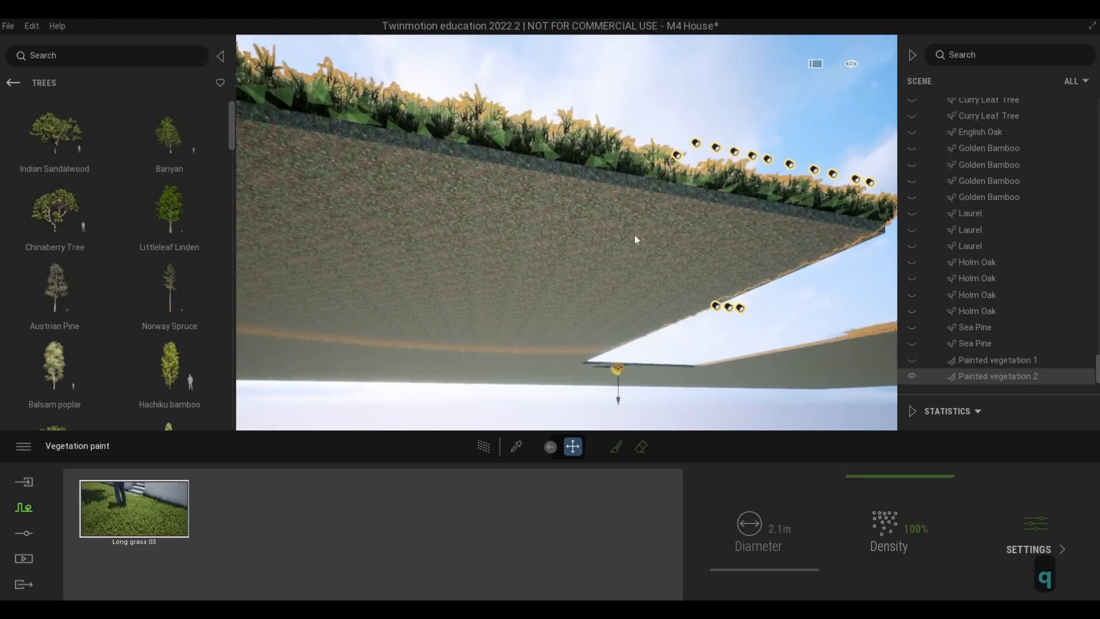
{"action": "key", "text": "w"}
{"action": "key", "text": "a"}
{"action": "key", "text": "w"}
{"action": "key", "text": "a"}
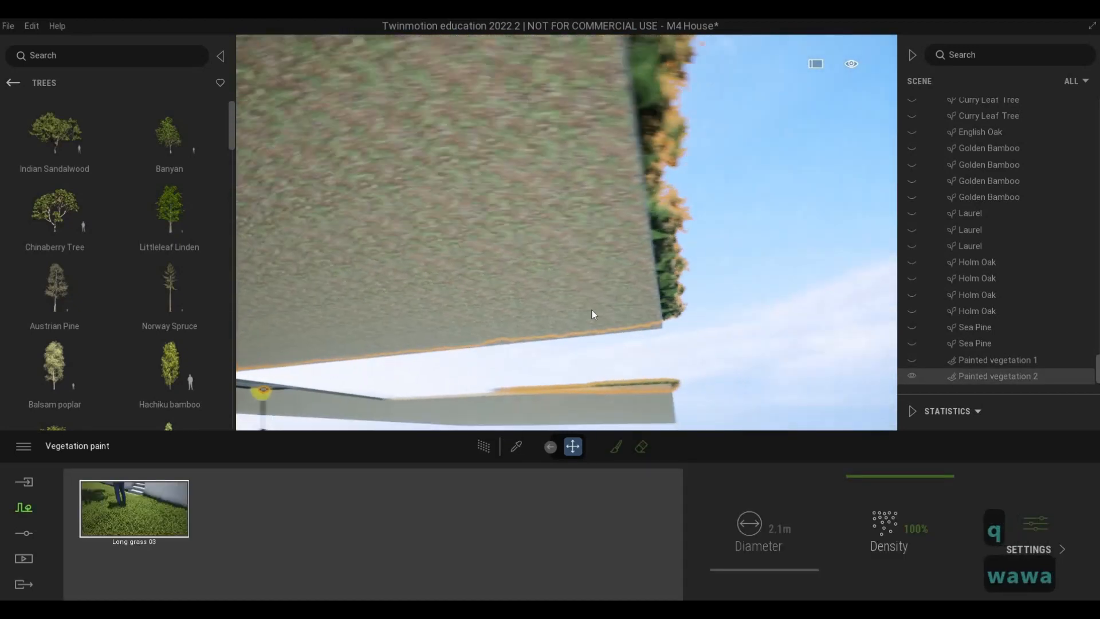
{"action": "key", "text": "d"}
{"action": "left_click", "coordinate": [642, 447]}
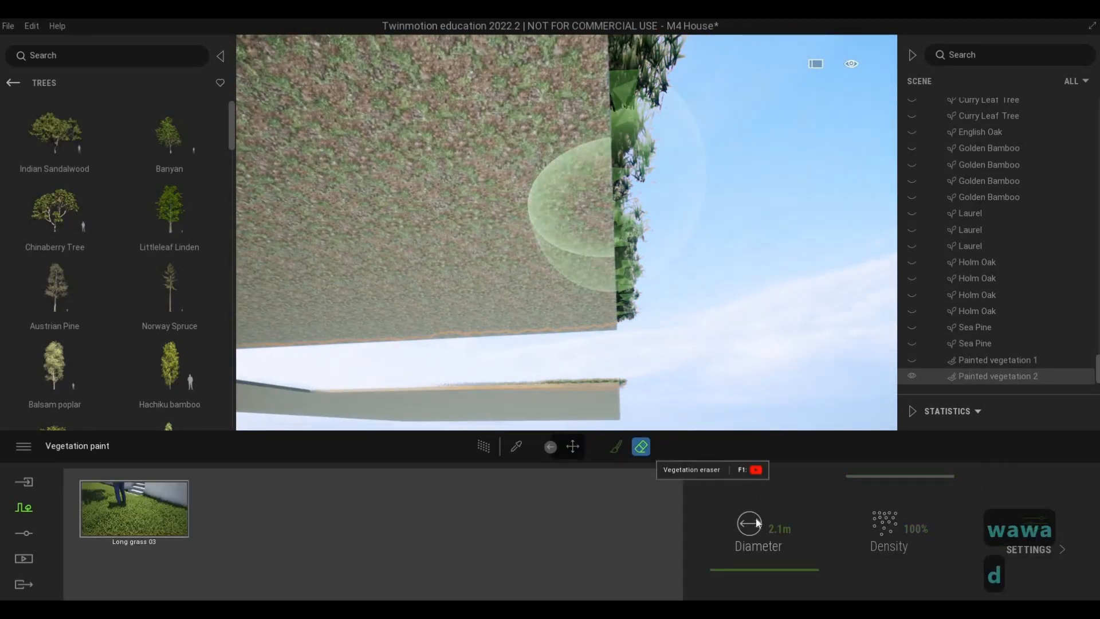
{"action": "left_click_drag", "start_coordinate": [758, 573], "coordinate": [759, 573]}
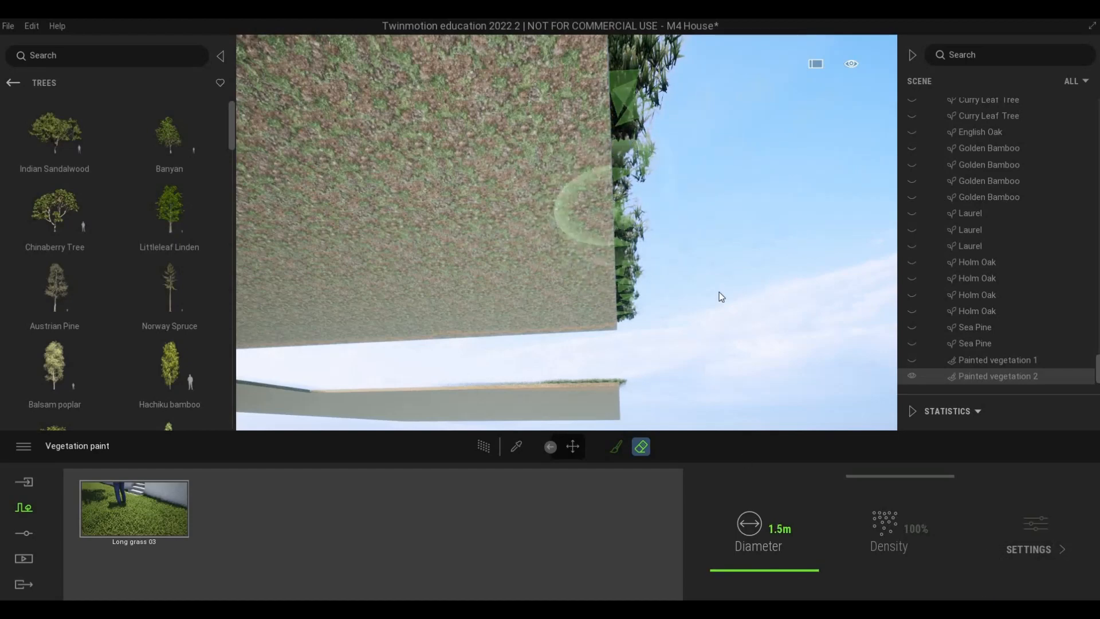
{"action": "left_click_drag", "start_coordinate": [720, 292], "coordinate": [746, 297]}
{"action": "key", "text": "s"}
{"action": "key", "text": "d"}
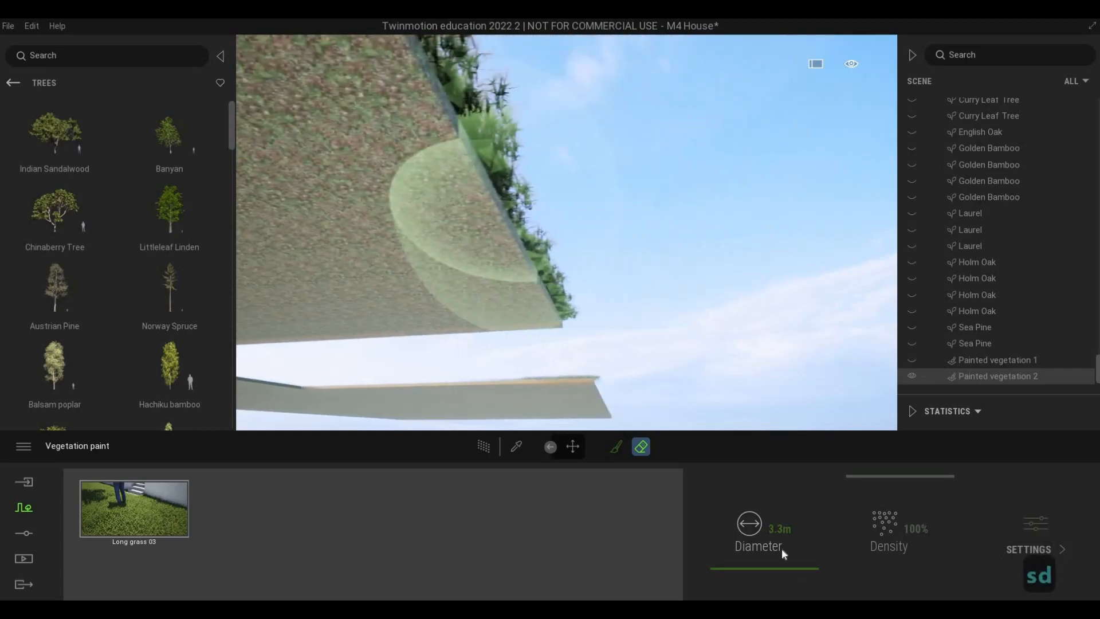
{"action": "key", "text": "q"}
{"action": "key", "text": "w"}
{"action": "key", "text": "d"}
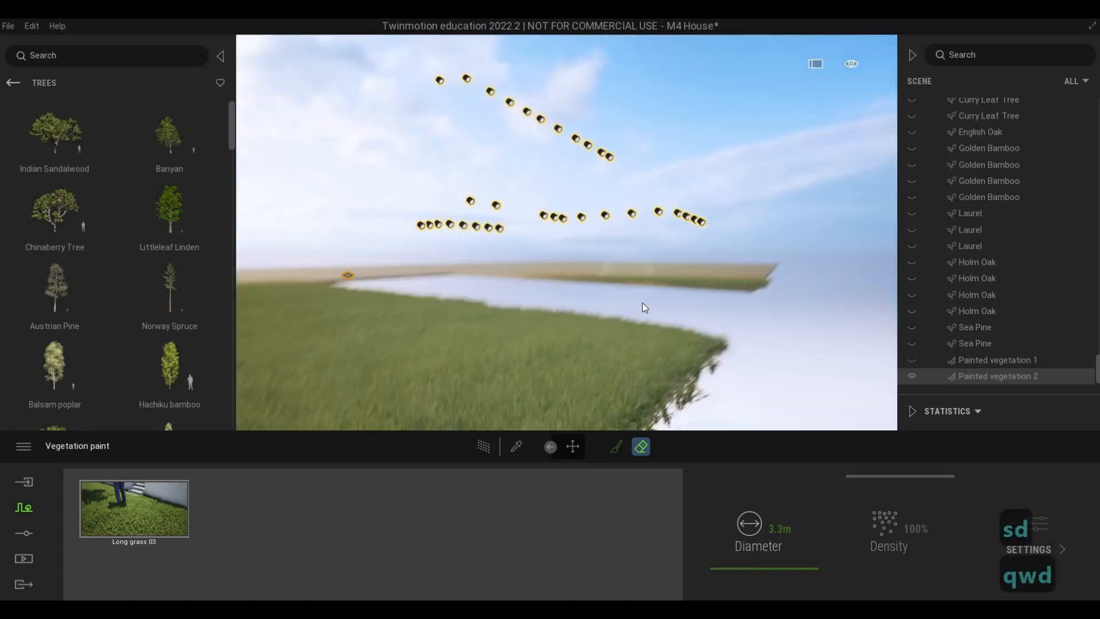
{"action": "key", "text": "Escape"}
{"action": "key", "text": "Escape"}
- Select the FLOOR 6 slab and turn off its isolation to bring back the whole house scene
{"action": "key", "text": "d"}
{"action": "key", "text": "w"}
{"action": "key", "text": "e"}
{"action": "key", "text": "a"}
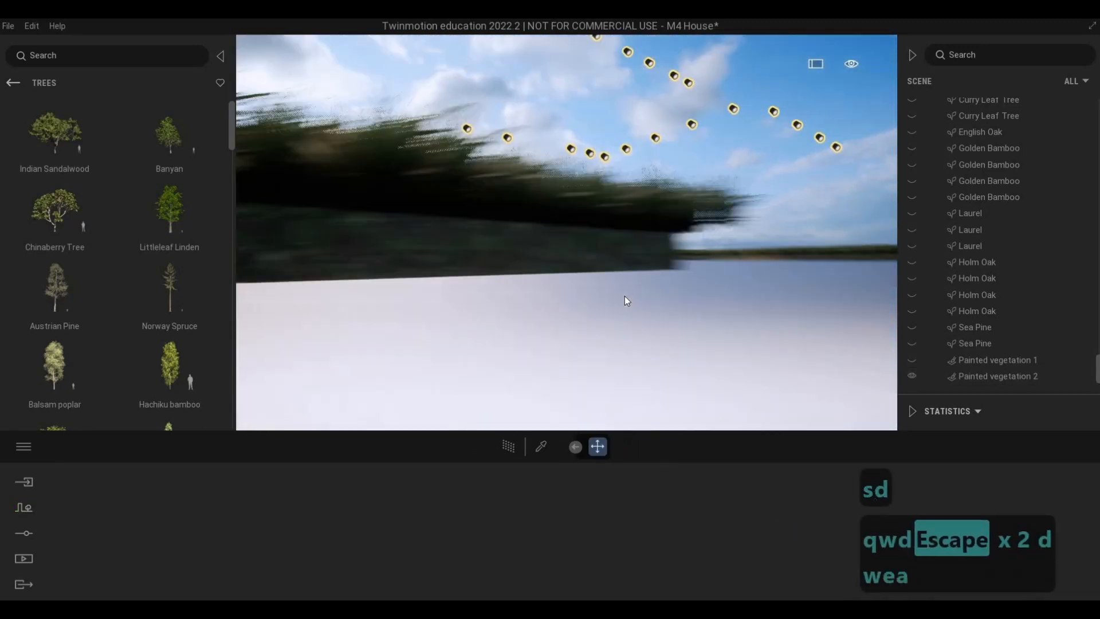
{"action": "right_click_drag", "start_coordinate": [625, 296], "coordinate": [618, 304]}
{"action": "left_click", "coordinate": [618, 310]}
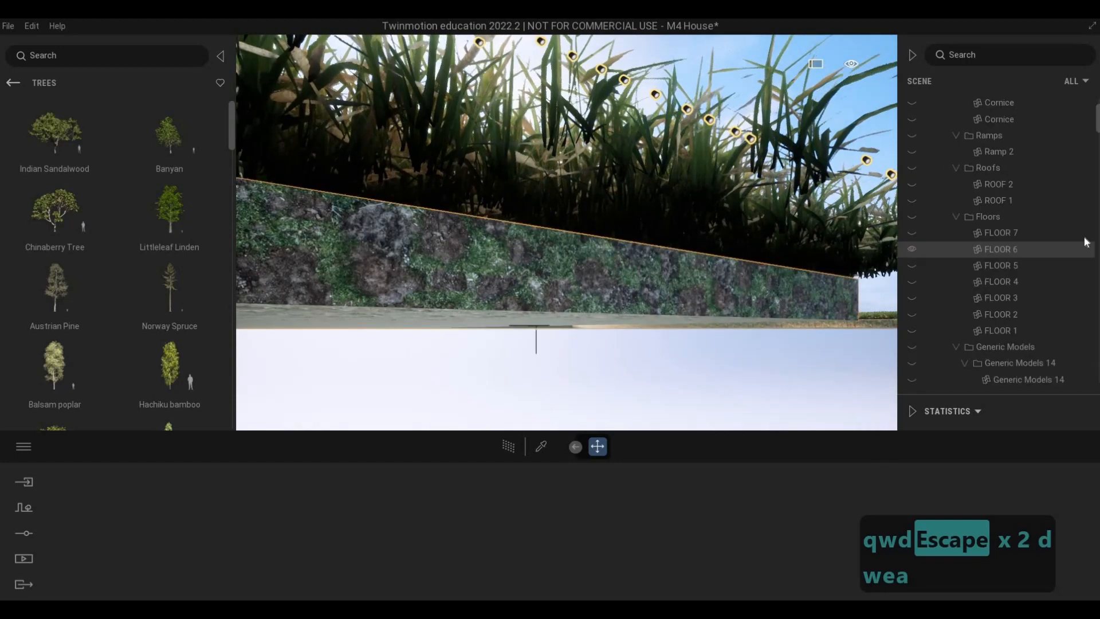
{"action": "right_click", "coordinate": [991, 251]}
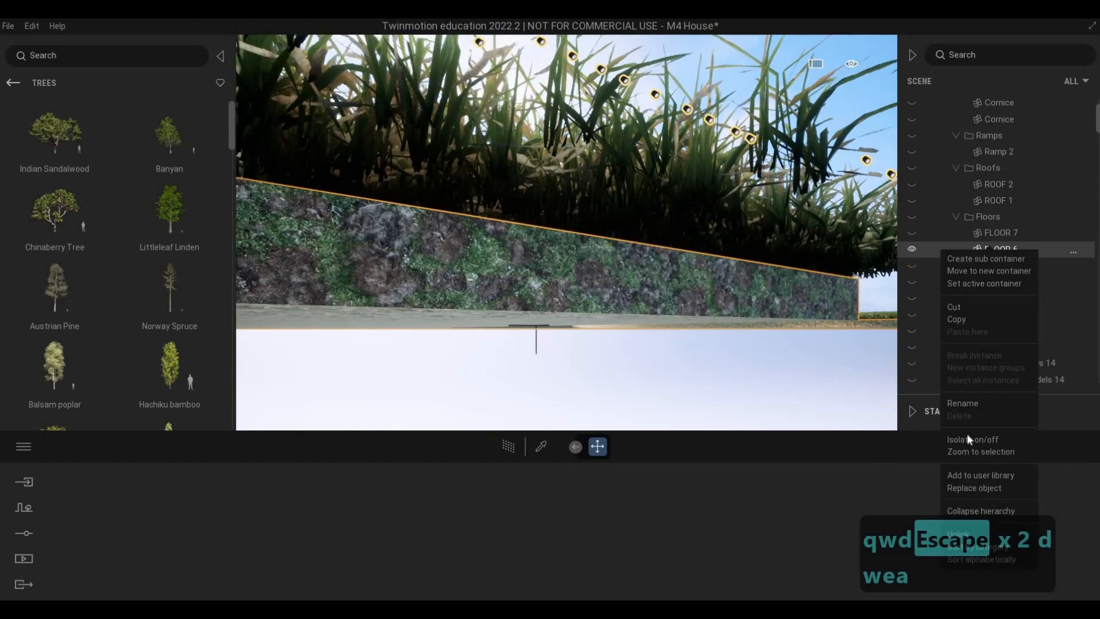
{"action": "key", "text": "Escape"}
{"action": "key", "text": "Escape"}
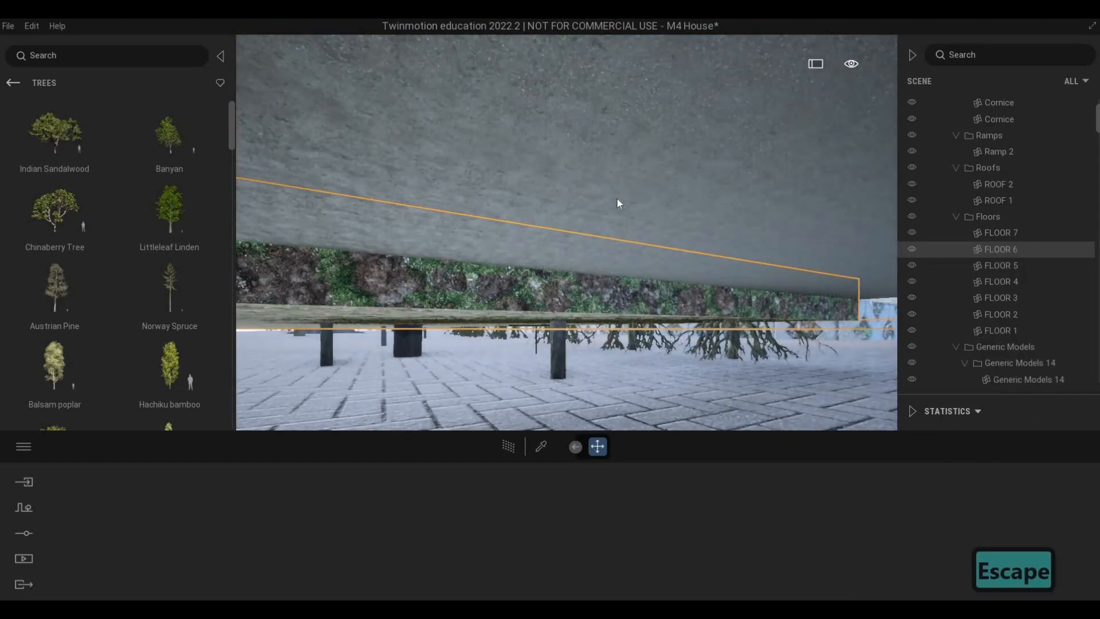
- Inspect the new lawn and its borders with the road and paved driveway in front of the house
{"action": "key", "text": "q"}
{"action": "key", "text": "d"}
{"action": "key", "text": "s"}
{"action": "key", "text": "s"}
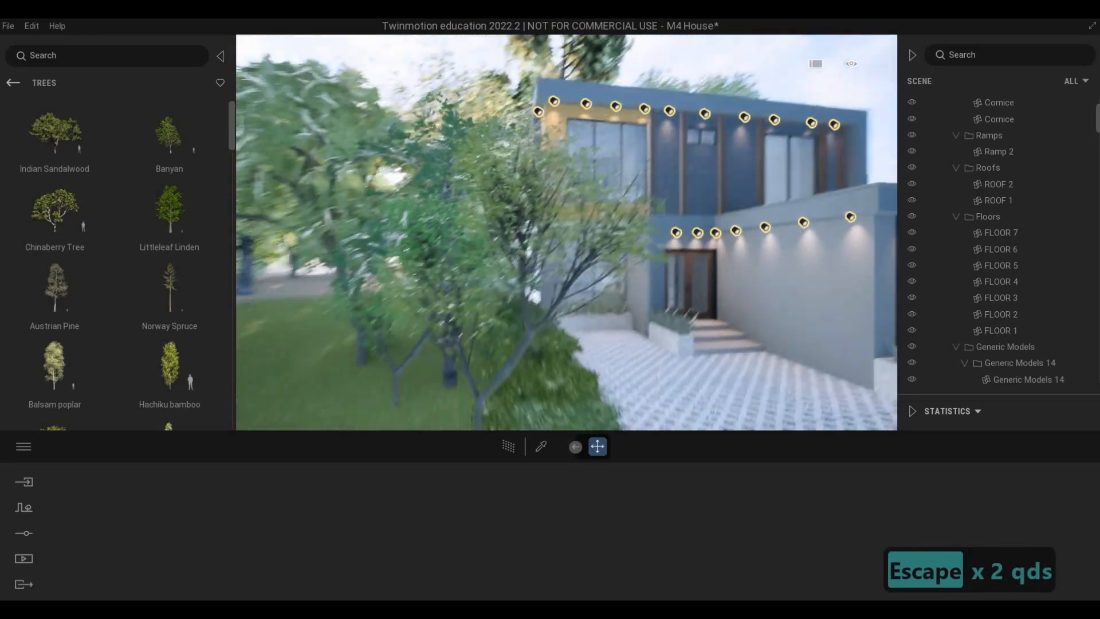
{"action": "key", "text": "e"}
{"action": "key", "text": "a"}
{"action": "key", "text": "a"}
{"action": "key", "text": "s"}
{"action": "key", "text": "a"}
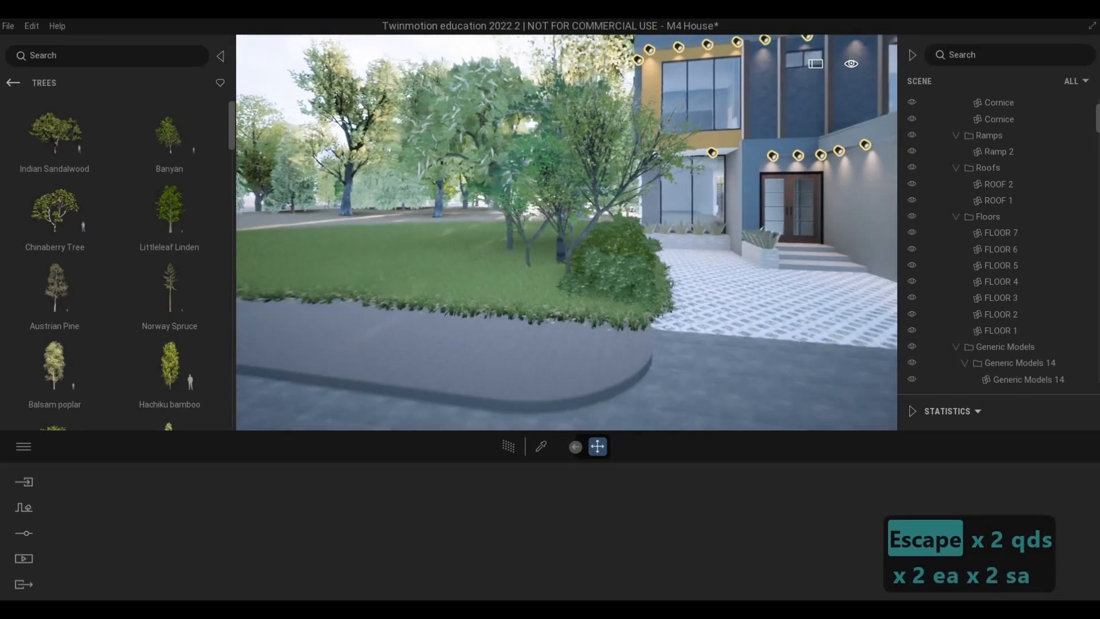
{"action": "key", "text": "d"}
{"action": "key", "text": "w"}
{"action": "key", "text": "w"}
{"action": "key", "text": "w"}
{"action": "key", "text": "w"}
{"action": "key", "text": "w"}
{"action": "key", "text": "w"}
{"action": "key", "text": "w"}
{"action": "key", "text": "w"}
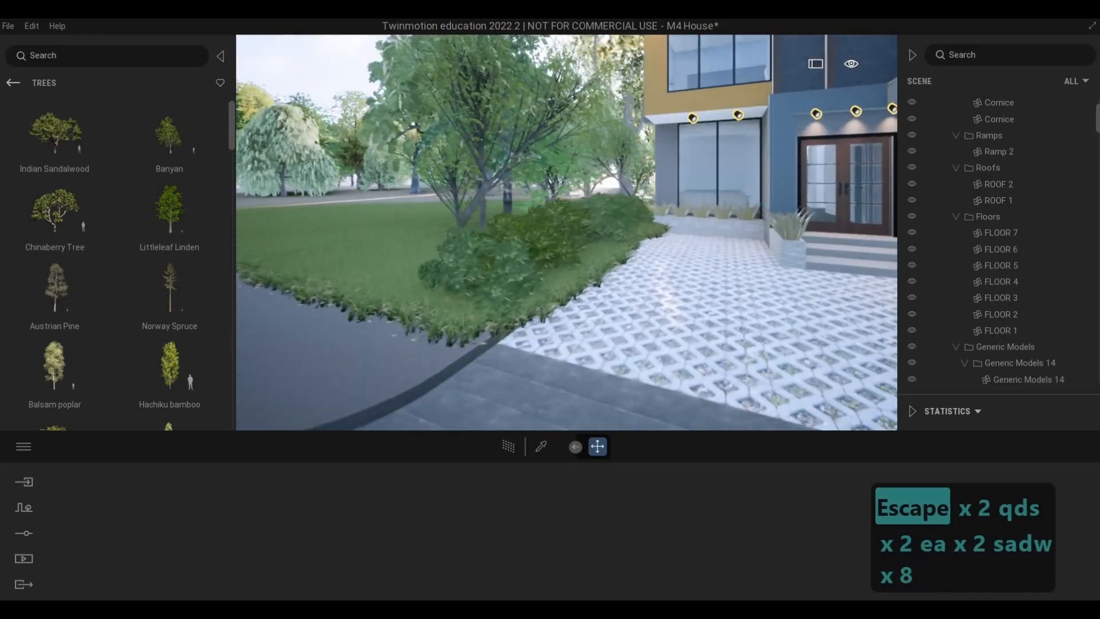
{"action": "key", "text": "s"}
{"action": "key", "text": "s"}
{"action": "key", "text": "s"}
{"action": "key", "text": "s"}
{"action": "key", "text": "s"}
{"action": "key", "text": "s"}
{"action": "key", "text": "s"}
{"action": "key", "text": "s"}
{"action": "key", "text": "s"}
{"action": "key", "text": "s"}
{"action": "key", "text": "d"}
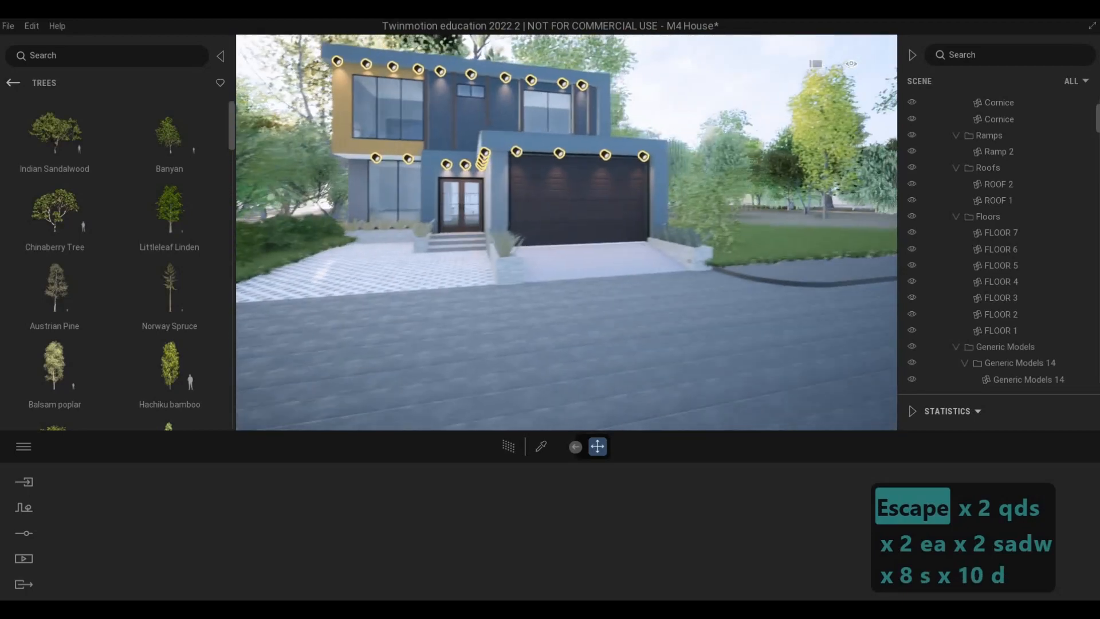
- Erase the painted grass spilling onto the paving beside the garage planter, using a 0.3 m eraser diameter
{"action": "key", "text": "d"}
{"action": "key", "text": "d"}
{"action": "key", "text": "d"}
{"action": "key", "text": "w"}
{"action": "key", "text": "w"}
{"action": "key", "text": "w"}
{"action": "key", "text": "w"}
{"action": "key", "text": "w"}
{"action": "key", "text": "w"}
{"action": "key", "text": "w"}
{"action": "key", "text": "w"}
{"action": "key", "text": "w"}
{"action": "key", "text": "w"}
{"action": "key", "text": "w"}
{"action": "key", "text": "w"}
{"action": "key", "text": "w"}
{"action": "key", "text": "a"}
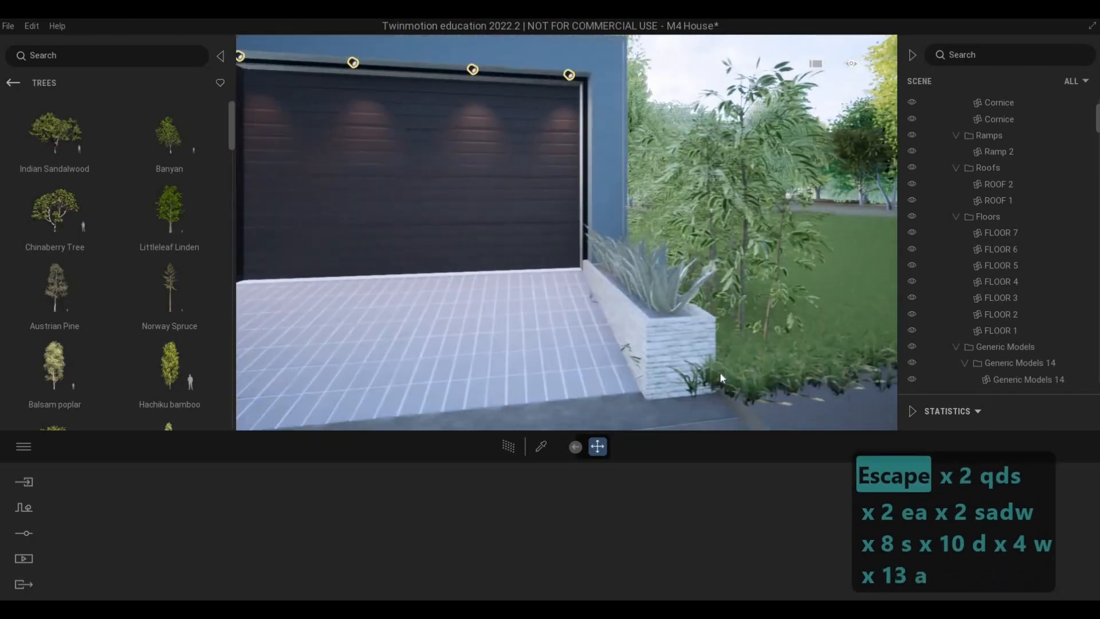
{"action": "left_click", "coordinate": [787, 381]}
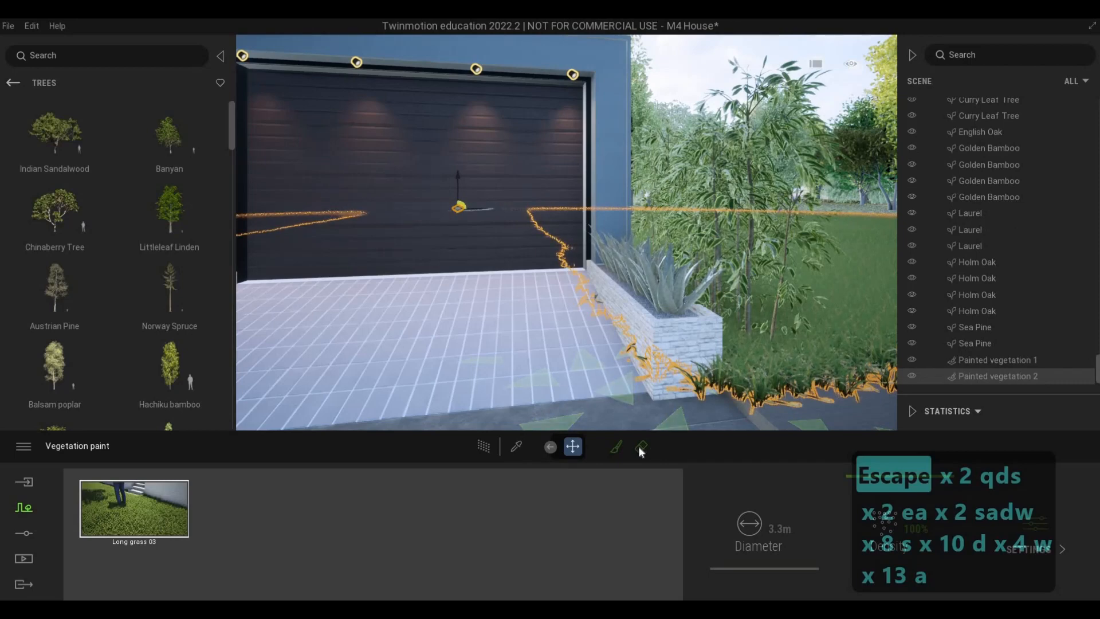
{"action": "left_click_drag", "start_coordinate": [747, 566], "coordinate": [751, 570]}
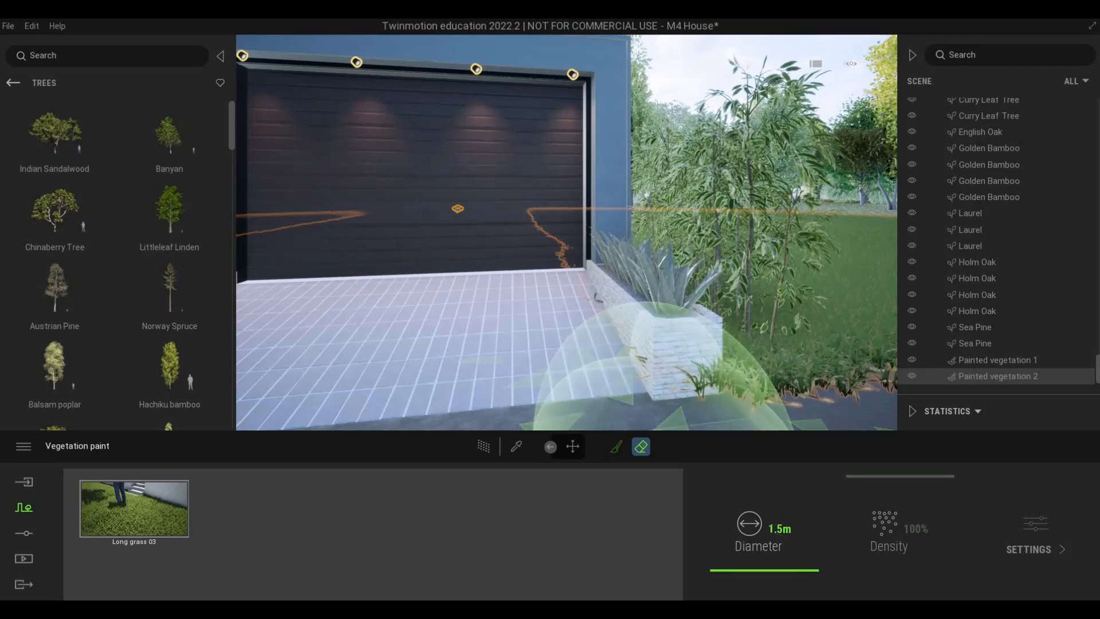
{"action": "left_click", "coordinate": [806, 529]}
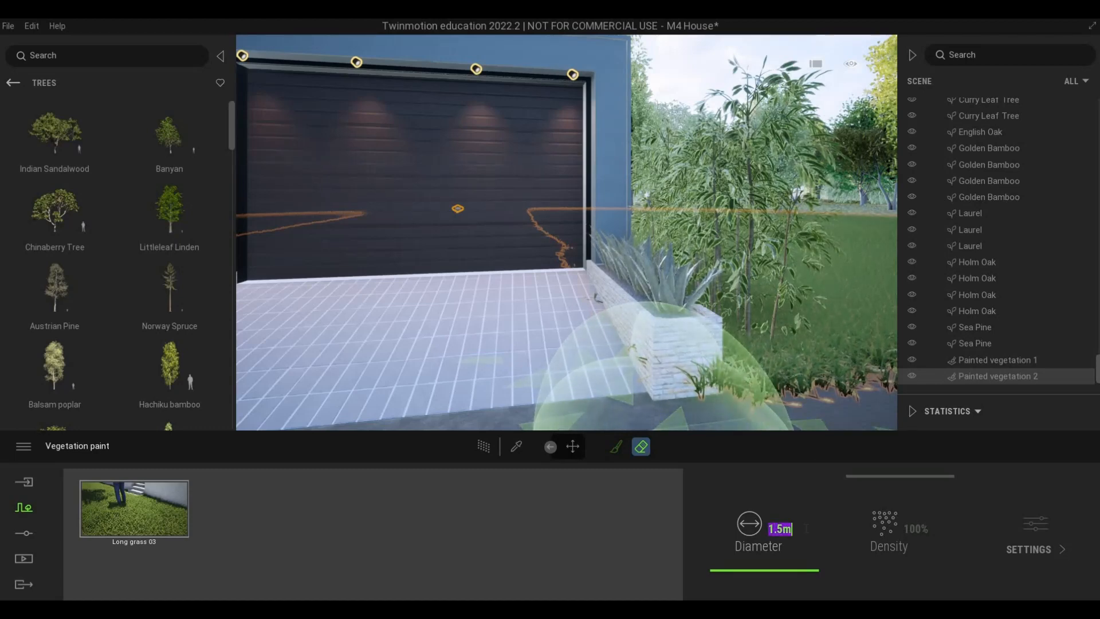
{"action": "type", "text": ".3"}
{"action": "key", "text": "Return"}
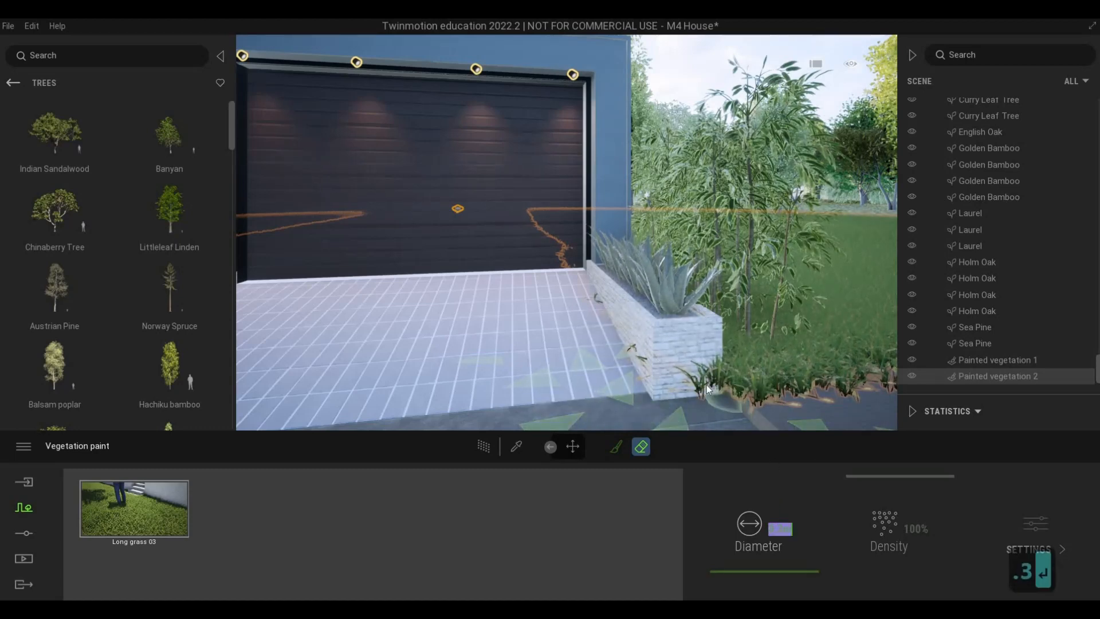
{"action": "key", "text": "s"}
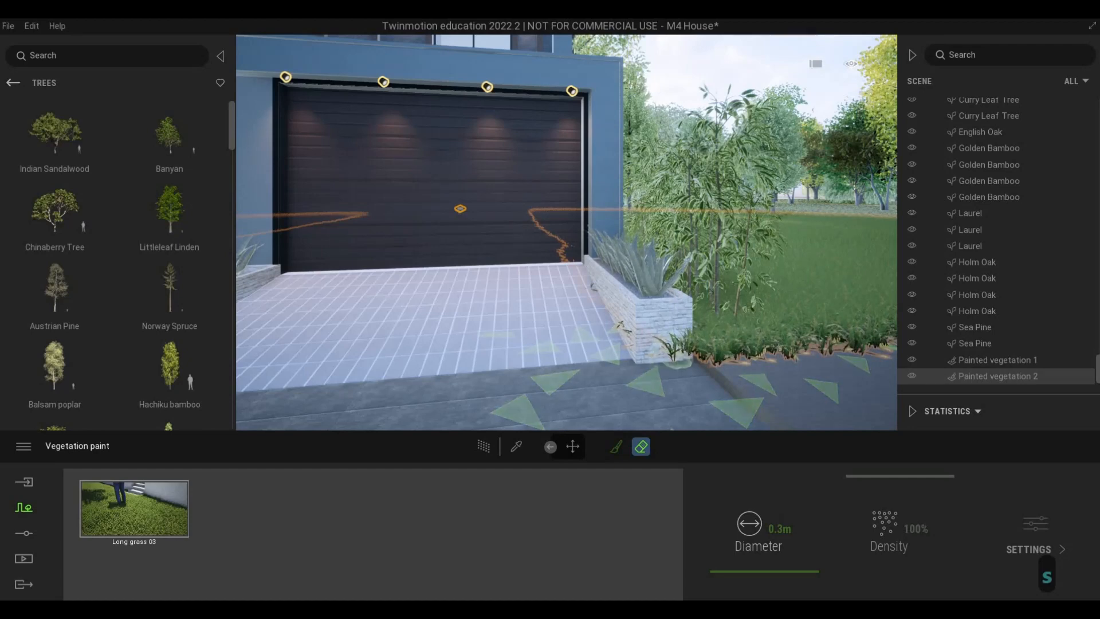
{"action": "key", "text": "d"}
{"action": "key", "text": "d"}
{"action": "key", "text": "d"}
{"action": "key", "text": "d"}
{"action": "key", "text": "w"}
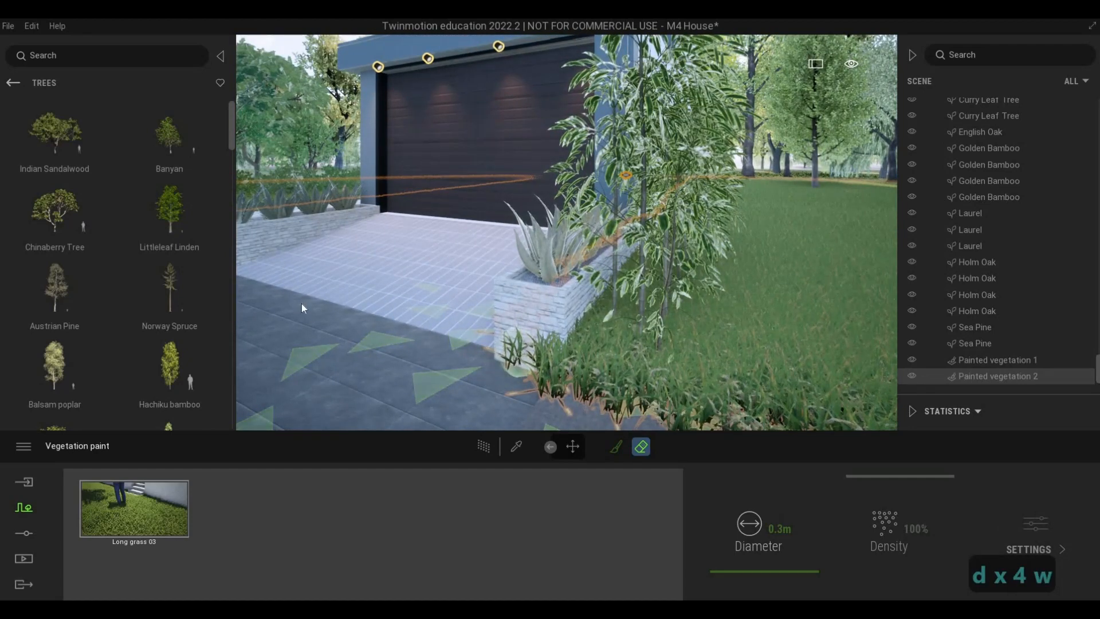
- Erase the painted grass spilling onto the pavement at the lawn corner beside the grid-paved driveway, using a 0.5 m eraser diameter
{"action": "key", "text": "a"}
{"action": "key", "text": "a"}
{"action": "key", "text": "a"}
{"action": "key", "text": "a"}
{"action": "key", "text": "a"}
{"action": "key", "text": "a"}
{"action": "key", "text": "a"}
{"action": "key", "text": "a"}
{"action": "key", "text": "a"}
{"action": "key", "text": "a"}
{"action": "key", "text": "a"}
{"action": "key", "text": "a"}
{"action": "key", "text": "a"}
{"action": "key", "text": "a"}
{"action": "key", "text": "w"}
{"action": "key", "text": "w"}
{"action": "key", "text": "w"}
{"action": "key", "text": "w"}
{"action": "key", "text": "w"}
{"action": "key", "text": "w"}
{"action": "key", "text": "w"}
{"action": "key", "text": "w"}
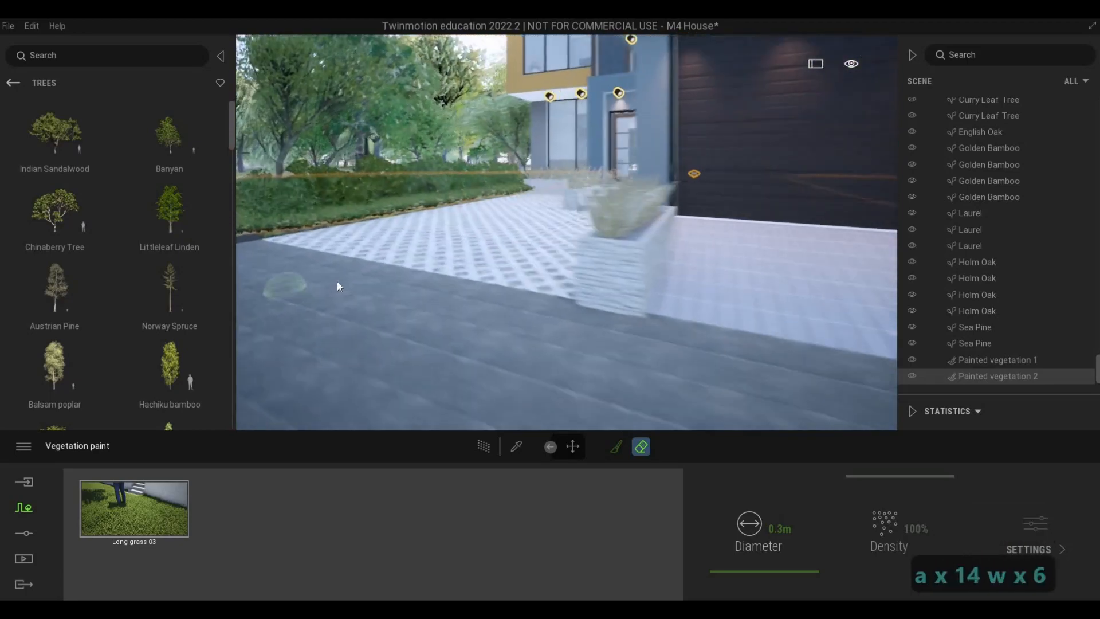
{"action": "key", "text": "q"}
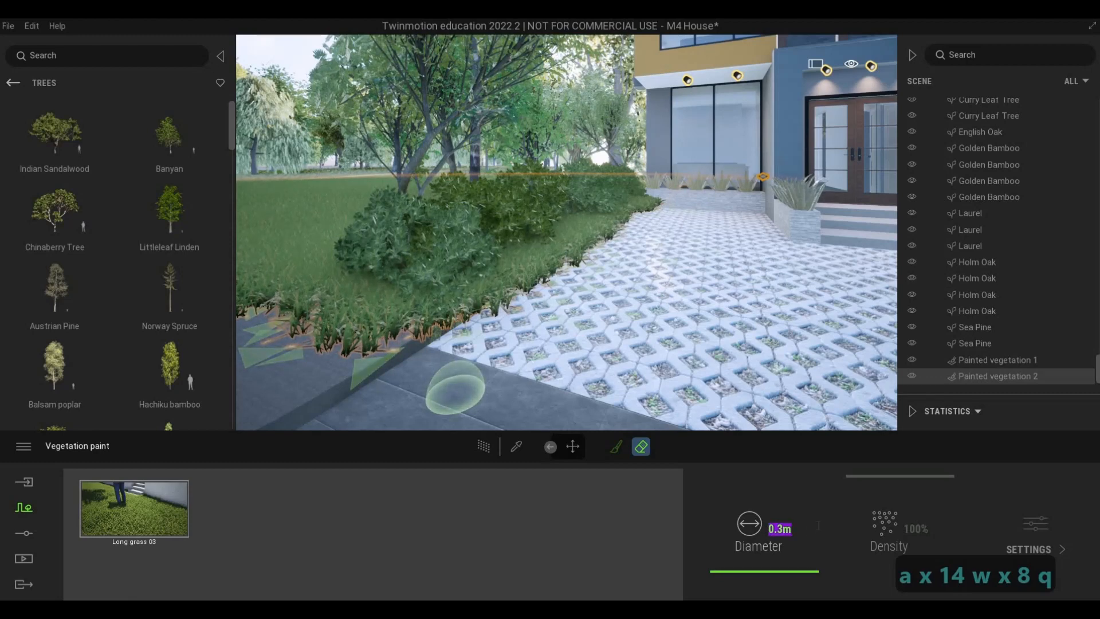
{"action": "type", "text": ".5"}
{"action": "key", "text": "Return"}
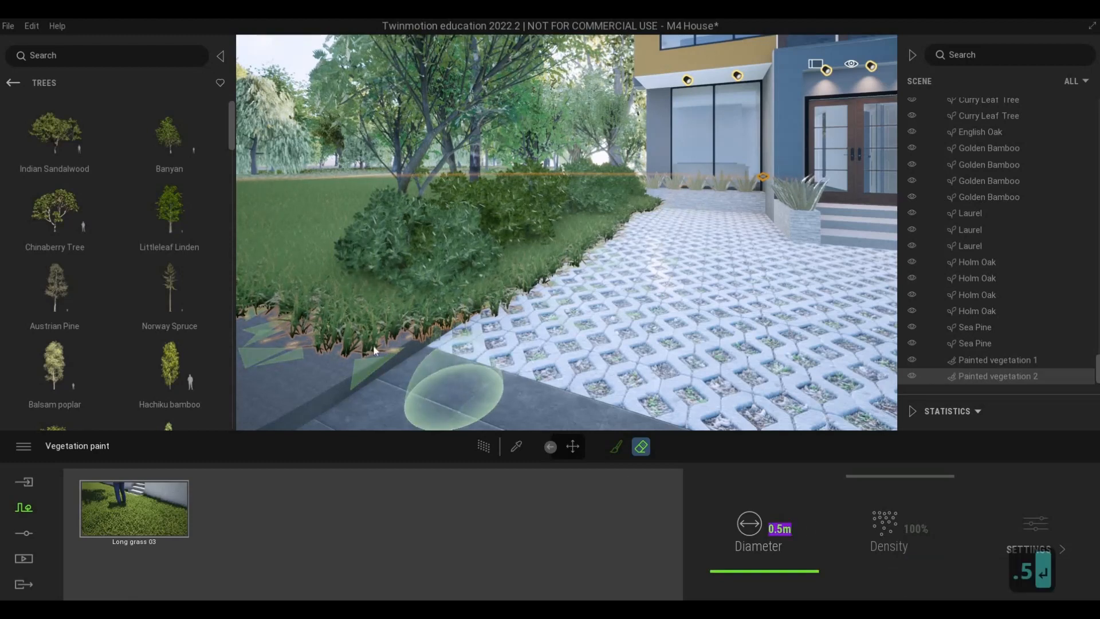
{"action": "key", "text": "a"}
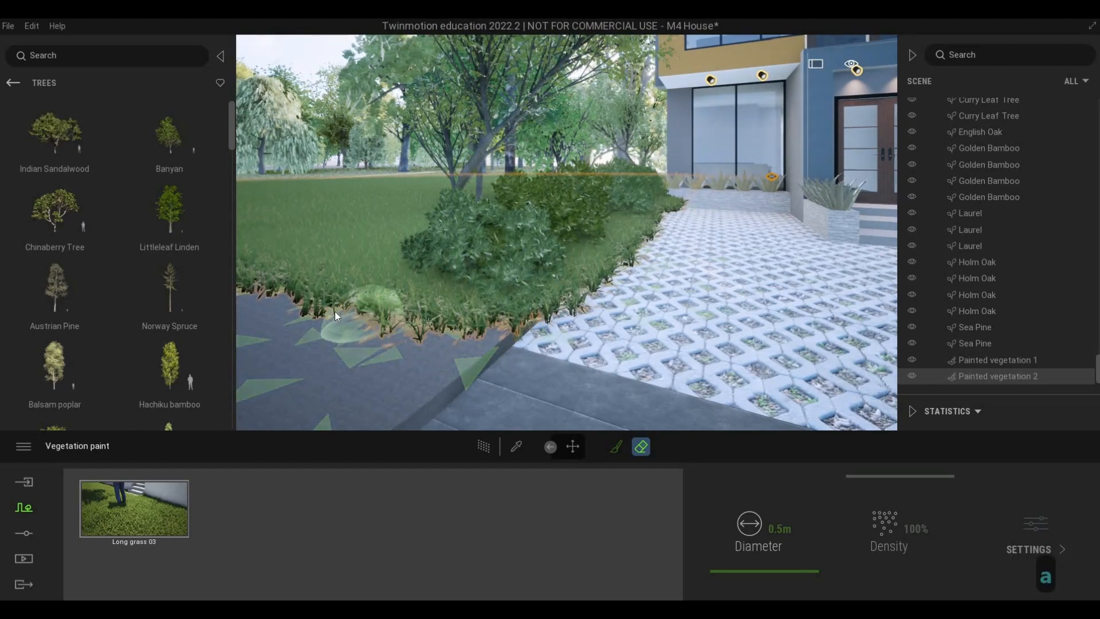
{"action": "key", "text": "s+d"}
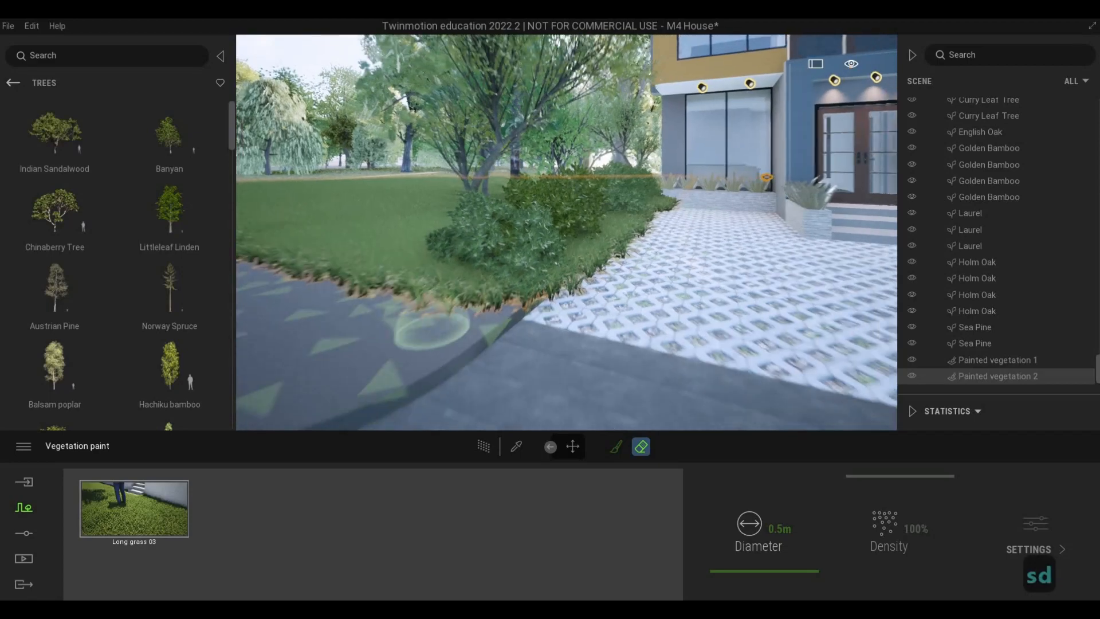
- Trim the painted grass overhanging the paving at the garage planter's corner and finish the vegetation erasing
{"action": "key", "text": "w"}
{"action": "key", "text": "w"}
{"action": "key", "text": "w"}
{"action": "key", "text": "w"}
{"action": "key", "text": "w"}
{"action": "key", "text": "w"}
{"action": "key", "text": "w"}
{"action": "key", "text": "w"}
{"action": "key", "text": "w"}
{"action": "key", "text": "w"}
{"action": "key", "text": "w"}
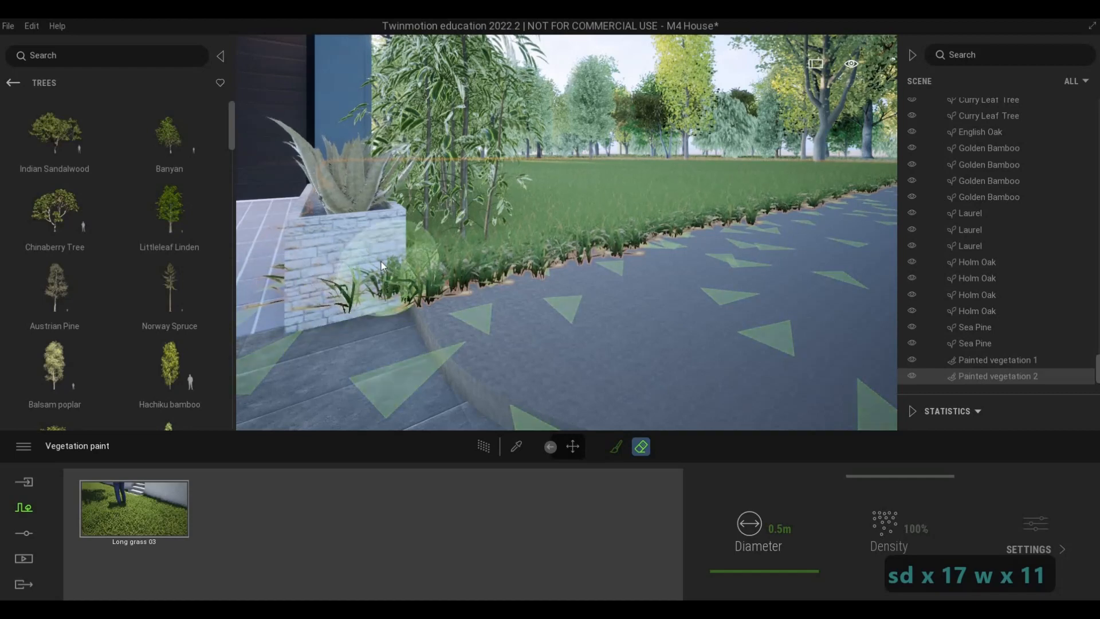
{"action": "key", "text": "w"}
{"action": "key", "text": "q"}
{"action": "key", "text": "a"}
{"action": "key", "text": "s"}
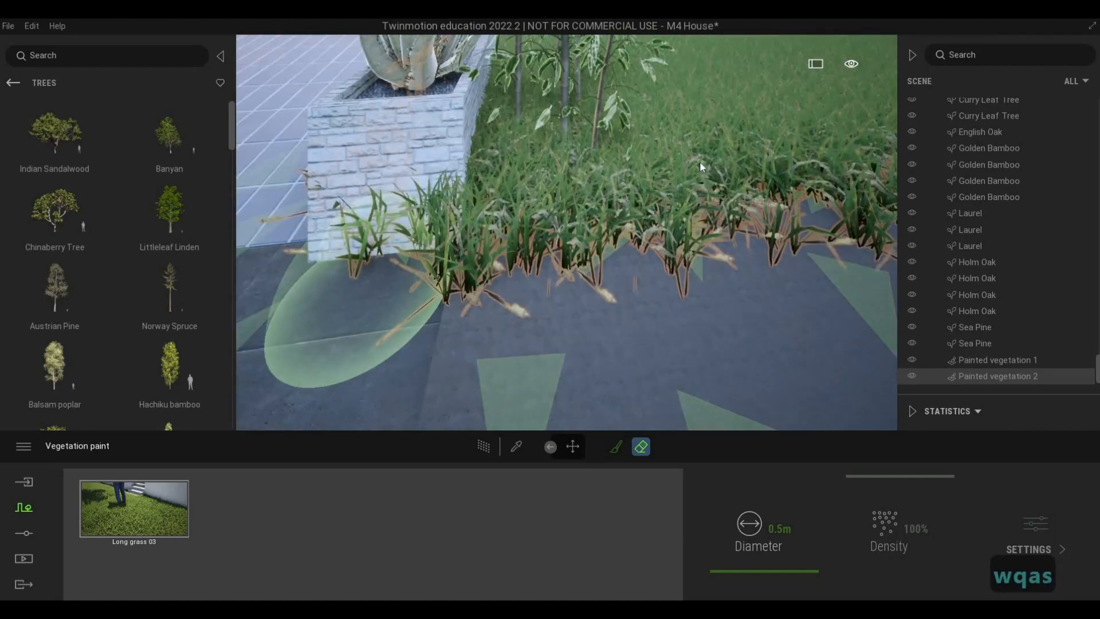
{"action": "key", "text": "a"}
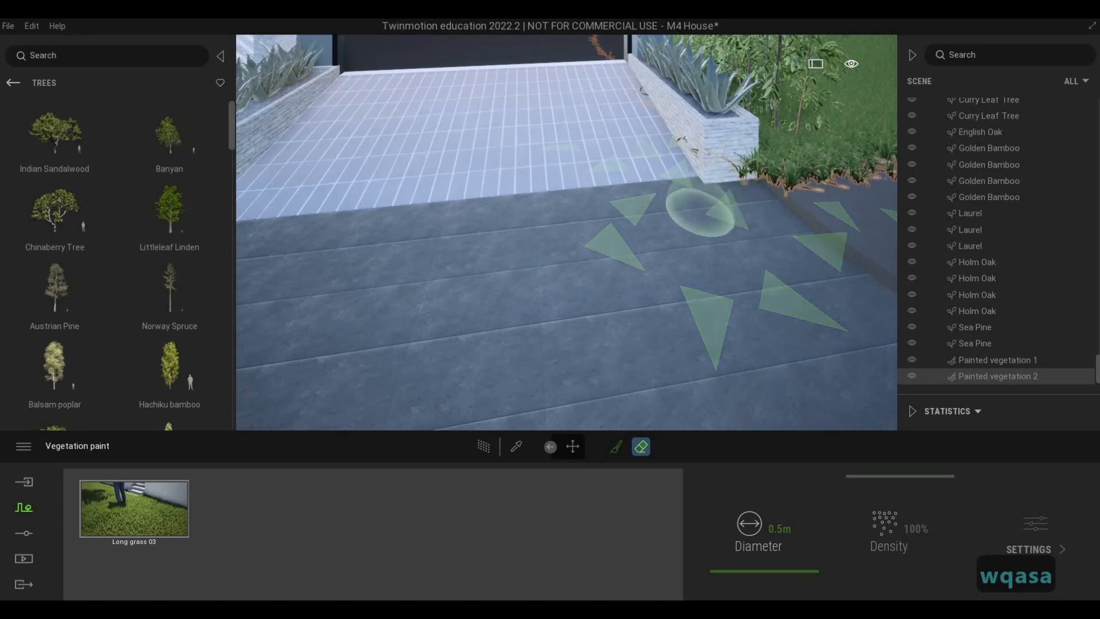
{"action": "key", "text": "Escape"}
{"action": "key", "text": "Escape"}
- Inspect the house front, the trimmed grass edges and the lawn with its trees beside the driveway
{"action": "key", "text": "a"}
{"action": "key", "text": "a"}
{"action": "key", "text": "a"}
{"action": "key", "text": "e"}
{"action": "key", "text": "s"}
{"action": "key", "text": "a"}
{"action": "key", "text": "a"}
{"action": "key", "text": "a"}
{"action": "key", "text": "a"}
{"action": "key", "text": "a"}
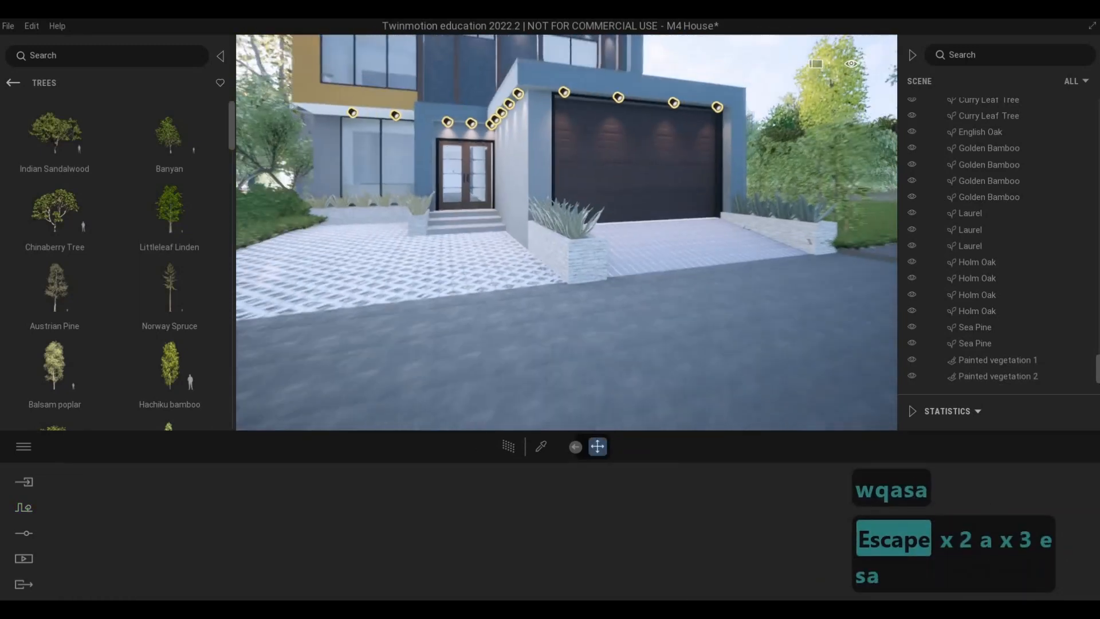
{"action": "key", "text": "q"}
{"action": "key", "text": "w"}
{"action": "key", "text": "a"}
{"action": "key", "text": "s"}
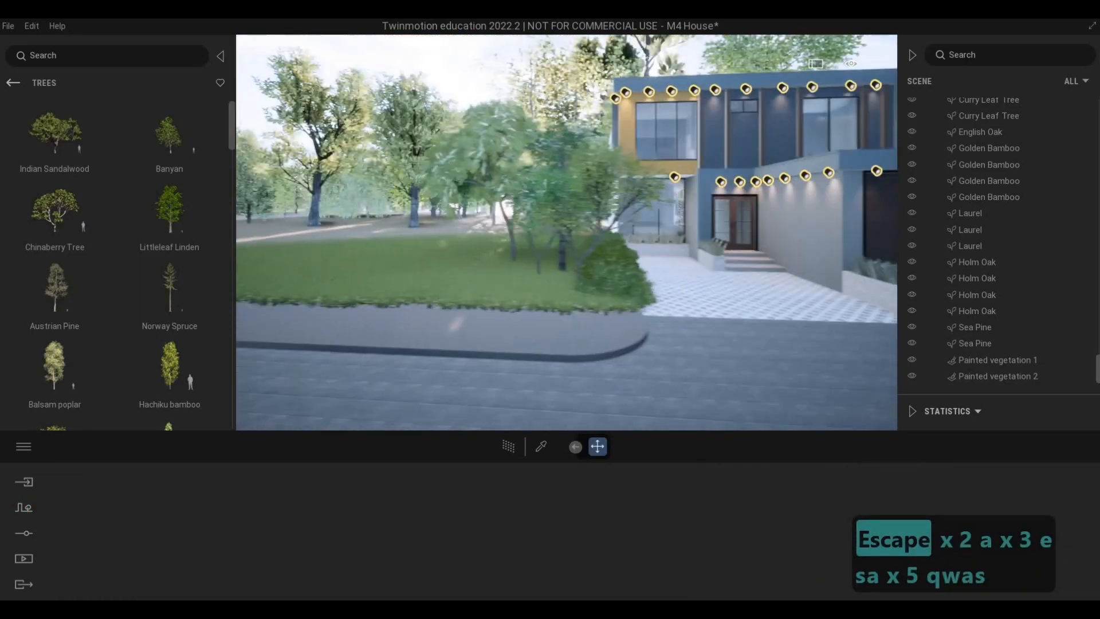
{"action": "key", "text": "w"}
{"action": "key", "text": "w"}
{"action": "key", "text": "w"}
{"action": "key", "text": "w"}
{"action": "key", "text": "w"}
{"action": "key", "text": "w"}
{"action": "key", "text": "w"}
{"action": "key", "text": "w"}
{"action": "key", "text": "w"}
{"action": "key", "text": "w"}
{"action": "key", "text": "w"}
{"action": "key", "text": "w"}
{"action": "key", "text": "w"}
{"action": "key", "text": "w"}
{"action": "key", "text": "w"}
{"action": "key", "text": "w"}
{"action": "key", "text": "w"}
{"action": "key", "text": "w"}
{"action": "key", "text": "w"}
{"action": "key", "text": "w"}
{"action": "key", "text": "w"}
{"action": "key", "text": "w"}
{"action": "key", "text": "s"}
{"action": "key", "text": "d"}
{"action": "key", "text": "d"}
{"action": "key", "text": "d"}
{"action": "key", "text": "d"}
{"action": "key", "text": "d"}
{"action": "key", "text": "d"}
{"action": "key", "text": "d"}
{"action": "key", "text": "d"}
{"action": "key", "text": "d"}
{"action": "key", "text": "d"}
{"action": "key", "text": "d"}
{"action": "key", "text": "d"}
{"action": "key", "text": "d"}
{"action": "key", "text": "d"}
{"action": "key", "text": "d"}
{"action": "key", "text": "d"}
{"action": "key", "text": "d"}
{"action": "key", "text": "d"}
{"action": "key", "text": "d"}
{"action": "key", "text": "d"}
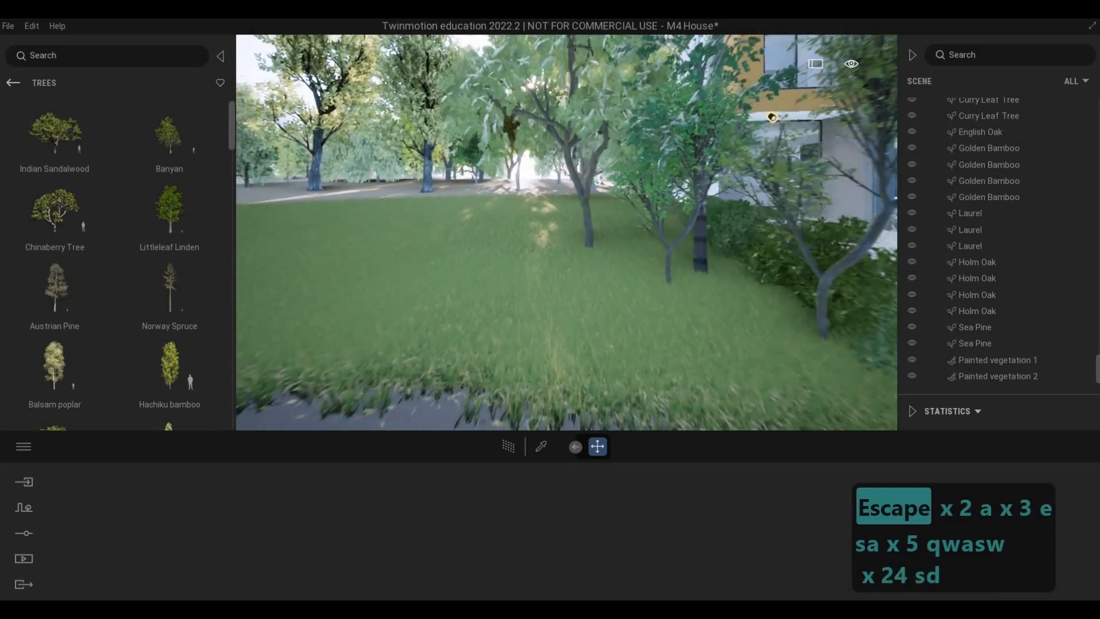
- Set the white balance of the scene lighting to 6173K
{"action": "key", "text": "s"}
{"action": "key", "text": "e"}
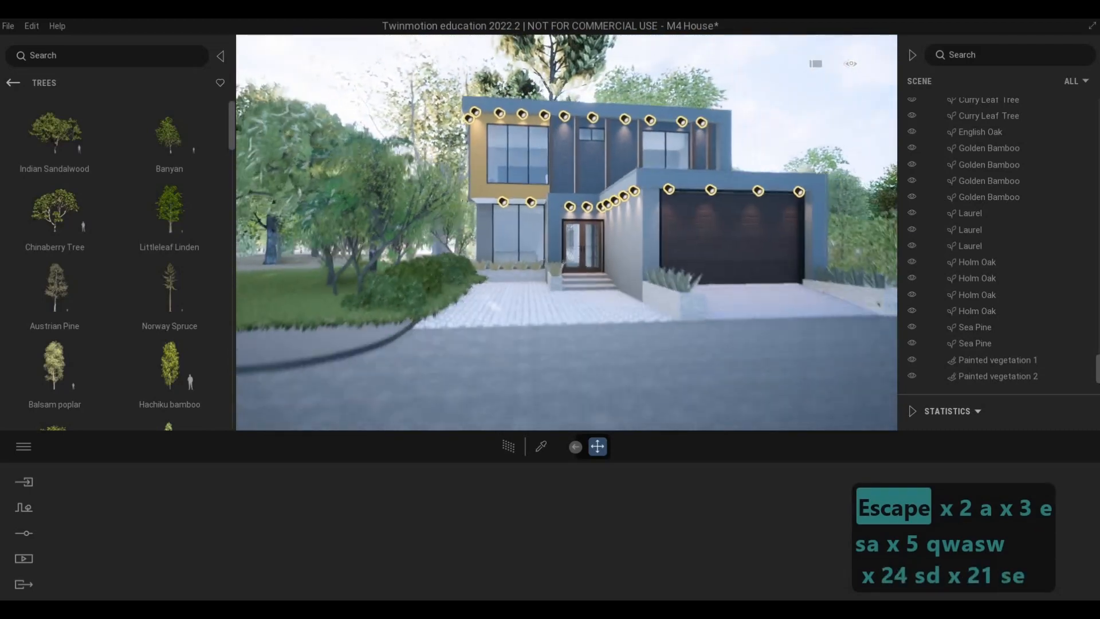
{"action": "key", "text": "d"}
{"action": "key", "text": "d"}
{"action": "key", "text": "d"}
{"action": "key", "text": "d"}
{"action": "key", "text": "q"}
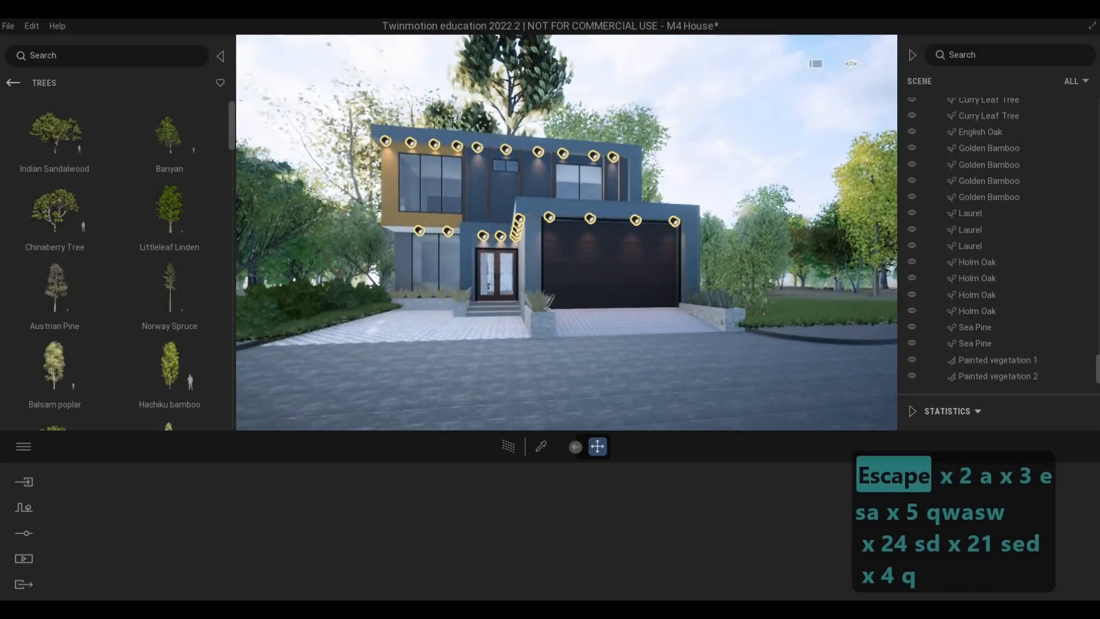
{"action": "key", "text": "a"}
{"action": "key", "text": "a"}
{"action": "key", "text": "d"}
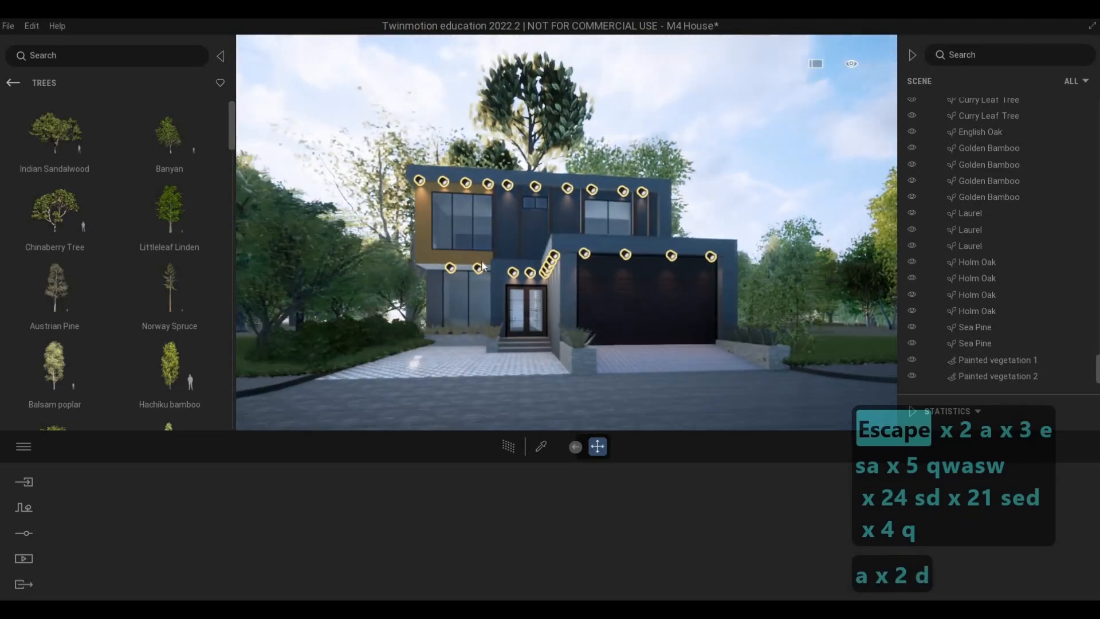
{"action": "left_click", "coordinate": [25, 532]}
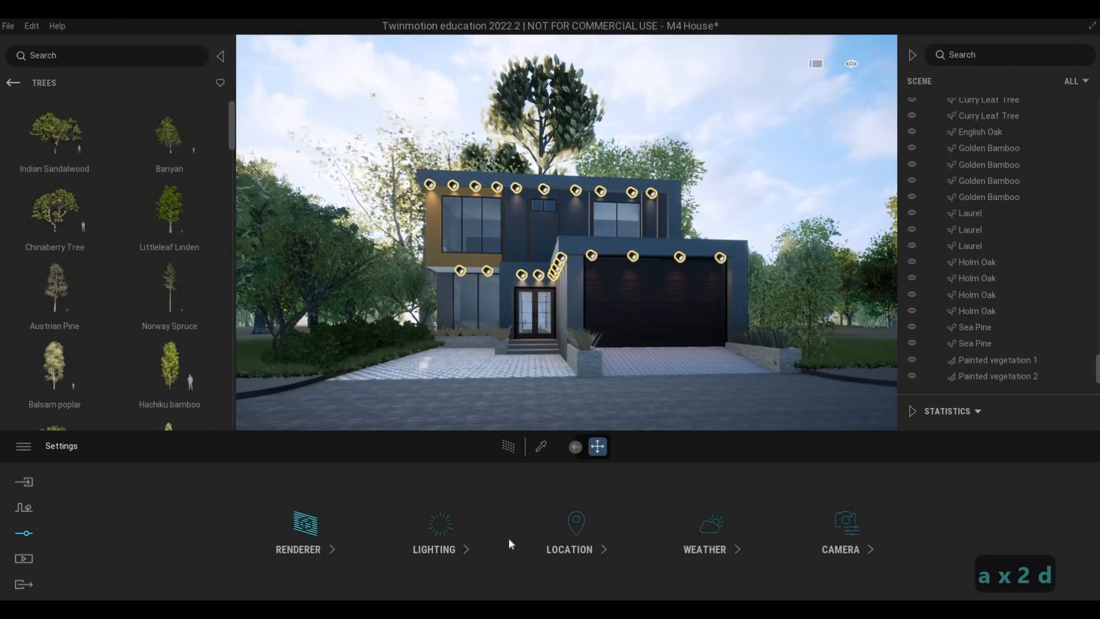
{"action": "left_click", "coordinate": [428, 526]}
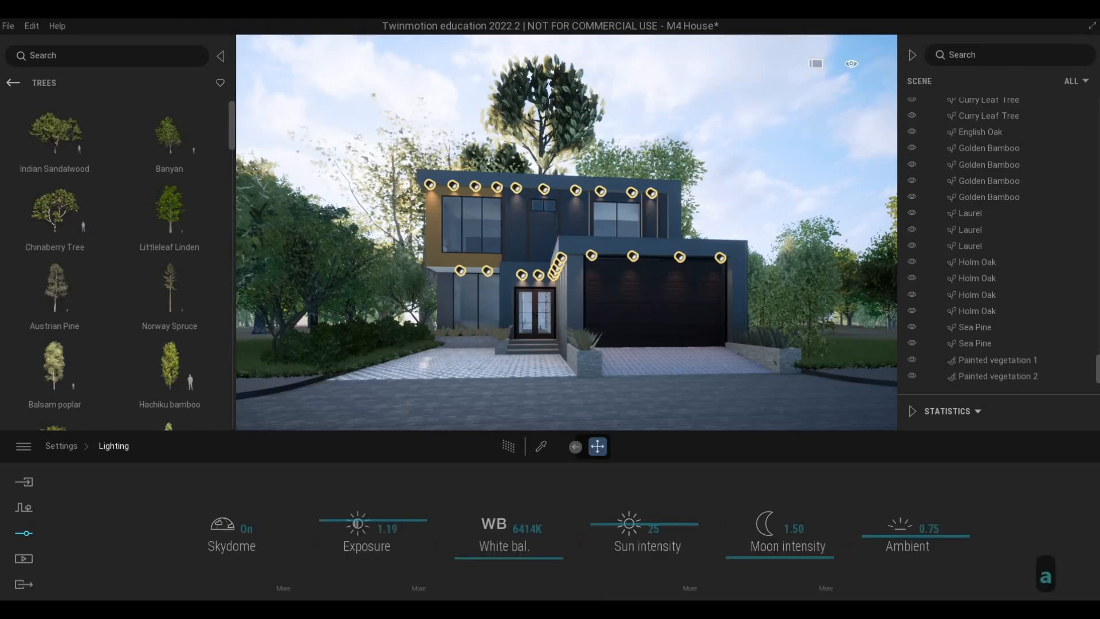
{"action": "key", "text": "s"}
{"action": "key", "text": "s"}
{"action": "key", "text": "d"}
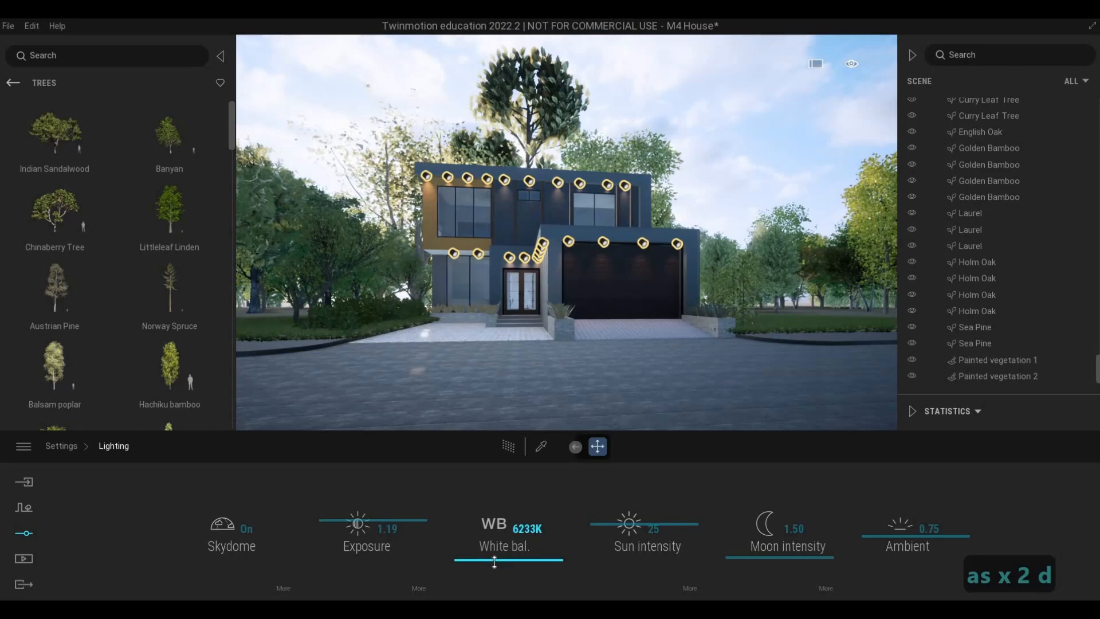
{"action": "left_click_drag", "start_coordinate": [495, 561], "coordinate": [495, 562]}
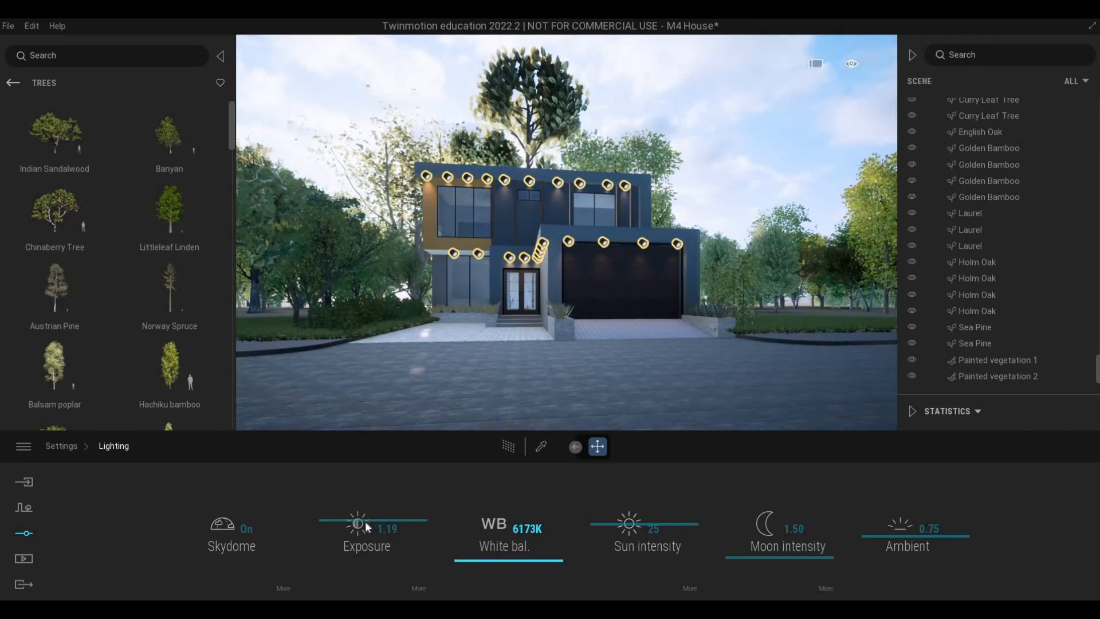
- Raise the exposure of the scene lighting to 1.73
{"action": "left_click_drag", "start_coordinate": [364, 519], "coordinate": [369, 503]}
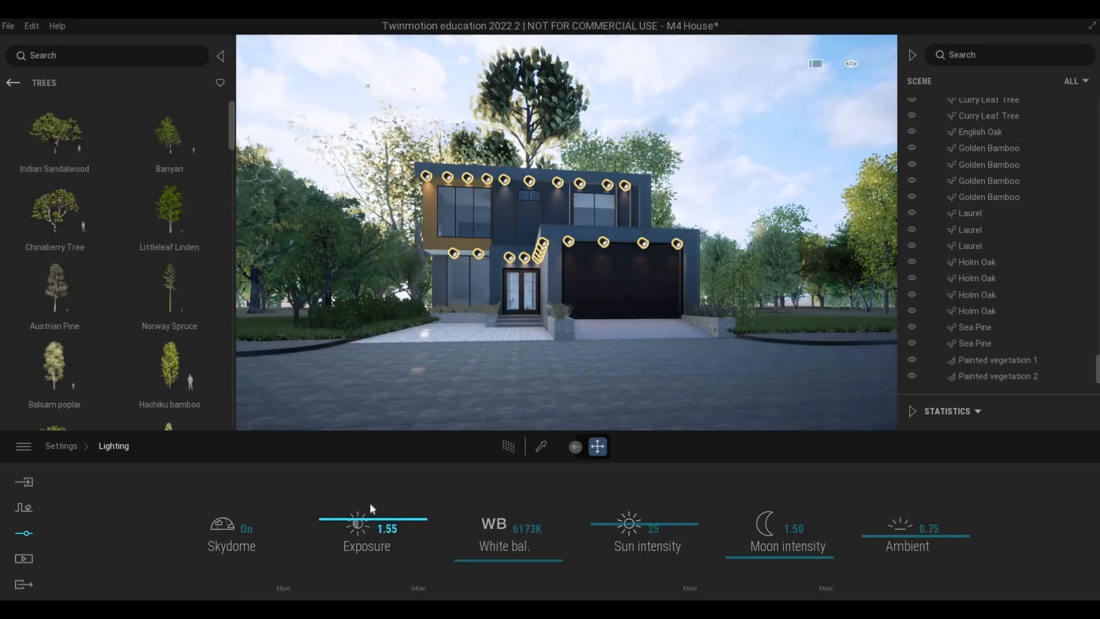
{"action": "key", "text": "w"}
{"action": "key", "text": "w"}
{"action": "key", "text": "e"}
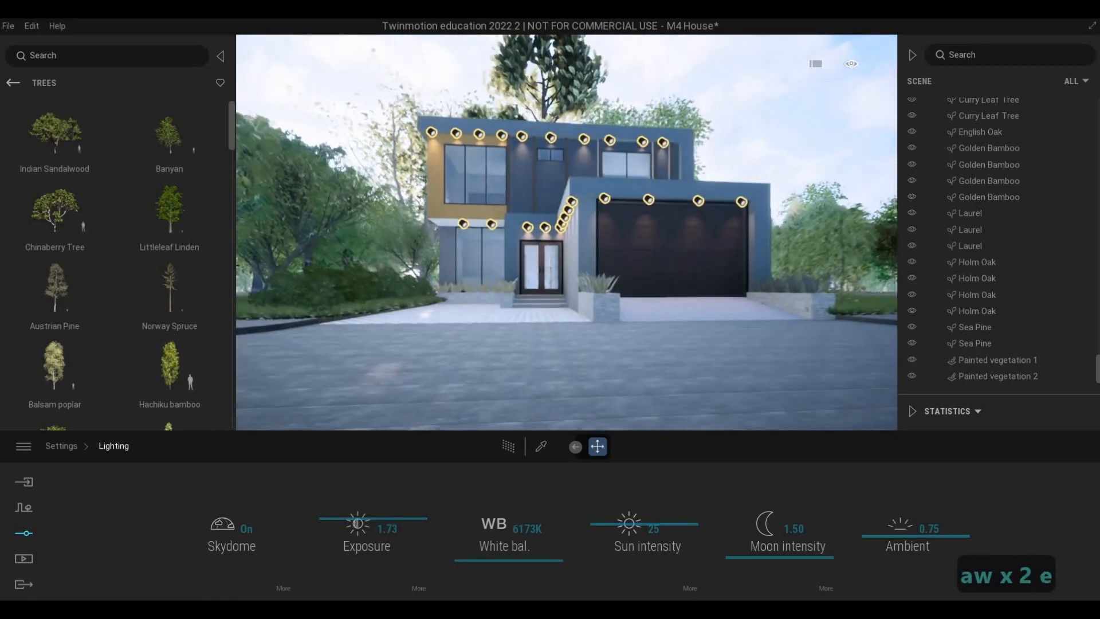
{"action": "key", "text": "s"}
{"action": "key", "text": "q"}
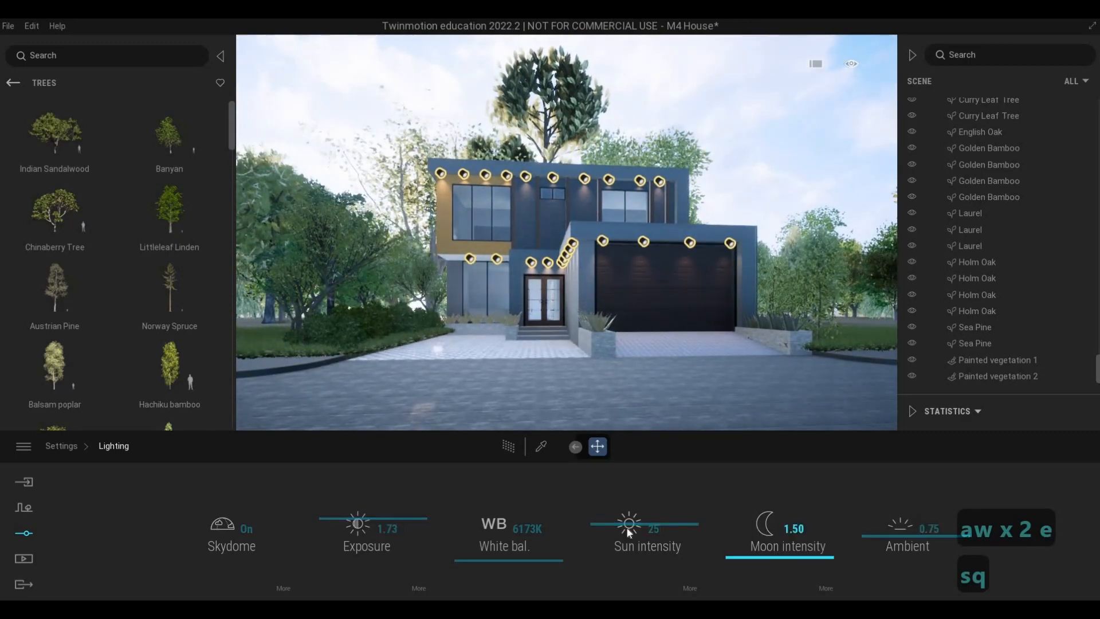
- Set the scene lighting to sun intensity 14, ambient 0.87 and exposure 1.55
{"action": "left_click_drag", "start_coordinate": [629, 531], "coordinate": [878, 535]}
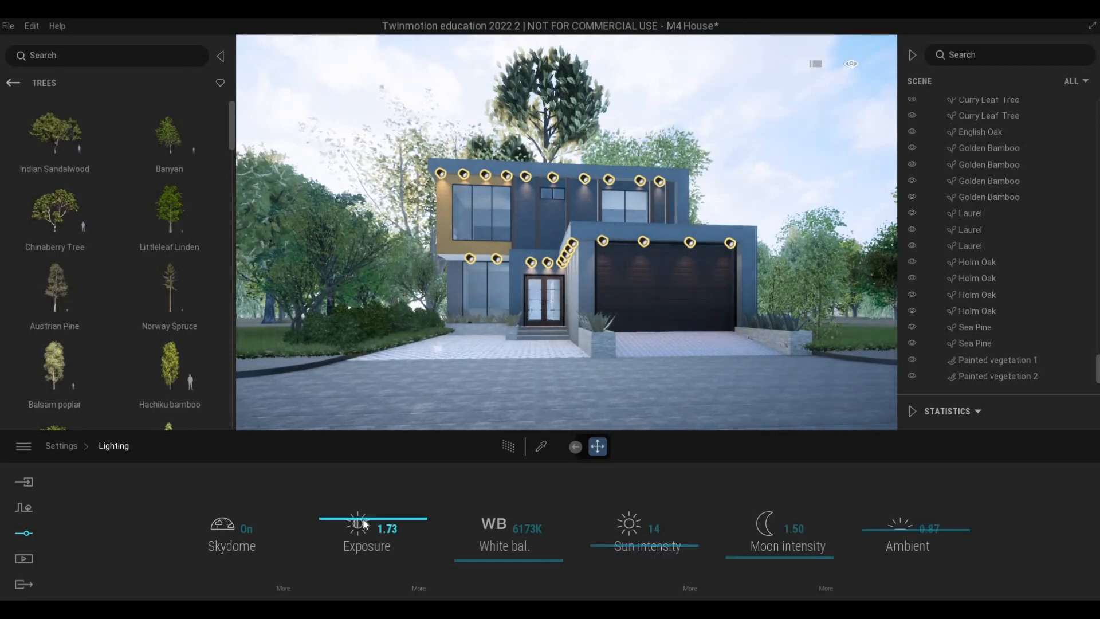
{"action": "mouse_move", "coordinate": [363, 521]}
{"action": "left_mouse_down"}
{"action": "mouse_move", "coordinate": [372, 525]}
{"action": "mouse_move", "coordinate": [359, 519]}
{"action": "left_mouse_up"}
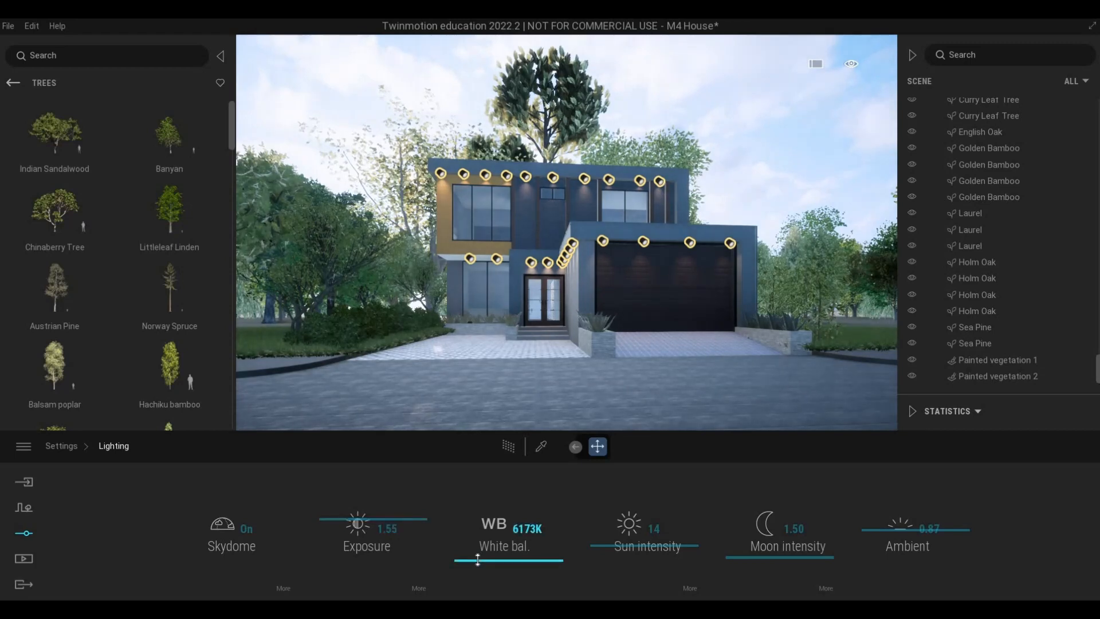
{"action": "left_click_drag", "start_coordinate": [477, 560], "coordinate": [477, 562]}
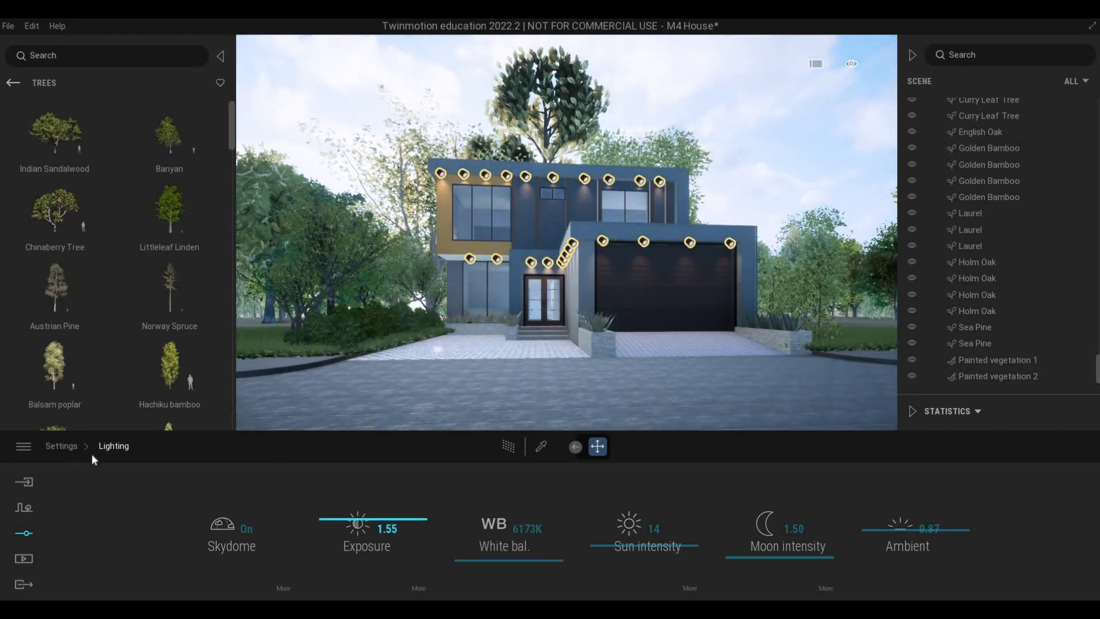
- Set the camera's color gradient visual effect to 45% contrast and 41% saturation
{"action": "left_click", "coordinate": [67, 448]}
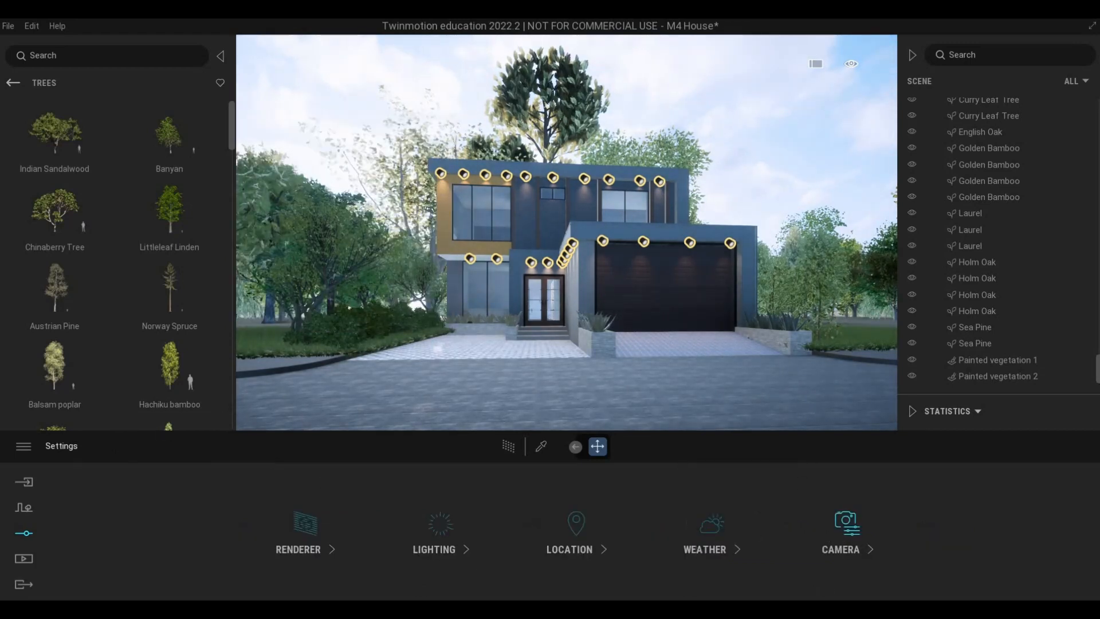
{"action": "left_click", "coordinate": [842, 537]}
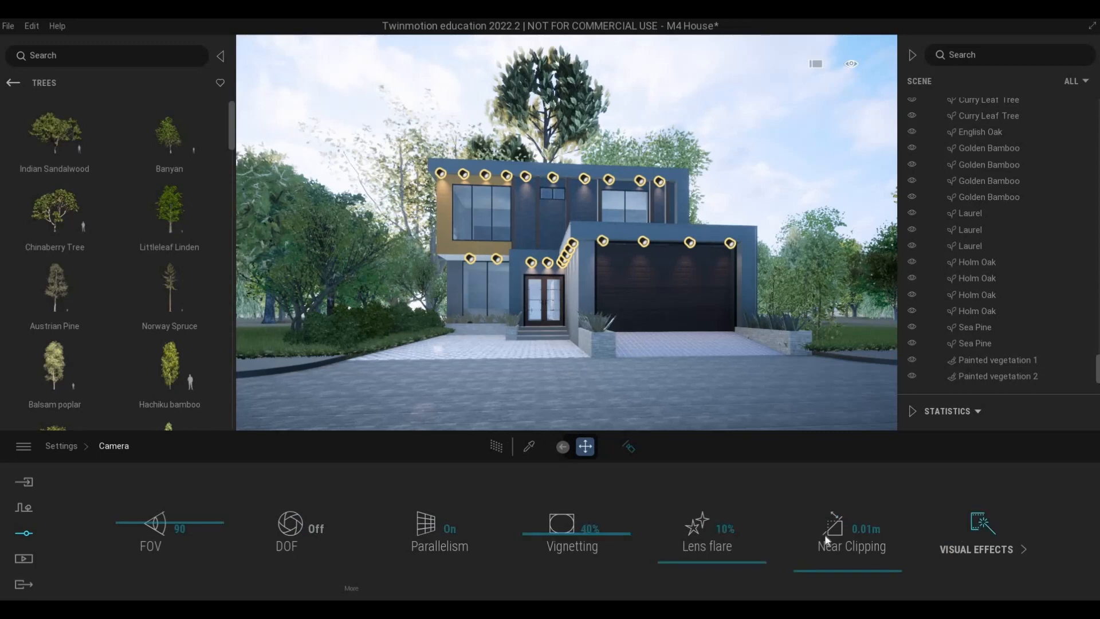
{"action": "left_click", "coordinate": [976, 533]}
{"action": "left_click", "coordinate": [374, 536]}
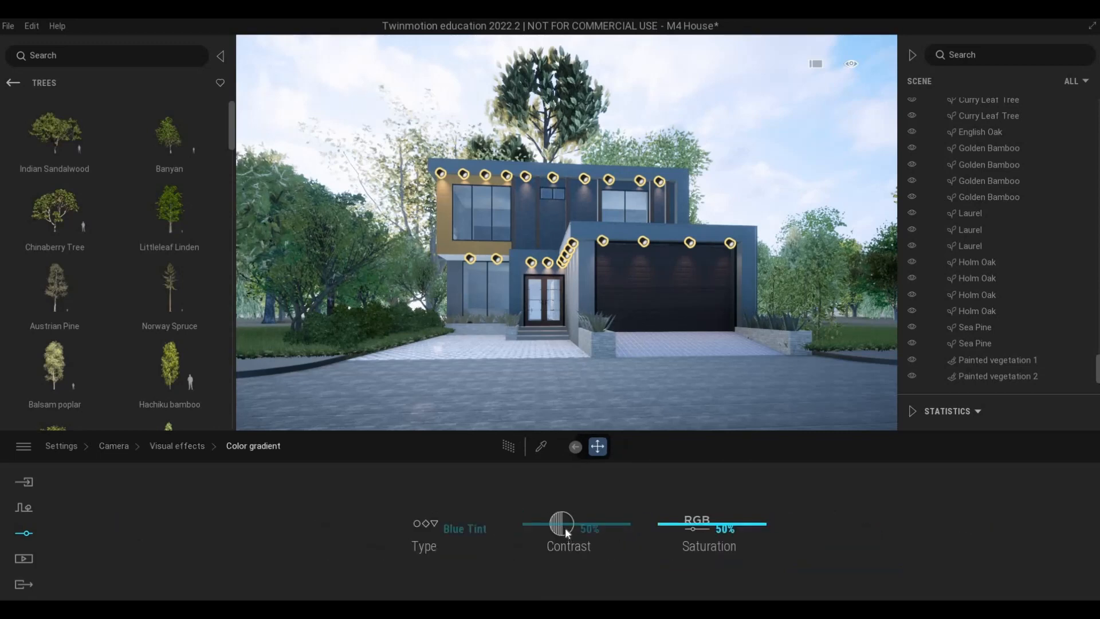
{"action": "left_click_drag", "start_coordinate": [559, 547], "coordinate": [560, 539]}
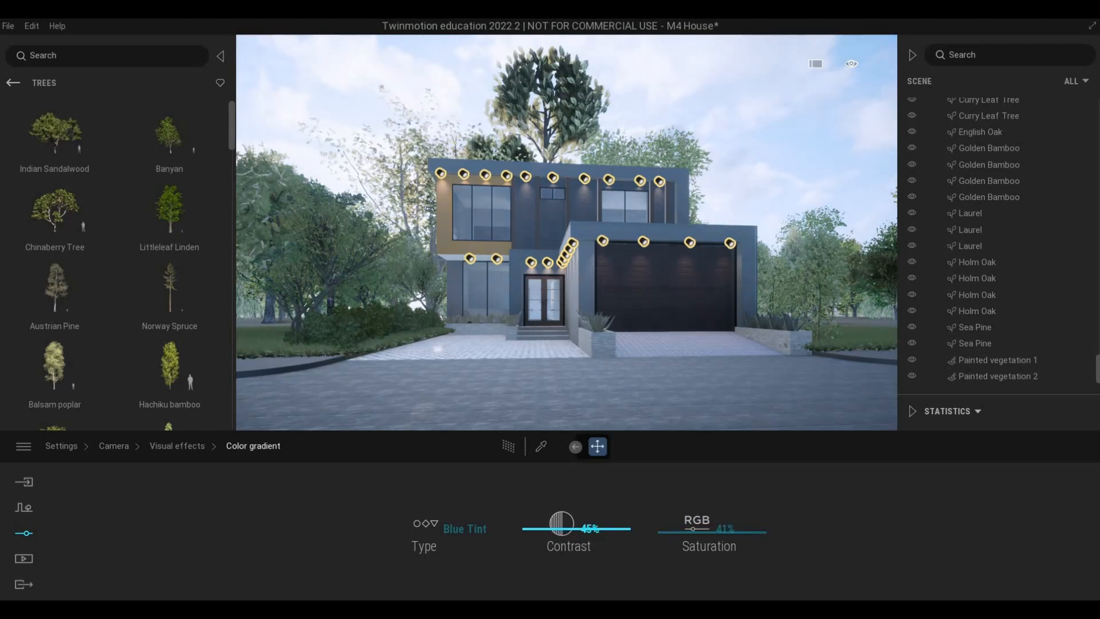
- Move the Curry Leaf Tree on the front lawn farther back from the pavement and away from the house, then deselect it
{"action": "key", "text": "a"}
{"action": "key", "text": "a"}
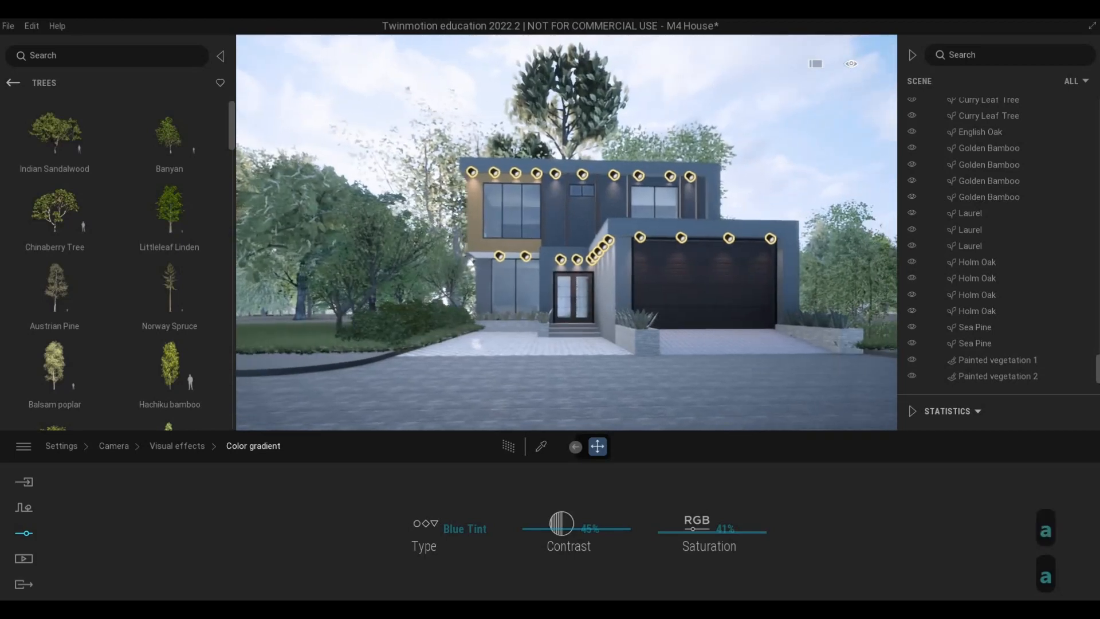
{"action": "key", "text": "q"}
{"action": "key", "text": "s"}
{"action": "key", "text": "s"}
{"action": "key", "text": "a"}
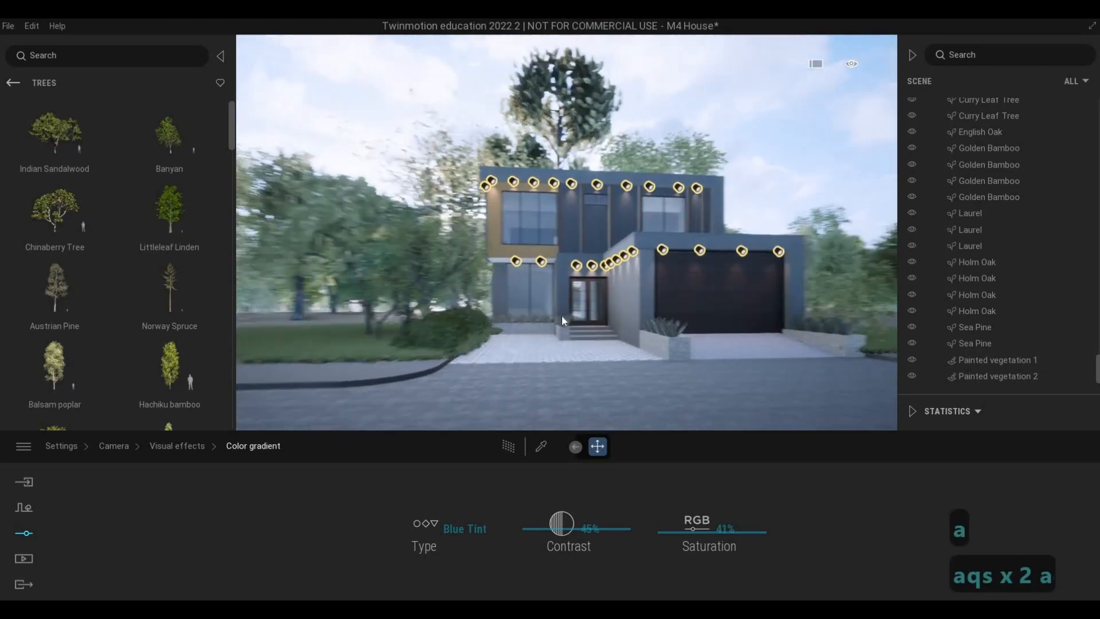
{"action": "key", "text": "a"}
{"action": "key", "text": "a"}
{"action": "key", "text": "a"}
{"action": "key", "text": "a"}
{"action": "key", "text": "a"}
{"action": "key", "text": "a"}
{"action": "key", "text": "a"}
{"action": "key", "text": "a"}
{"action": "key", "text": "a"}
{"action": "key", "text": "a"}
{"action": "key", "text": "a"}
{"action": "key", "text": "a"}
{"action": "key", "text": "w"}
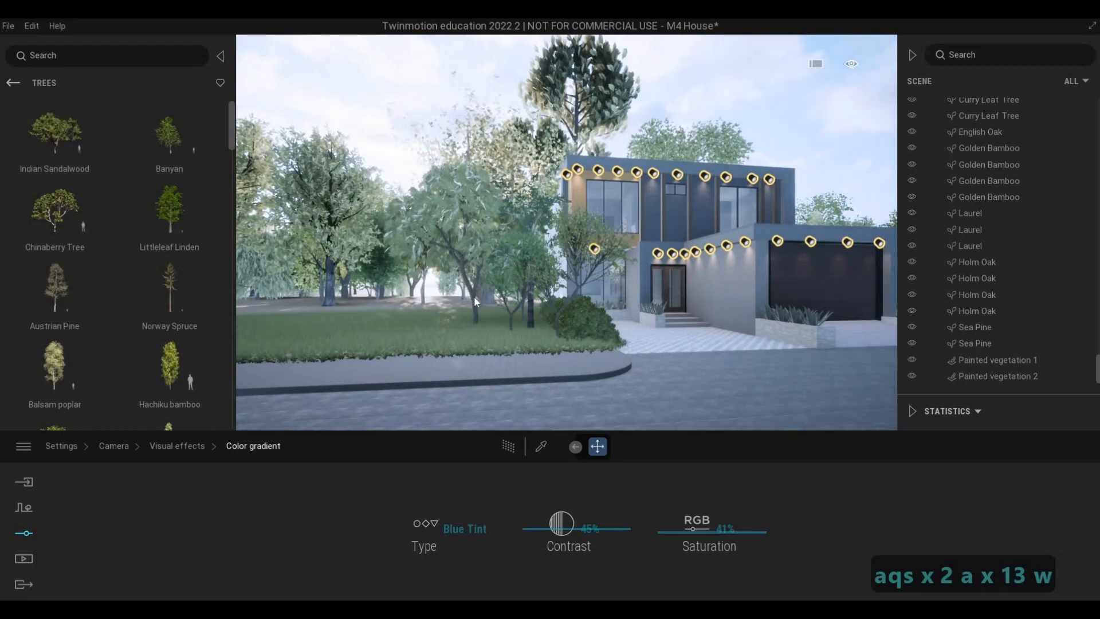
{"action": "left_click", "coordinate": [472, 299]}
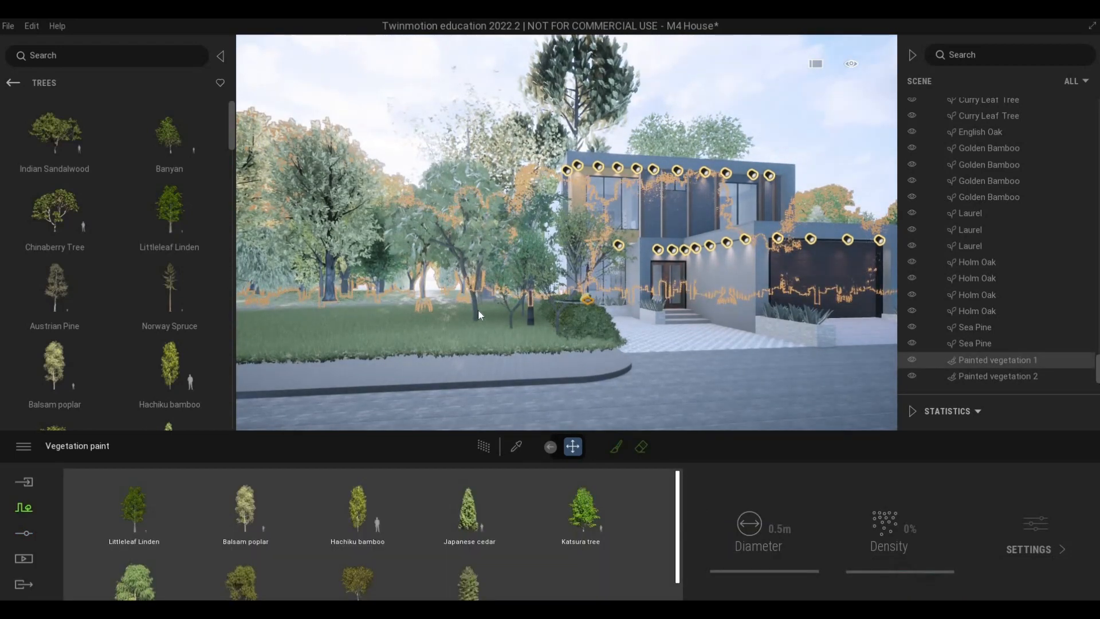
{"action": "left_click", "coordinate": [481, 327]}
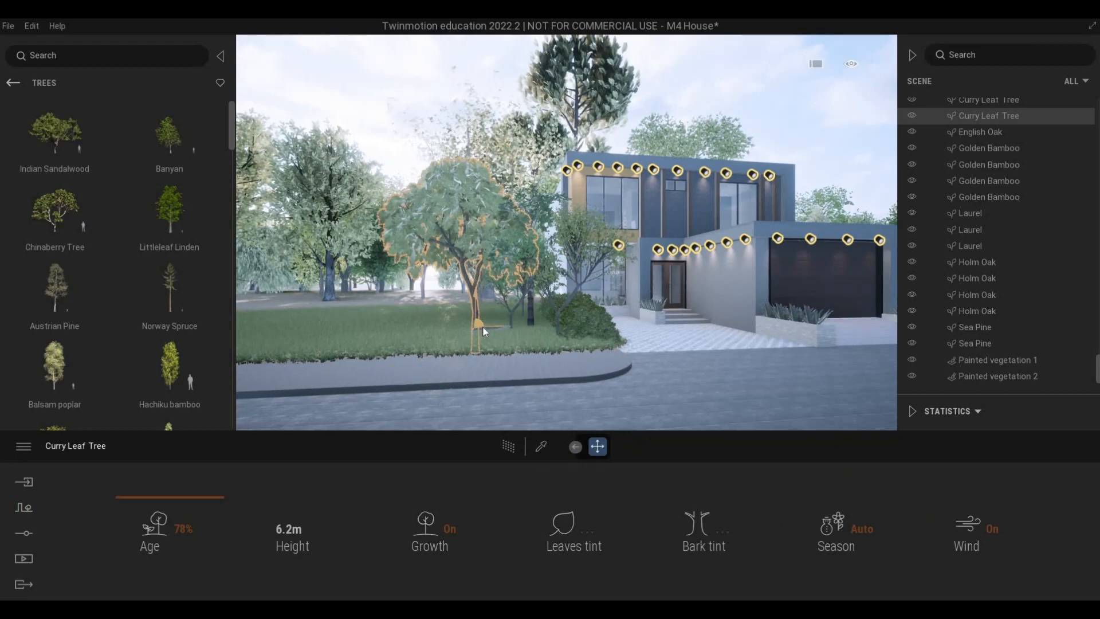
{"action": "left_click_drag", "start_coordinate": [483, 328], "coordinate": [413, 310]}
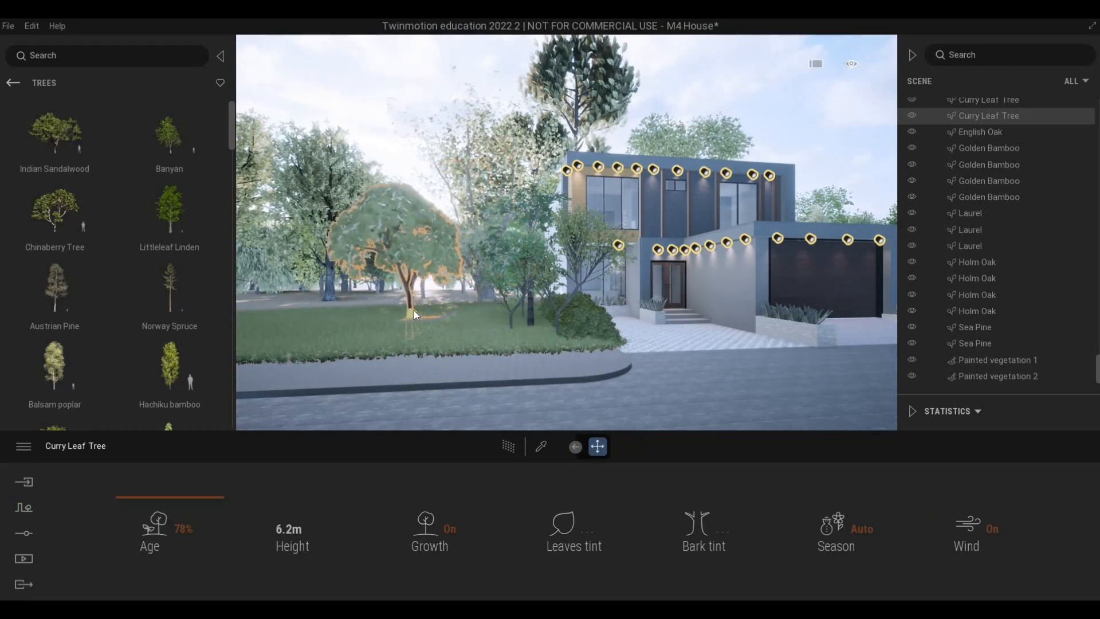
{"action": "key", "text": "Escape"}
{"action": "key", "text": "Escape"}
{"action": "key", "text": "d"}
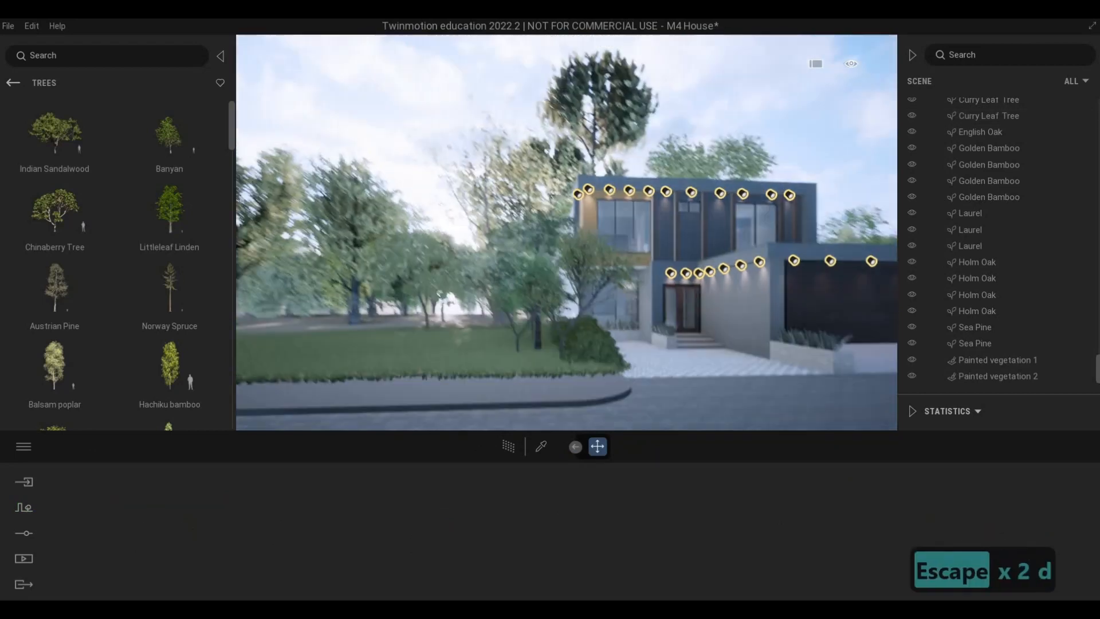
- Frame the front facade with the entrance and garage from the street and create a new still image of that view
{"action": "key", "text": "w"}
{"action": "key", "text": "e"}
{"action": "key", "text": "a"}
{"action": "key", "text": "q"}
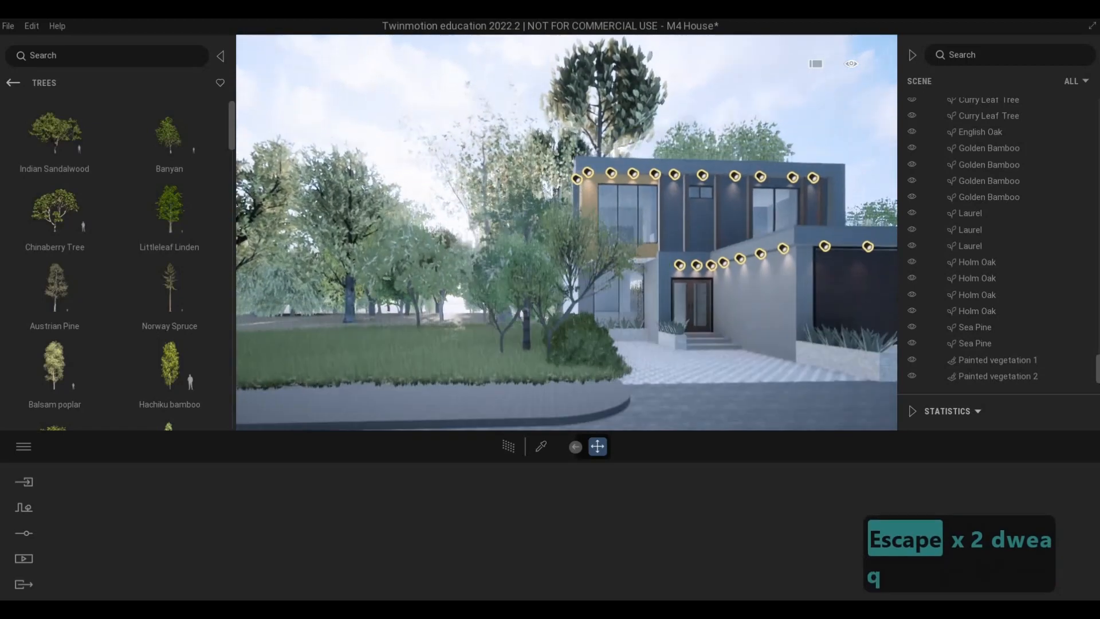
{"action": "key", "text": "d"}
{"action": "key", "text": "d"}
{"action": "key", "text": "d"}
{"action": "key", "text": "d"}
{"action": "key", "text": "d"}
{"action": "key", "text": "d"}
{"action": "key", "text": "d"}
{"action": "key", "text": "d"}
{"action": "key", "text": "d"}
{"action": "key", "text": "d"}
{"action": "key", "text": "d"}
{"action": "key", "text": "d"}
{"action": "key", "text": "d"}
{"action": "key", "text": "d"}
{"action": "key", "text": "d"}
{"action": "key", "text": "d"}
{"action": "key", "text": "d"}
{"action": "key", "text": "d"}
{"action": "key", "text": "d"}
{"action": "key", "text": "d"}
{"action": "key", "text": "d"}
{"action": "key", "text": "d"}
{"action": "key", "text": "d"}
{"action": "key", "text": "d"}
{"action": "key", "text": "d"}
{"action": "key", "text": "d"}
{"action": "key", "text": "d"}
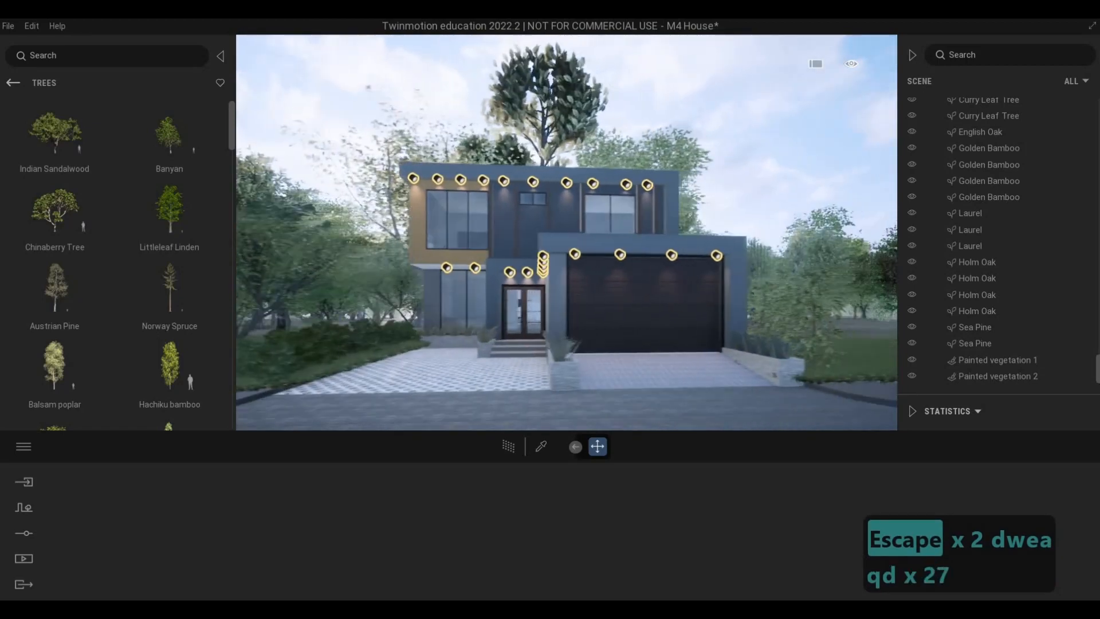
{"action": "key", "text": "a"}
{"action": "key", "text": "a"}
{"action": "key", "text": "s"}
{"action": "key", "text": "d"}
{"action": "key", "text": "w"}
{"action": "key", "text": "d"}
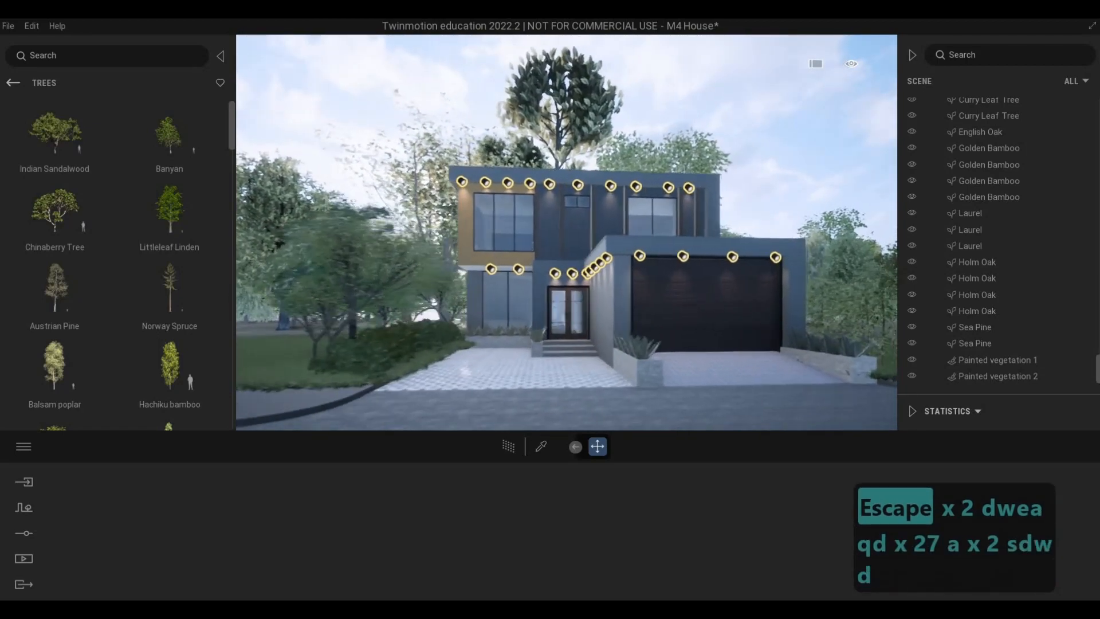
{"action": "key", "text": "d"}
{"action": "key", "text": "e"}
{"action": "key", "text": "e"}
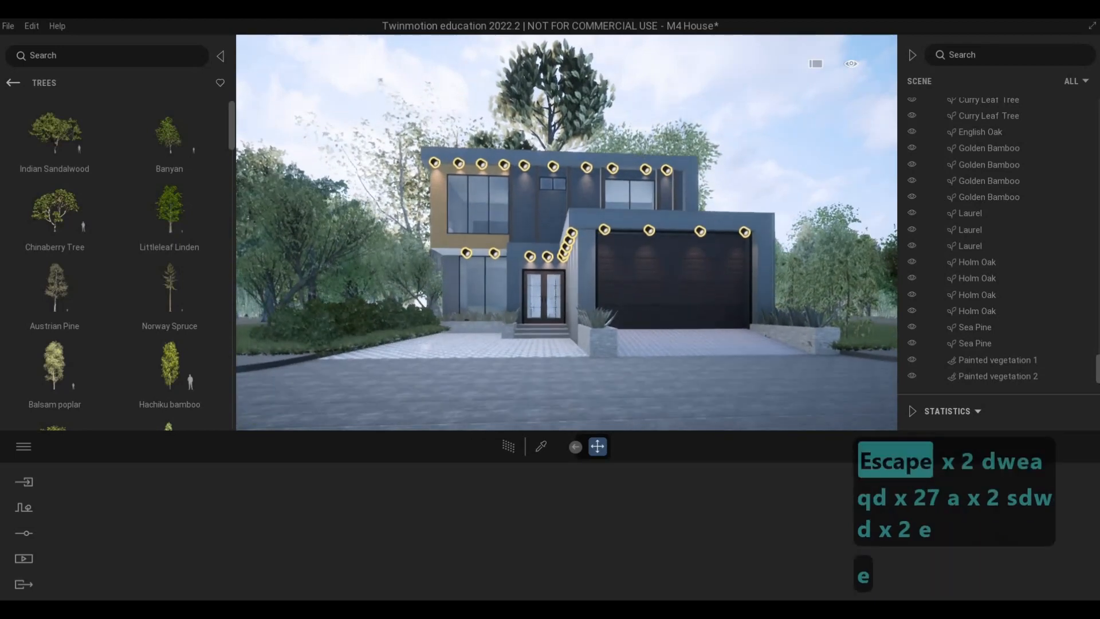
{"action": "key", "text": "d"}
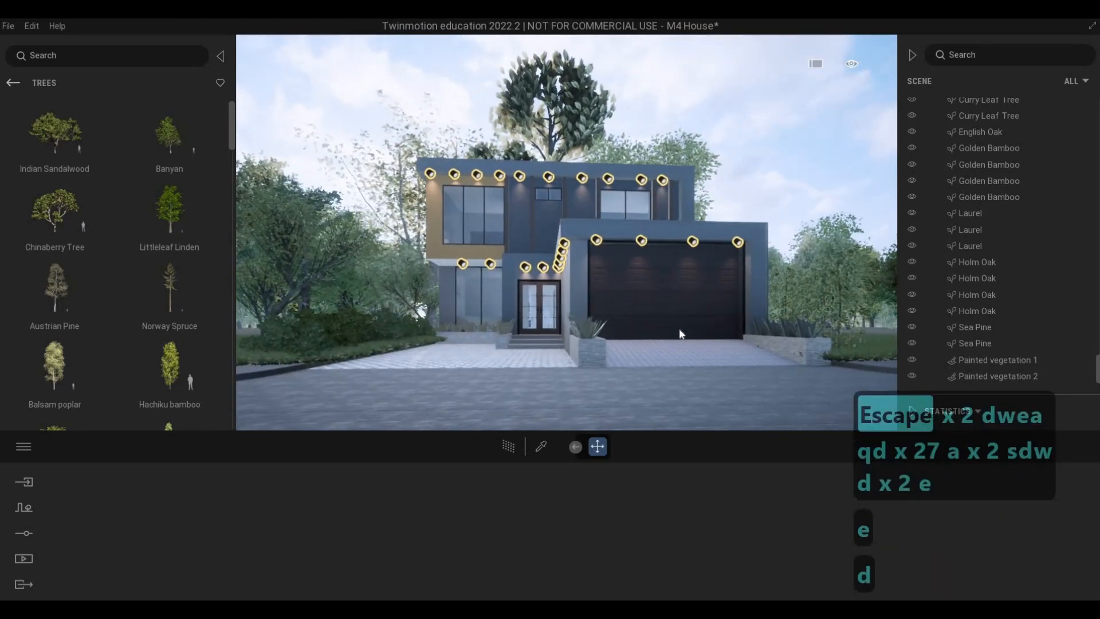
{"action": "key", "text": "Escape"}
{"action": "key", "text": "Escape"}
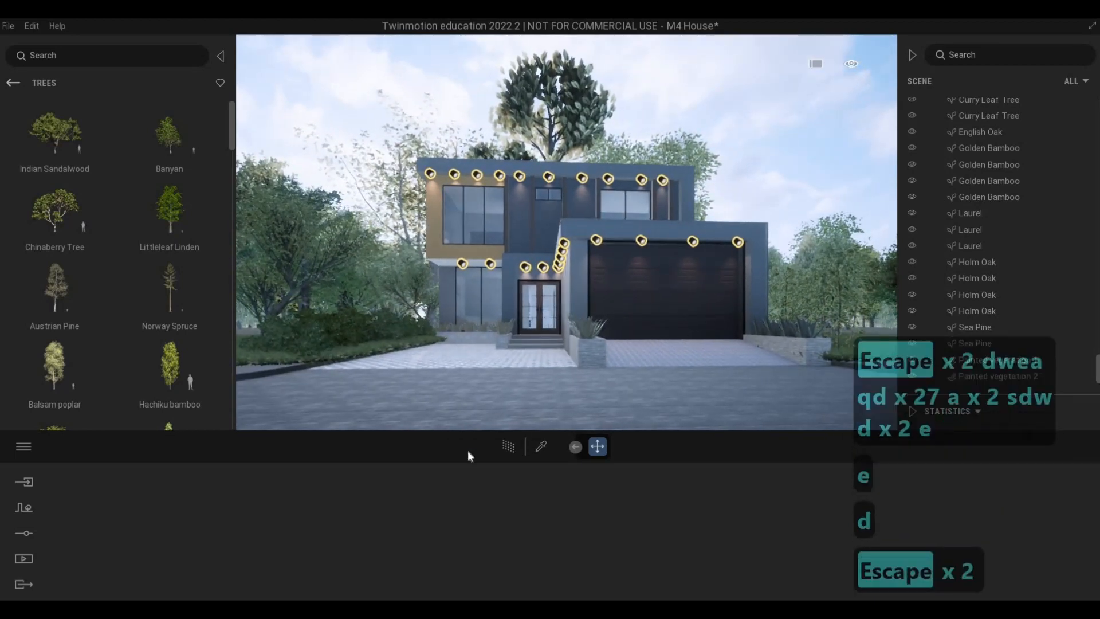
{"action": "left_click", "coordinate": [23, 559]}
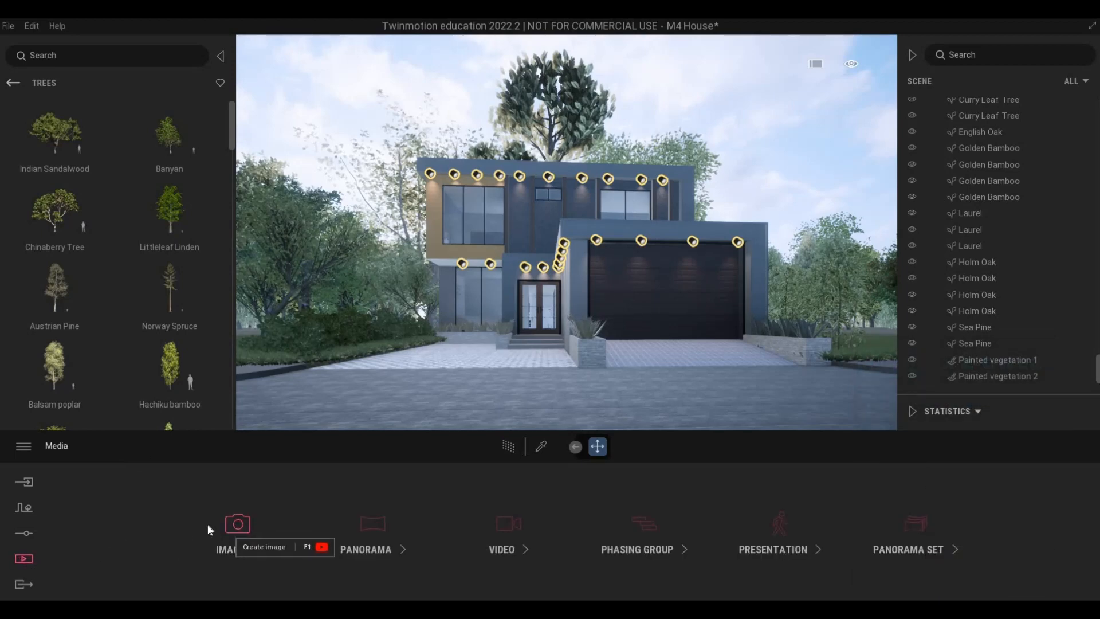
{"action": "left_click", "coordinate": [215, 533]}
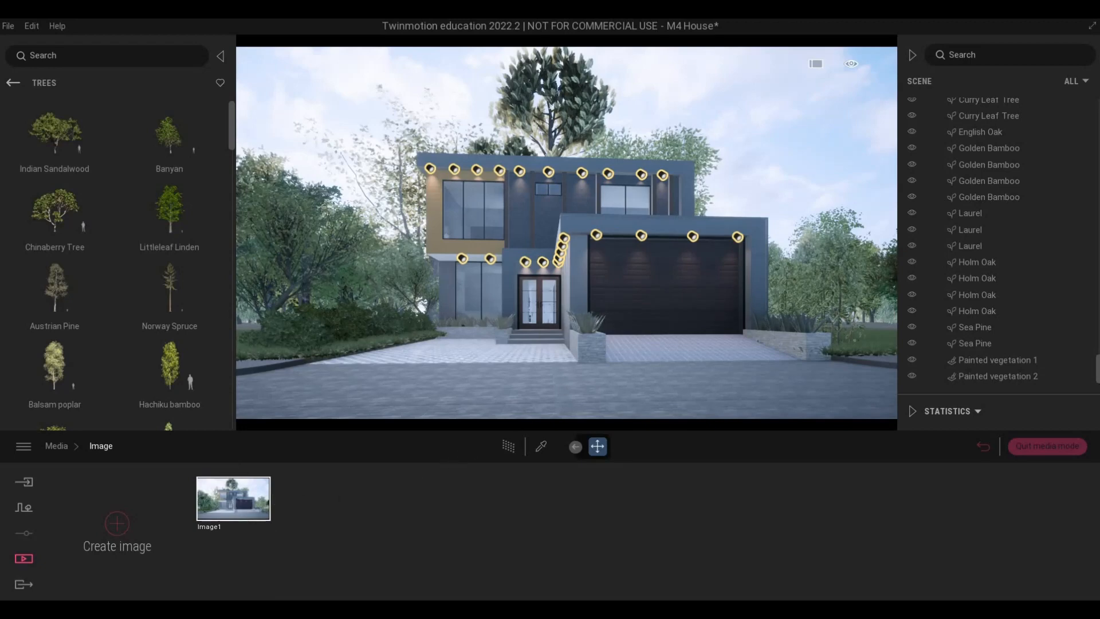
- Reframe Image1 with a closer frontal view of the entrance, driveway and garage, and refresh the saved view
{"action": "key", "text": "d"}
{"action": "key", "text": "s"}
{"action": "key", "text": "a"}
{"action": "key", "text": "w"}
{"action": "key", "text": "w"}
{"action": "key", "text": "d"}
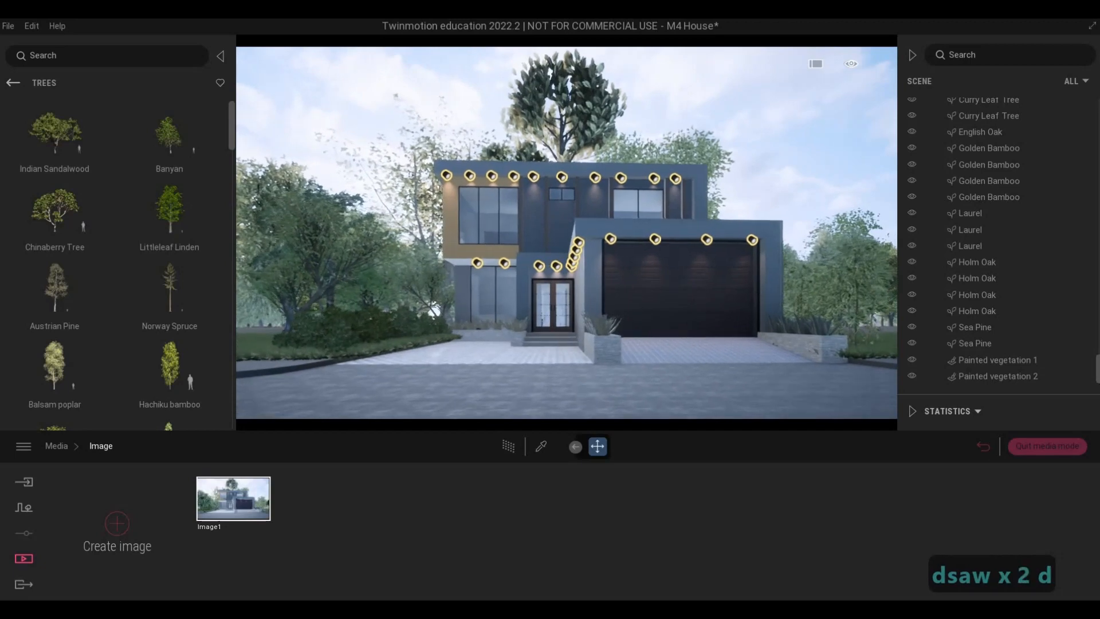
{"action": "key", "text": "w"}
{"action": "key", "text": "s"}
{"action": "key", "text": "s"}
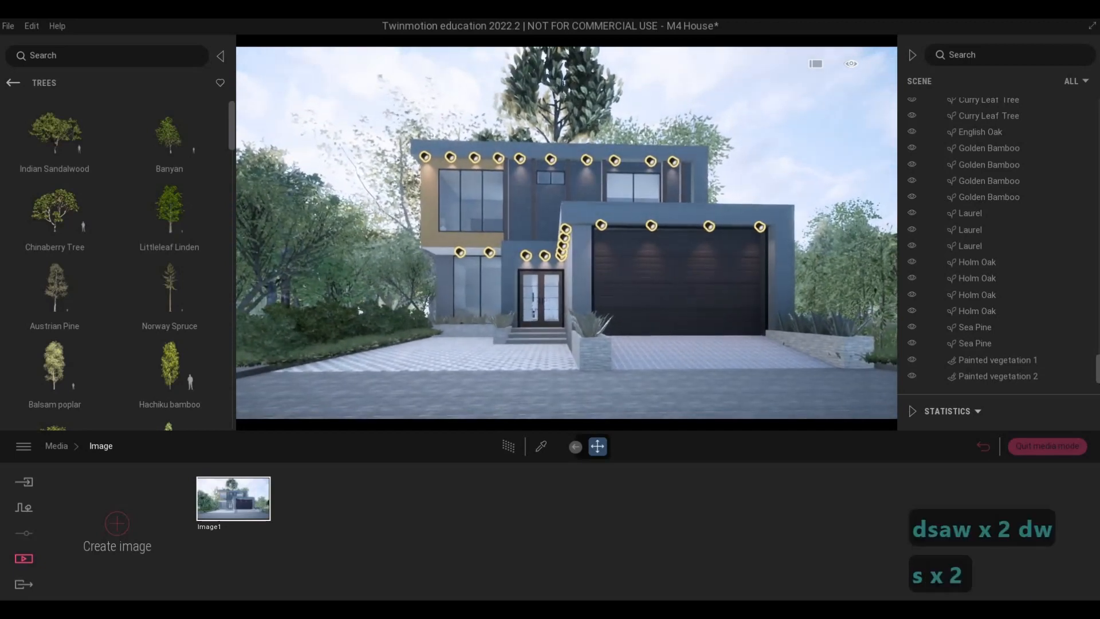
{"action": "key", "text": "s"}
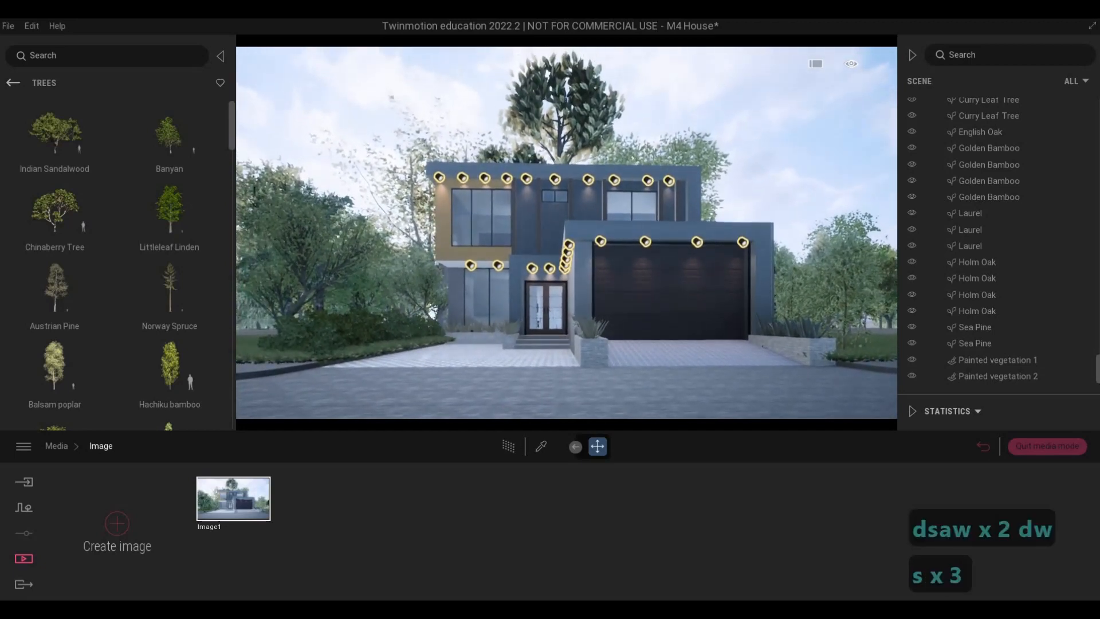
{"action": "key", "text": "e"}
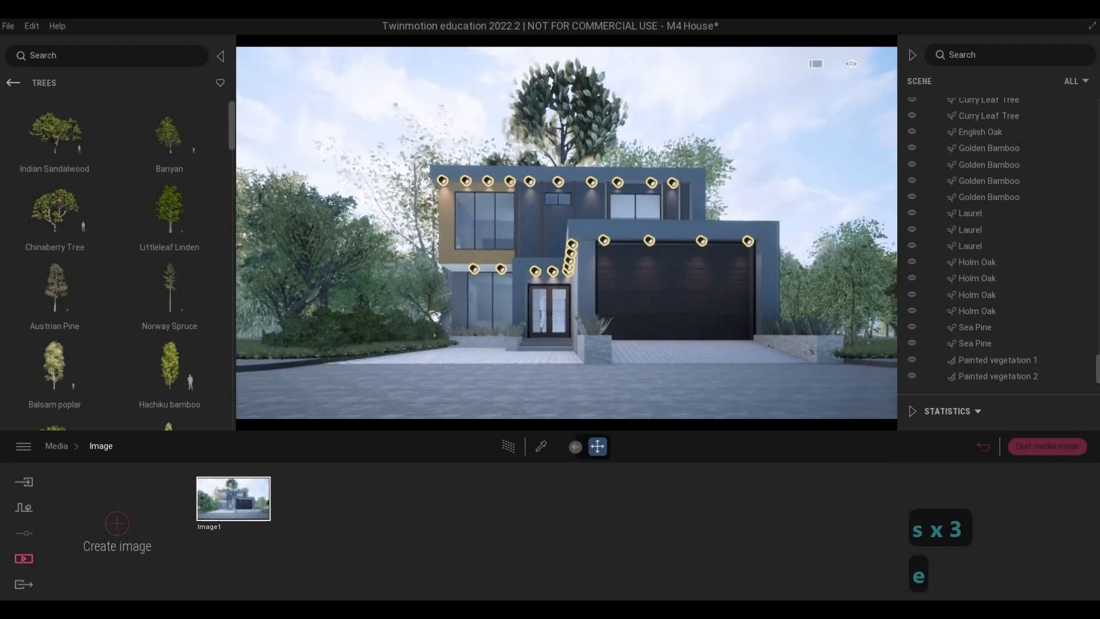
{"action": "key", "text": "e"}
{"action": "key", "text": "q"}
{"action": "key", "text": "q"}
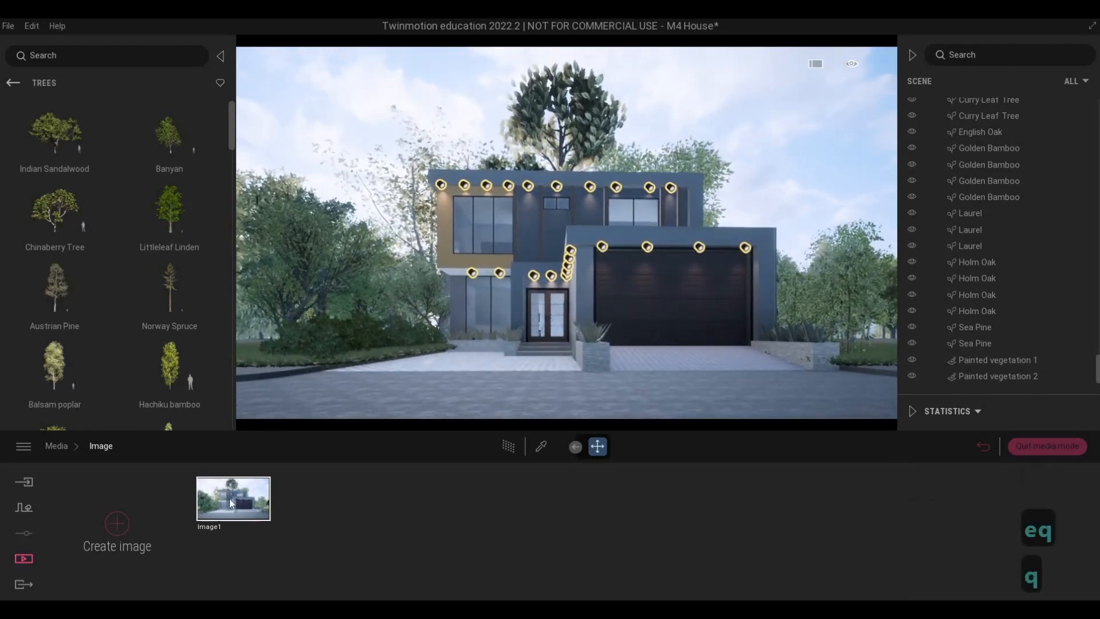
{"action": "mouse_move", "coordinate": [240, 471]}
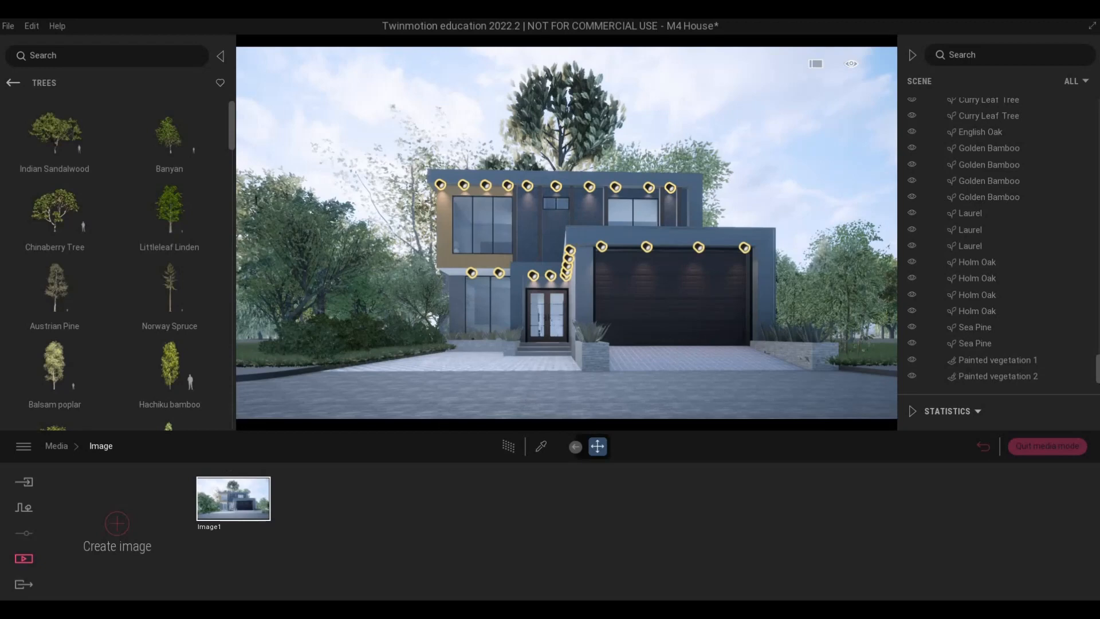
{"action": "right_click_drag", "start_coordinate": [529, 392], "coordinate": [524, 401]}
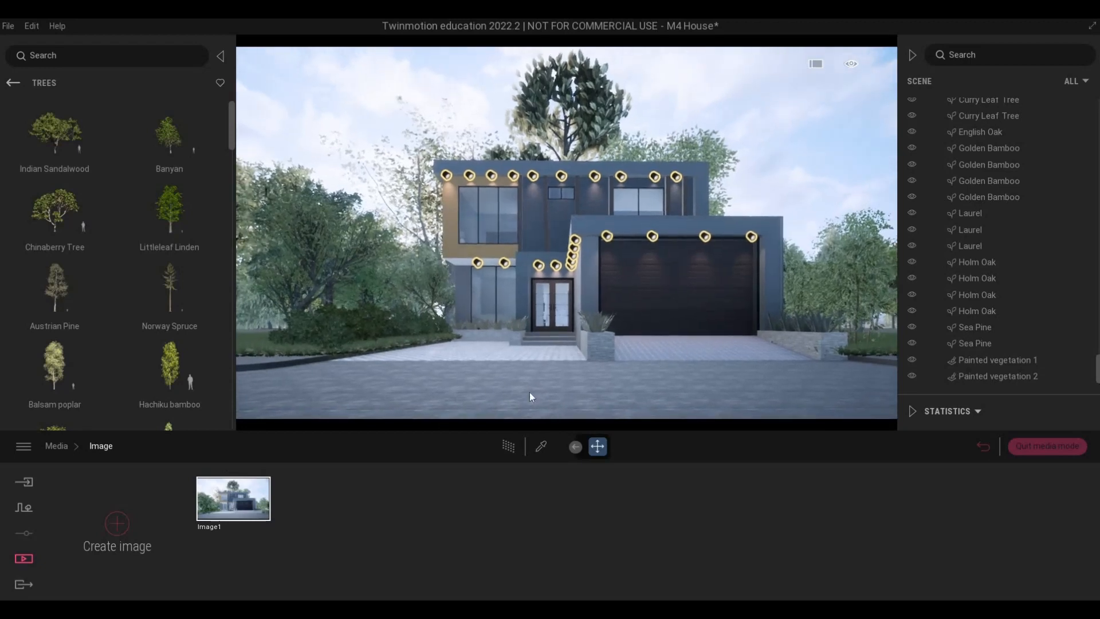
{"action": "key", "text": "w"}
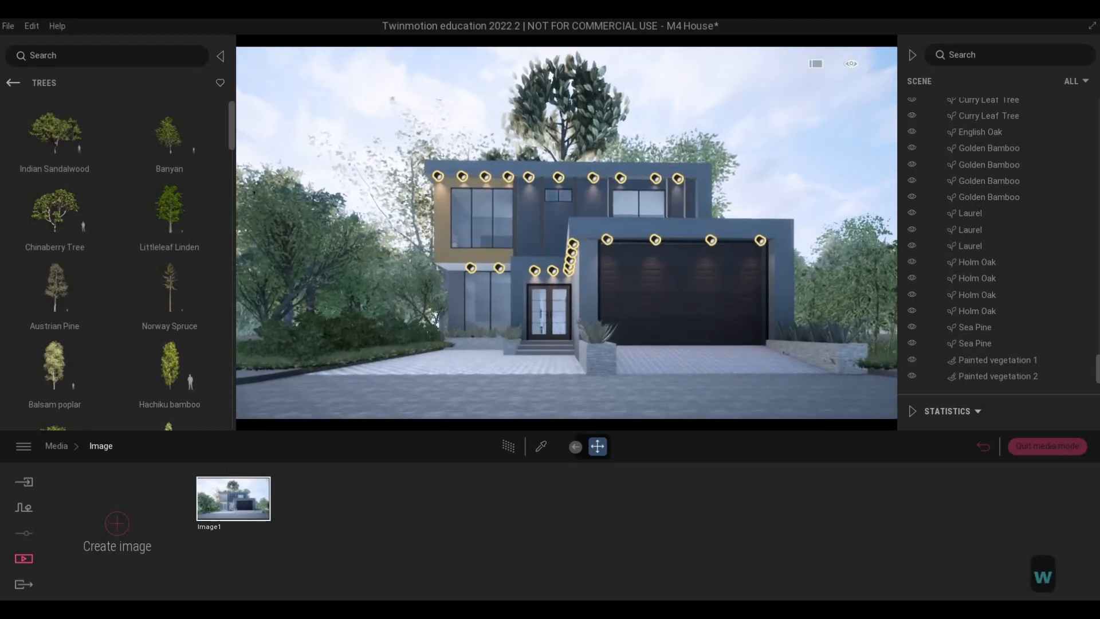
{"action": "key", "text": "w"}
{"action": "key", "text": "w"}
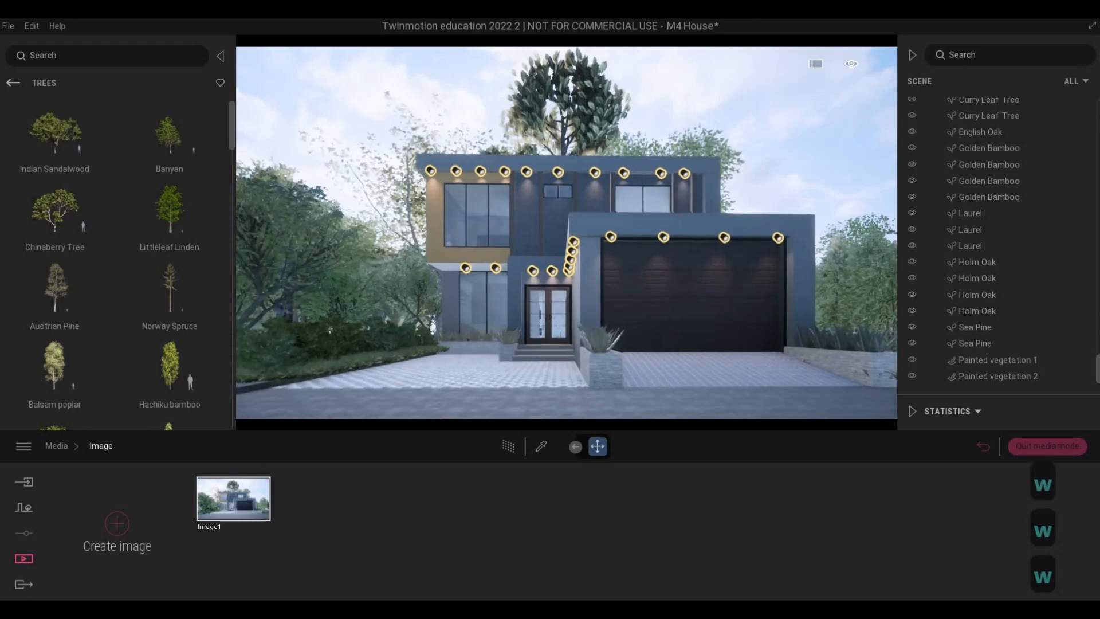
{"action": "key", "text": "d"}
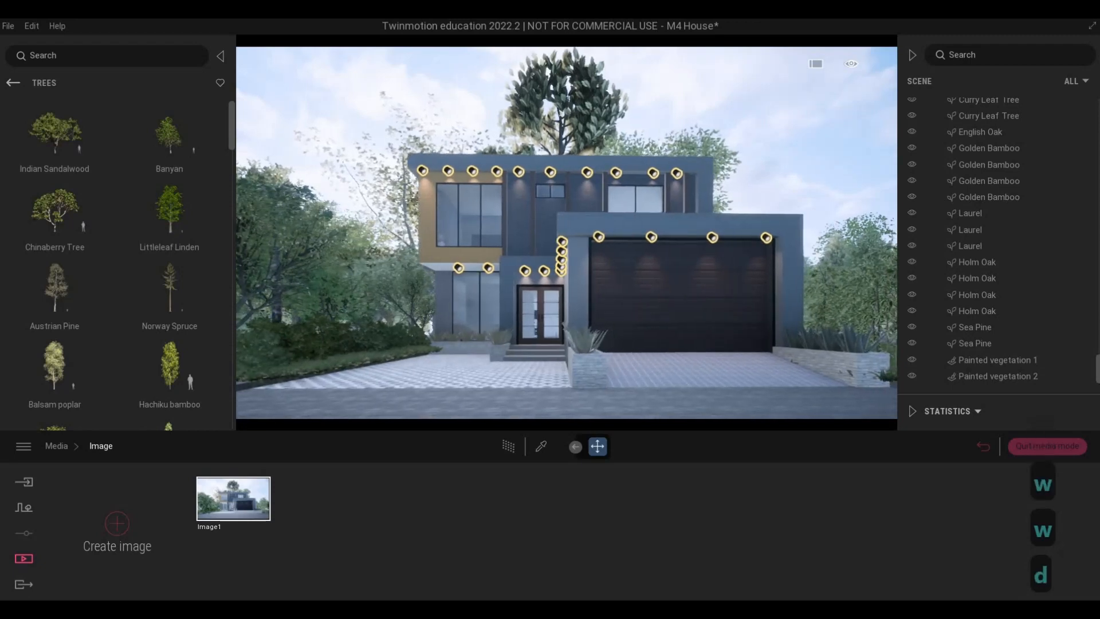
{"action": "key", "text": "d"}
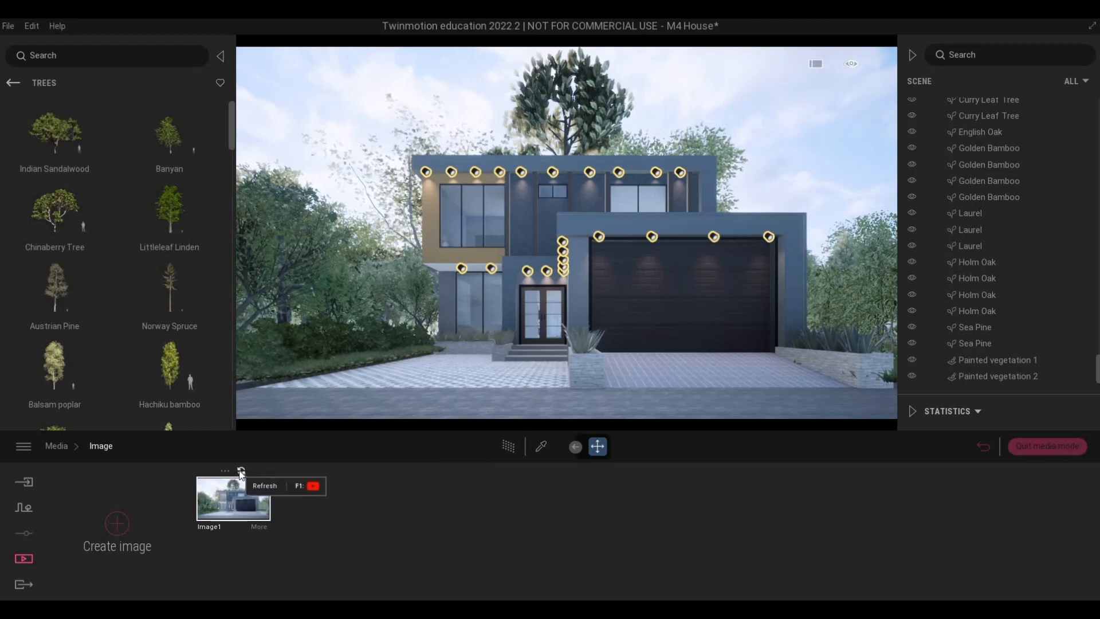
- Open the settings of Image1 and turn on the Path Tracer with the Low quality preset
{"action": "left_click", "coordinate": [258, 528]}
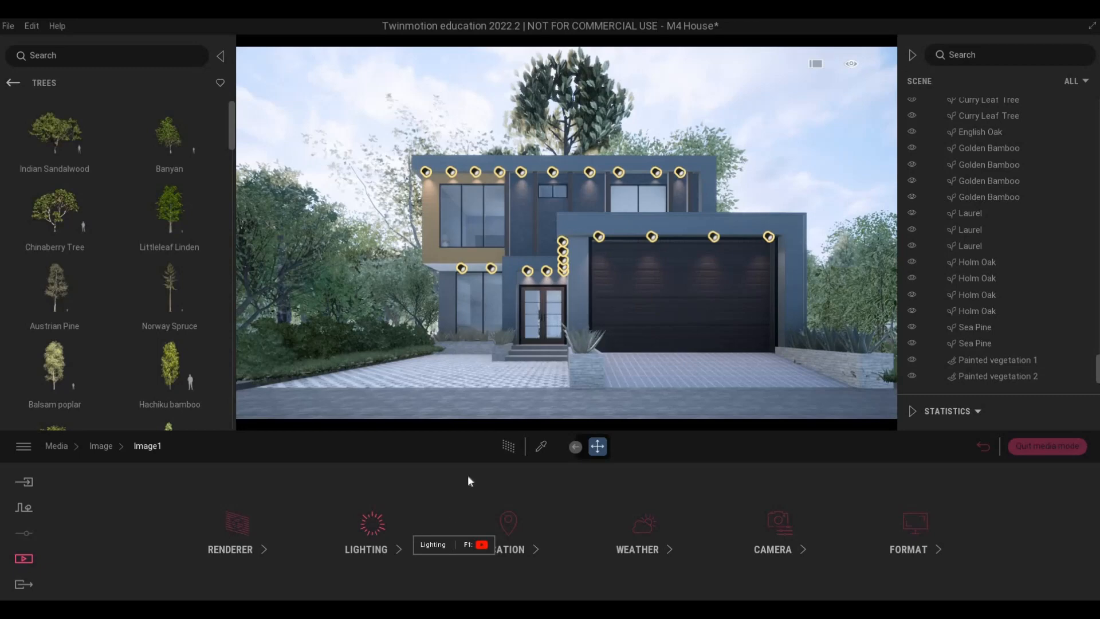
{"action": "left_click", "coordinate": [508, 450]}
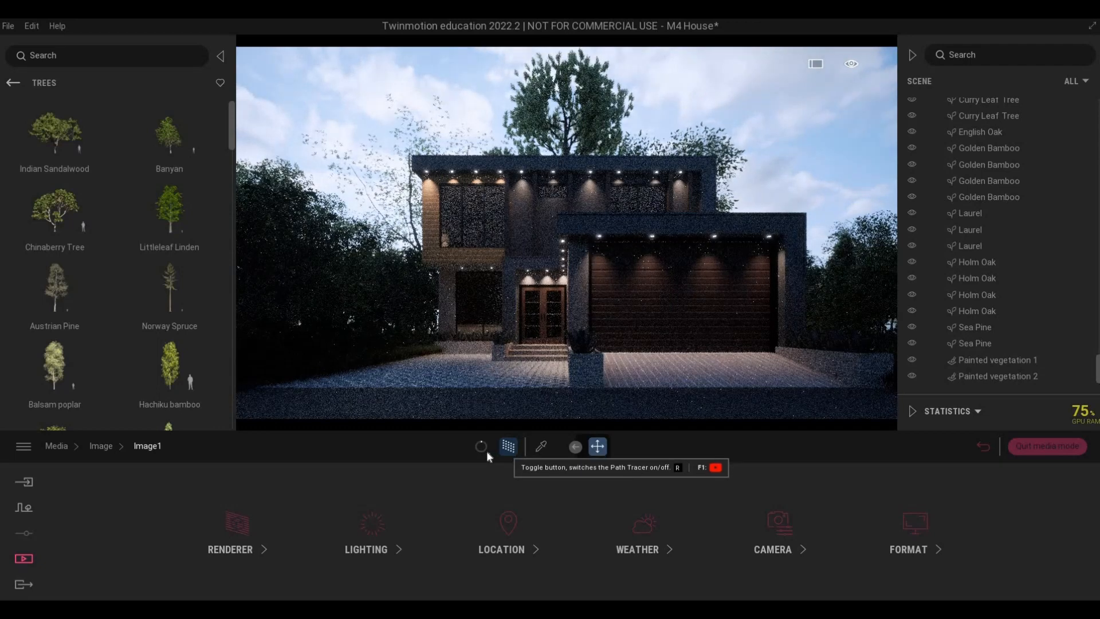
{"action": "left_click", "coordinate": [487, 452]}
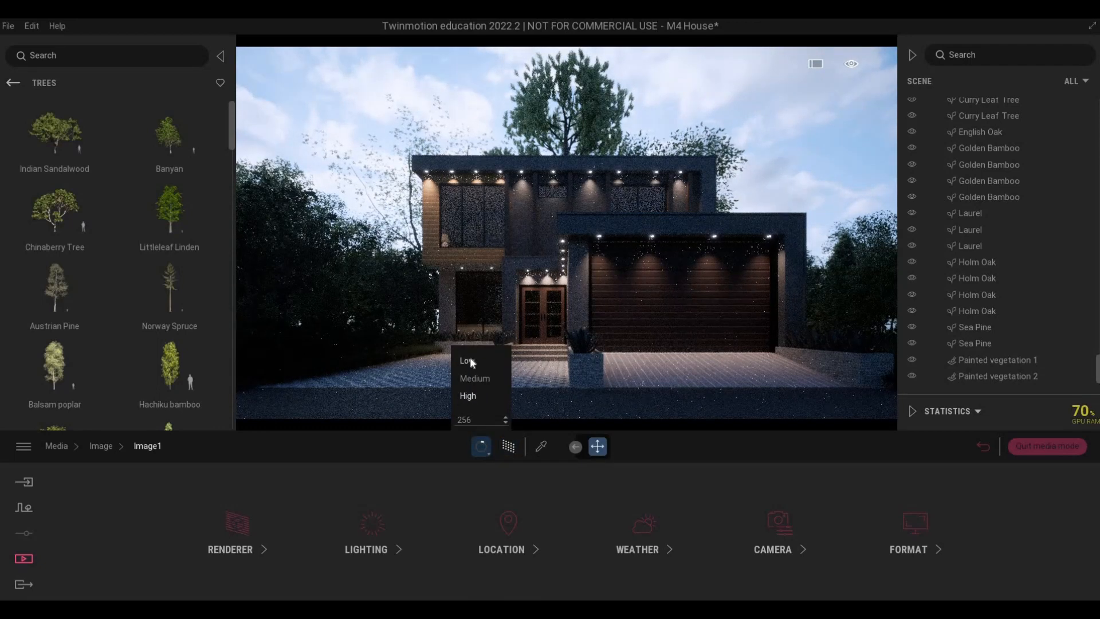
{"action": "left_click", "coordinate": [468, 360]}
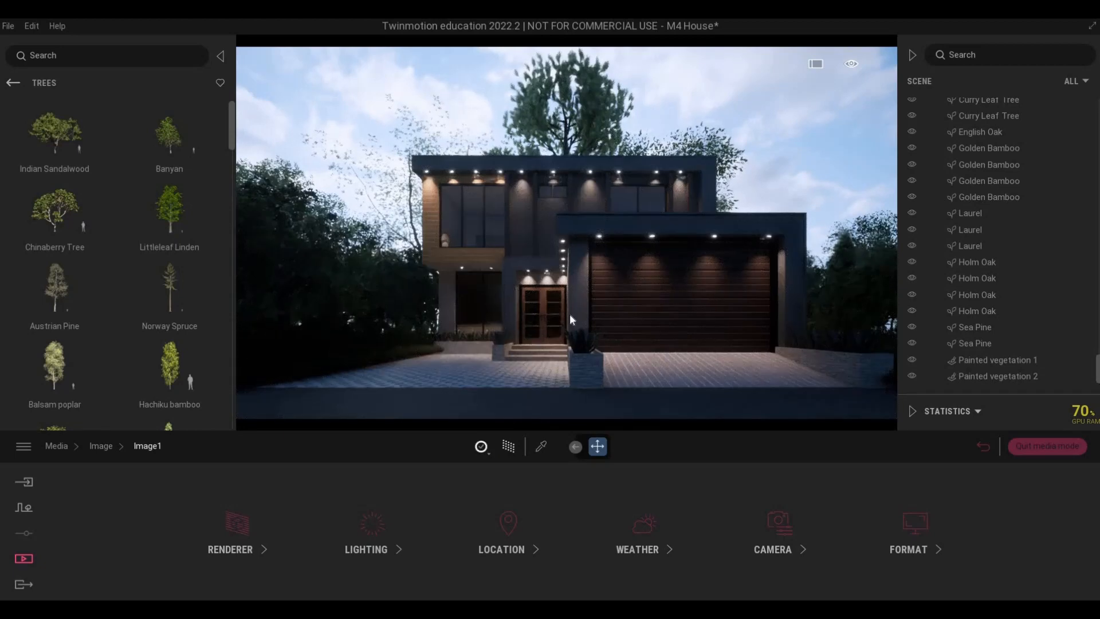
- Set Image1's lighting to sun intensity 2 and ambient 1
{"action": "left_click", "coordinate": [379, 551]}
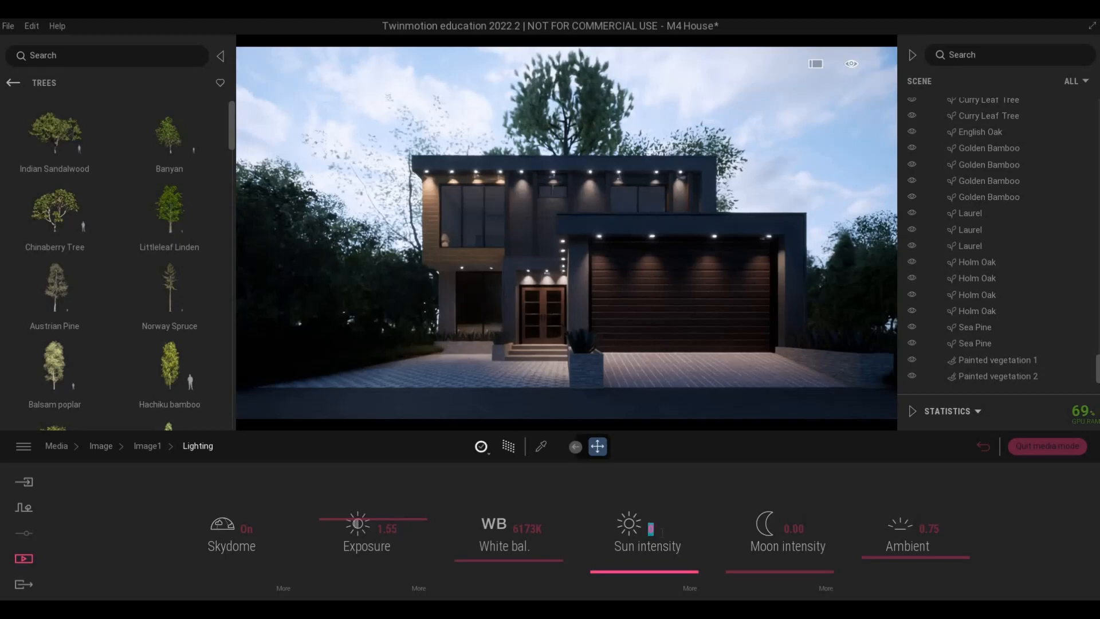
{"action": "type", "text": "2"}
{"action": "key", "text": "Return"}
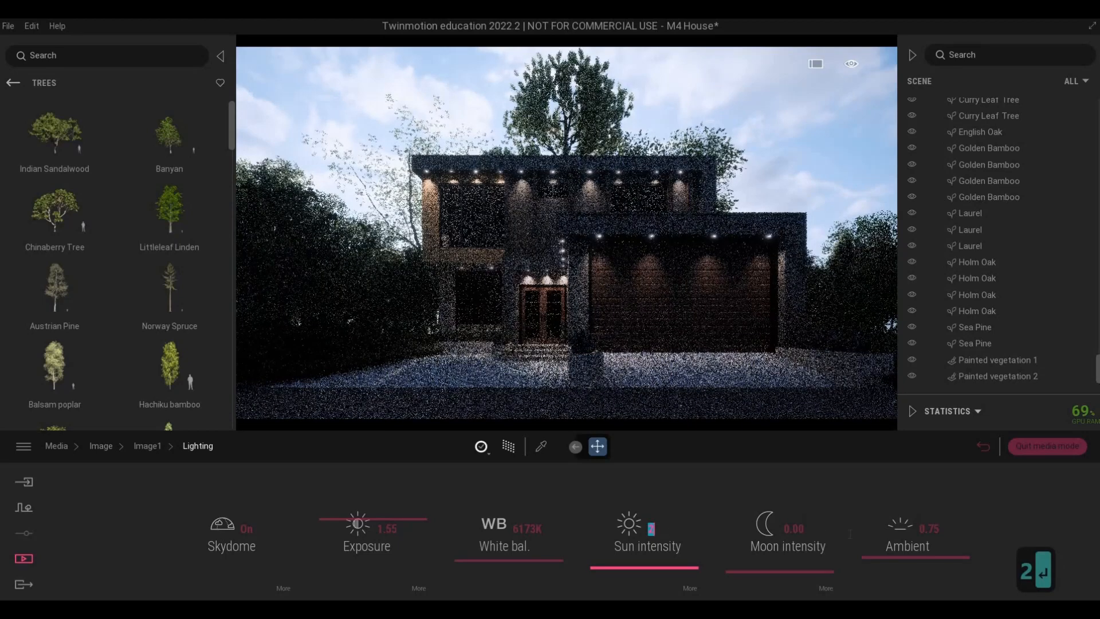
{"action": "left_click", "coordinate": [928, 531]}
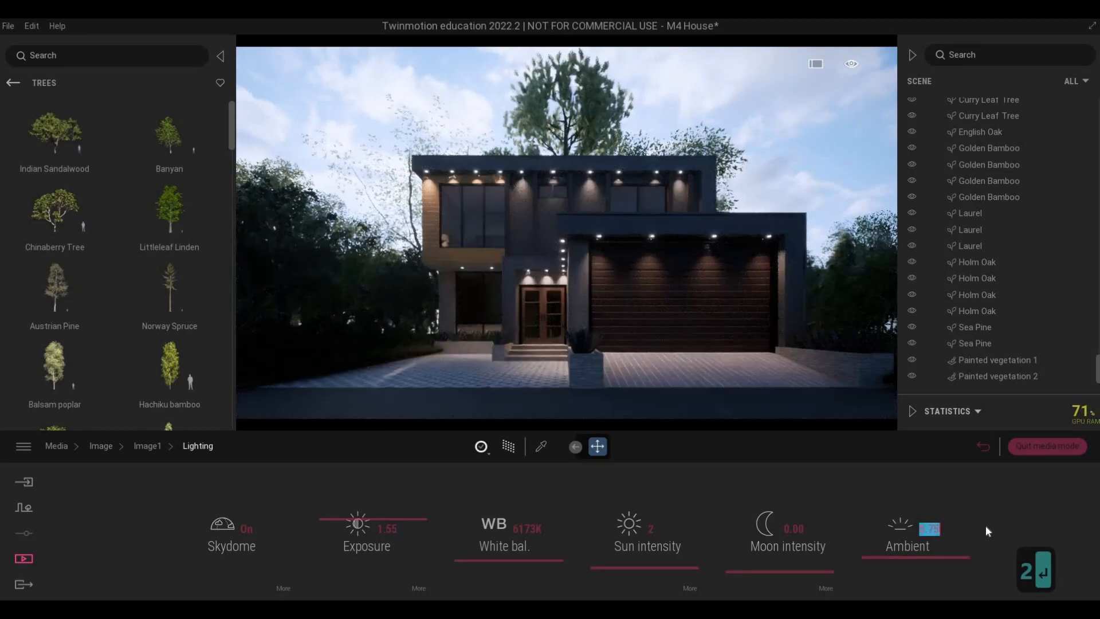
{"action": "type", "text": "1"}
{"action": "key", "text": "Return"}
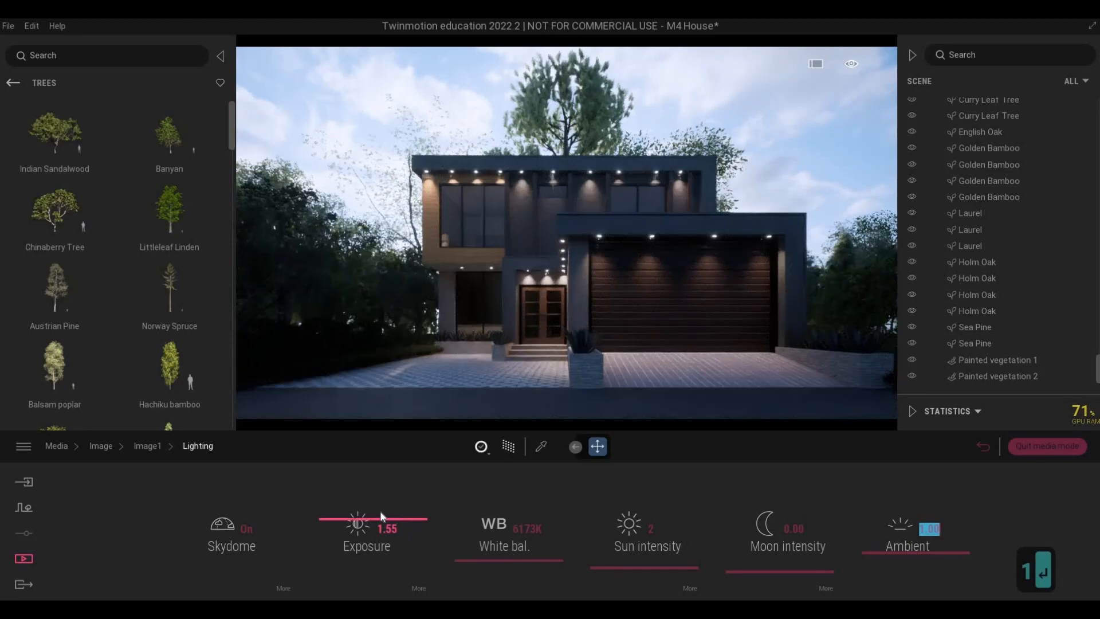
- Set Image1's exposure to 2.82 and its white balance to 6475K
{"action": "left_click_drag", "start_coordinate": [367, 523], "coordinate": [367, 512]}
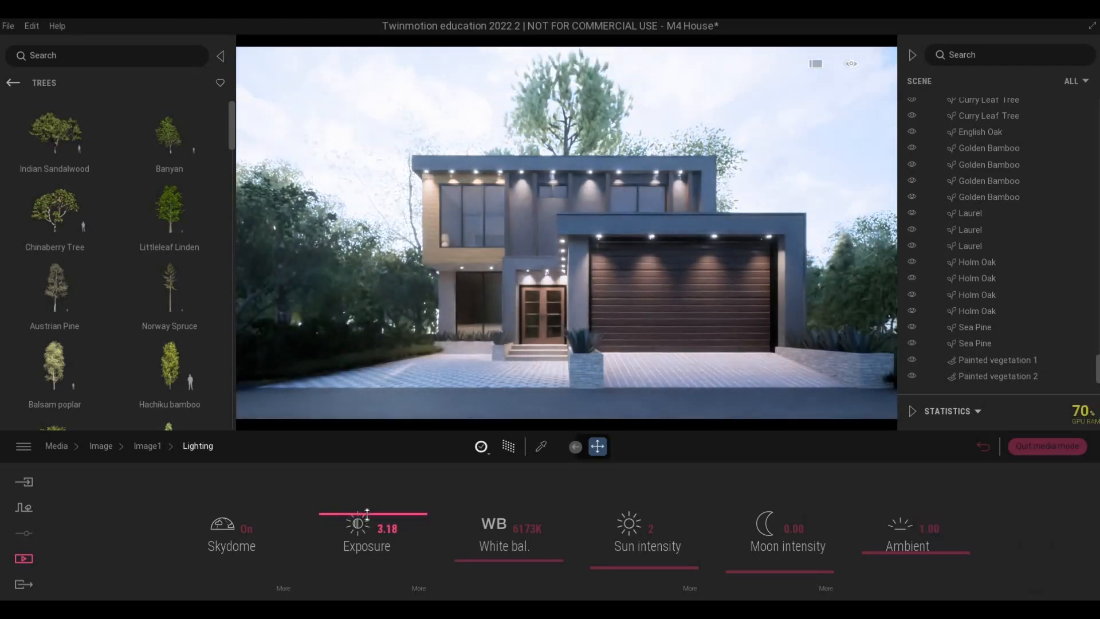
{"action": "left_click_drag", "start_coordinate": [367, 514], "coordinate": [368, 520]}
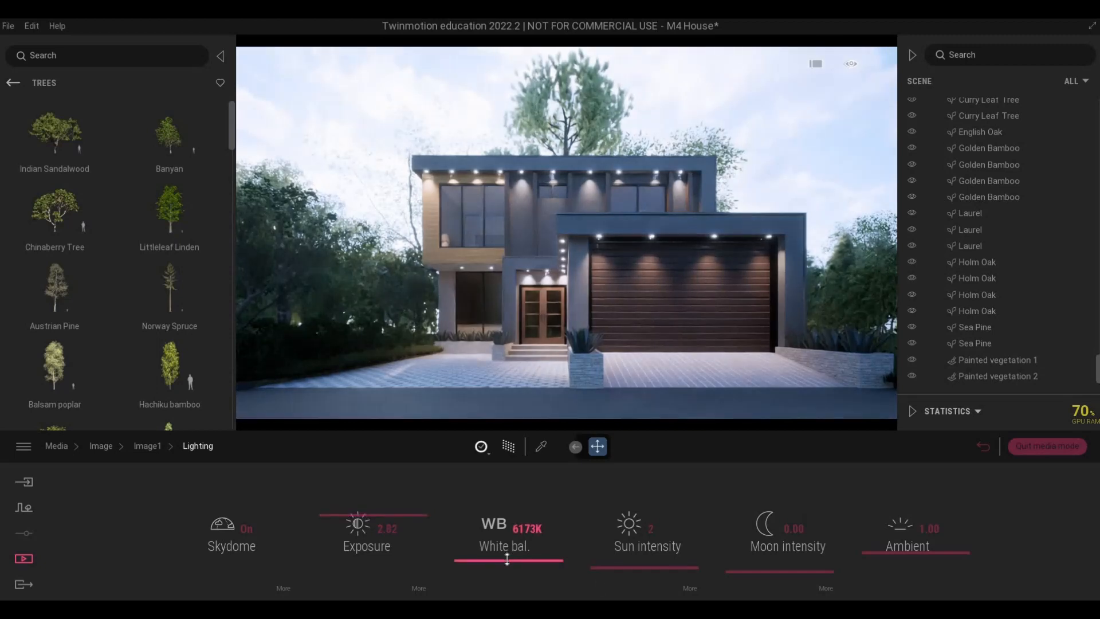
{"action": "left_click_drag", "start_coordinate": [507, 559], "coordinate": [504, 555]}
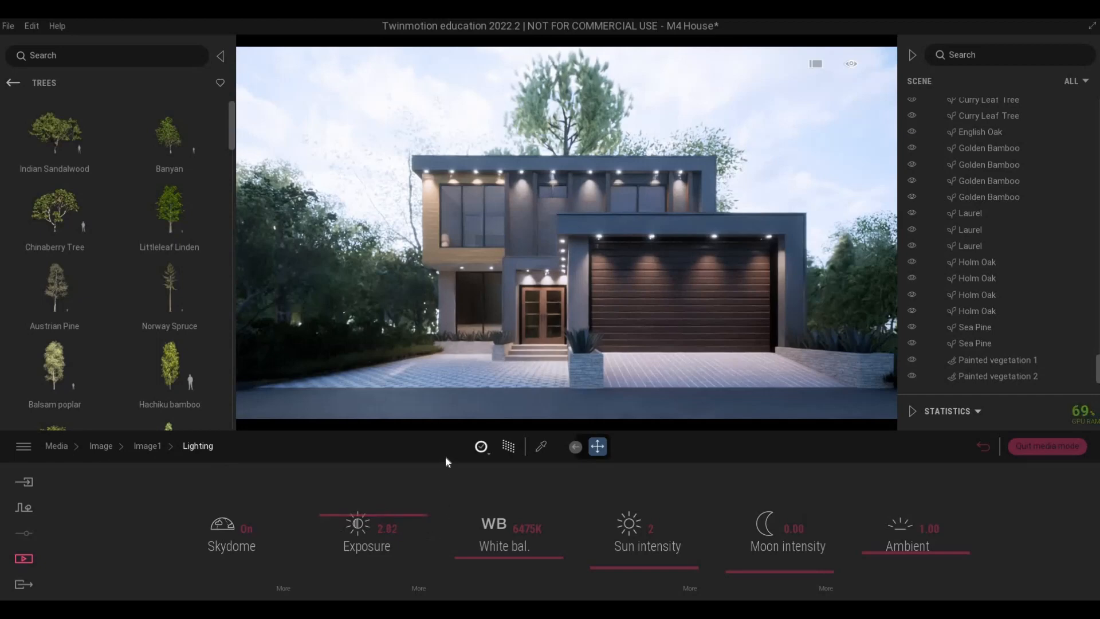
- Set the Blue Tint color gradient of Image1's camera to 42% contrast and 40% saturation, and return to the image settings
{"action": "left_click", "coordinate": [148, 446]}
{"action": "left_click", "coordinate": [775, 530]}
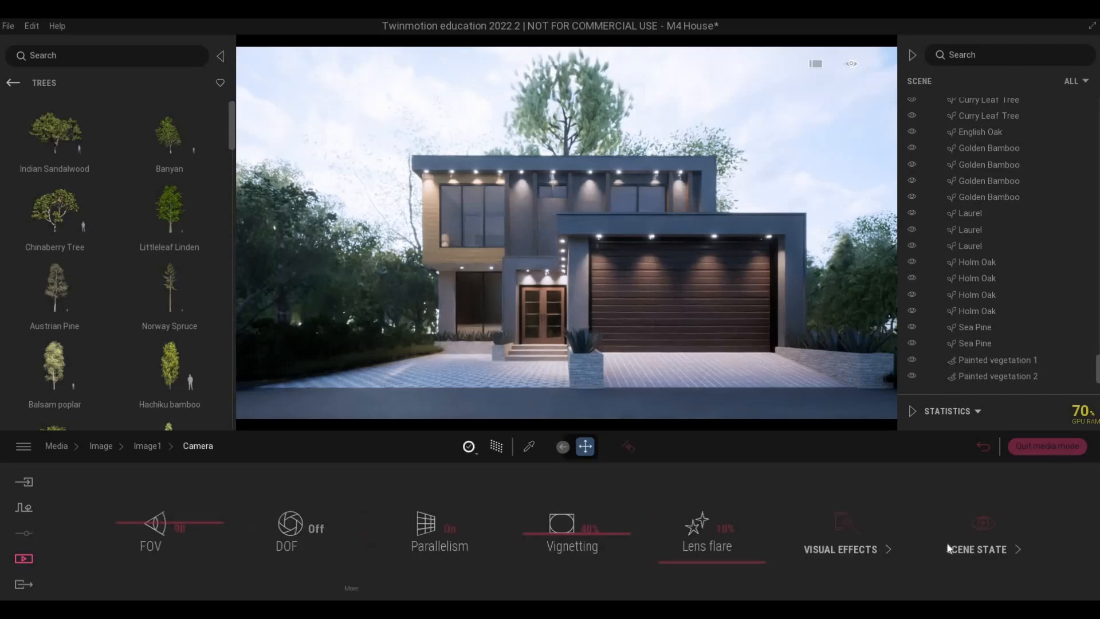
{"action": "left_click", "coordinate": [846, 527]}
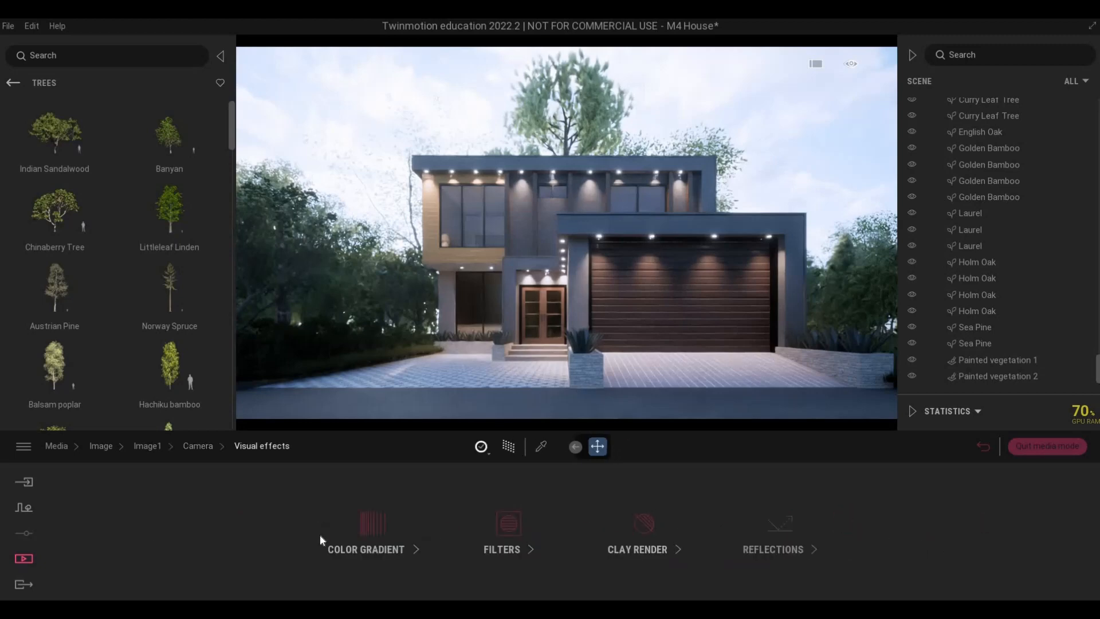
{"action": "left_click", "coordinate": [367, 534]}
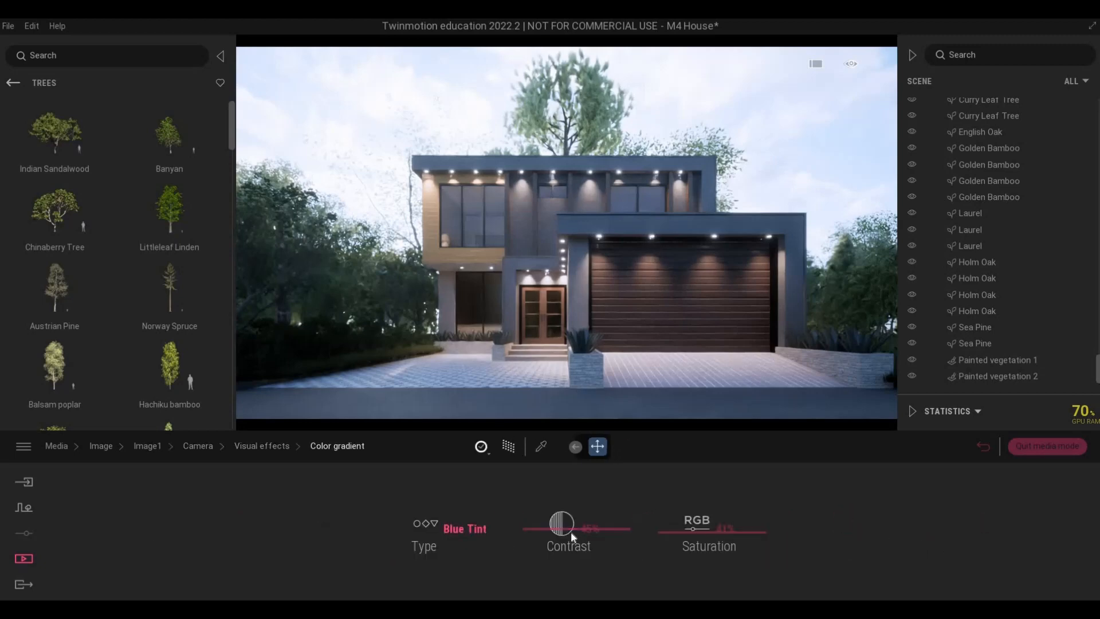
{"action": "left_click_drag", "start_coordinate": [570, 532], "coordinate": [572, 531]}
{"action": "left_click_drag", "start_coordinate": [679, 529], "coordinate": [680, 538]}
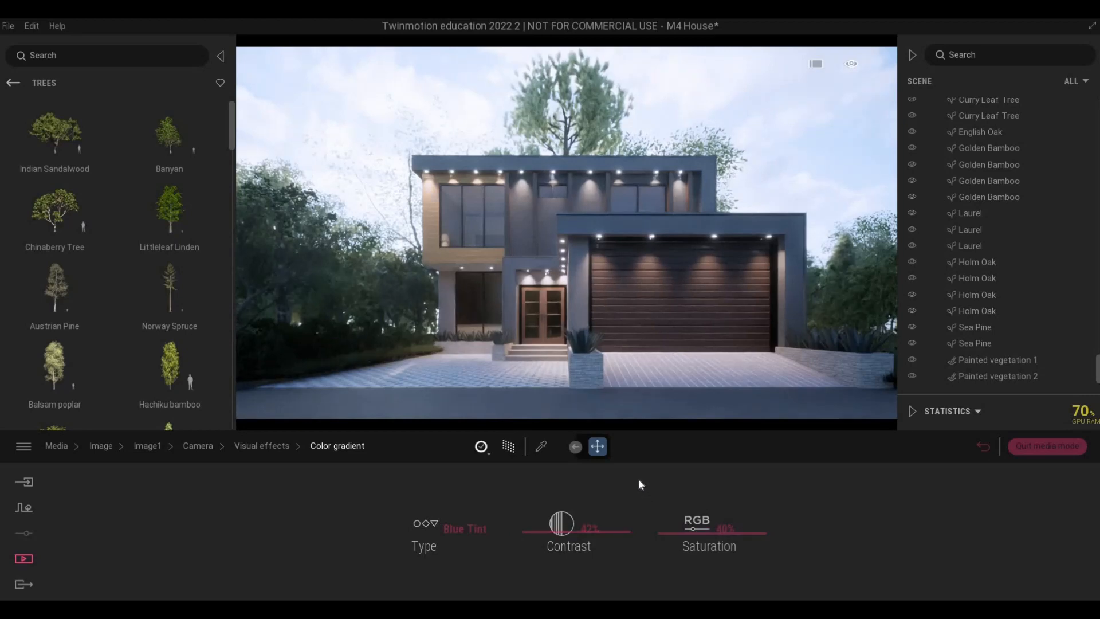
{"action": "left_click", "coordinate": [269, 445]}
{"action": "left_click", "coordinate": [202, 452]}
{"action": "left_click", "coordinate": [151, 447]}
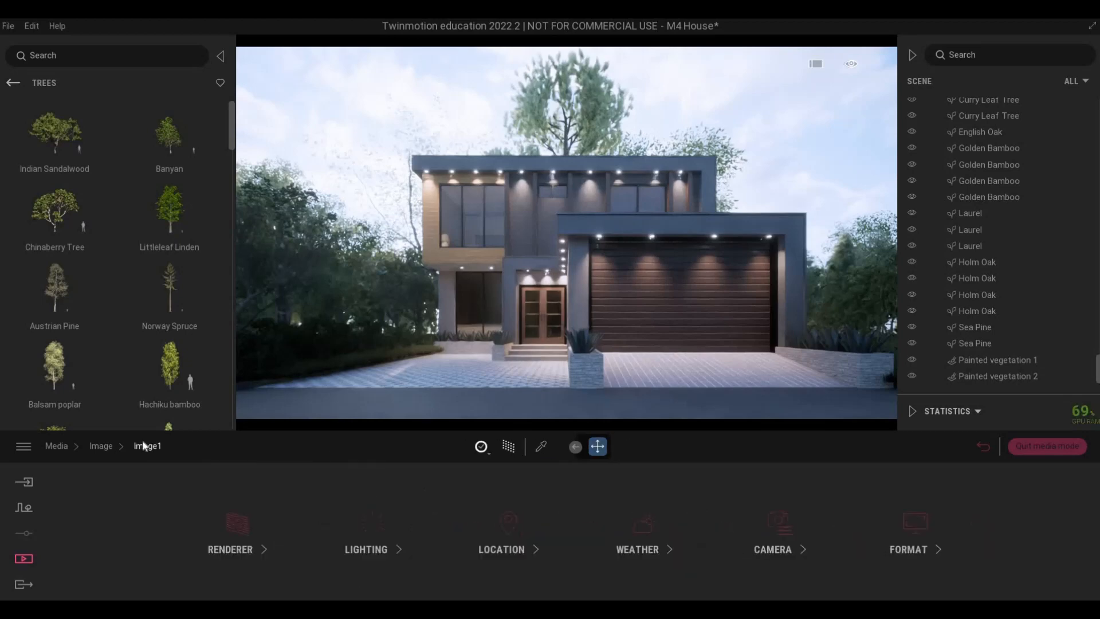
- Return to the image list and turn off the Path Tracer for Image1
{"action": "left_click", "coordinate": [104, 448]}
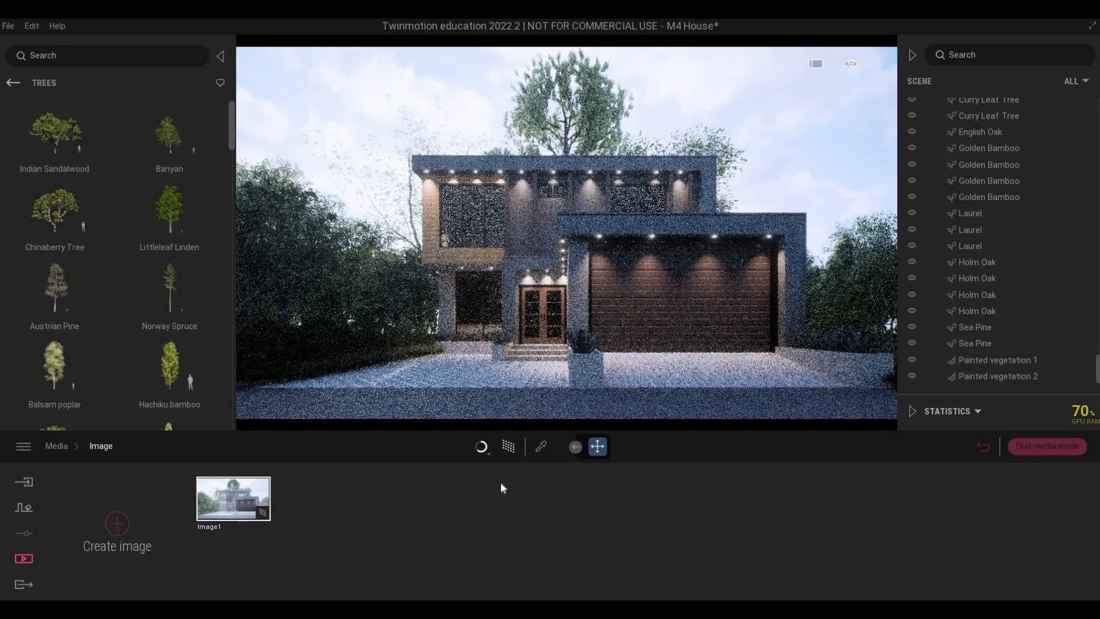
{"action": "left_click", "coordinate": [508, 446]}
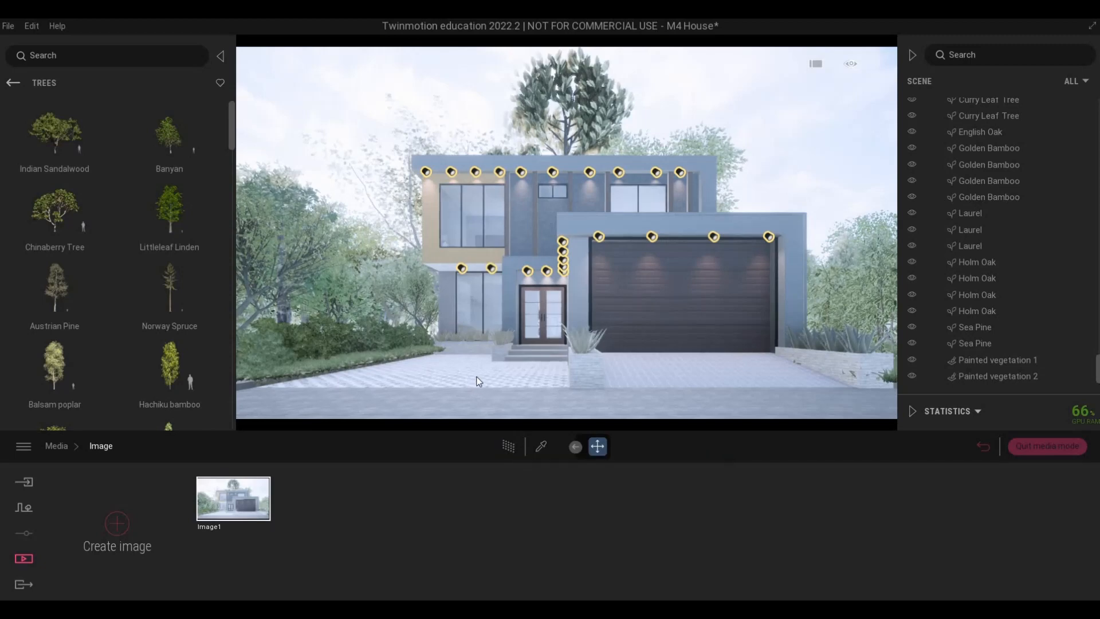
- Frame the house at an angle from its front left corner, with the trees beside it, and create a second image
{"action": "key", "text": "a"}
{"action": "key", "text": "a"}
{"action": "key", "text": "a"}
{"action": "key", "text": "a"}
{"action": "key", "text": "a"}
{"action": "key", "text": "a"}
{"action": "key", "text": "a"}
{"action": "key", "text": "a"}
{"action": "key", "text": "a"}
{"action": "key", "text": "a"}
{"action": "key", "text": "a"}
{"action": "key", "text": "a"}
{"action": "key", "text": "a"}
{"action": "key", "text": "a"}
{"action": "key", "text": "a"}
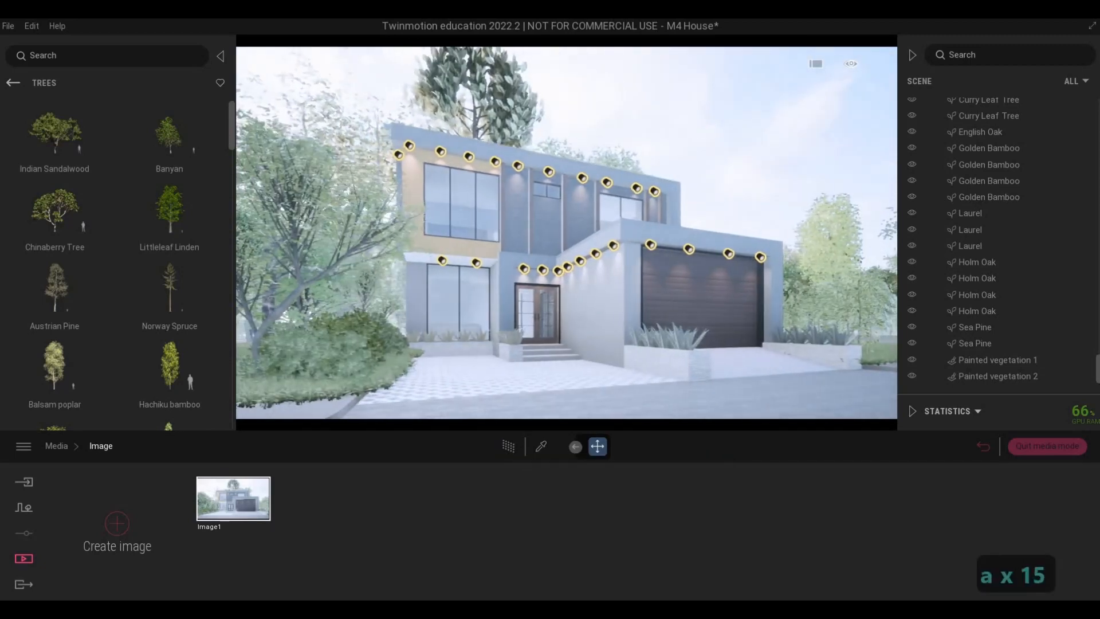
{"action": "key", "text": "s"}
{"action": "key", "text": "a"}
{"action": "key", "text": "s"}
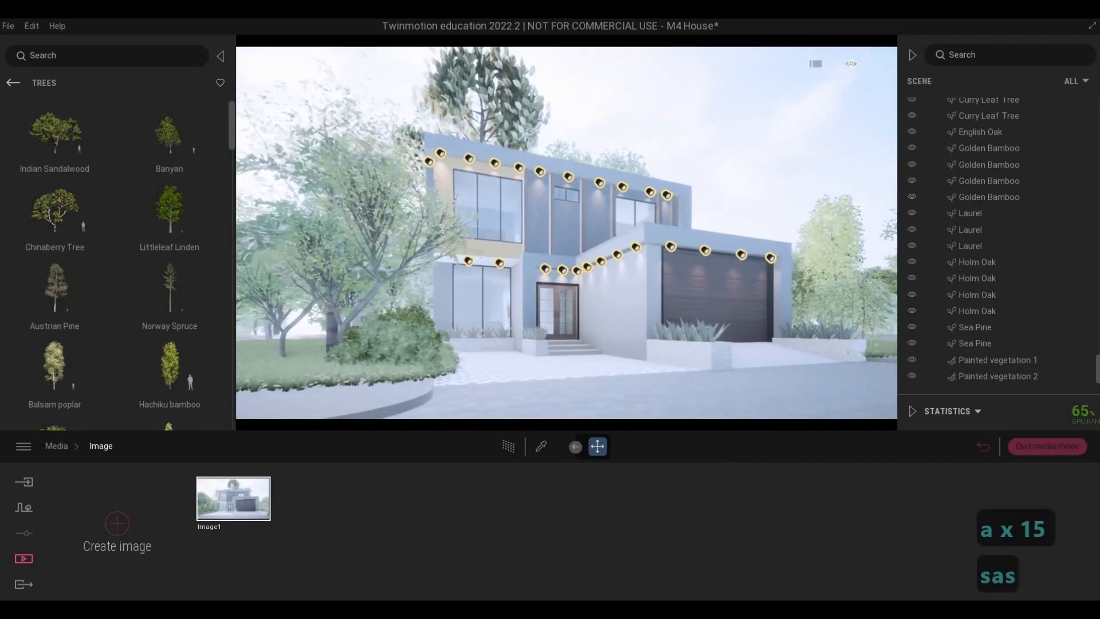
{"action": "key", "text": "d"}
{"action": "key", "text": "d"}
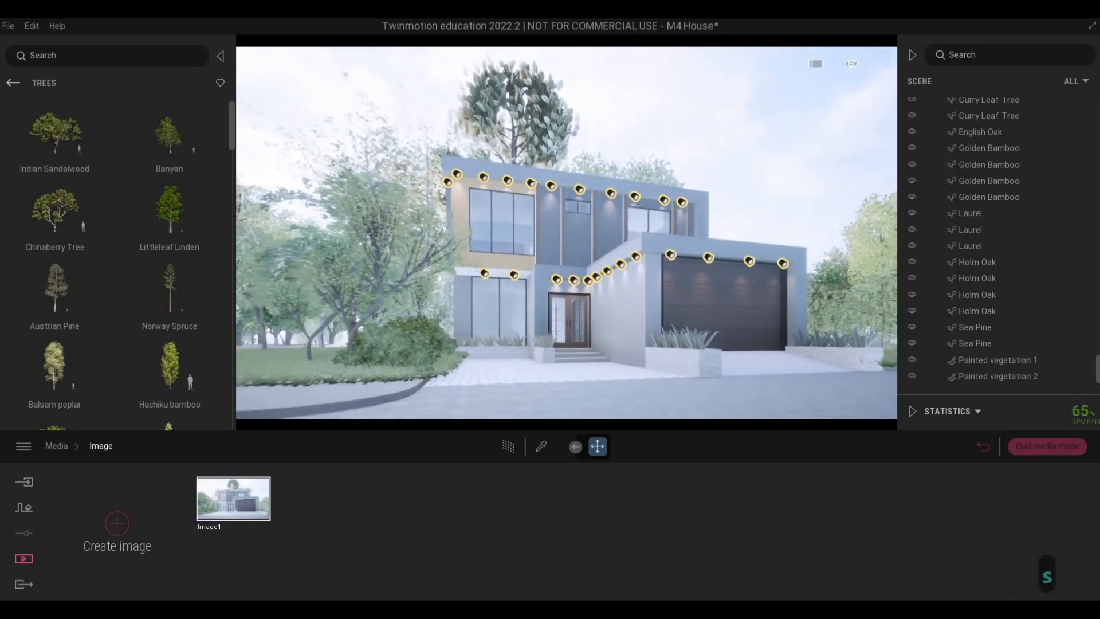
{"action": "key", "text": "s"}
{"action": "key", "text": "a"}
{"action": "key", "text": "q"}
{"action": "key", "text": "d"}
{"action": "key", "text": "e"}
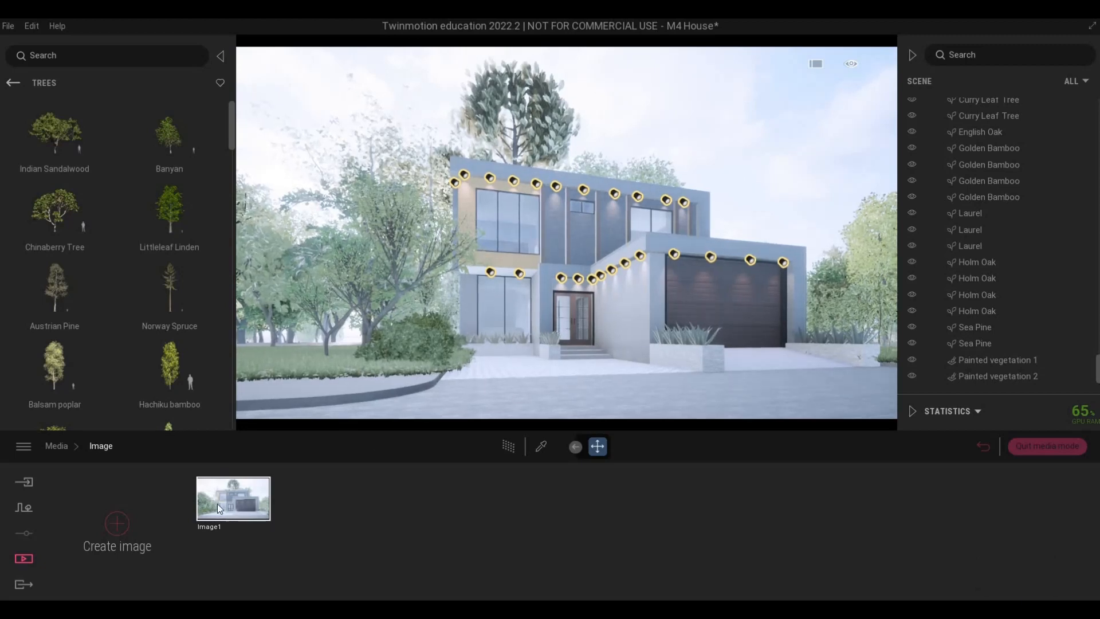
{"action": "left_click", "coordinate": [116, 523]}
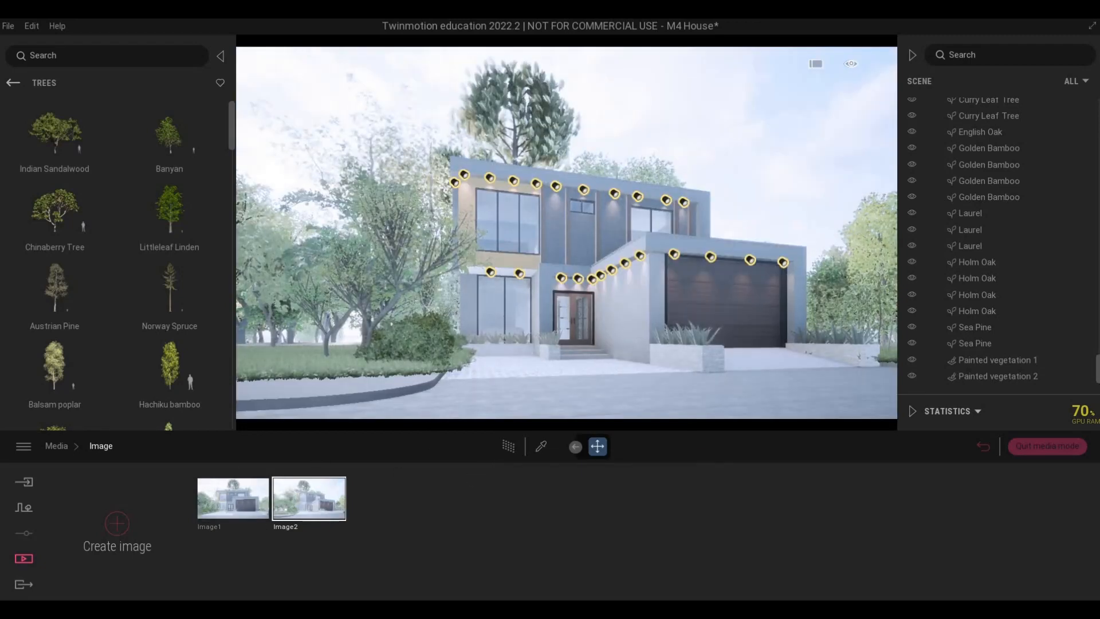
- Frame the house front from the garage side, with the garage door near the centre, and create a third image
{"action": "key", "text": "d"}
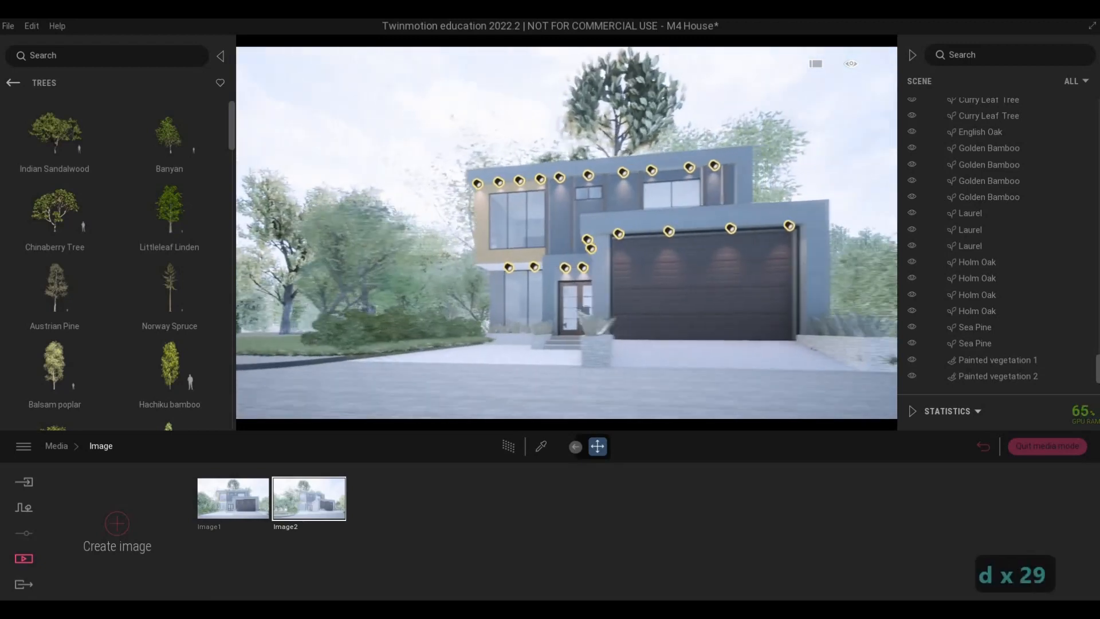
{"action": "key", "text": "a"}
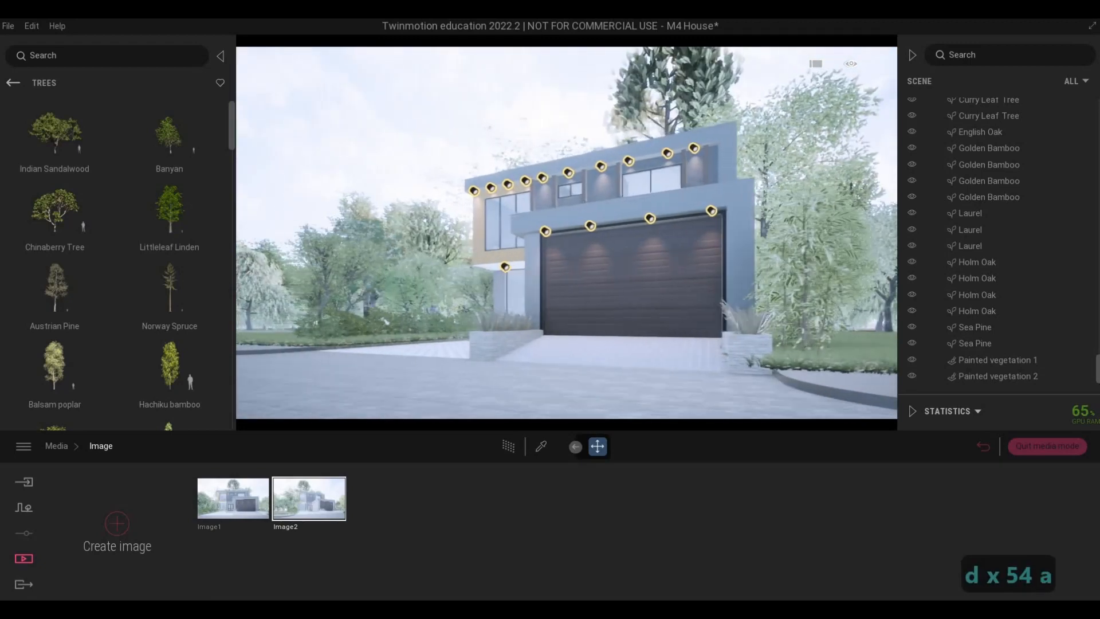
{"action": "key", "text": "a"}
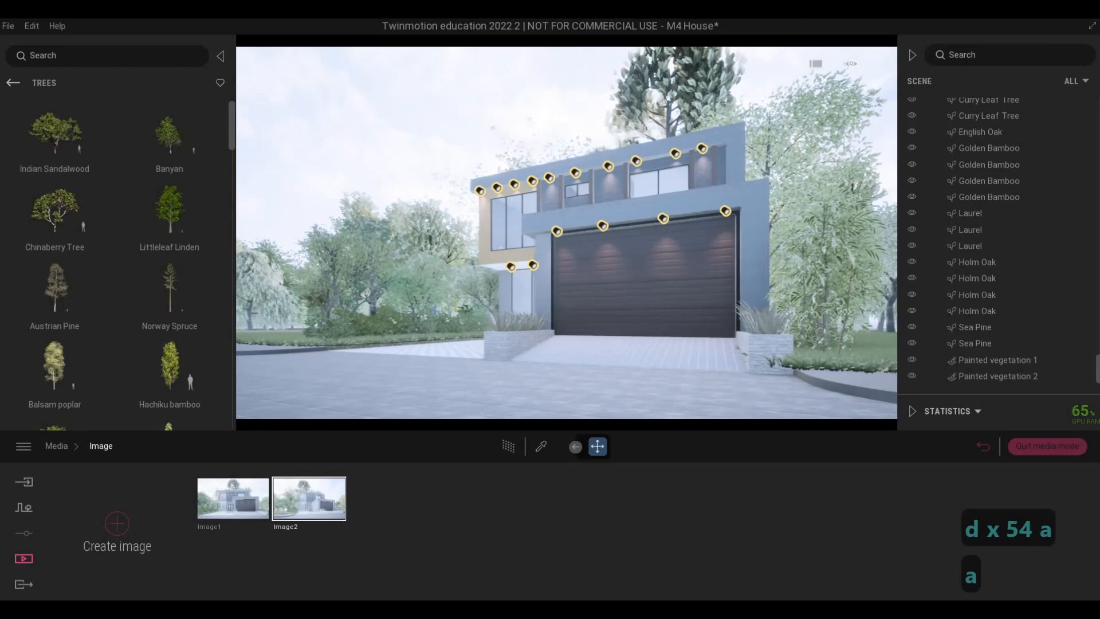
{"action": "key", "text": "d"}
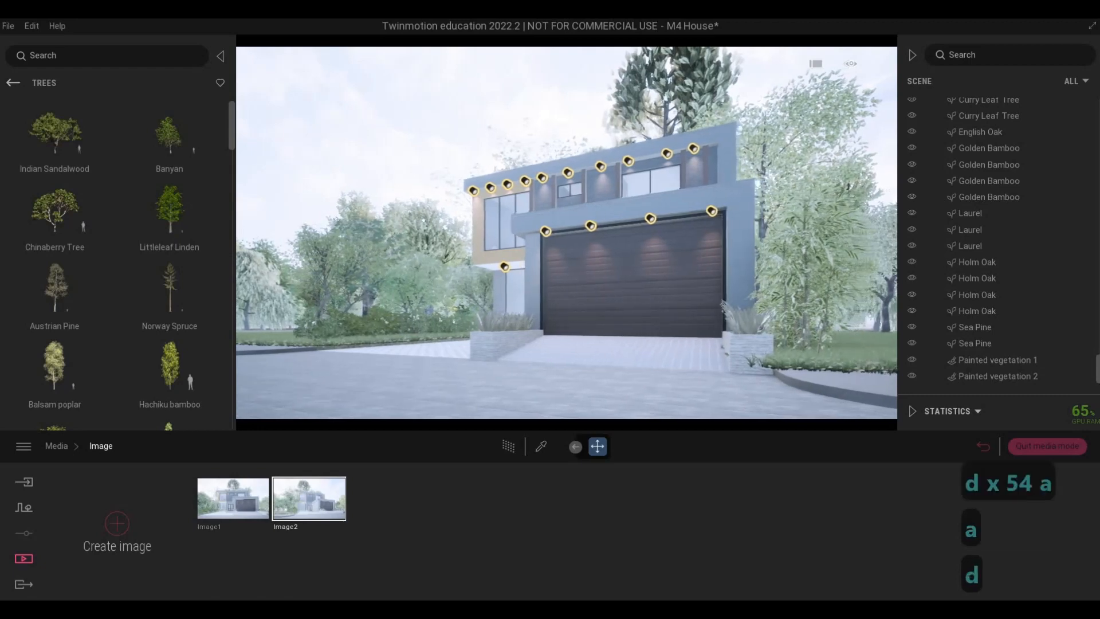
{"action": "key", "text": "d"}
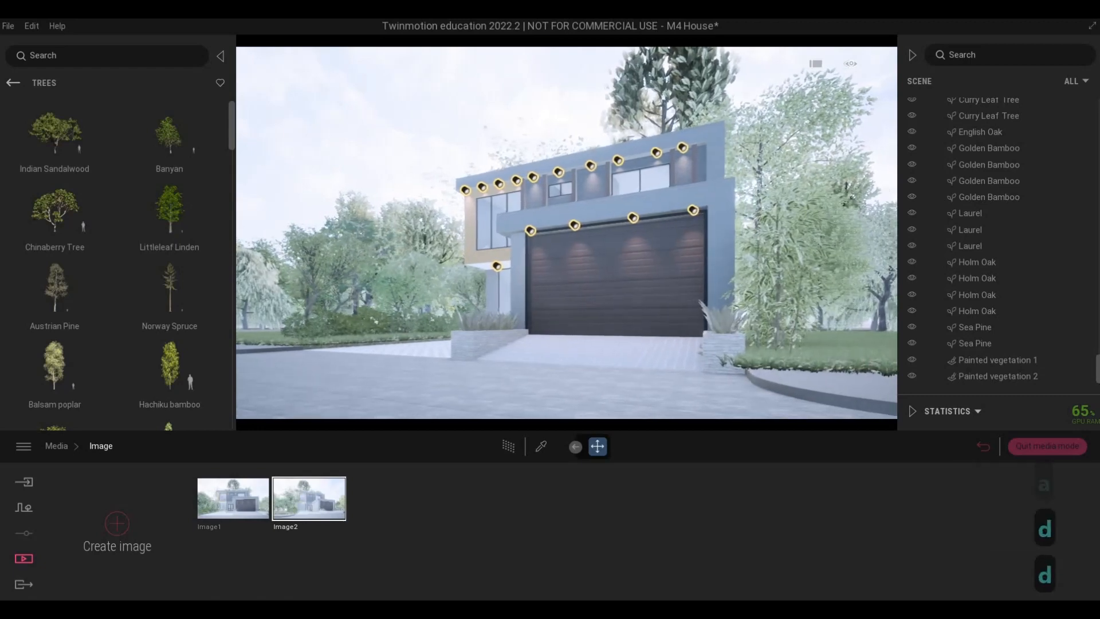
{"action": "key", "text": "a"}
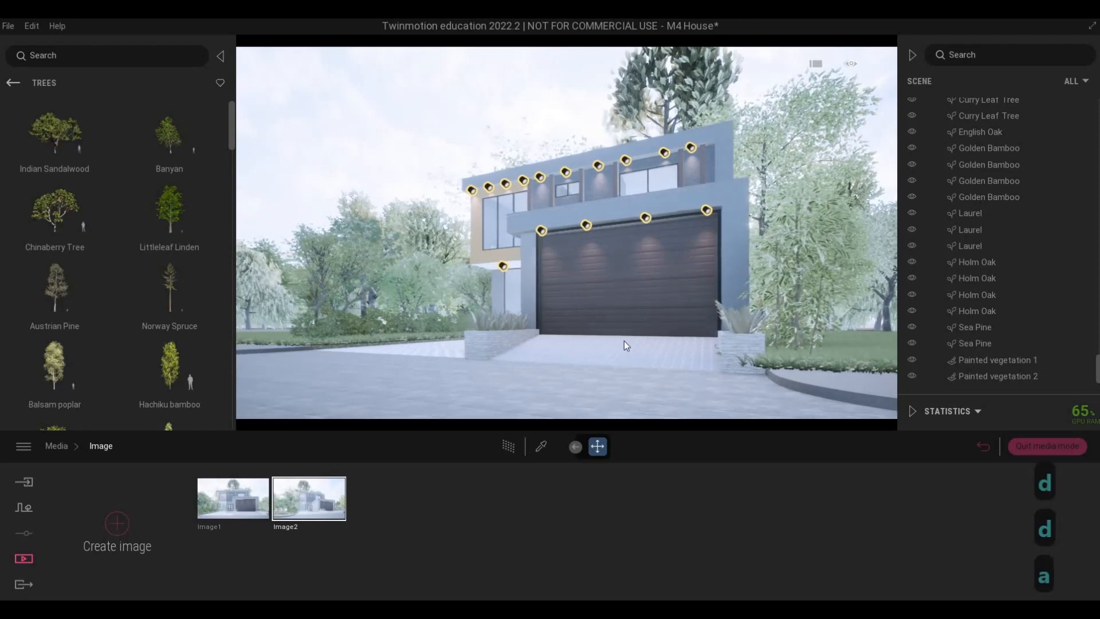
{"action": "key", "text": "s"}
{"action": "key", "text": "s"}
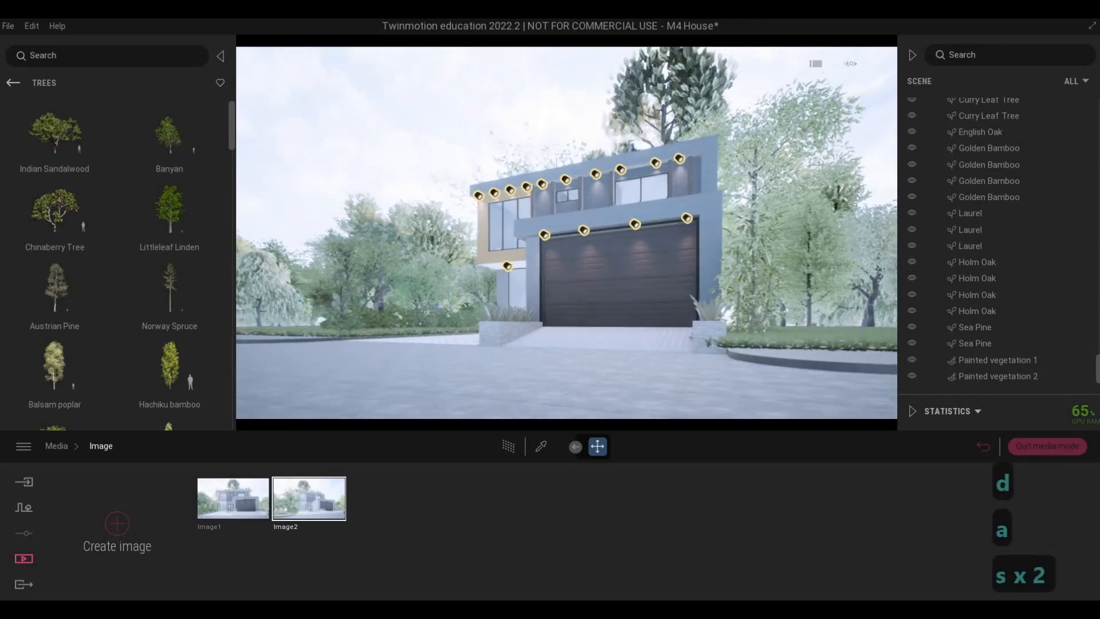
{"action": "key", "text": "q"}
{"action": "key", "text": "a"}
{"action": "key", "text": "a"}
{"action": "key", "text": "d"}
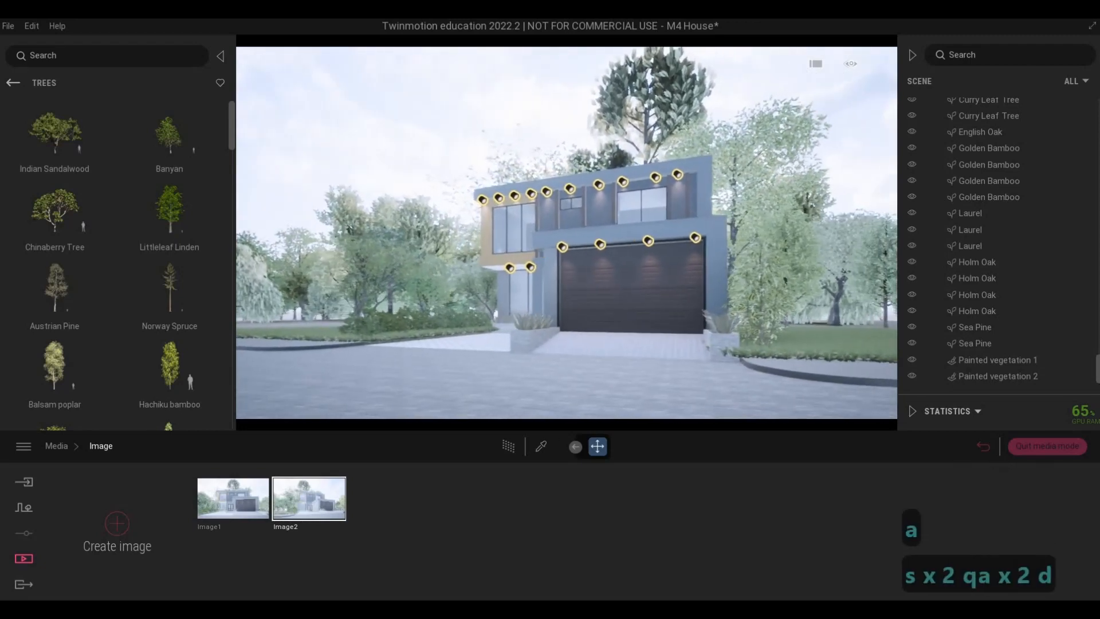
{"action": "key", "text": "w"}
{"action": "key", "text": "d"}
{"action": "key", "text": "e"}
{"action": "key", "text": "w"}
{"action": "key", "text": "q"}
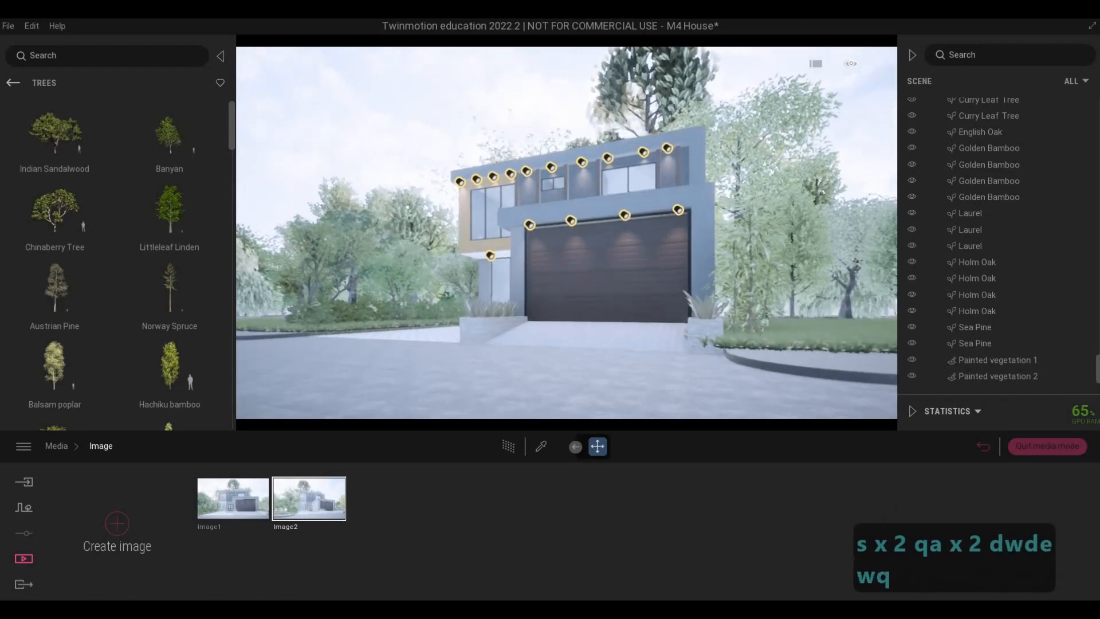
{"action": "key", "text": "q"}
{"action": "key", "text": "a"}
{"action": "key", "text": "a"}
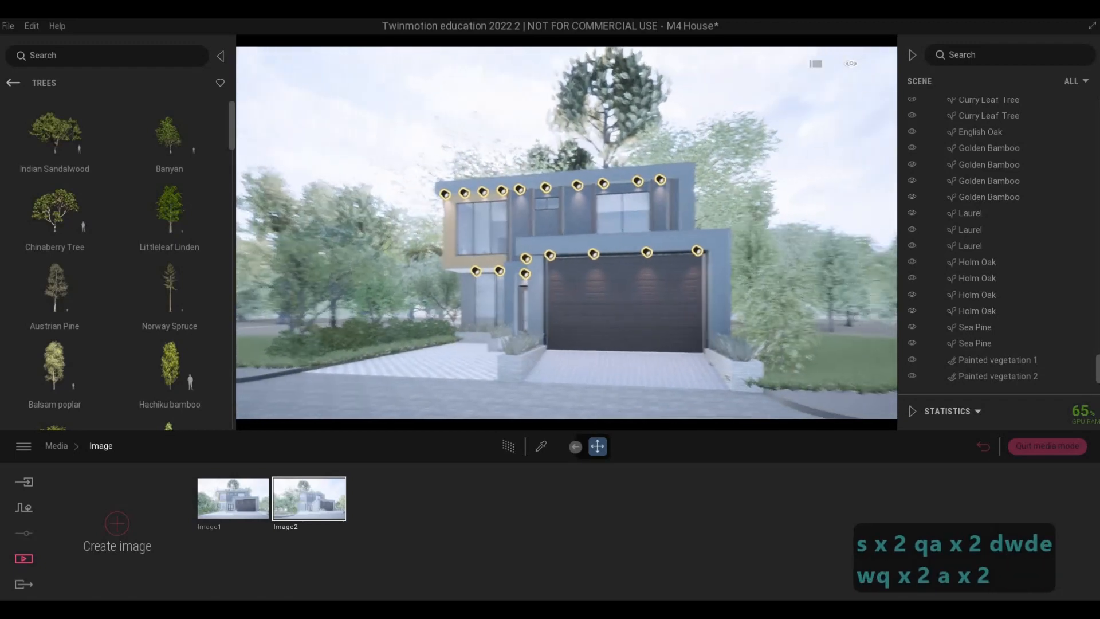
{"action": "key", "text": "e"}
{"action": "key", "text": "s"}
{"action": "key", "text": "d"}
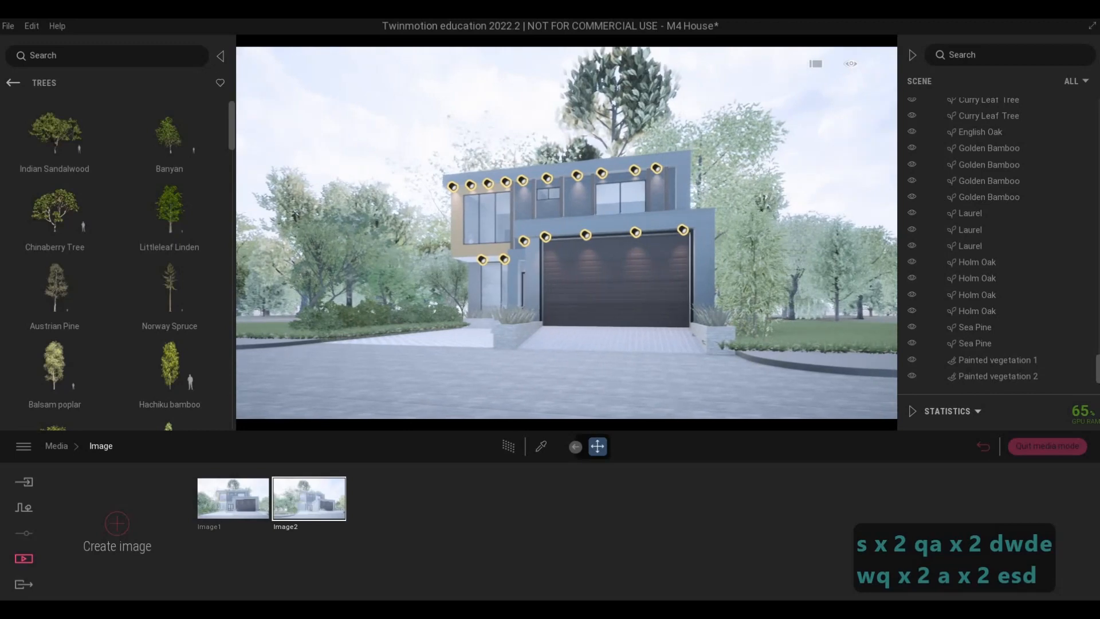
{"action": "key", "text": "a"}
{"action": "key", "text": "d"}
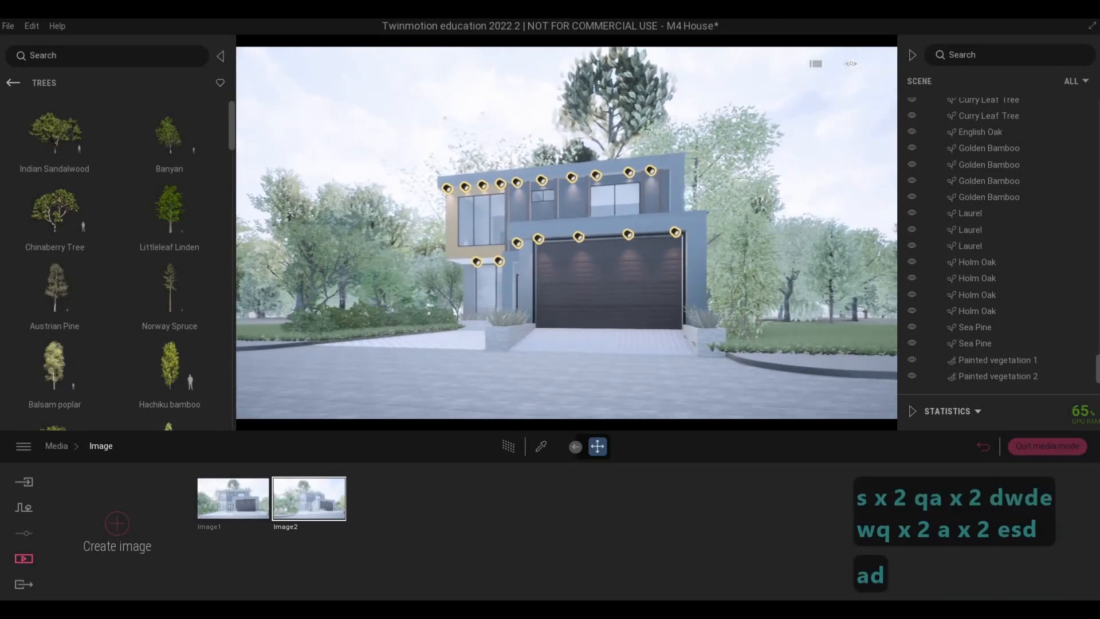
{"action": "key", "text": "e"}
{"action": "key", "text": "d"}
{"action": "key", "text": "w"}
{"action": "key", "text": "a"}
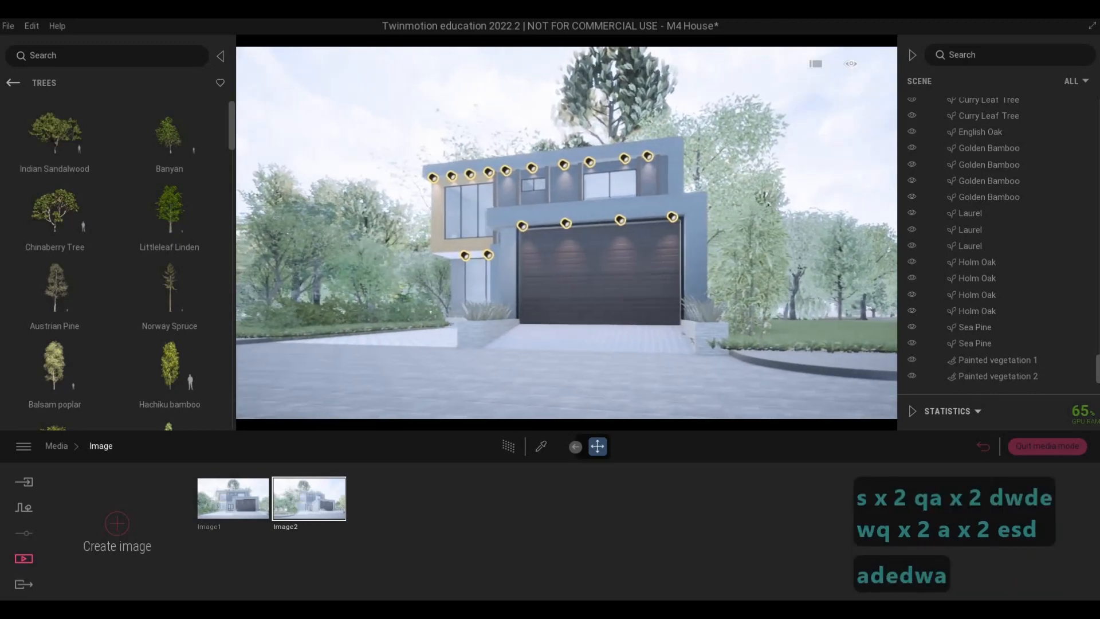
{"action": "key", "text": "w"}
{"action": "key", "text": "a"}
{"action": "key", "text": "a"}
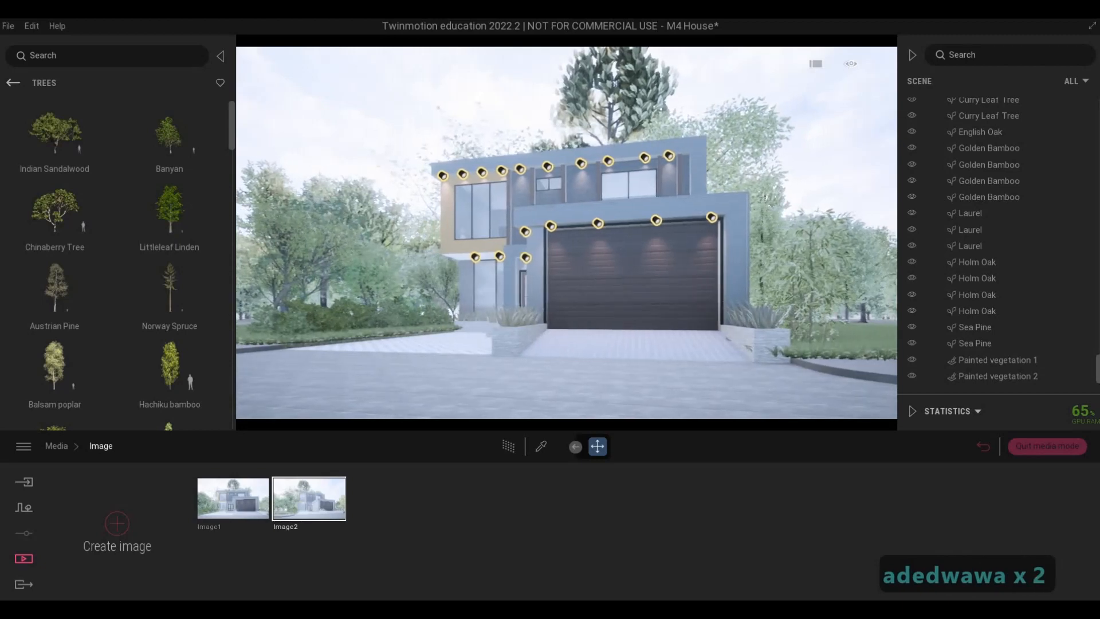
{"action": "key", "text": "w"}
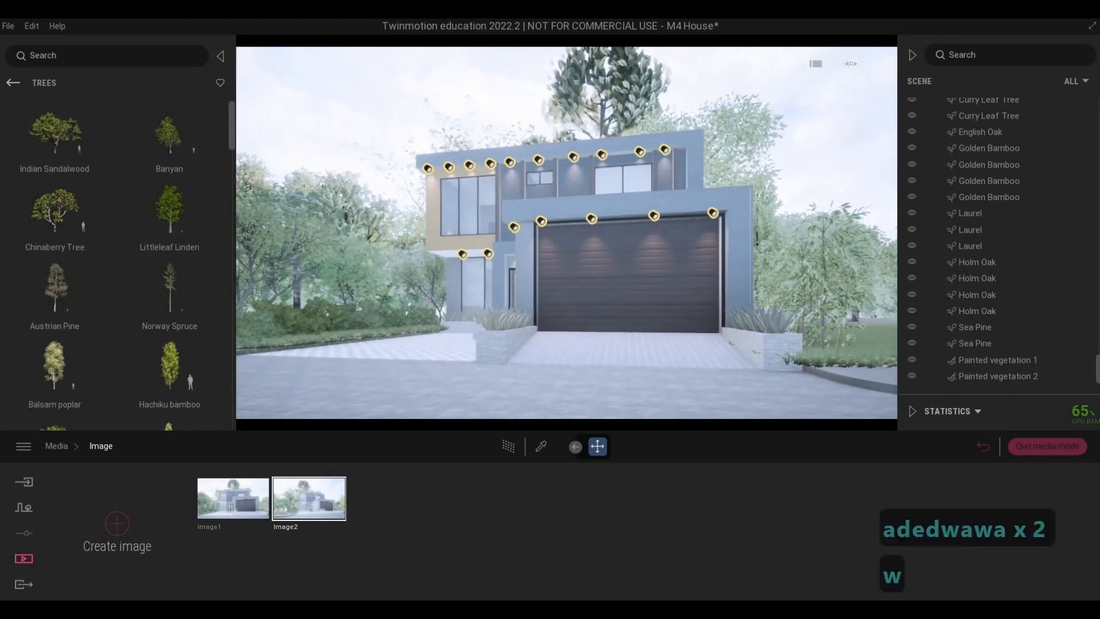
{"action": "key", "text": "d"}
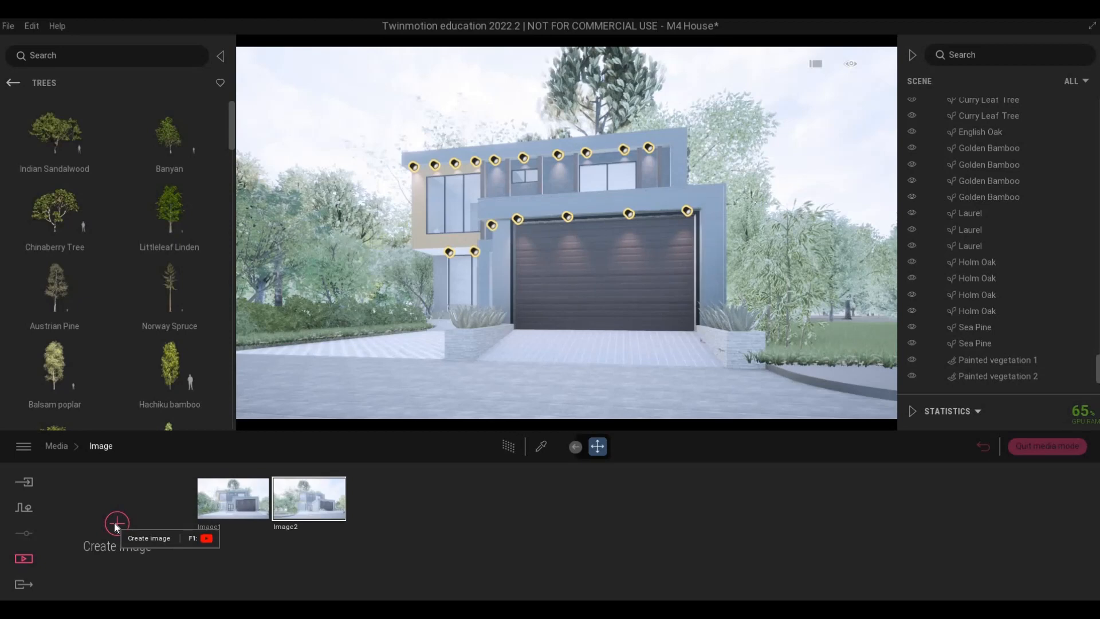
{"action": "right_click_drag", "start_coordinate": [492, 342], "coordinate": [491, 340]}
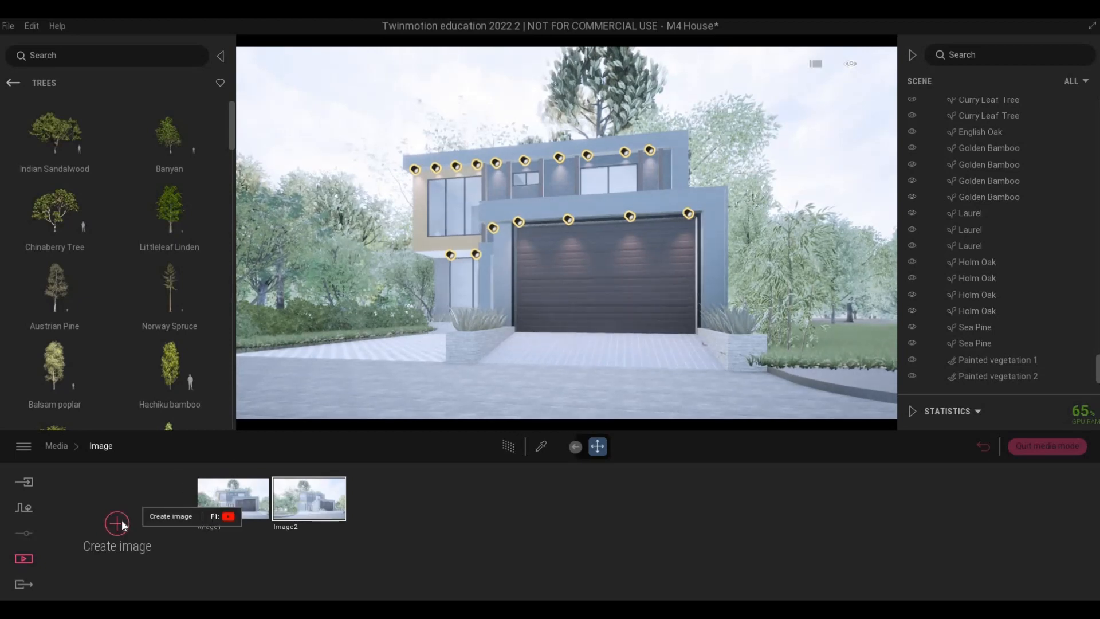
{"action": "key", "text": "F1"}
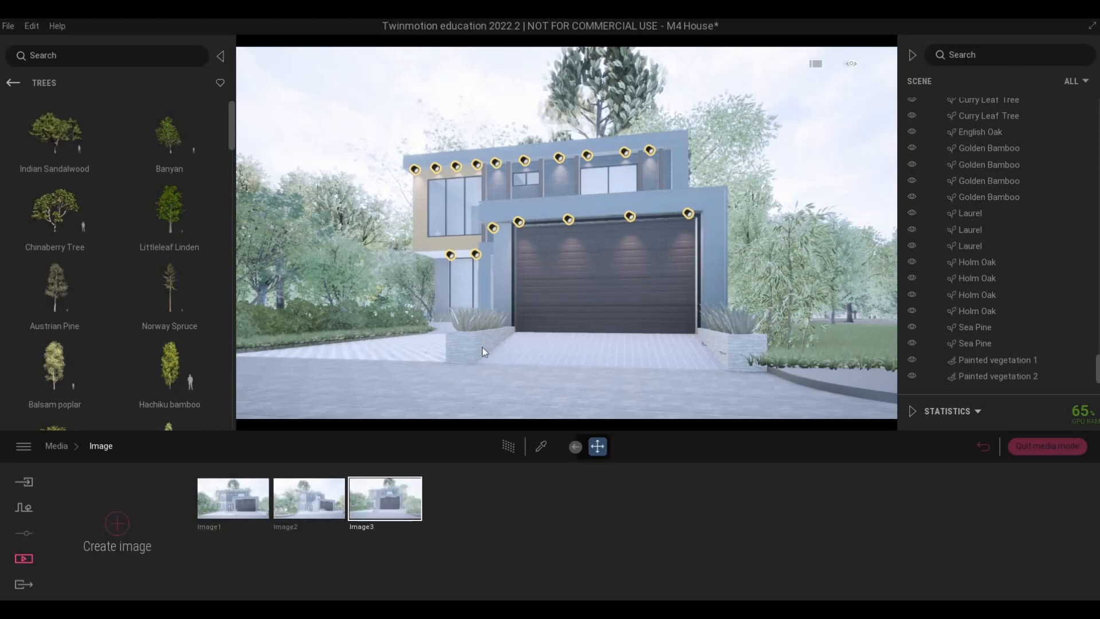
- Examine the house from the front left corner again and compare it with the saved views Image1 and Image2
{"action": "key", "text": "a"}
{"action": "key", "text": "a"}
{"action": "key", "text": "a"}
{"action": "key", "text": "a"}
{"action": "key", "text": "a"}
{"action": "key", "text": "a"}
{"action": "key", "text": "a"}
{"action": "key", "text": "a"}
{"action": "key", "text": "a"}
{"action": "key", "text": "s"}
{"action": "key", "text": "q"}
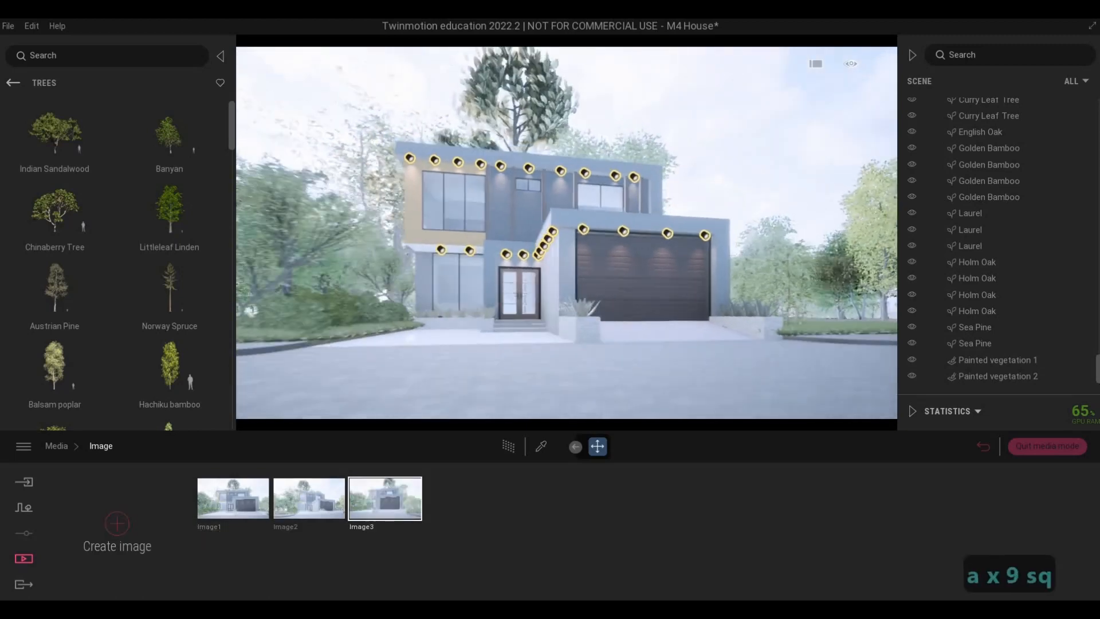
{"action": "key", "text": "a"}
{"action": "key", "text": "a"}
{"action": "key", "text": "a"}
{"action": "key", "text": "a"}
{"action": "key", "text": "a"}
{"action": "key", "text": "a"}
{"action": "key", "text": "w"}
{"action": "key", "text": "w"}
{"action": "key", "text": "e"}
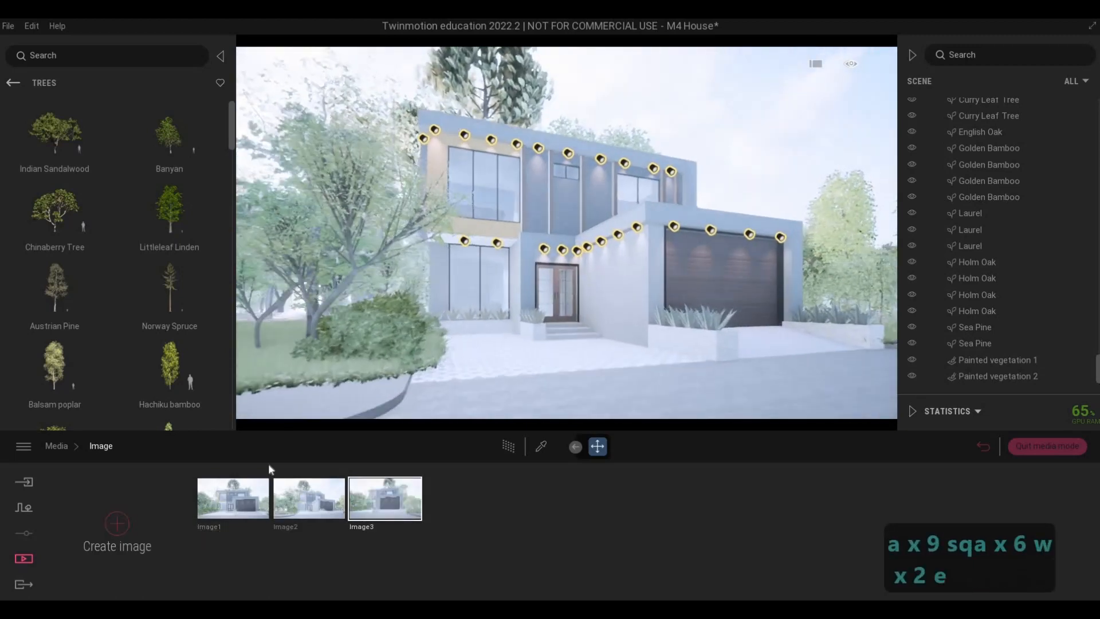
{"action": "left_click", "coordinate": [231, 502]}
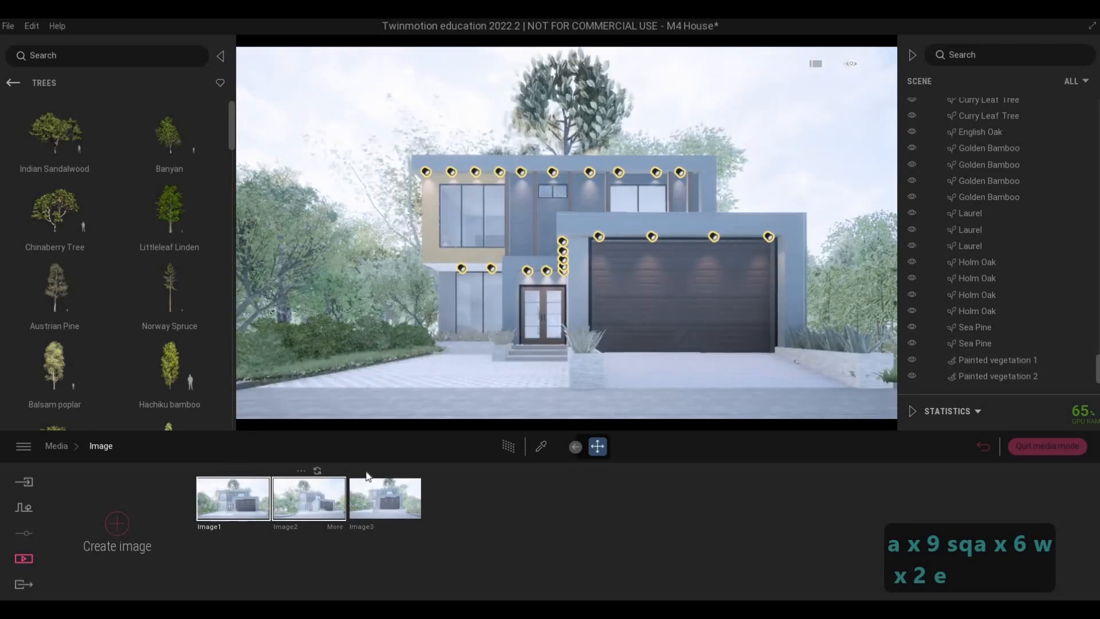
{"action": "left_click", "coordinate": [317, 487]}
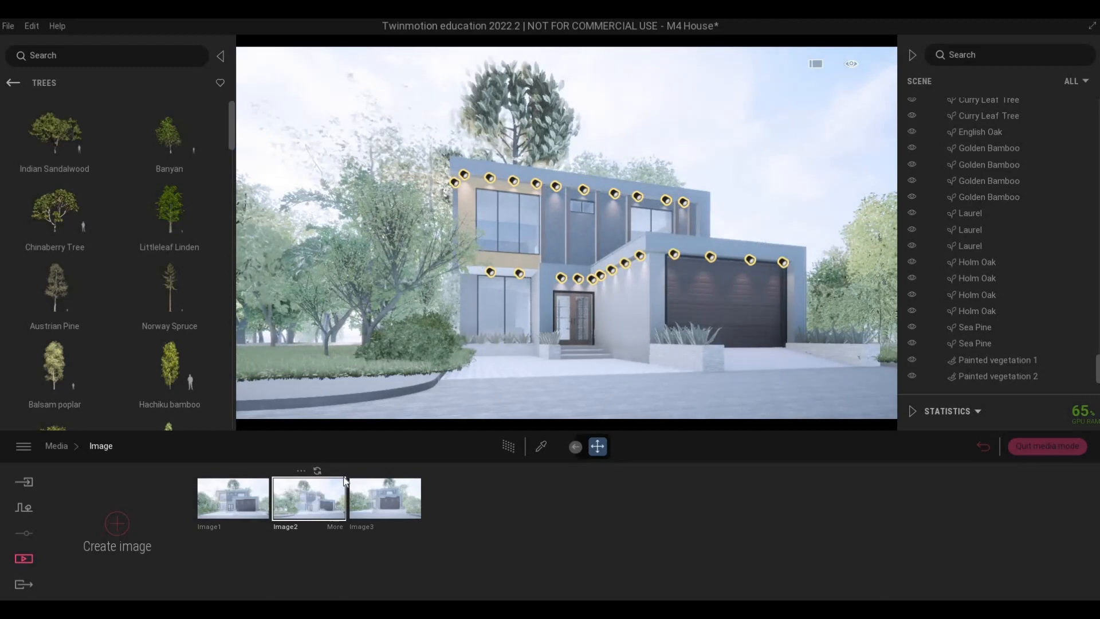
- Reframe Image1 with the camera slightly lower and farther back from the house front, and refresh the saved view
{"action": "left_click", "coordinate": [233, 498]}
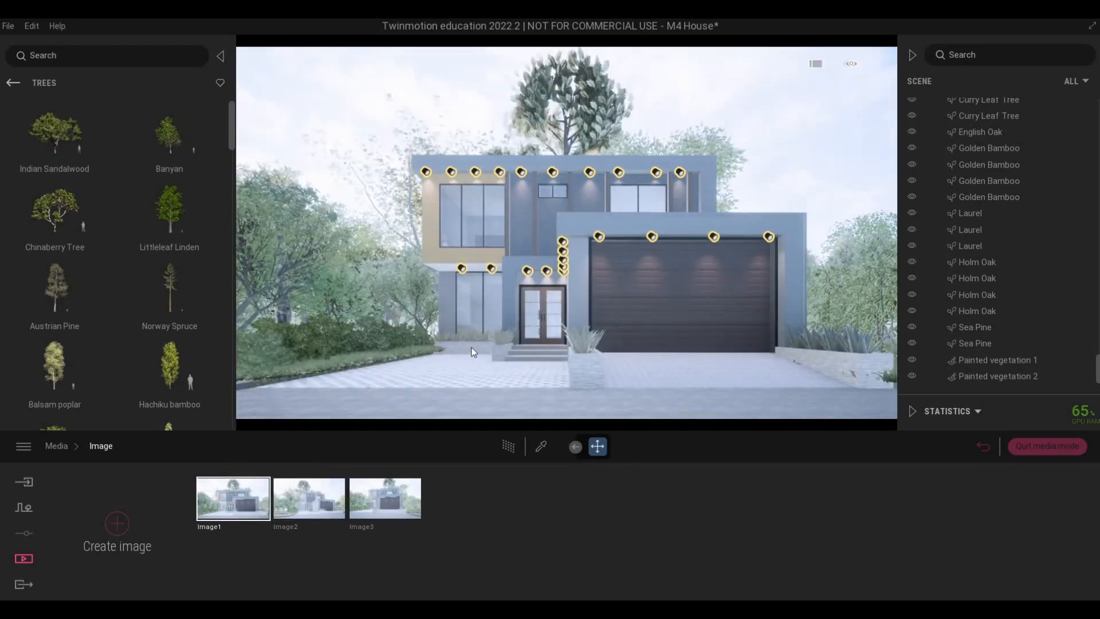
{"action": "key", "text": "e"}
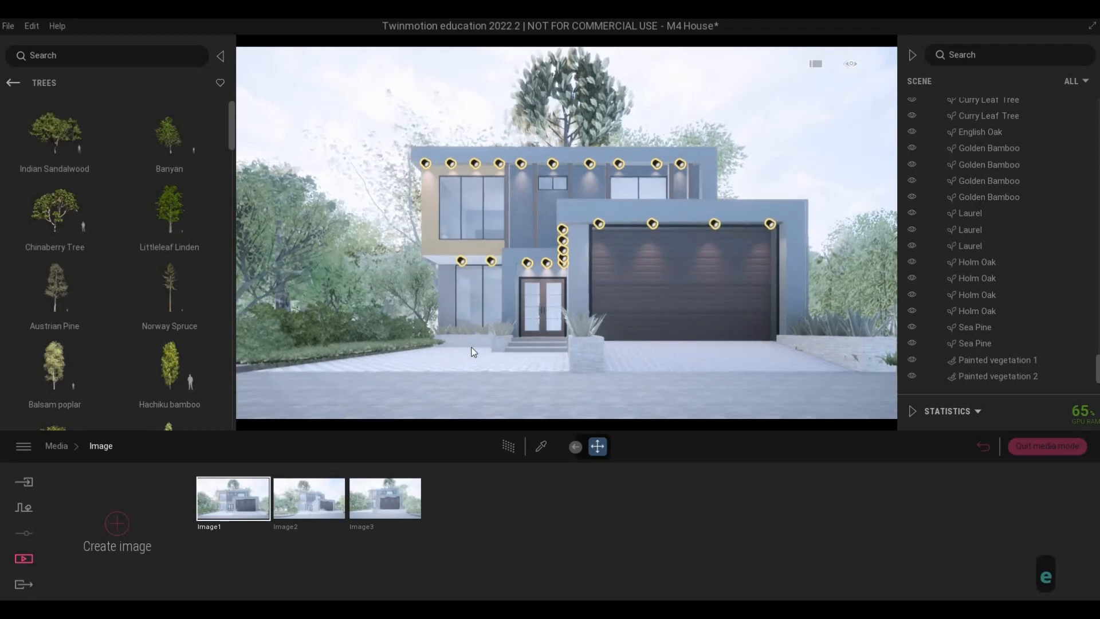
{"action": "key", "text": "s"}
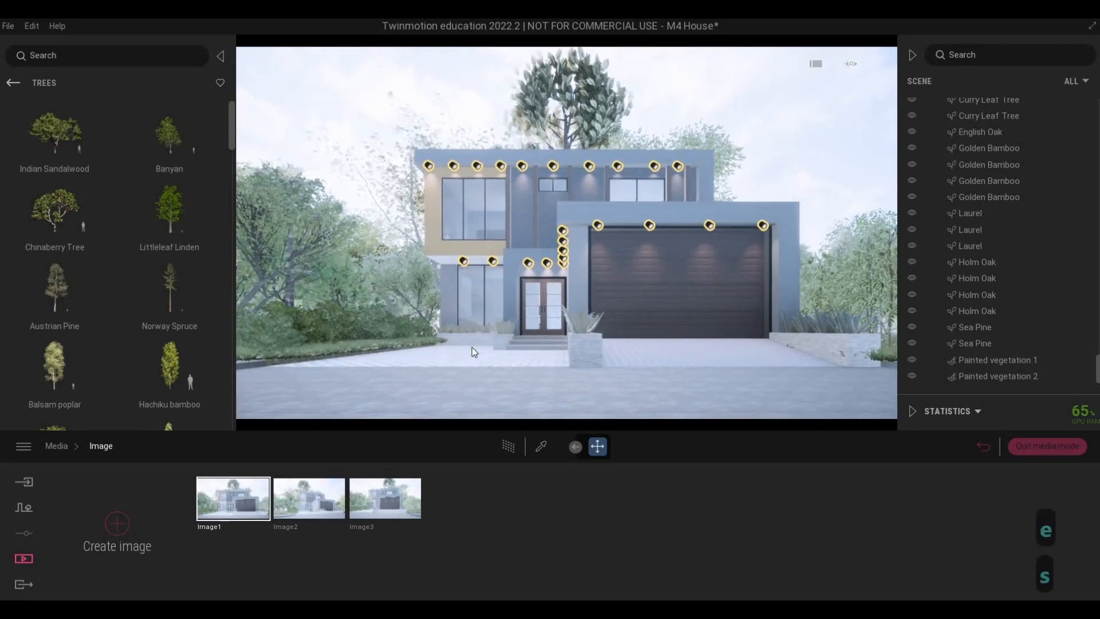
{"action": "key", "text": "s"}
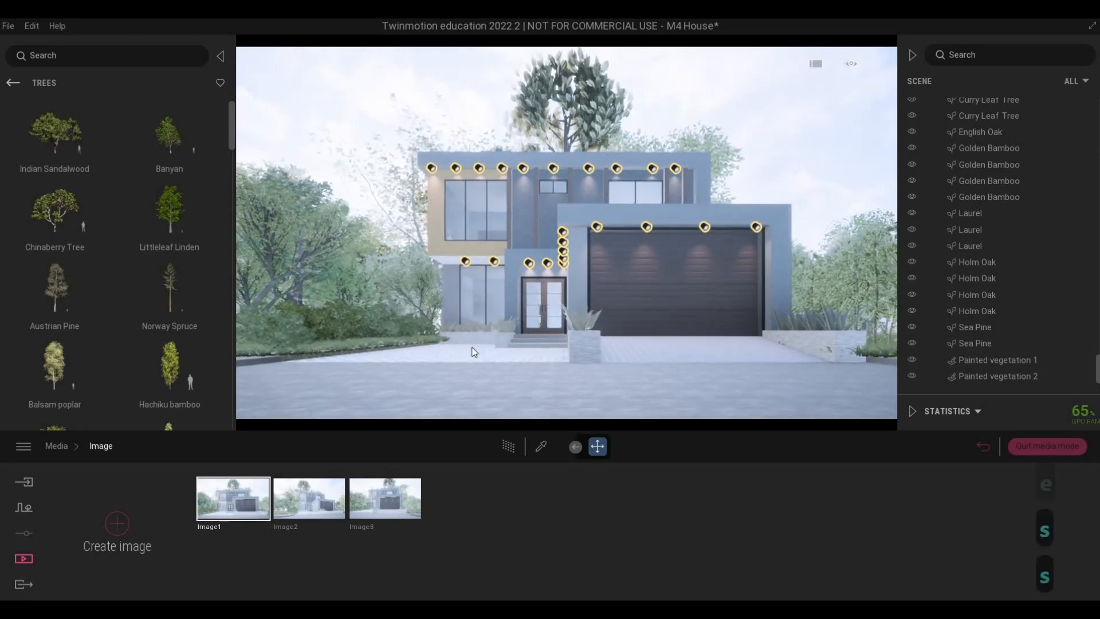
{"action": "key", "text": "w"}
{"action": "key", "text": "s"}
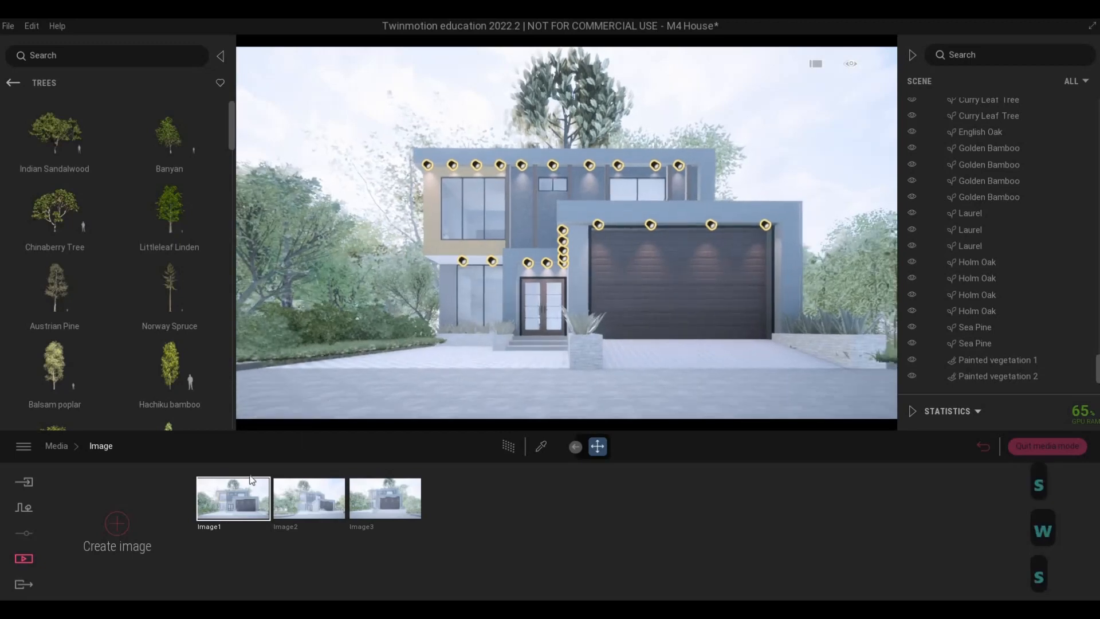
{"action": "mouse_move", "coordinate": [242, 475]}
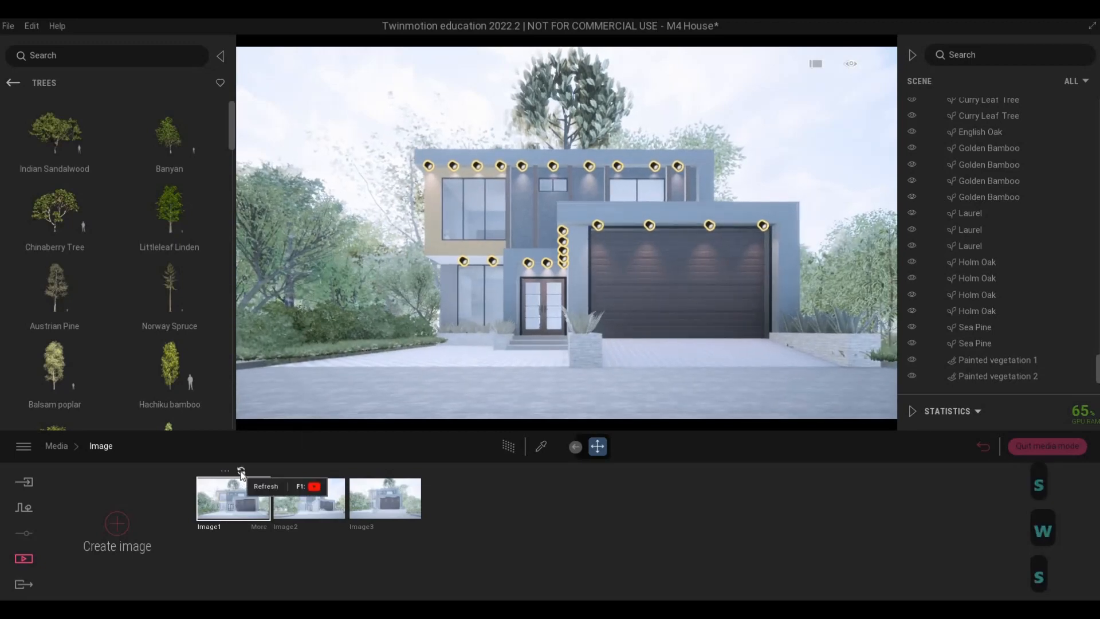
- Reframe Image3 from farther back, keeping the garage front centred with more trees around it, and refresh the saved view
{"action": "left_click", "coordinate": [304, 497]}
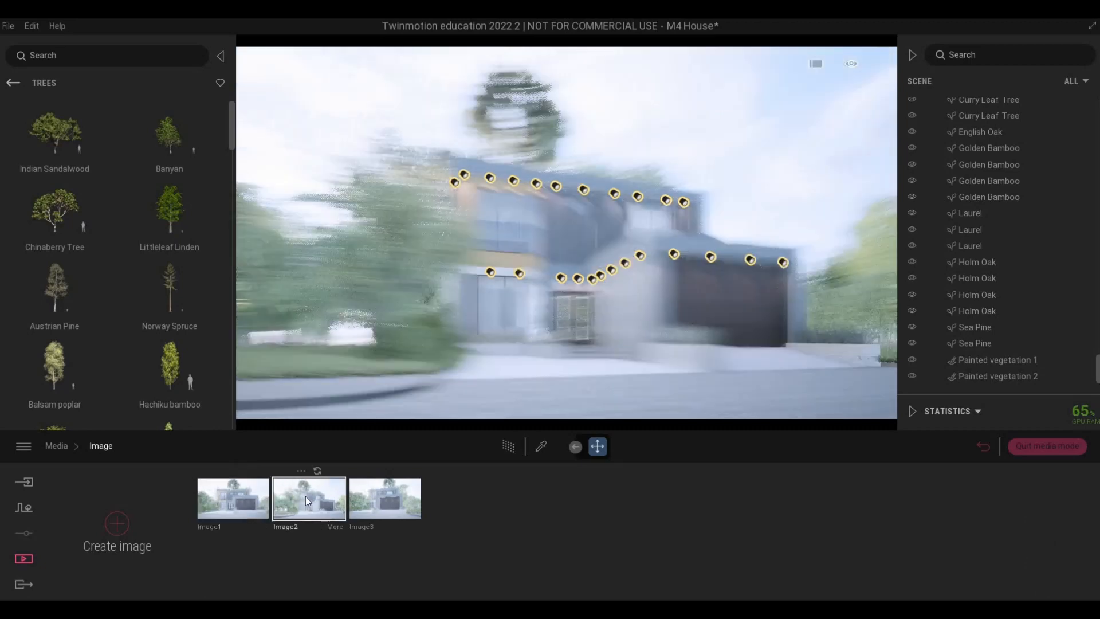
{"action": "left_click", "coordinate": [384, 494]}
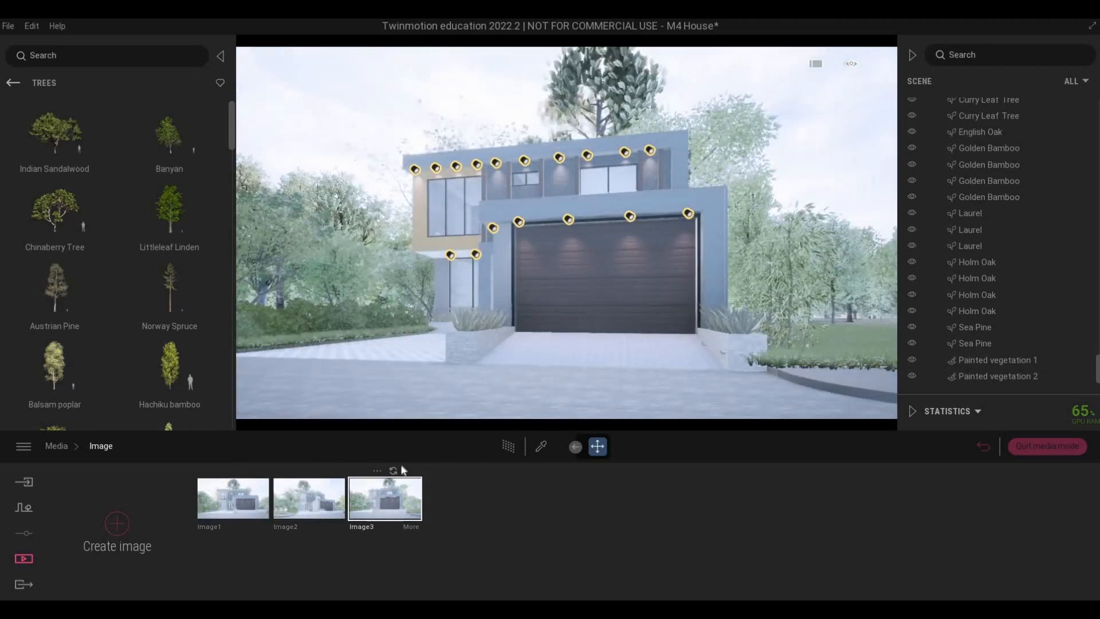
{"action": "key", "text": "s"}
{"action": "key", "text": "q"}
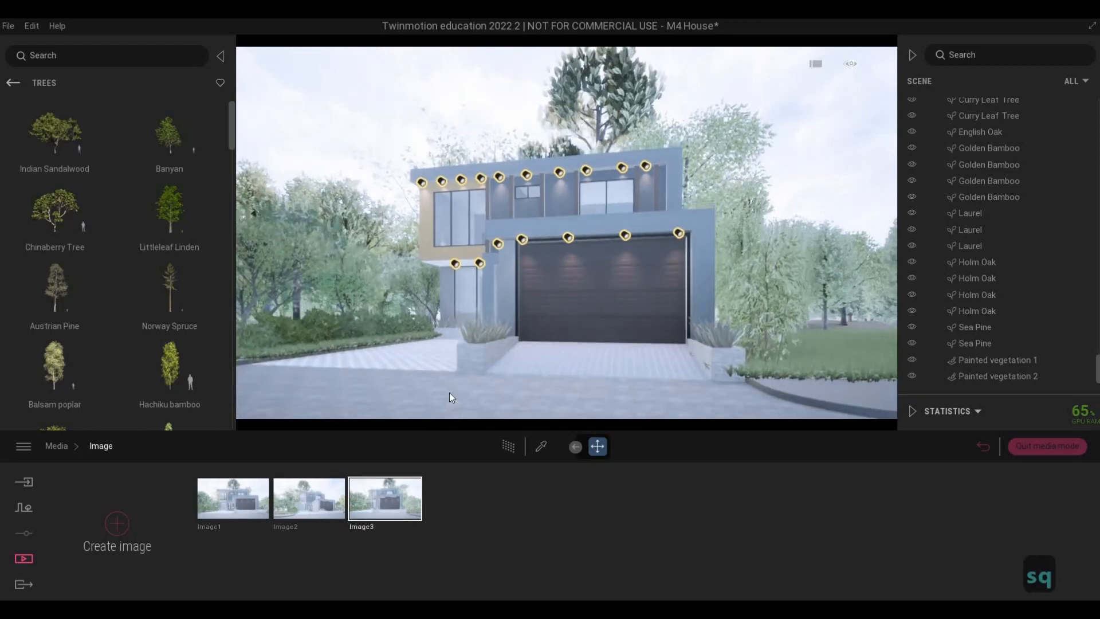
{"action": "key", "text": "s"}
{"action": "key", "text": "q"}
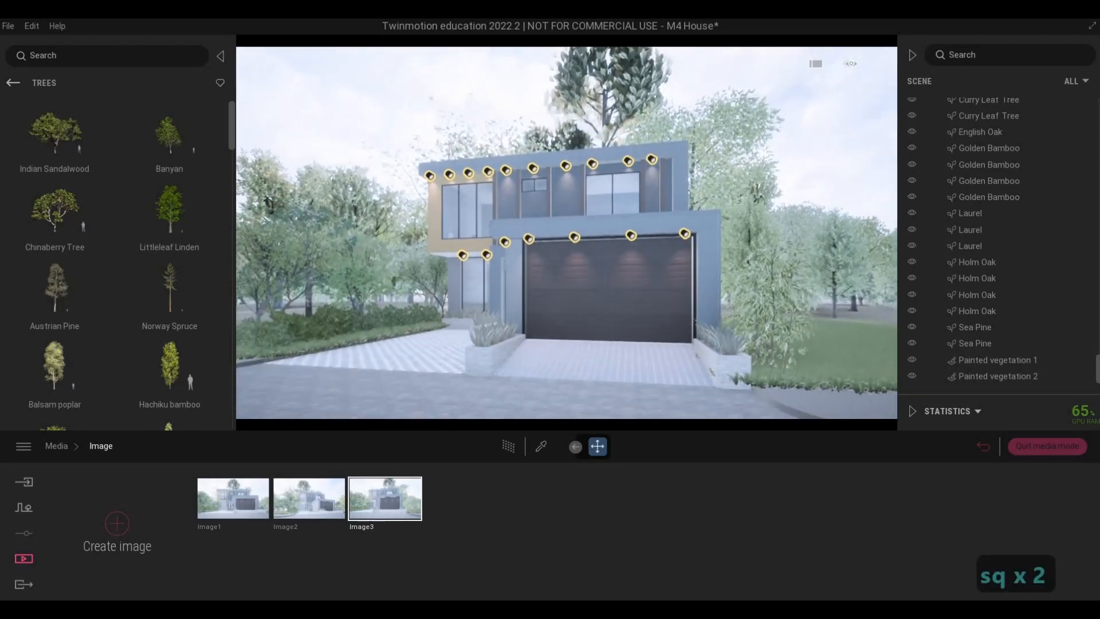
{"action": "key", "text": "e"}
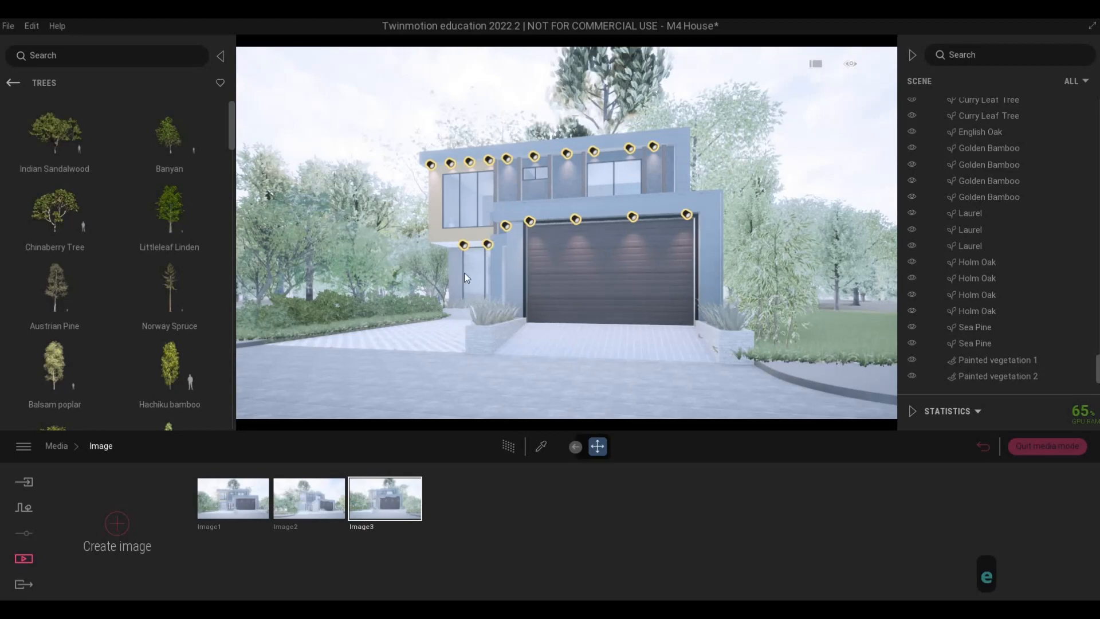
{"action": "mouse_move", "coordinate": [397, 493]}
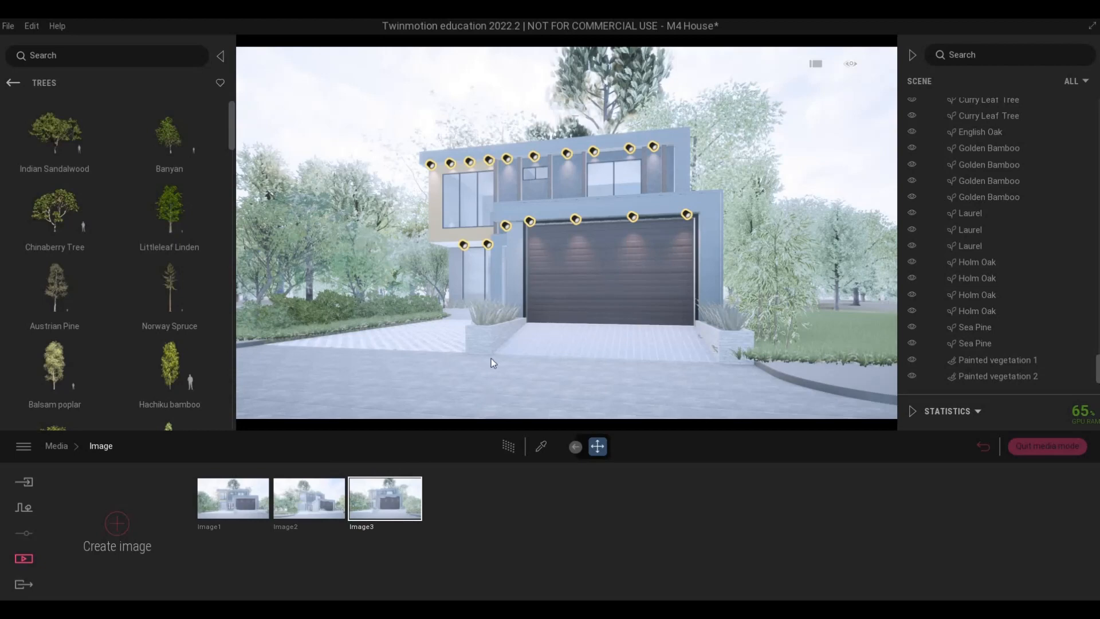
{"action": "key", "text": "d"}
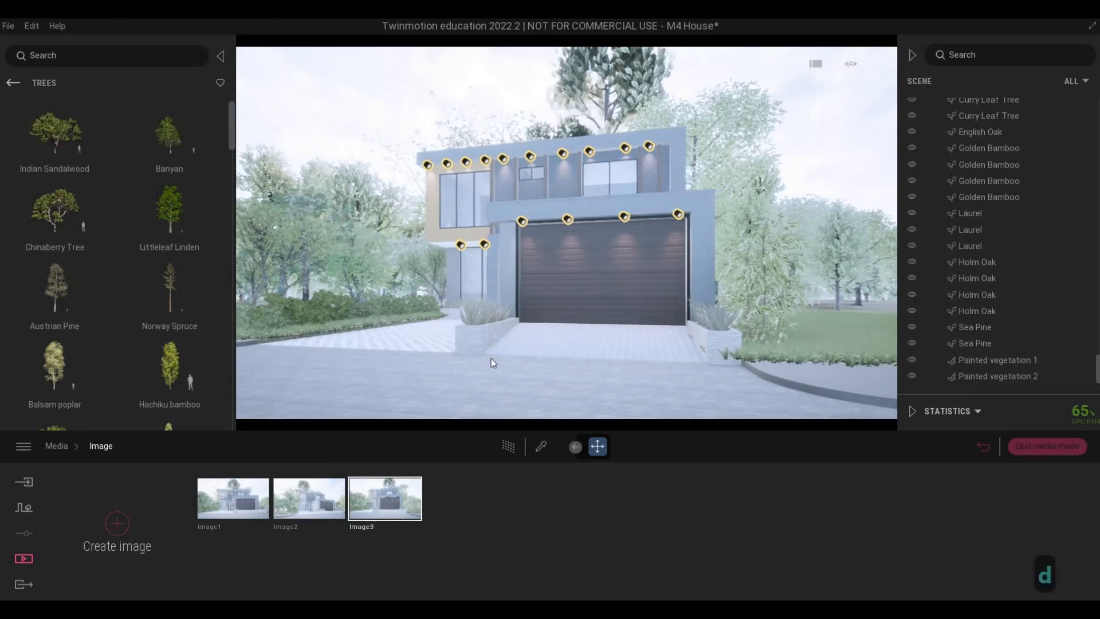
{"action": "right_click_drag", "start_coordinate": [473, 387], "coordinate": [474, 392]}
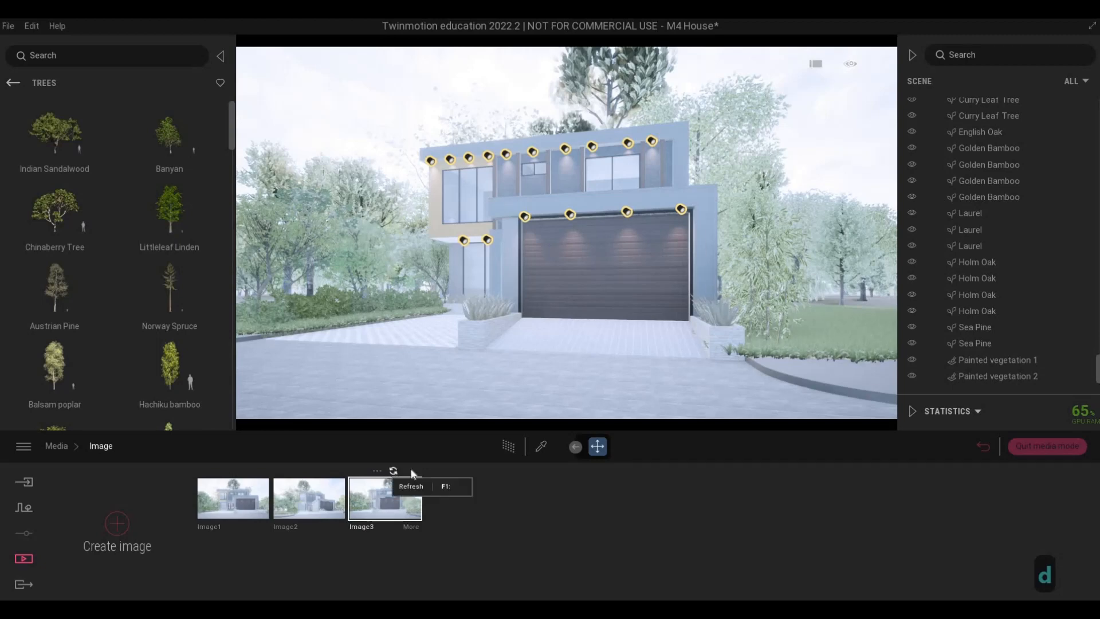
{"action": "left_click", "coordinate": [393, 472]}
- Frame the house close up from its front left, with the paved driveway in the foreground, and create a fourth image
{"action": "key", "text": "a"}
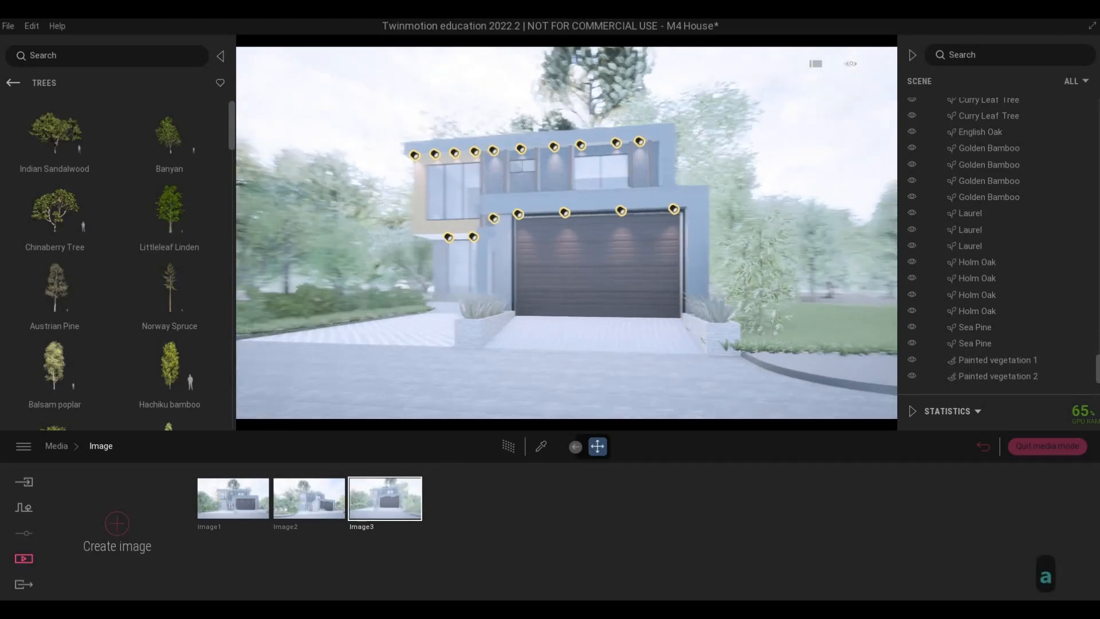
{"action": "key", "text": "a"}
{"action": "key", "text": "w"}
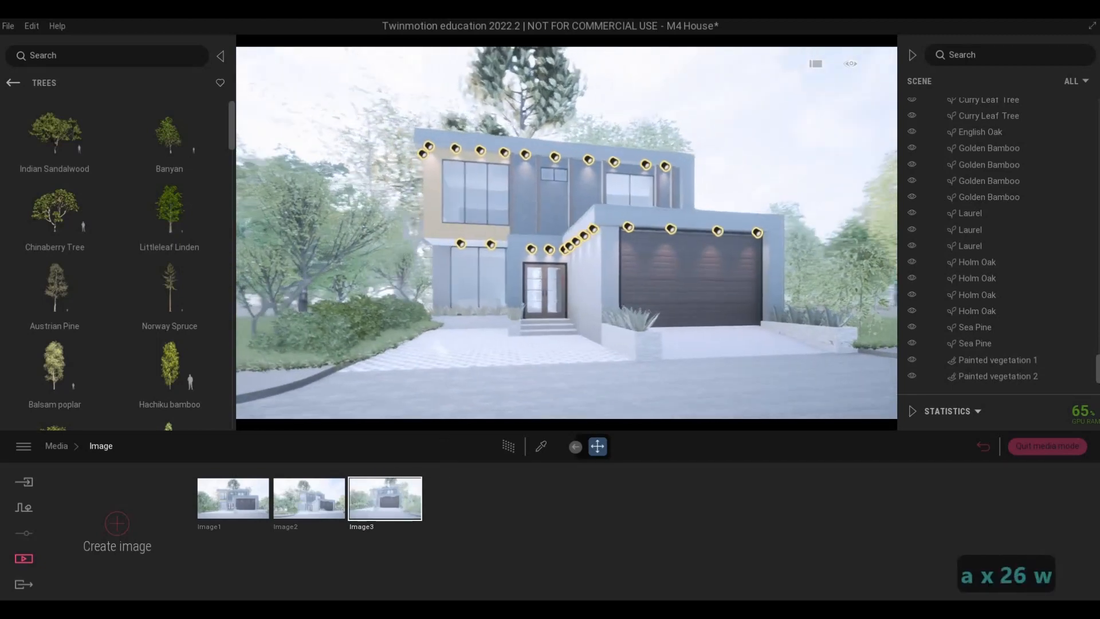
{"action": "key", "text": "e"}
{"action": "key", "text": "w"}
{"action": "key", "text": "d"}
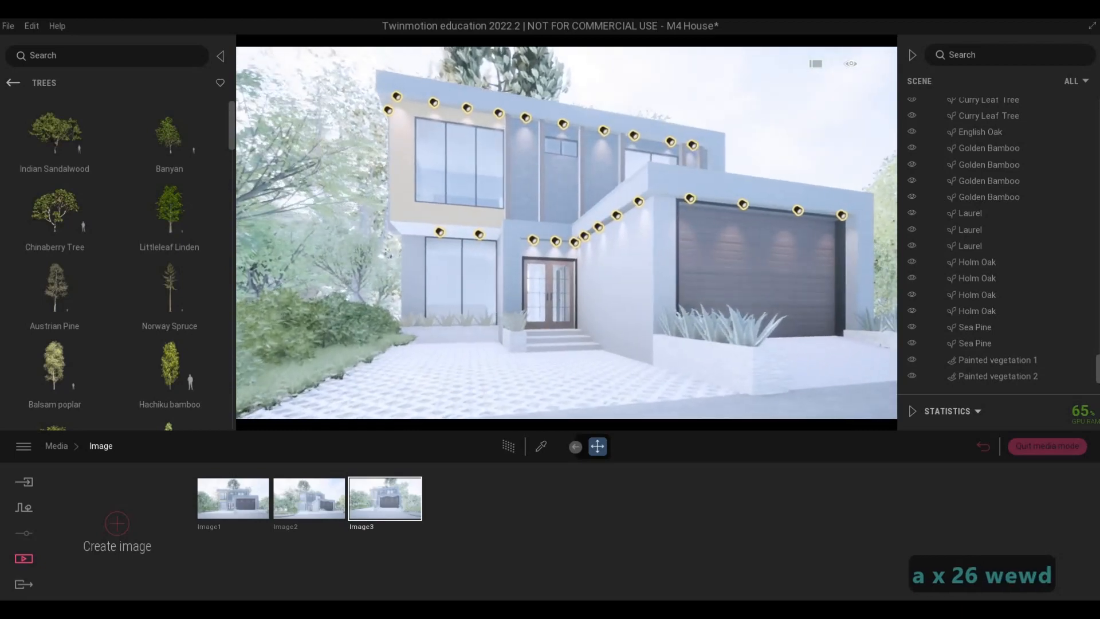
{"action": "key", "text": "w"}
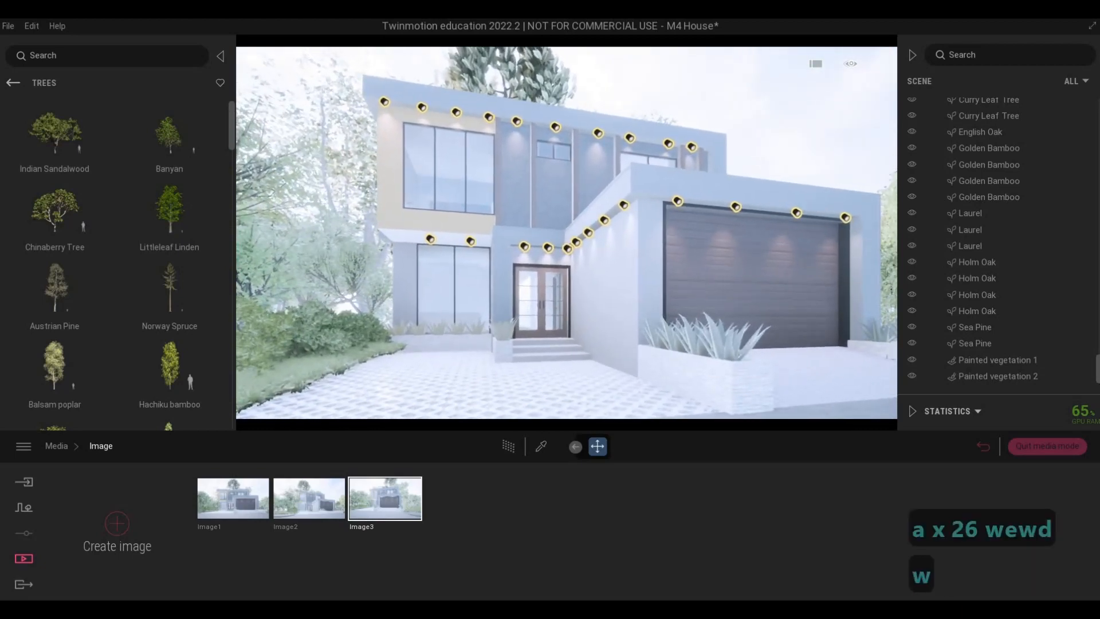
{"action": "key", "text": "s"}
{"action": "key", "text": "w"}
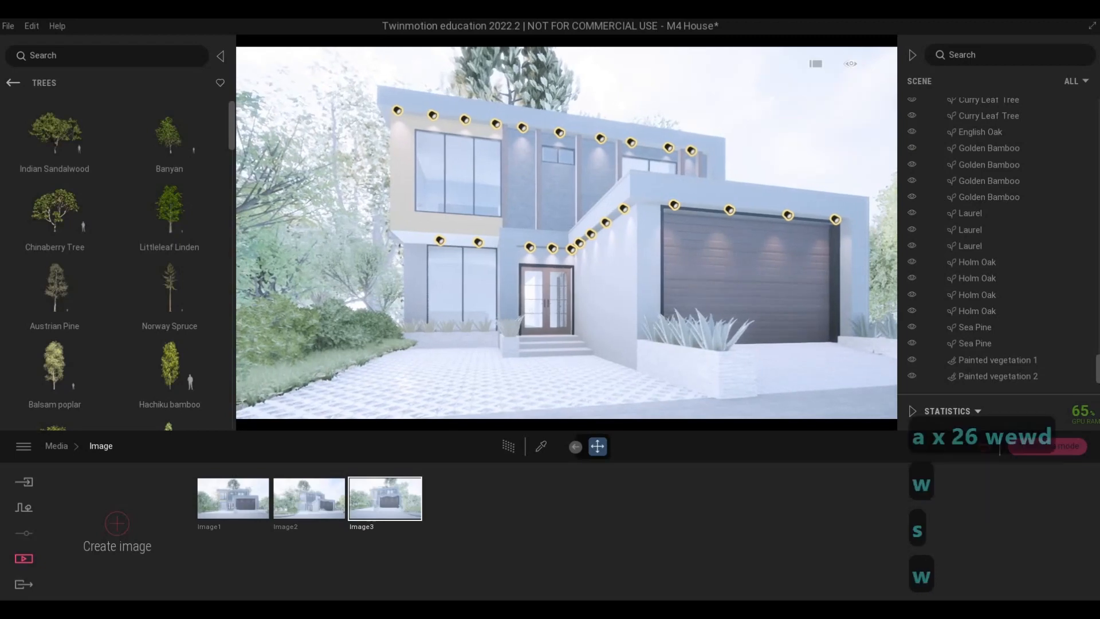
{"action": "key", "text": "d"}
{"action": "key", "text": "s"}
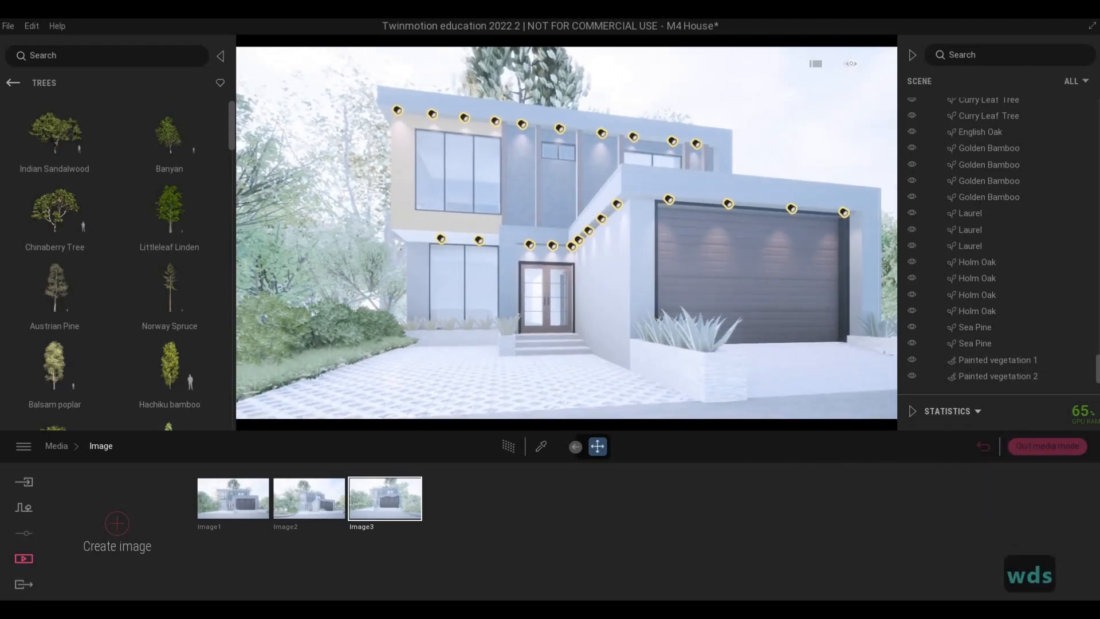
{"action": "right_click_drag", "start_coordinate": [567, 233], "coordinate": [572, 233]}
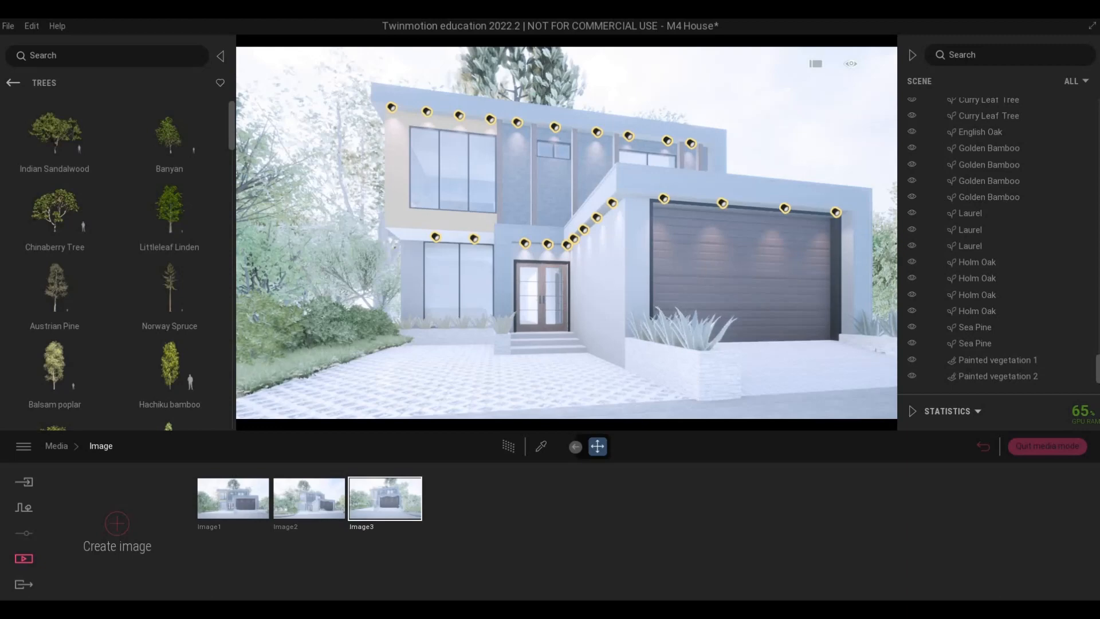
{"action": "right_click_drag", "start_coordinate": [427, 356], "coordinate": [422, 356]}
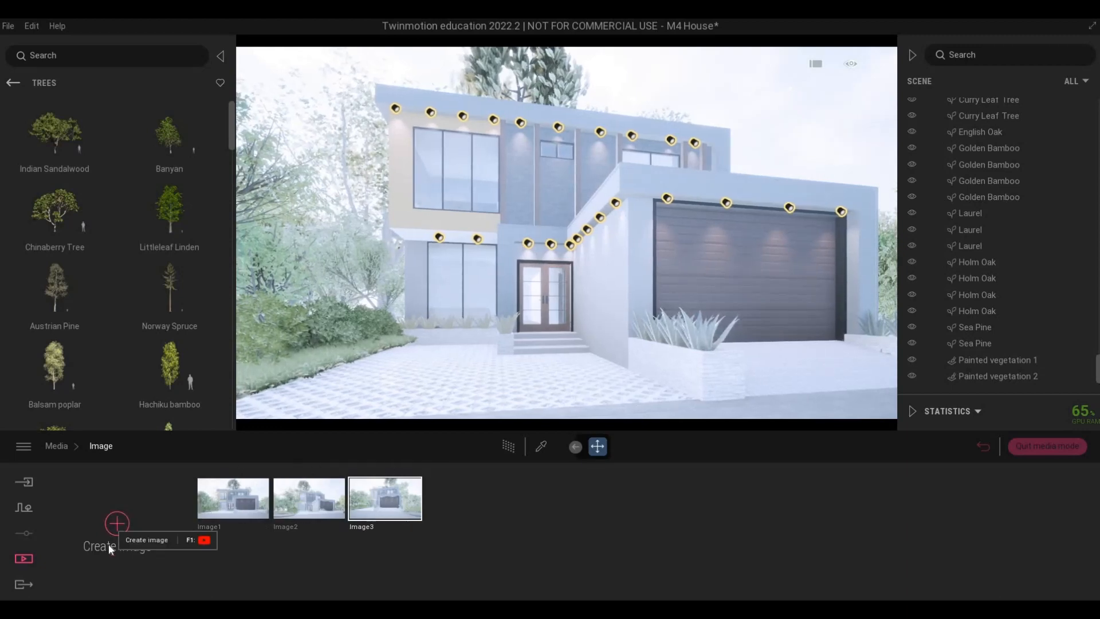
{"action": "left_click", "coordinate": [112, 523]}
- Turn on the Path Tracer for Image1 and Image2, and set Image2's path tracing quality to High
{"action": "left_click", "coordinate": [214, 499]}
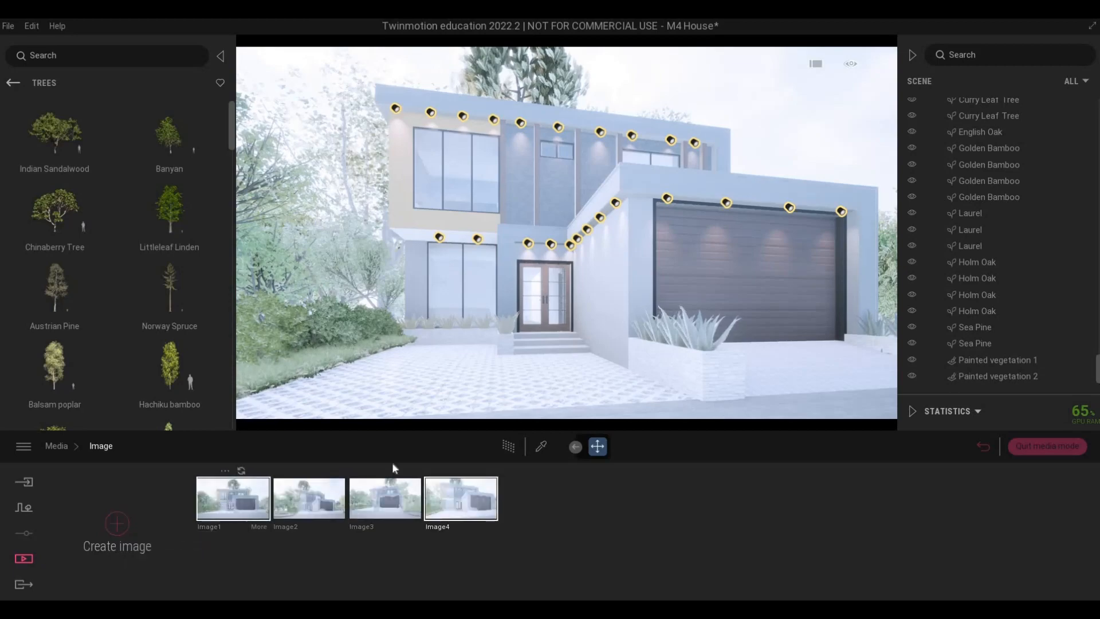
{"action": "left_click", "coordinate": [508, 446]}
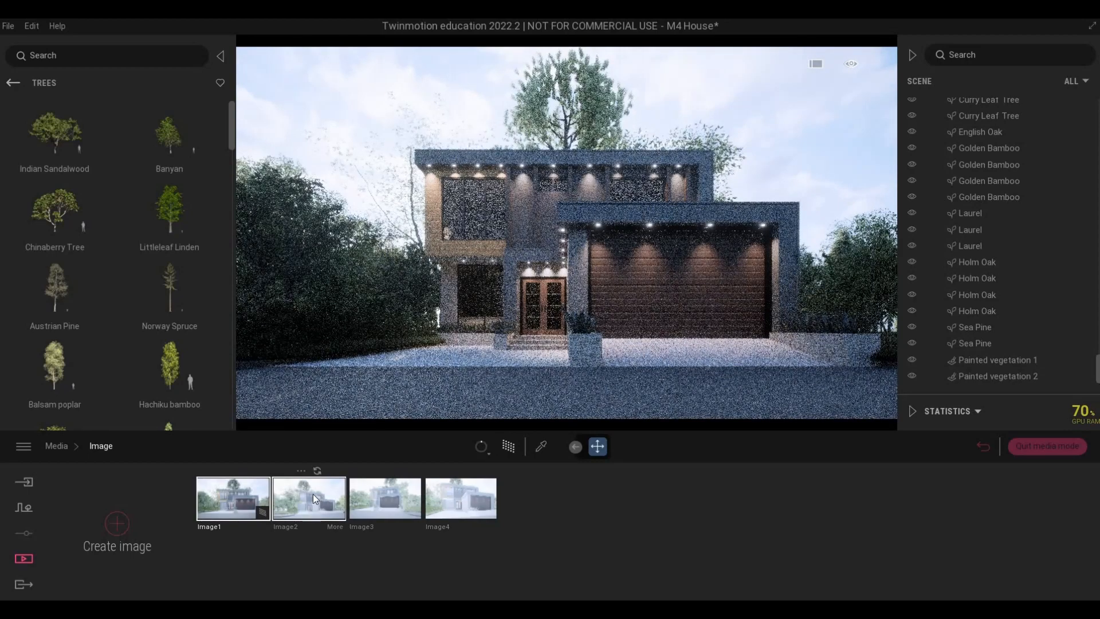
{"action": "left_click", "coordinate": [312, 499]}
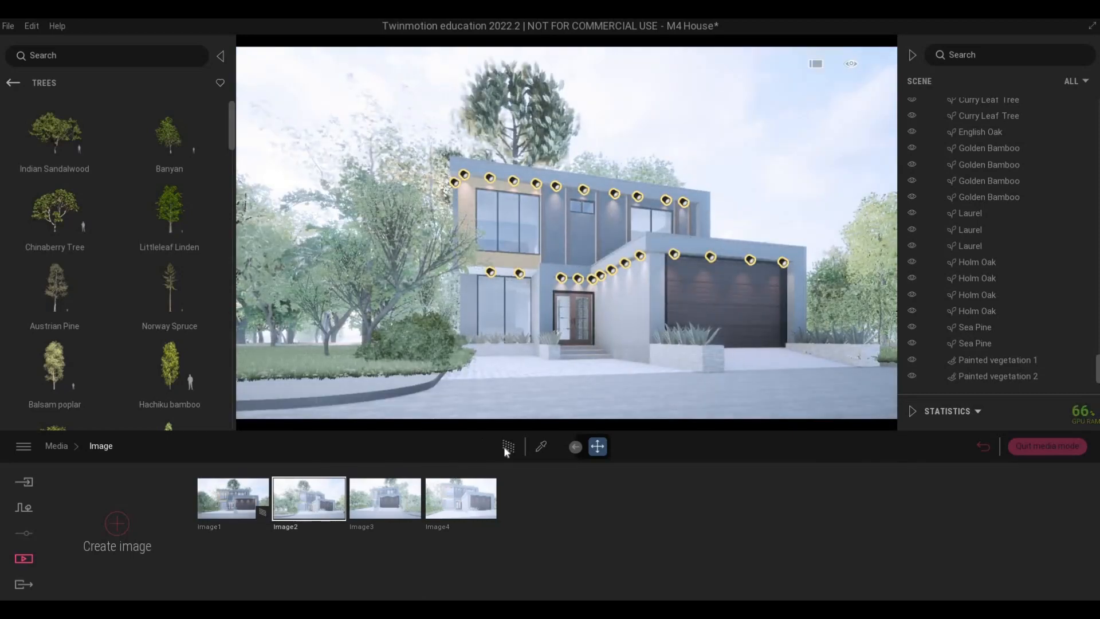
{"action": "left_click", "coordinate": [487, 448]}
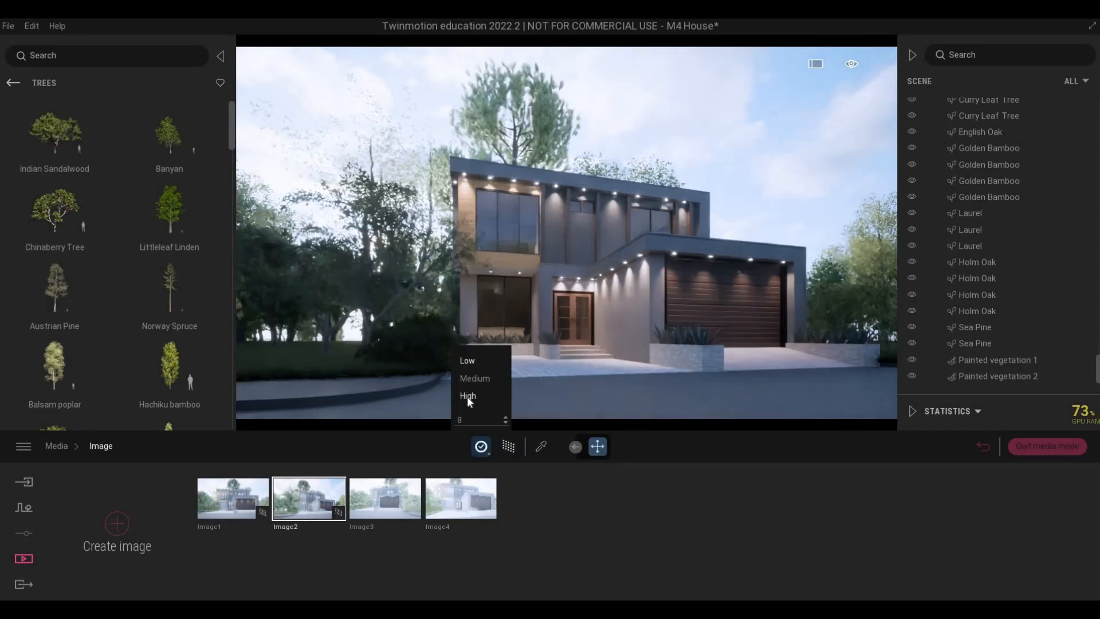
{"action": "left_click", "coordinate": [467, 398]}
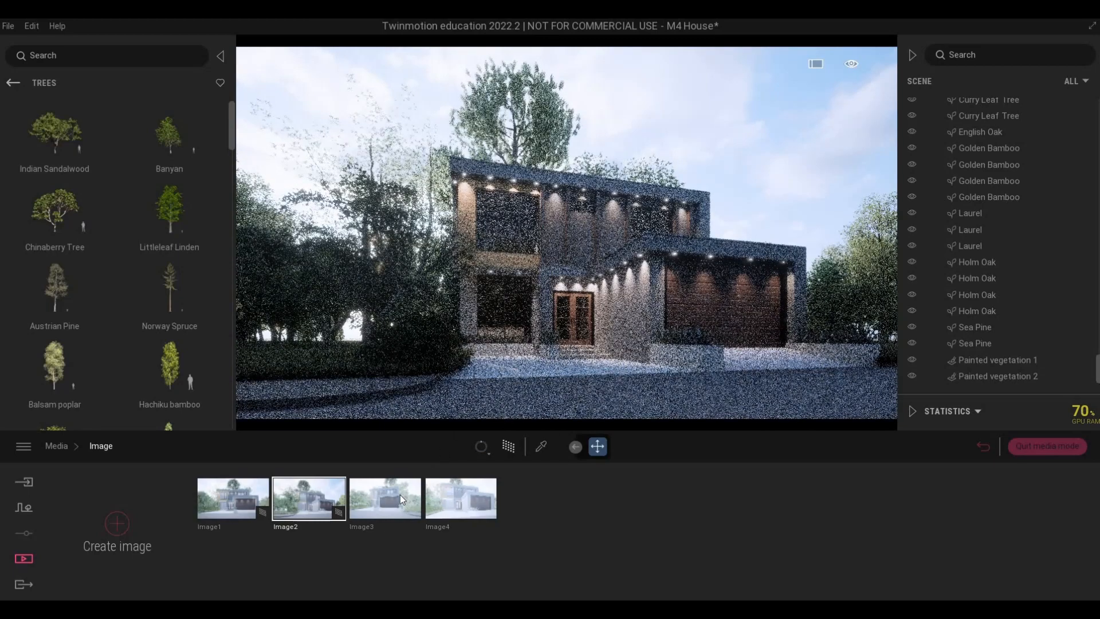
- Turn on the Path Tracer for Image3 and open its quality presets
{"action": "mouse_move", "coordinate": [400, 499]}
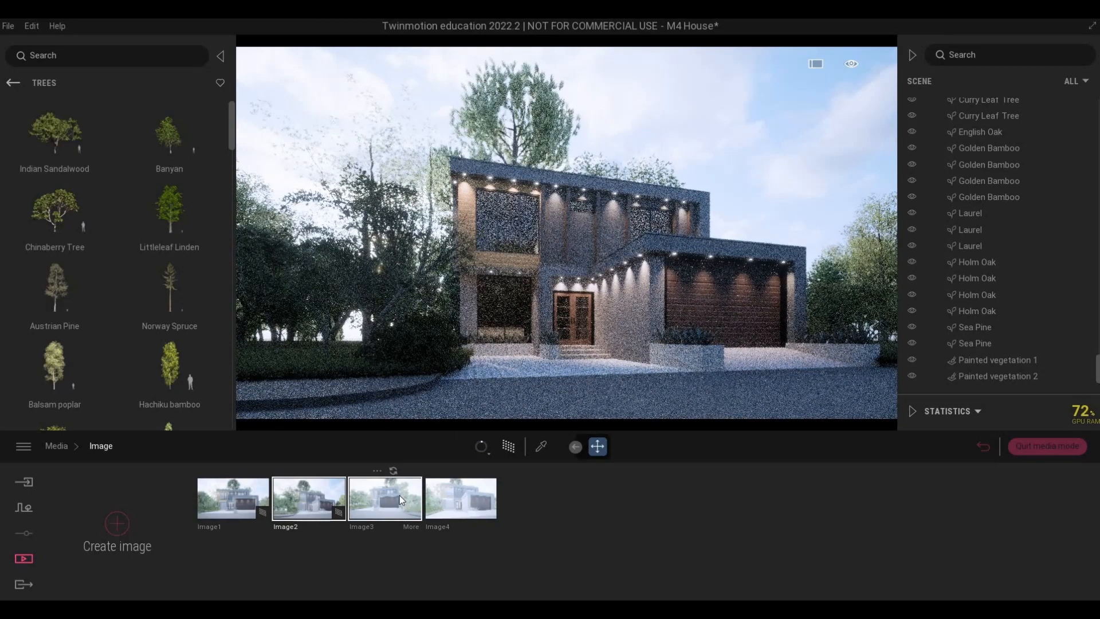
{"action": "left_click", "coordinate": [401, 498]}
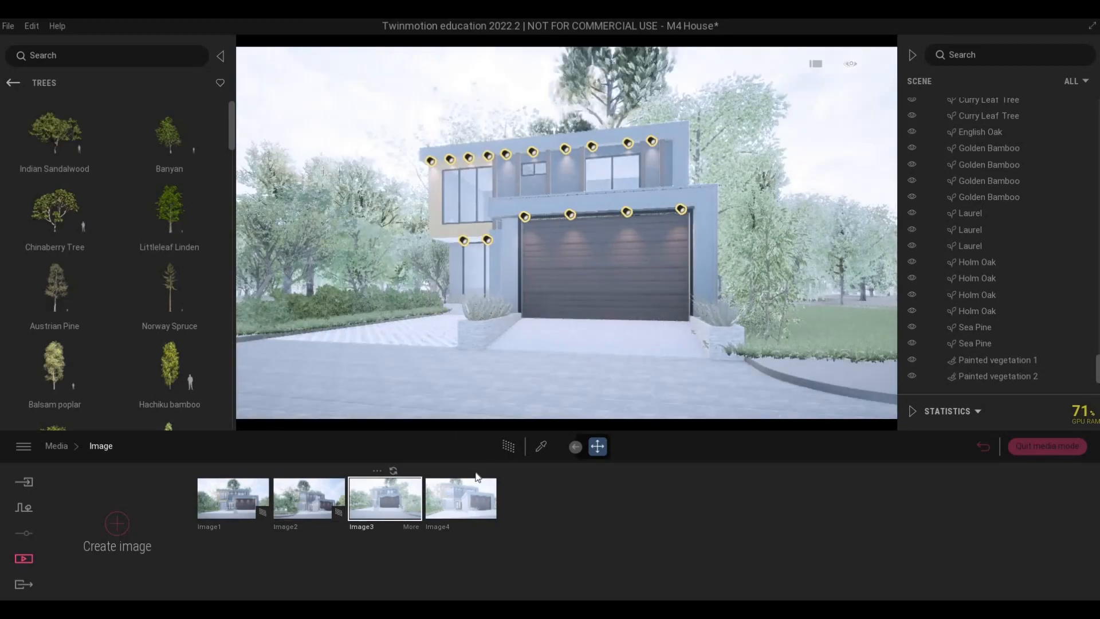
{"action": "left_click", "coordinate": [510, 445]}
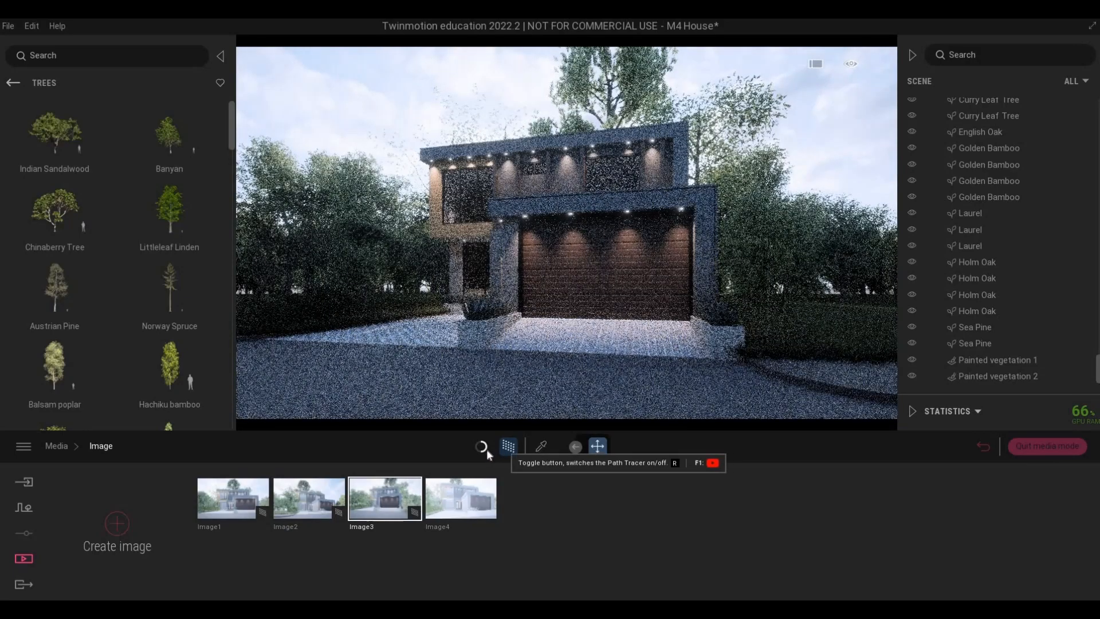
{"action": "left_click", "coordinate": [482, 447]}
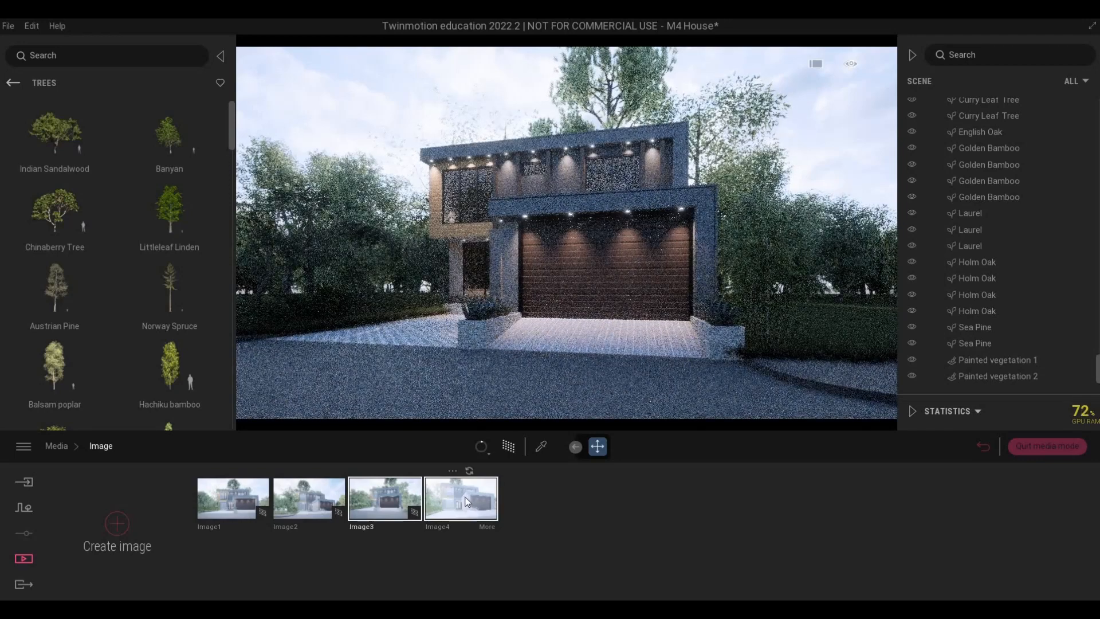
- Turn on the Path Tracer for Image4, set its quality to High, and leave media mode
{"action": "left_click", "coordinate": [455, 500]}
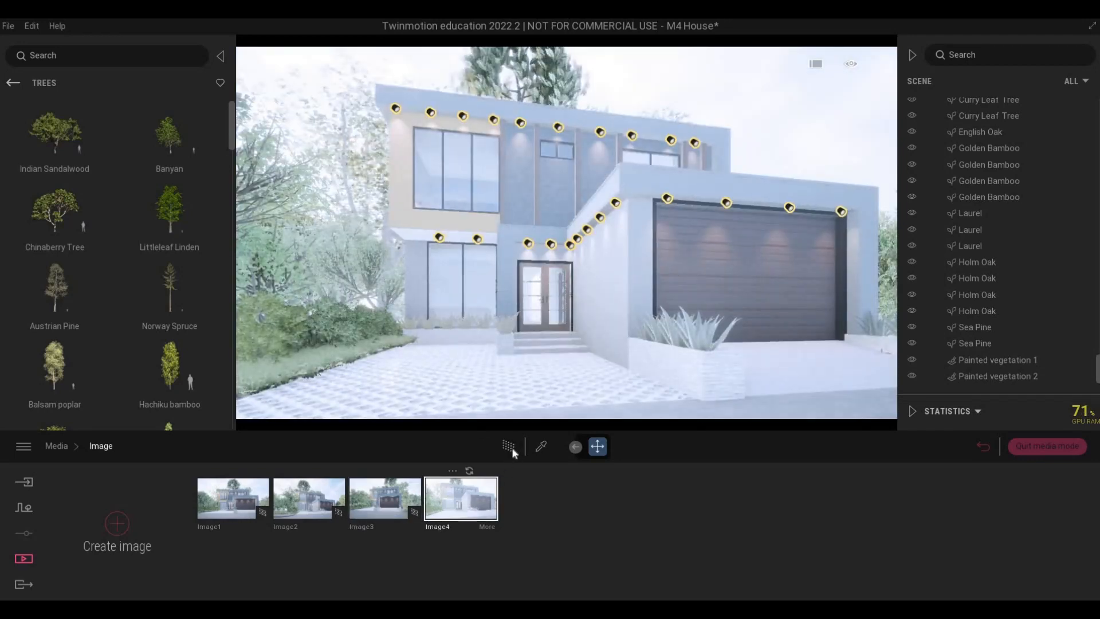
{"action": "left_click", "coordinate": [498, 446]}
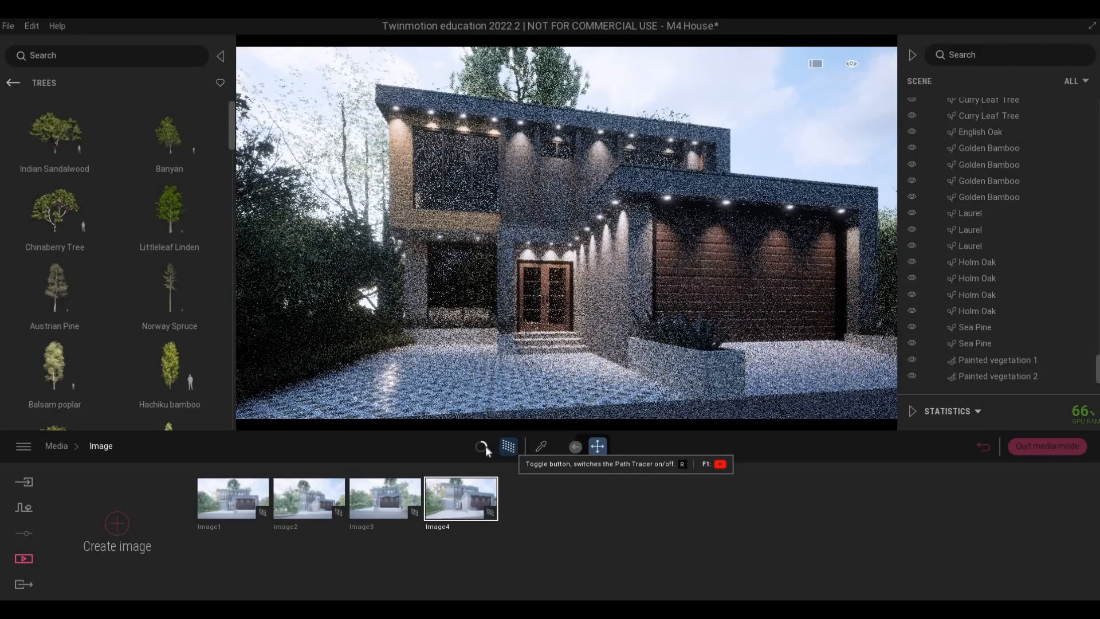
{"action": "left_click", "coordinate": [482, 446]}
{"action": "left_click", "coordinate": [466, 394]}
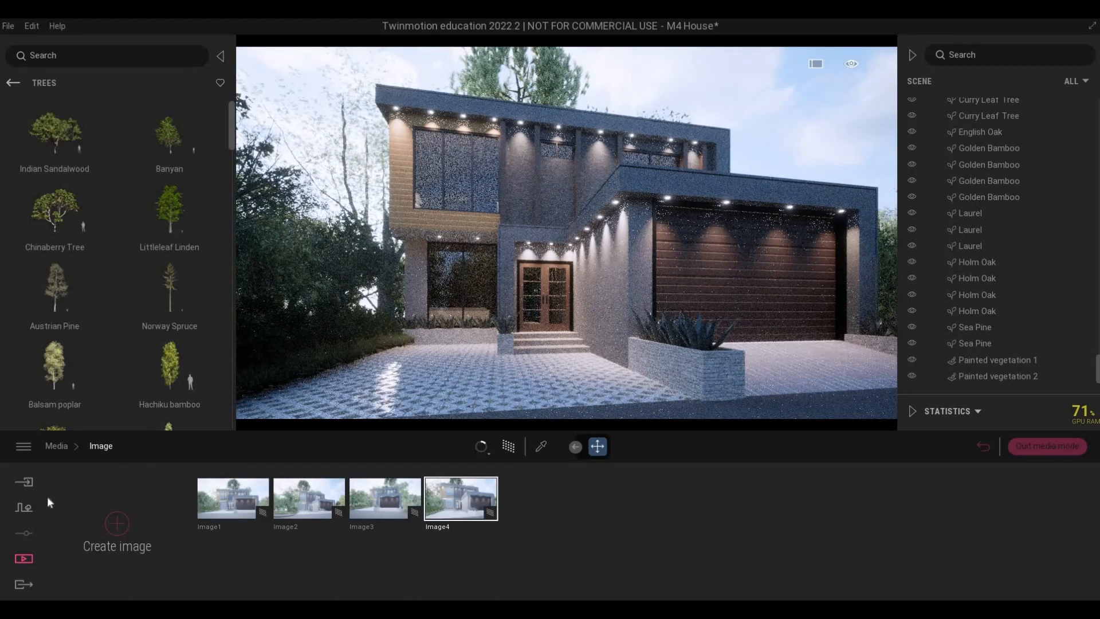
{"action": "left_click", "coordinate": [1050, 446]}
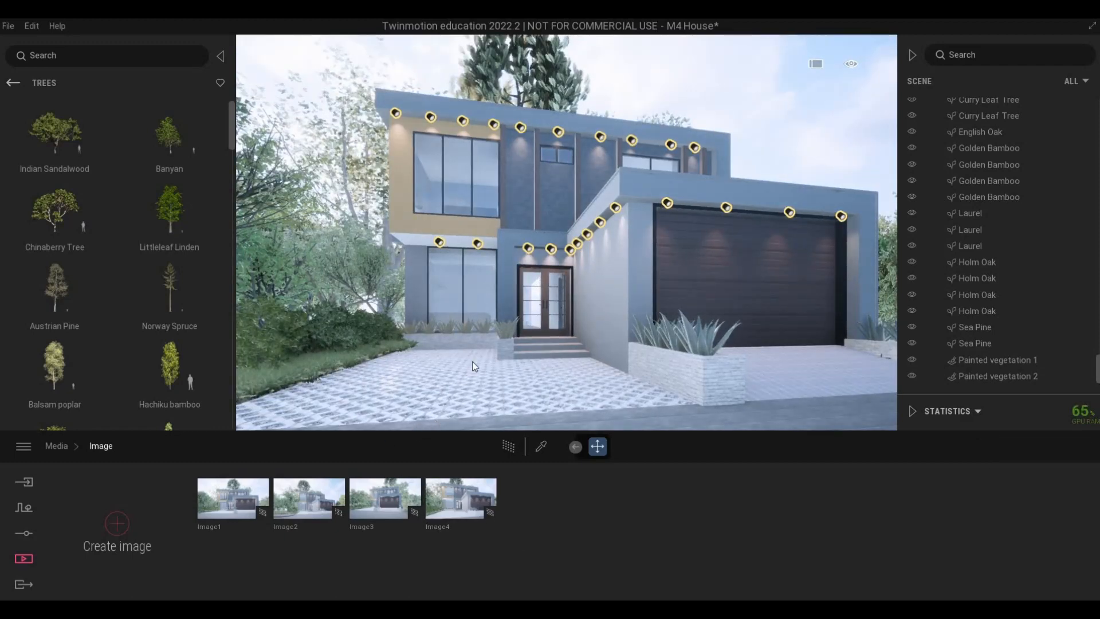
- Lighten the color of the Stone wall 1 material on the wall beside the entrance door to near white
{"action": "key", "text": "a"}
{"action": "key", "text": "w"}
{"action": "key", "text": "w"}
{"action": "key", "text": "a"}
{"action": "key", "text": "w"}
{"action": "key", "text": "w"}
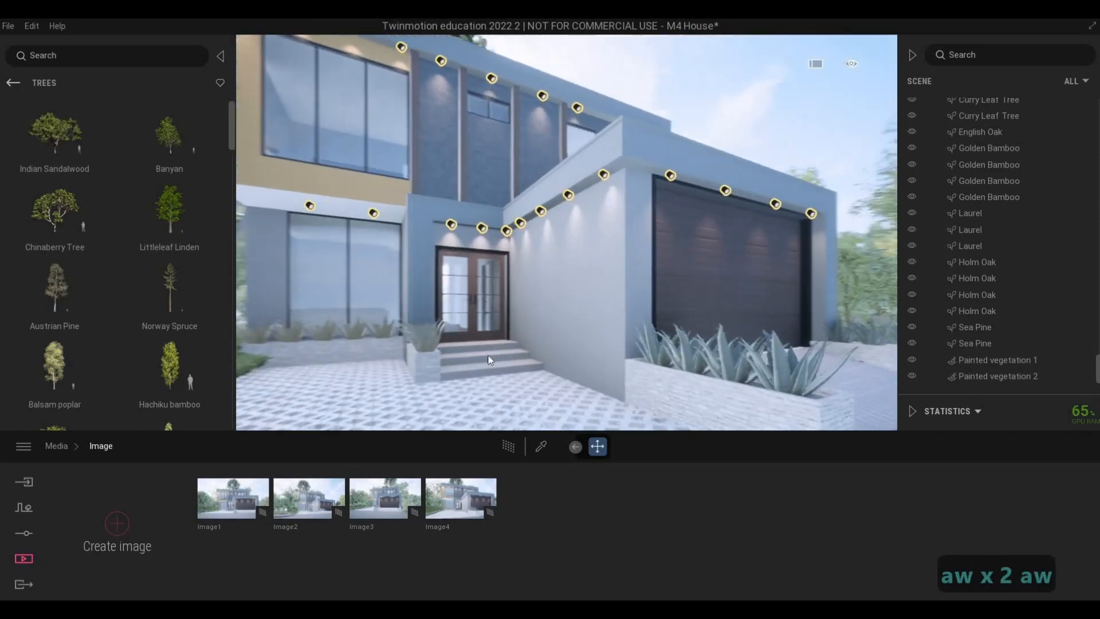
{"action": "key", "text": "w"}
{"action": "key", "text": "a"}
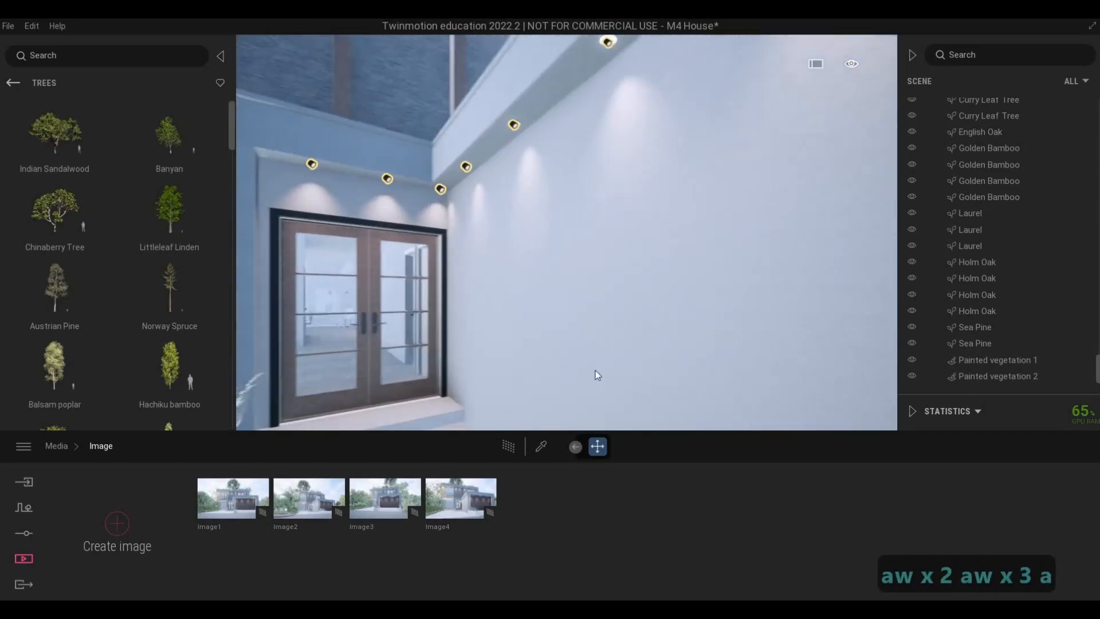
{"action": "key", "text": "d"}
{"action": "left_click", "coordinate": [544, 447]}
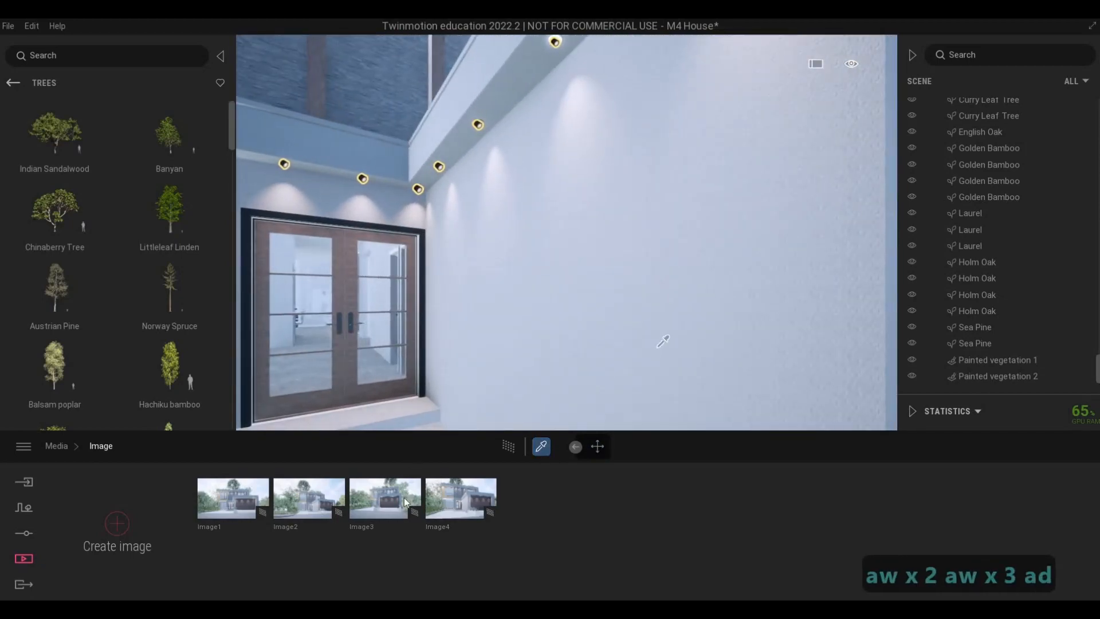
{"action": "left_click", "coordinate": [651, 347]}
{"action": "left_click", "coordinate": [427, 521]}
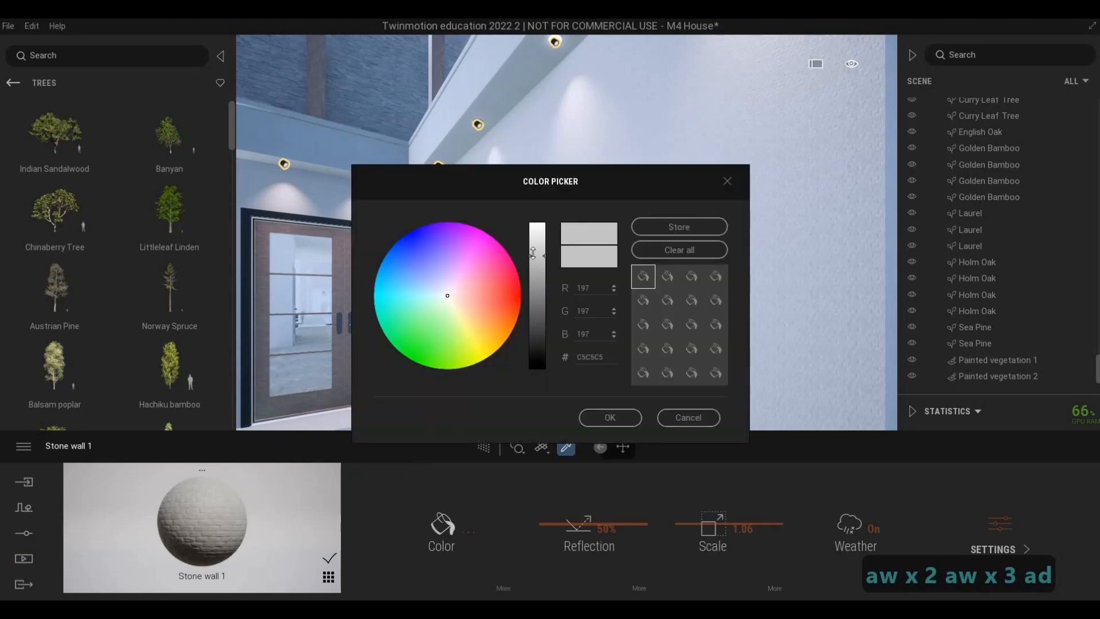
{"action": "left_click_drag", "start_coordinate": [533, 253], "coordinate": [533, 223]}
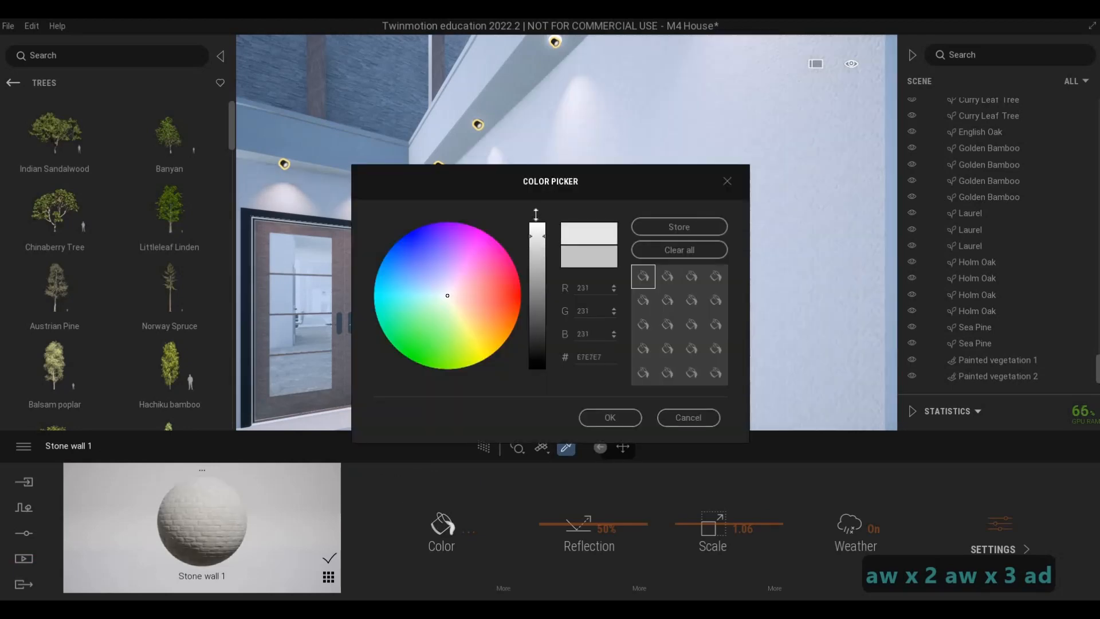
{"action": "left_click", "coordinate": [610, 417]}
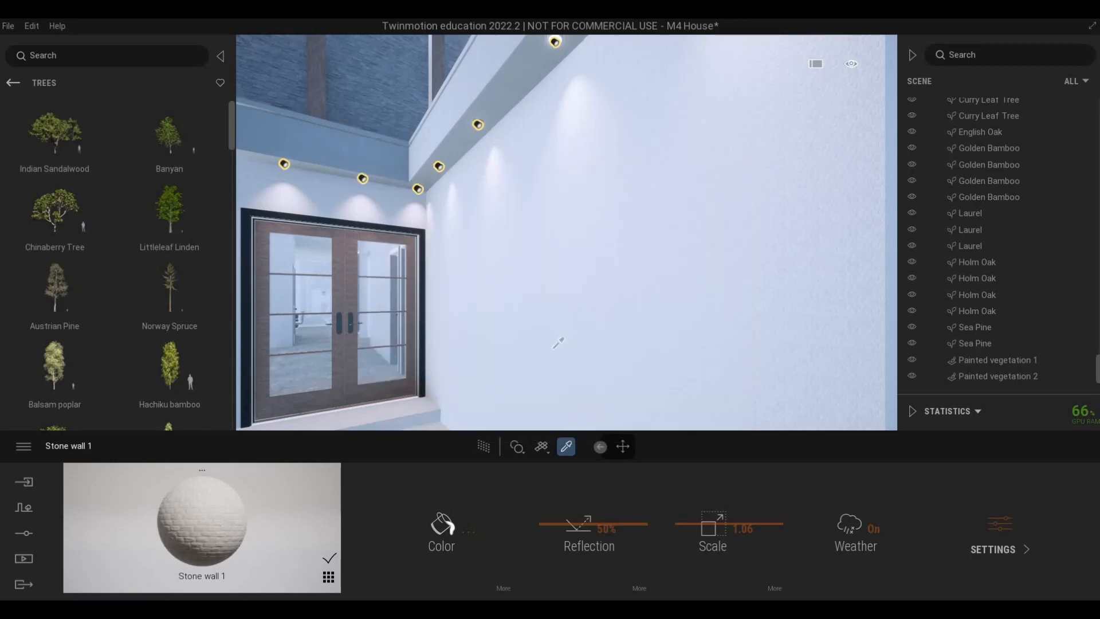
- Examine the whole house front from the driveway and the garage side with the lightened entrance wall
{"action": "key", "text": "s"}
{"action": "key", "text": "s"}
{"action": "key", "text": "s"}
{"action": "key", "text": "s"}
{"action": "key", "text": "s"}
{"action": "key", "text": "s"}
{"action": "key", "text": "s"}
{"action": "key", "text": "s"}
{"action": "key", "text": "s"}
{"action": "key", "text": "s"}
{"action": "key", "text": "s"}
{"action": "key", "text": "s"}
{"action": "key", "text": "s"}
{"action": "key", "text": "s"}
{"action": "key", "text": "s"}
{"action": "key", "text": "s"}
{"action": "key", "text": "s"}
{"action": "key", "text": "s"}
{"action": "key", "text": "s"}
{"action": "key", "text": "s"}
{"action": "key", "text": "s"}
{"action": "key", "text": "s"}
{"action": "key", "text": "s"}
{"action": "key", "text": "s"}
{"action": "key", "text": "s"}
{"action": "key", "text": "s"}
{"action": "key", "text": "s"}
{"action": "key", "text": "s"}
{"action": "key", "text": "s"}
{"action": "key", "text": "s"}
{"action": "key", "text": "s"}
{"action": "key", "text": "s"}
{"action": "key", "text": "s"}
{"action": "key", "text": "s"}
{"action": "key", "text": "s"}
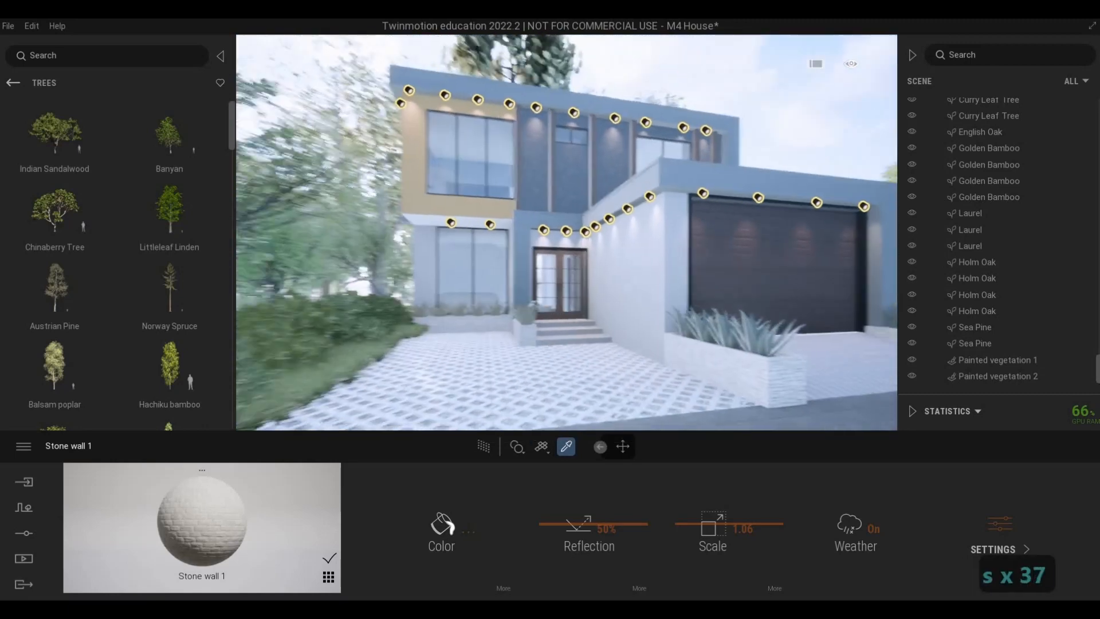
{"action": "key", "text": "d"}
{"action": "key", "text": "d"}
{"action": "key", "text": "d"}
{"action": "key", "text": "w"}
{"action": "key", "text": "w"}
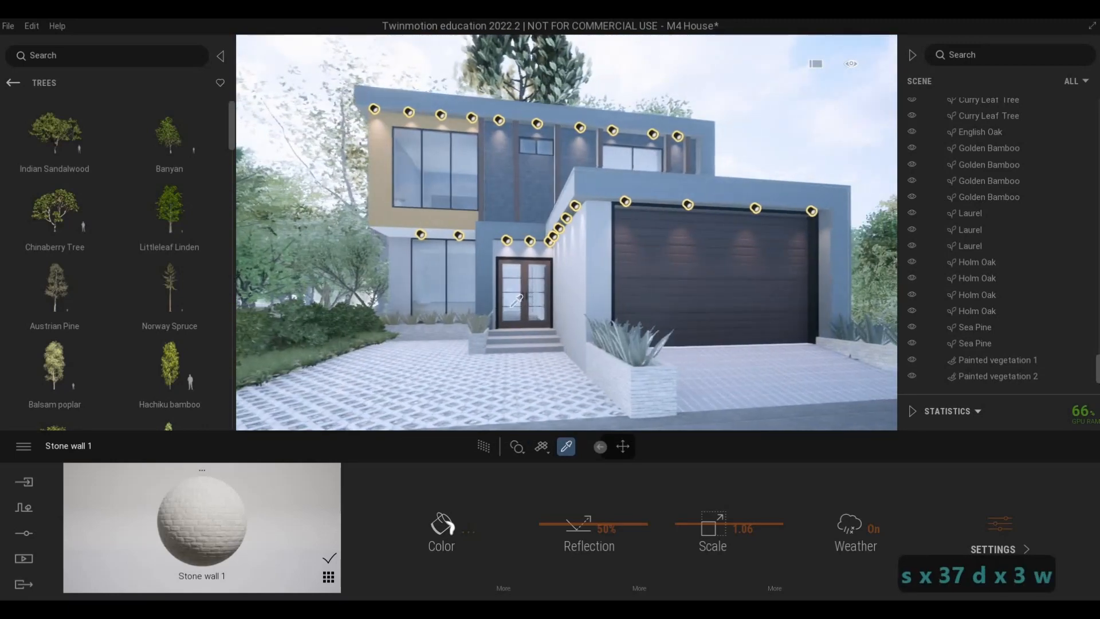
{"action": "key", "text": "Escape"}
{"action": "key", "text": "Escape"}
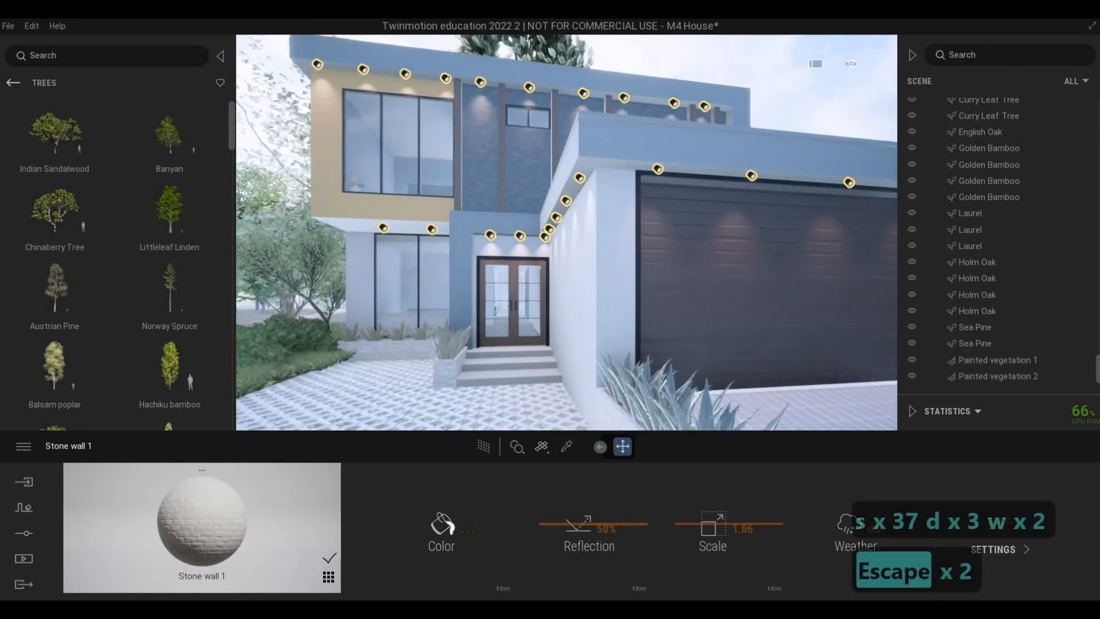
{"action": "key", "text": "d"}
{"action": "key", "text": "d"}
{"action": "key", "text": "s"}
{"action": "key", "text": "a"}
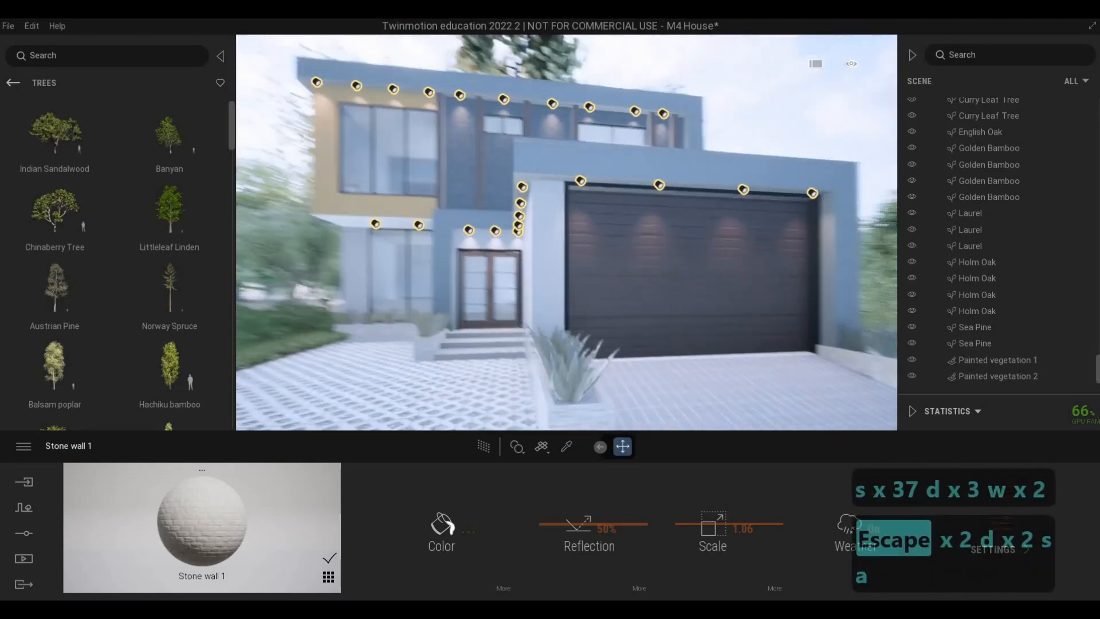
- Sample the Stucco Facade material on the fascia above the garage door and darken its color to grey C6C6C6
{"action": "key", "text": "q"}
{"action": "key", "text": "a"}
{"action": "key", "text": "a"}
{"action": "key", "text": "a"}
{"action": "key", "text": "w"}
{"action": "key", "text": "e"}
{"action": "key", "text": "q"}
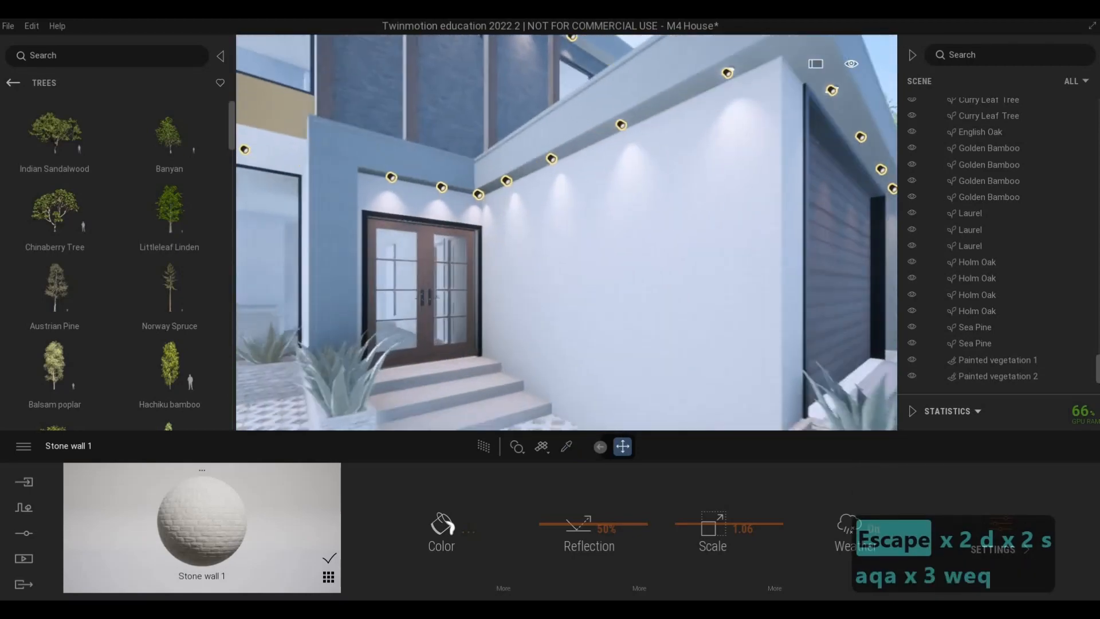
{"action": "key", "text": "e"}
{"action": "key", "text": "d"}
{"action": "key", "text": "q"}
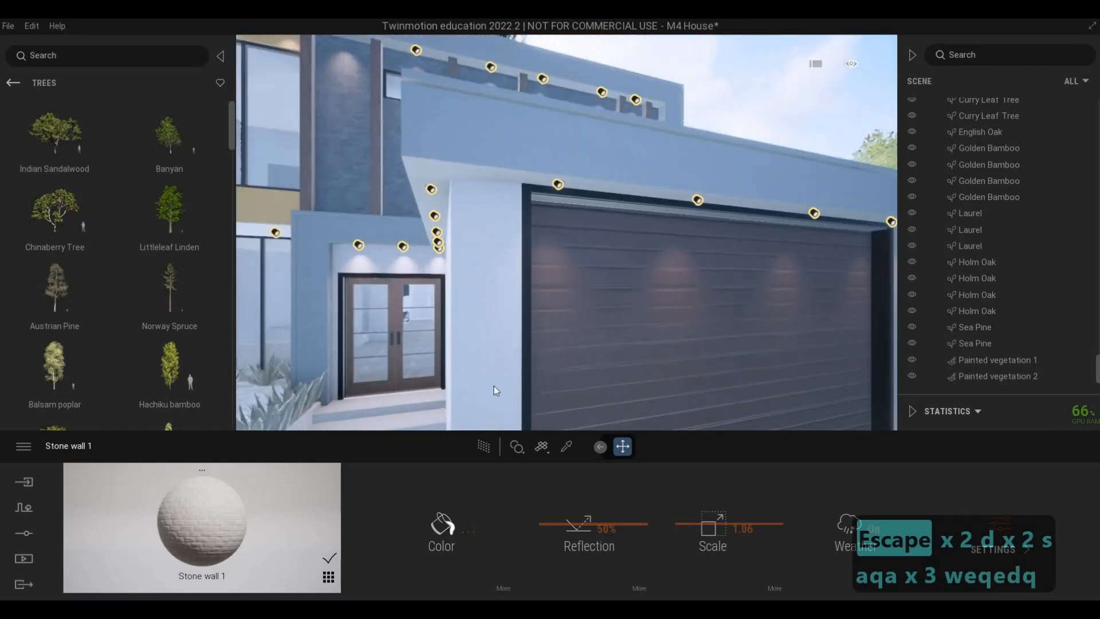
{"action": "key", "text": "s"}
{"action": "left_click", "coordinate": [566, 447]}
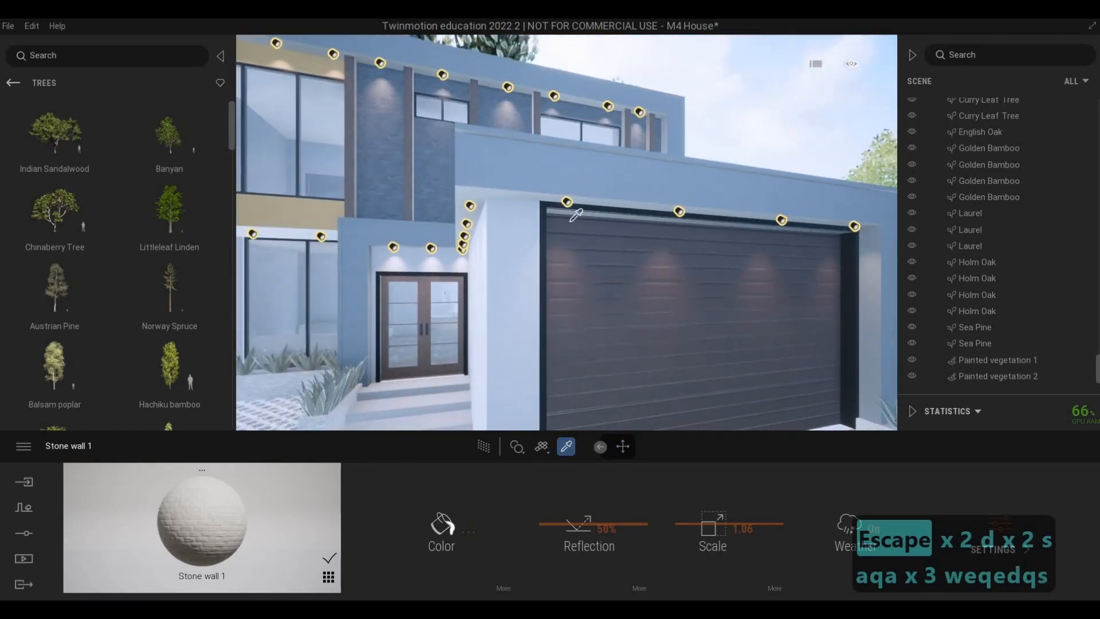
{"action": "left_click", "coordinate": [574, 184]}
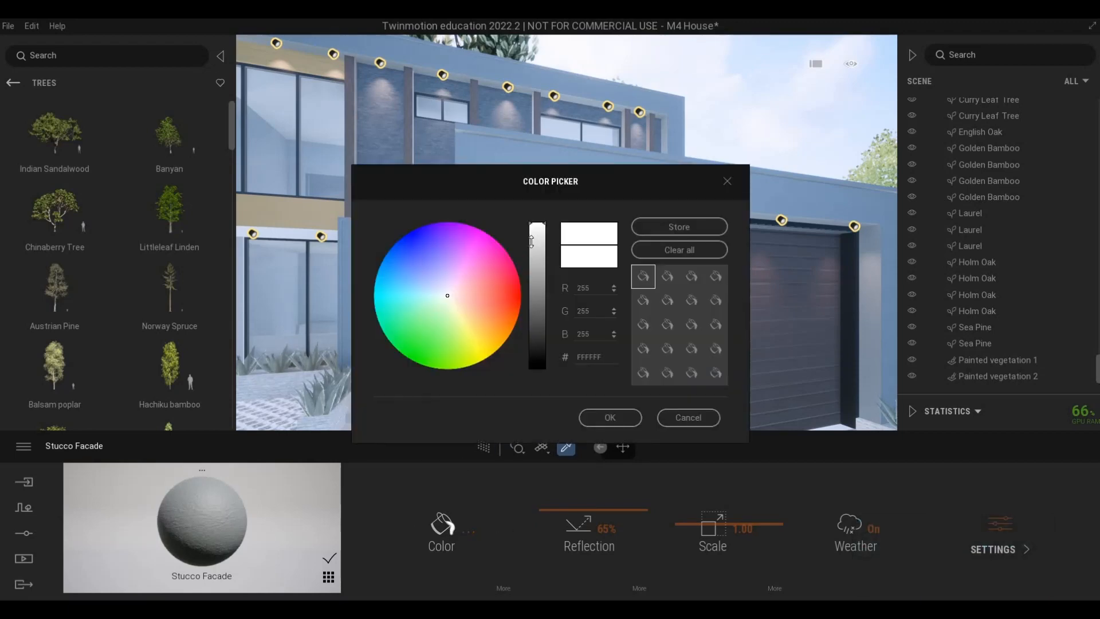
{"action": "left_click_drag", "start_coordinate": [532, 249], "coordinate": [532, 257]}
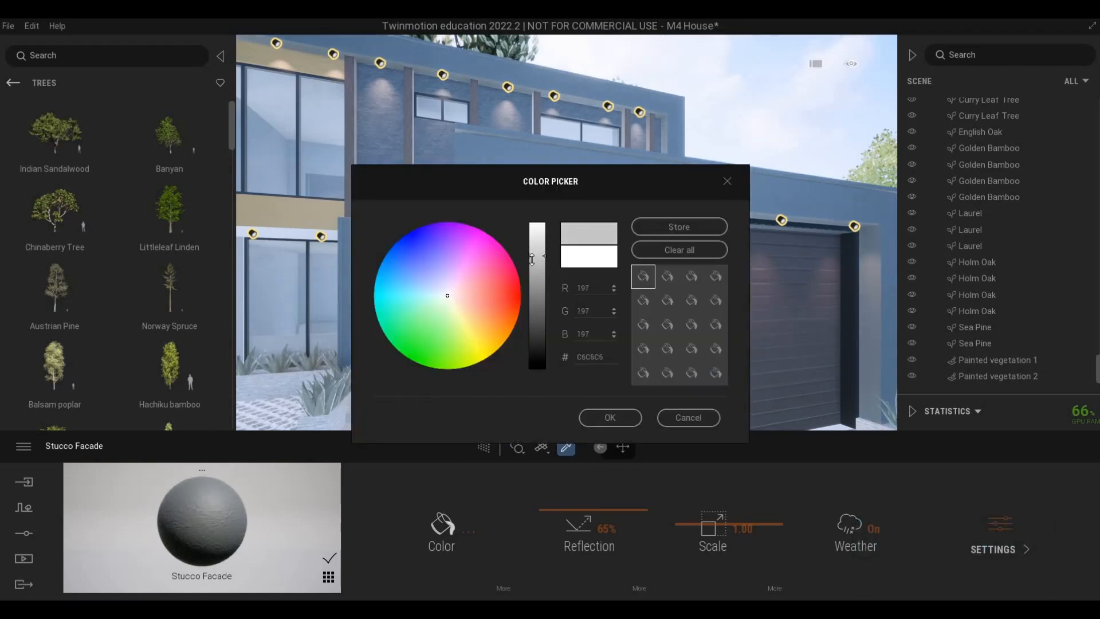
{"action": "left_click", "coordinate": [610, 417]}
- Try a near-black color for the Stucco Facade material of the roof and garage fascias
{"action": "key", "text": "e"}
{"action": "key", "text": "a"}
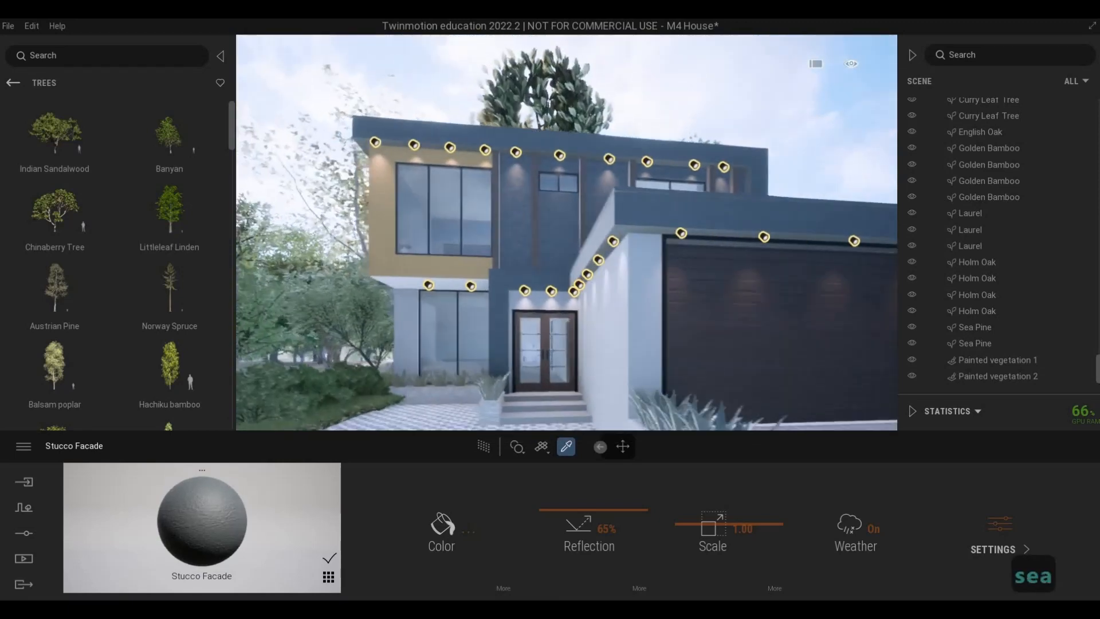
{"action": "key", "text": "w"}
{"action": "key", "text": "w"}
{"action": "key", "text": "w"}
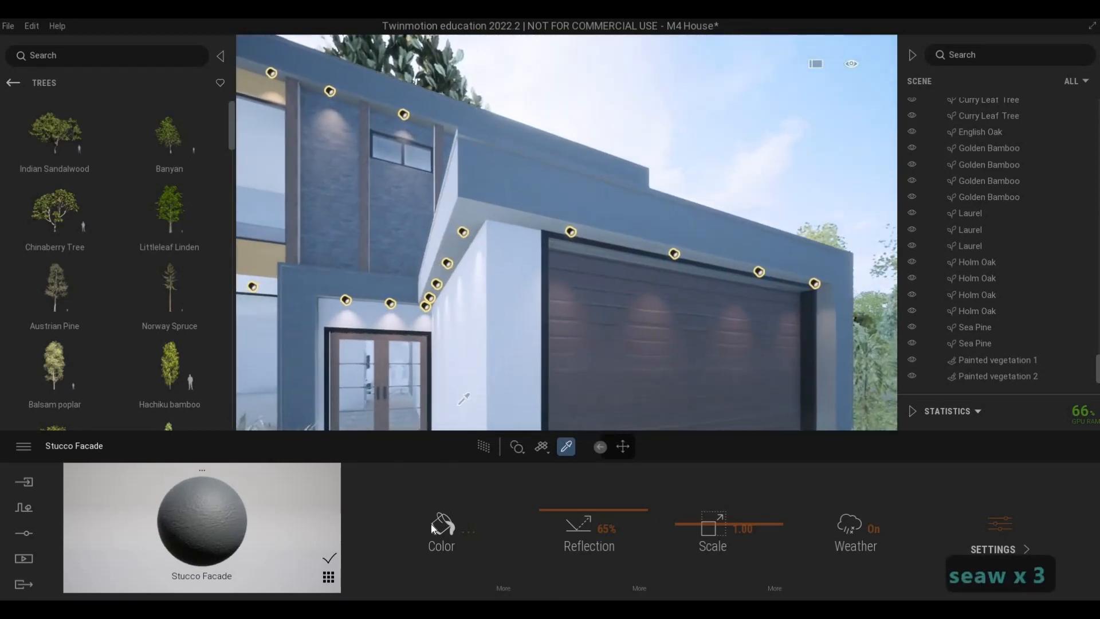
{"action": "left_click", "coordinate": [444, 528]}
{"action": "left_click", "coordinate": [535, 340]}
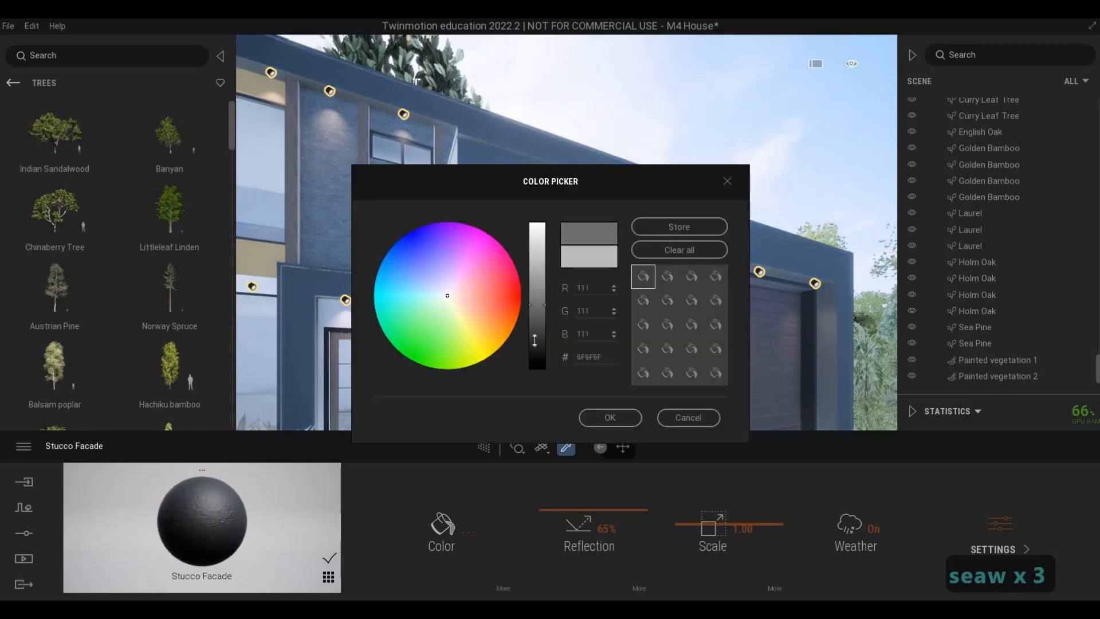
{"action": "left_click", "coordinate": [611, 418]}
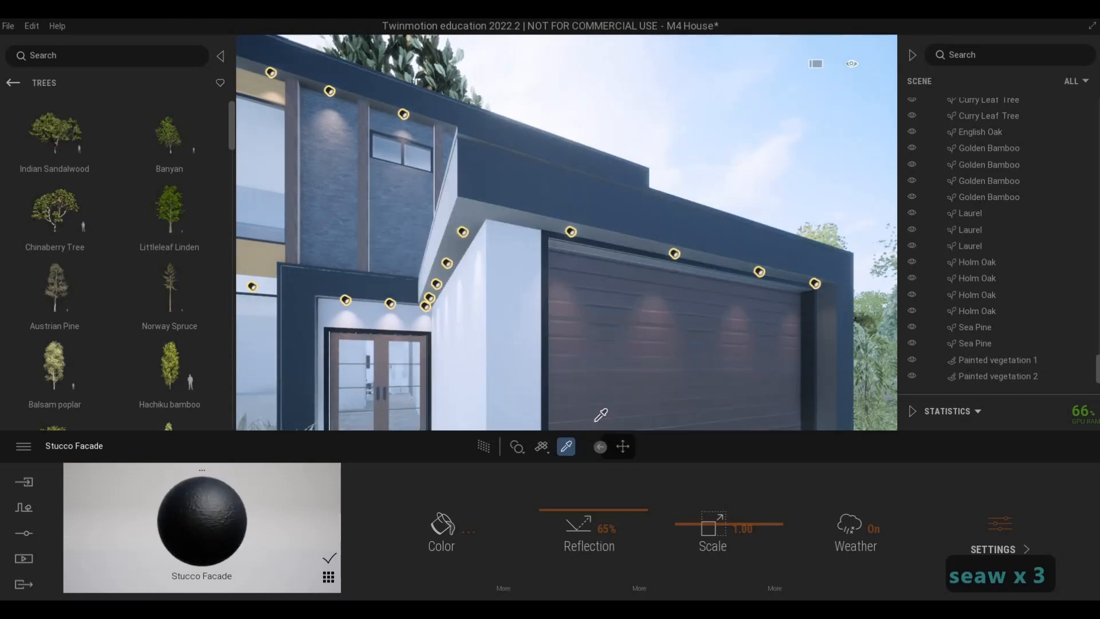
- Check the full house front and undo the last color change of the Stucco Facade material
{"action": "key", "text": "s"}
{"action": "key", "text": "s"}
{"action": "key", "text": "q"}
{"action": "key", "text": "e"}
{"action": "right_click_drag", "start_coordinate": [515, 344], "coordinate": [514, 344]}
{"action": "key", "text": "ctrl+z"}
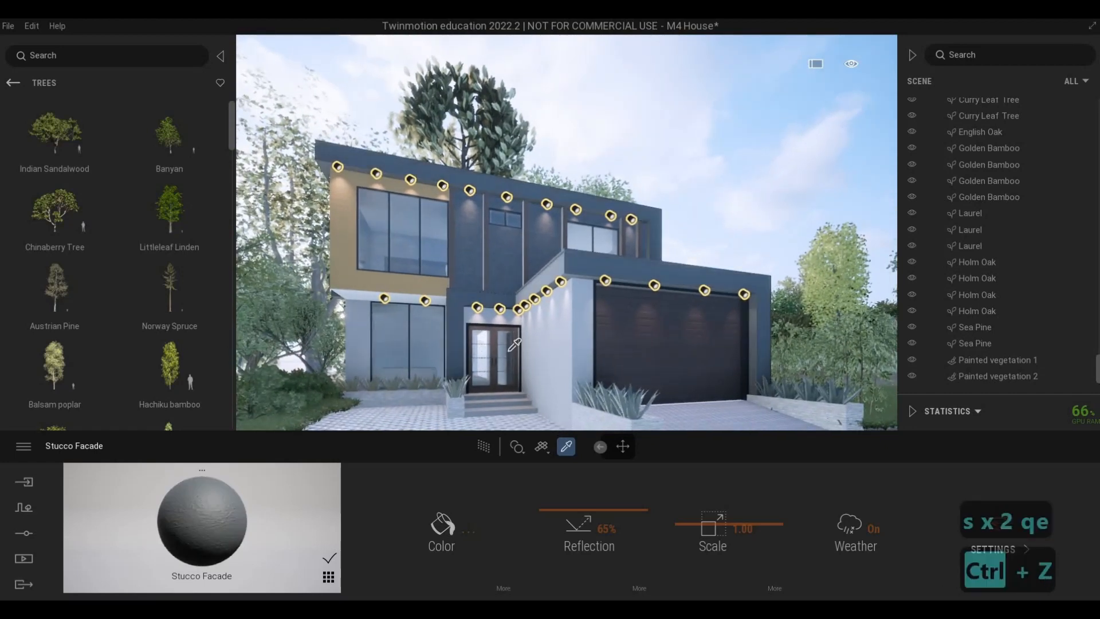
- Examine the grey facade trim and the upper-floor windows of the house front up close
{"action": "key", "text": "d"}
{"action": "key", "text": "w"}
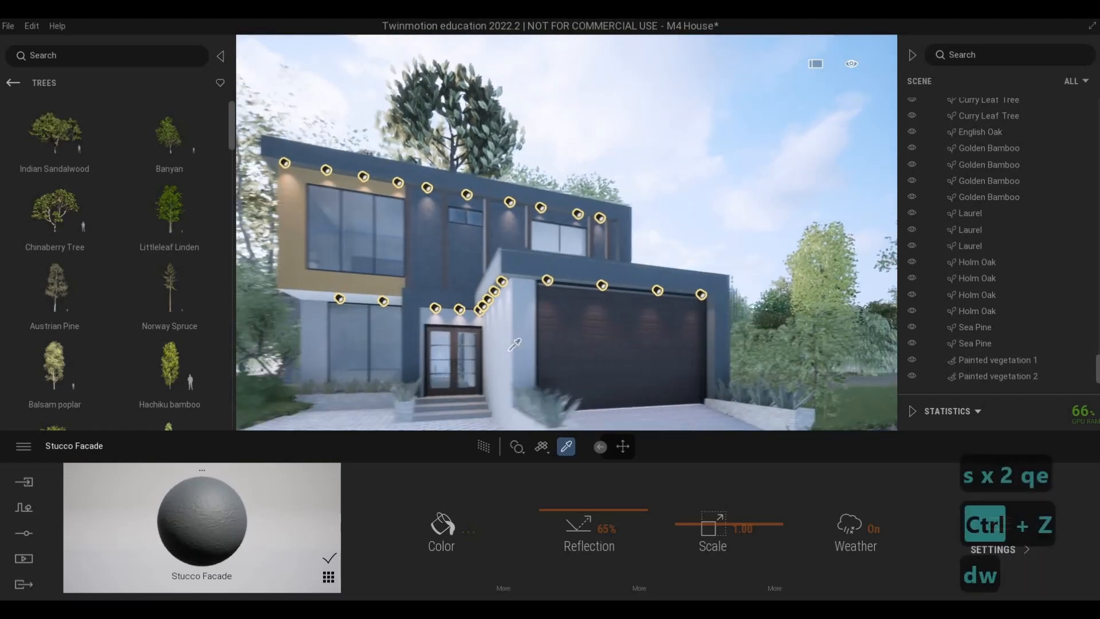
{"action": "key", "text": "a"}
{"action": "key", "text": "w"}
{"action": "key", "text": "a"}
{"action": "key", "text": "Escape"}
{"action": "key", "text": "Escape"}
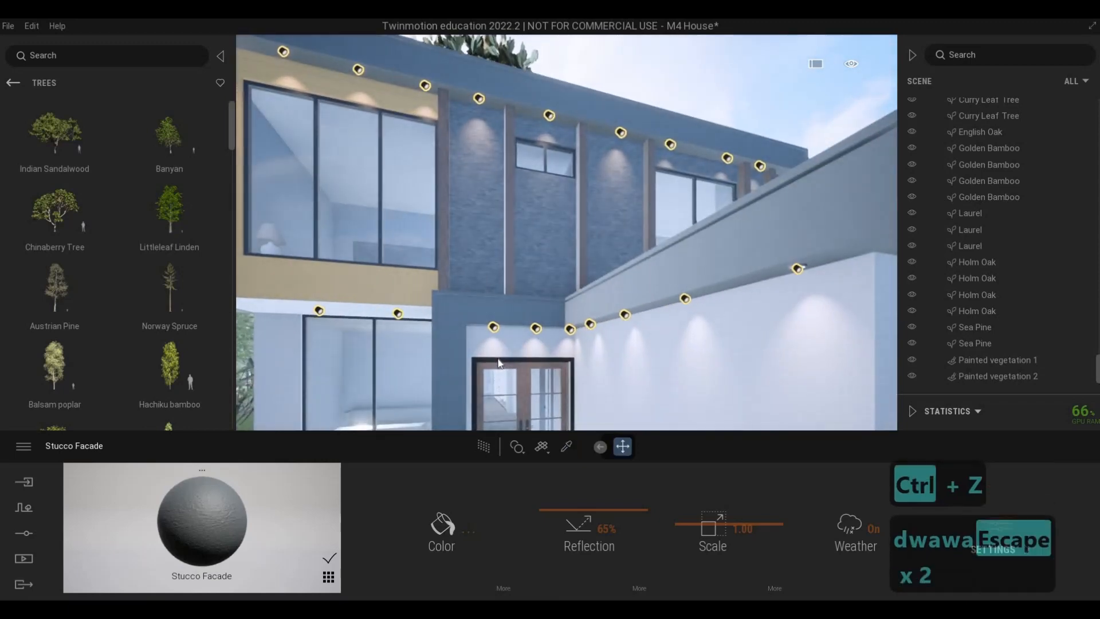
{"action": "key", "text": "a"}
{"action": "key", "text": "w"}
{"action": "key", "text": "q"}
{"action": "key", "text": "w"}
{"action": "key", "text": "a"}
{"action": "key", "text": "s"}
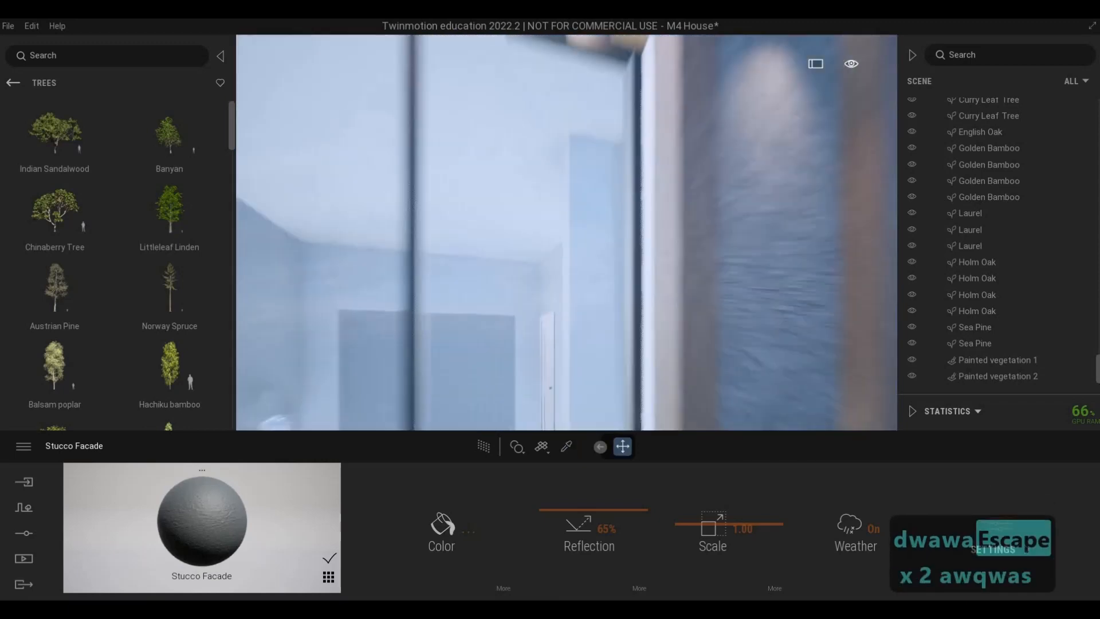
{"action": "key", "text": "d"}
{"action": "key", "text": "s"}
{"action": "key", "text": "d"}
{"action": "key", "text": "d"}
{"action": "key", "text": "s"}
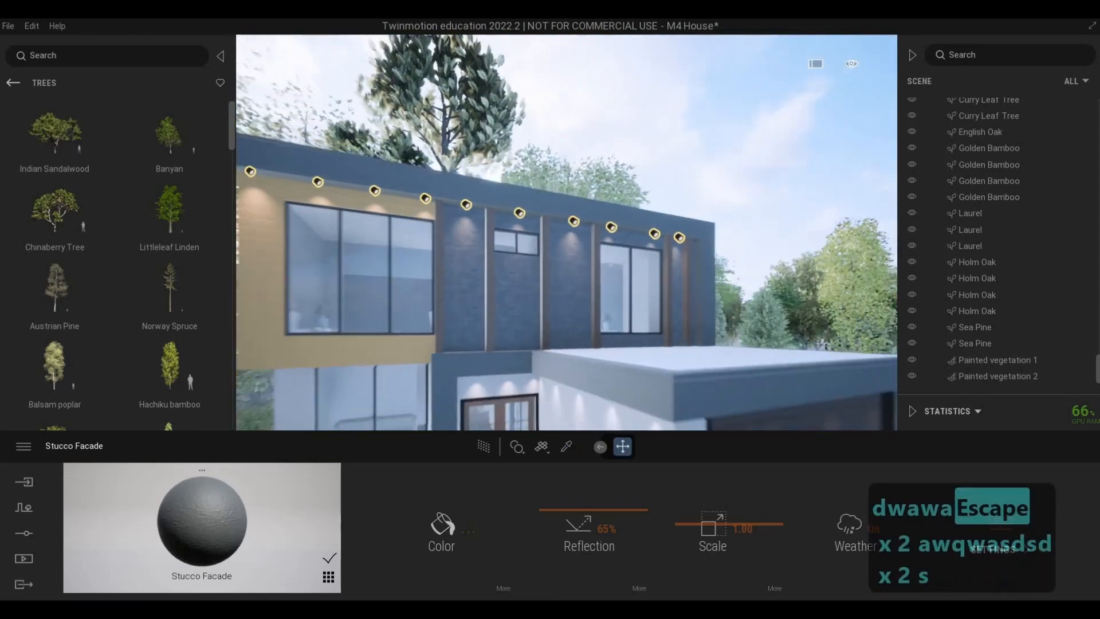
- Examine the full house front from its left side, between the trees and the paved driveway
{"action": "key", "text": "e"}
{"action": "key", "text": "s"}
{"action": "key", "text": "e"}
{"action": "key", "text": "a"}
{"action": "key", "text": "w"}
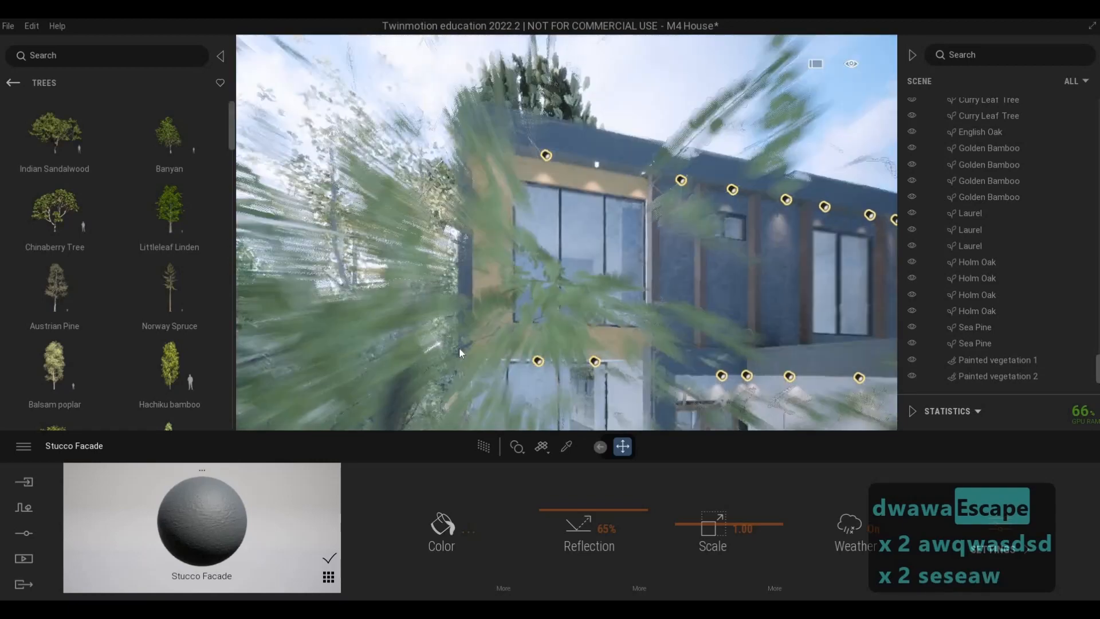
{"action": "key", "text": "w"}
{"action": "key", "text": "w"}
{"action": "key", "text": "w"}
{"action": "key", "text": "w"}
{"action": "key", "text": "w"}
{"action": "key", "text": "w"}
{"action": "key", "text": "w"}
{"action": "key", "text": "w"}
{"action": "key", "text": "w"}
{"action": "key", "text": "w"}
{"action": "key", "text": "s"}
{"action": "key", "text": "s"}
{"action": "key", "text": "s"}
{"action": "key", "text": "d"}
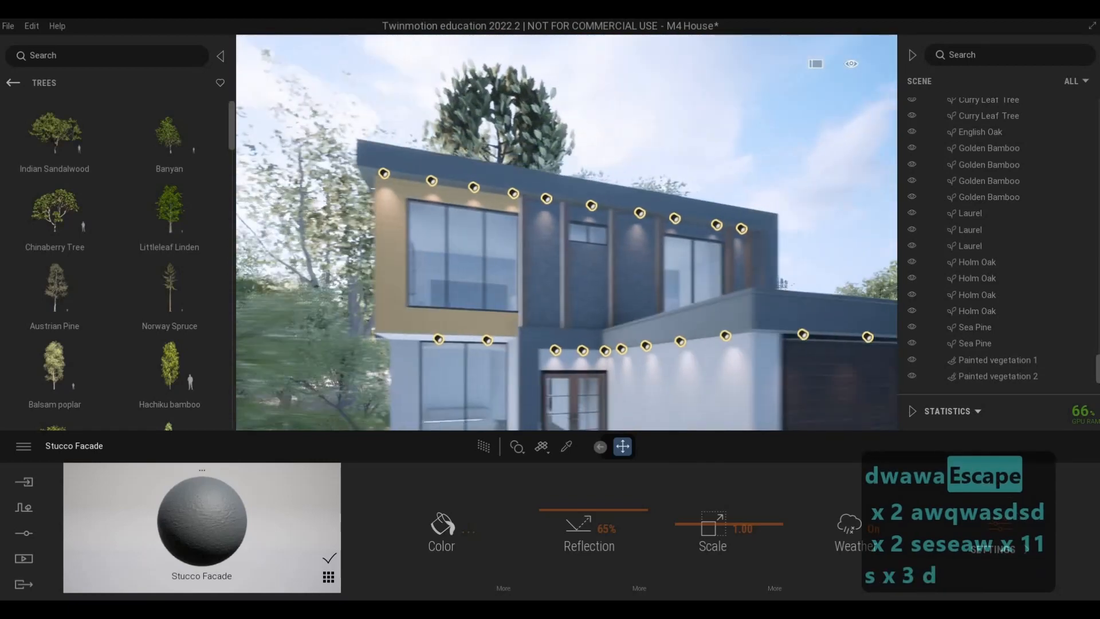
{"action": "key", "text": "s"}
{"action": "key", "text": "e"}
{"action": "key", "text": "s"}
{"action": "key", "text": "a"}
{"action": "key", "text": "s"}
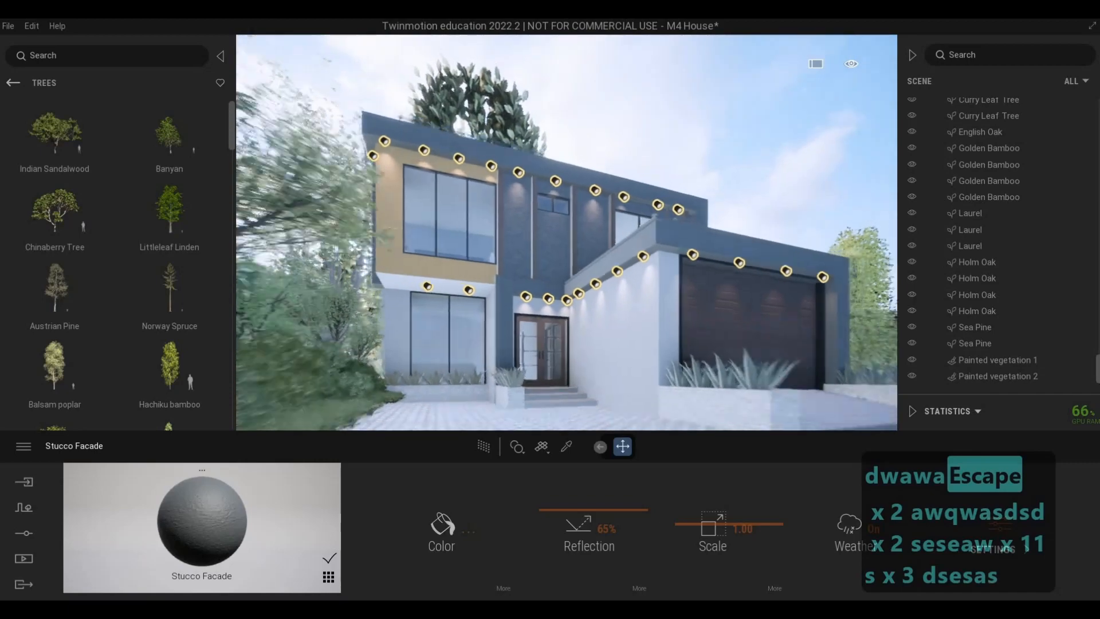
{"action": "key", "text": "d"}
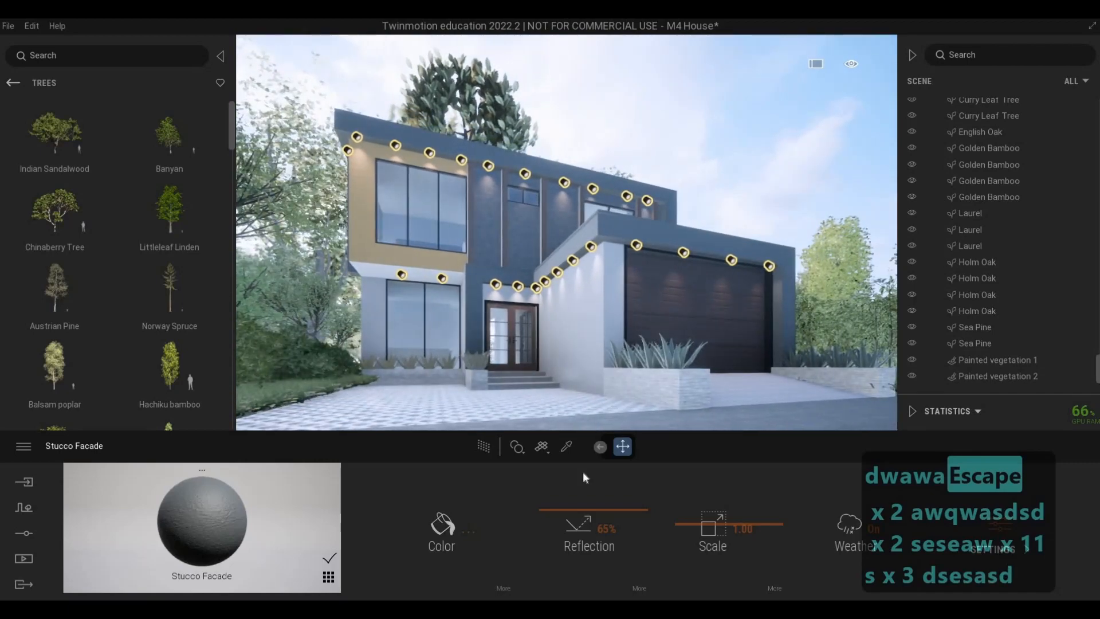
- Try a texture scale of 7.04 for the Stucco Facade material
{"action": "left_click", "coordinate": [567, 447]}
{"action": "key", "text": "w"}
{"action": "key", "text": "w"}
{"action": "key", "text": "w"}
{"action": "key", "text": "w"}
{"action": "key", "text": "w"}
{"action": "key", "text": "w"}
{"action": "key", "text": "w"}
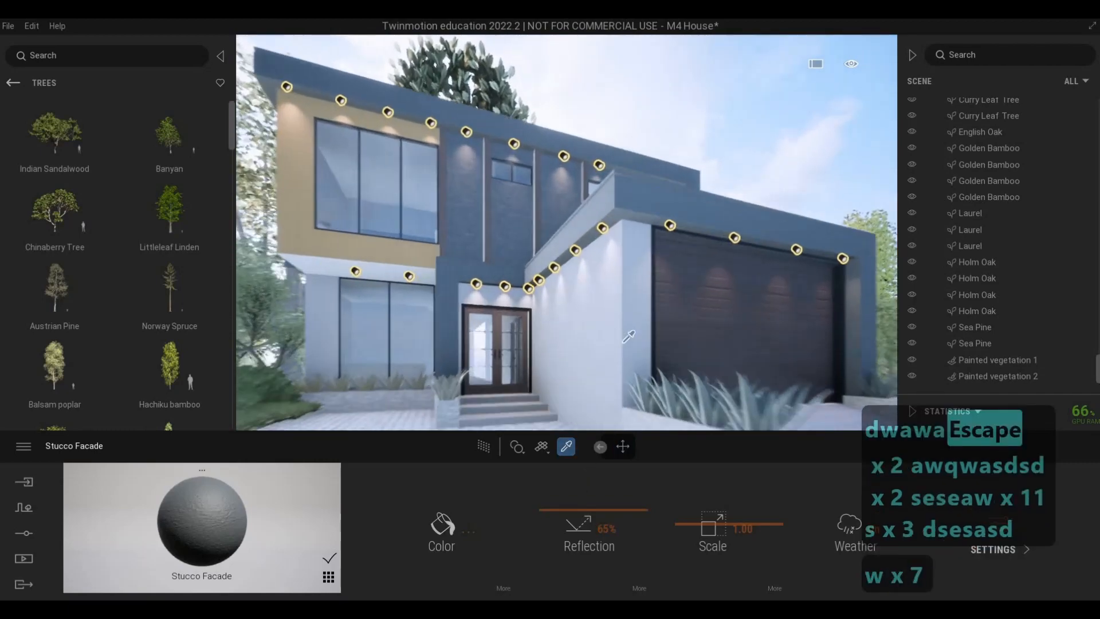
{"action": "key", "text": "e"}
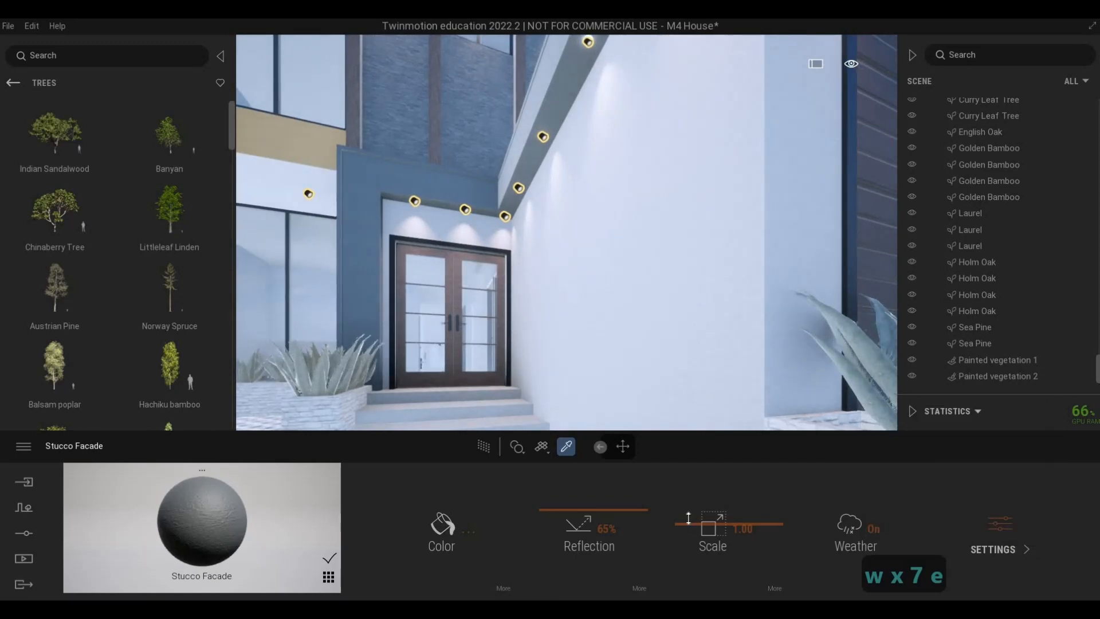
{"action": "left_click_drag", "start_coordinate": [688, 517], "coordinate": [689, 484]}
- Check the wall beside the entrance up close and try a Stucco Facade texture scale of 9.43
{"action": "key", "text": "w"}
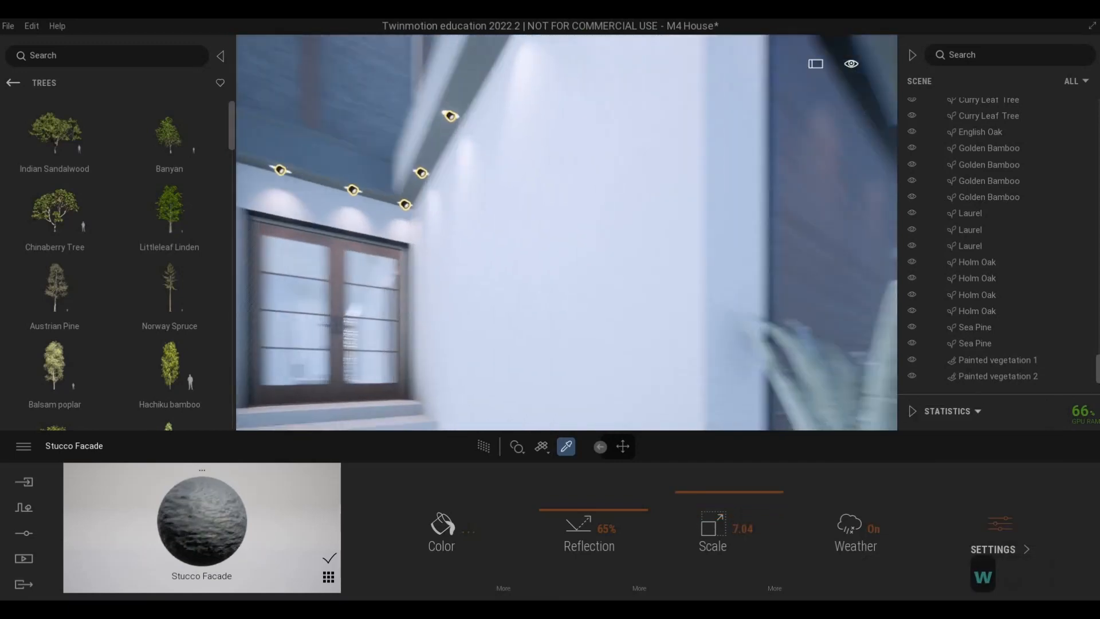
{"action": "key", "text": "a"}
{"action": "key", "text": "w"}
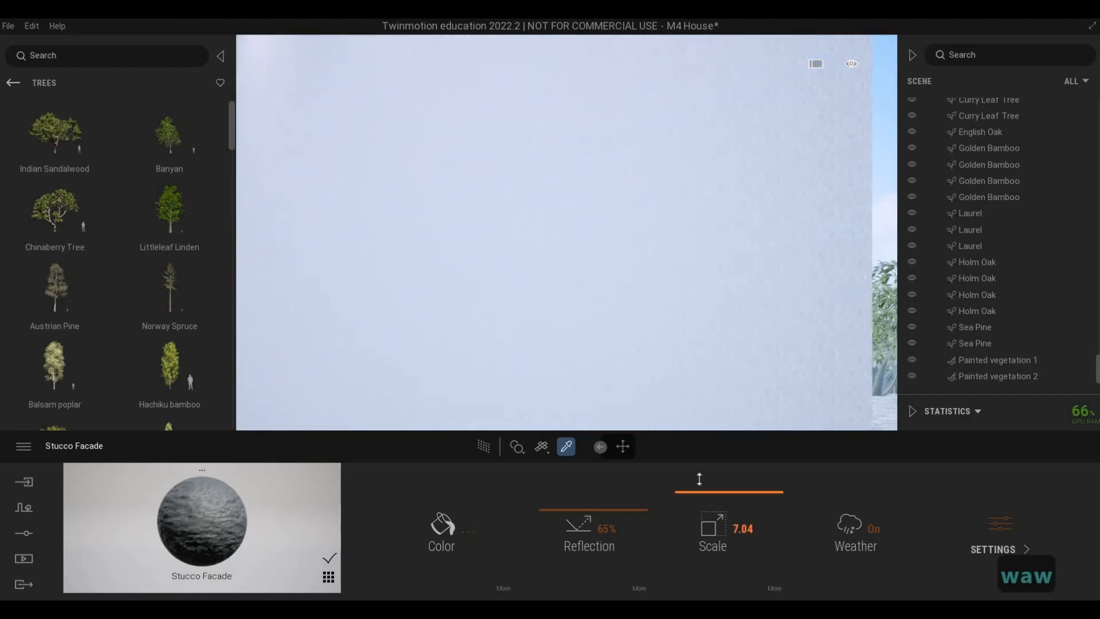
{"action": "left_click_drag", "start_coordinate": [699, 479], "coordinate": [695, 476]}
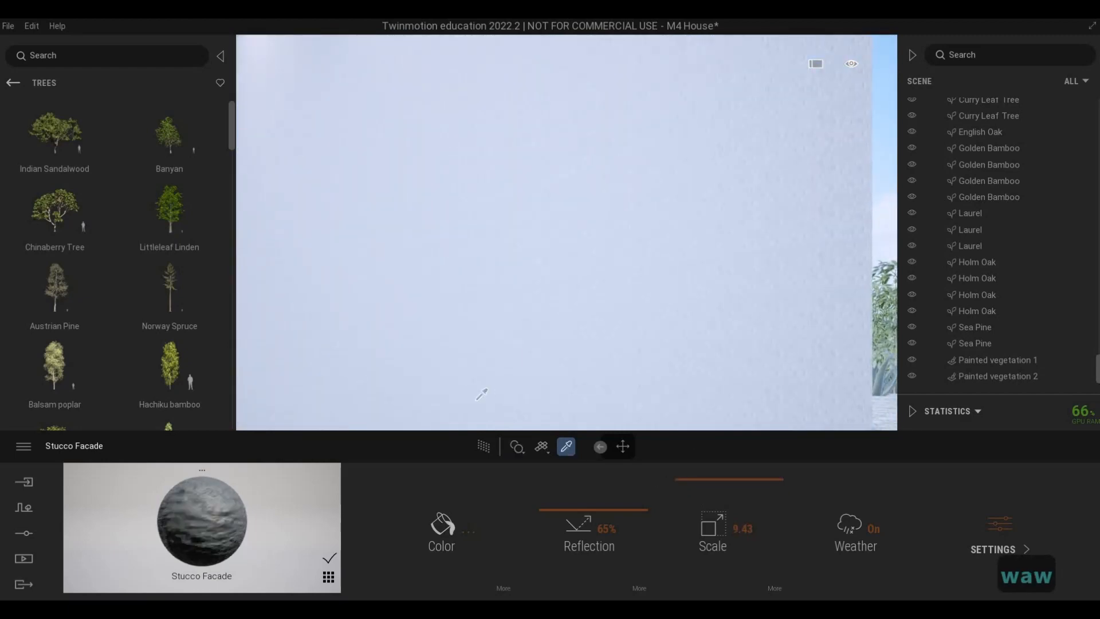
- Undo both texture scale changes of the Stucco Facade material
{"action": "key", "text": "ctrl+z"}
{"action": "key", "text": "s"}
{"action": "key", "text": "s"}
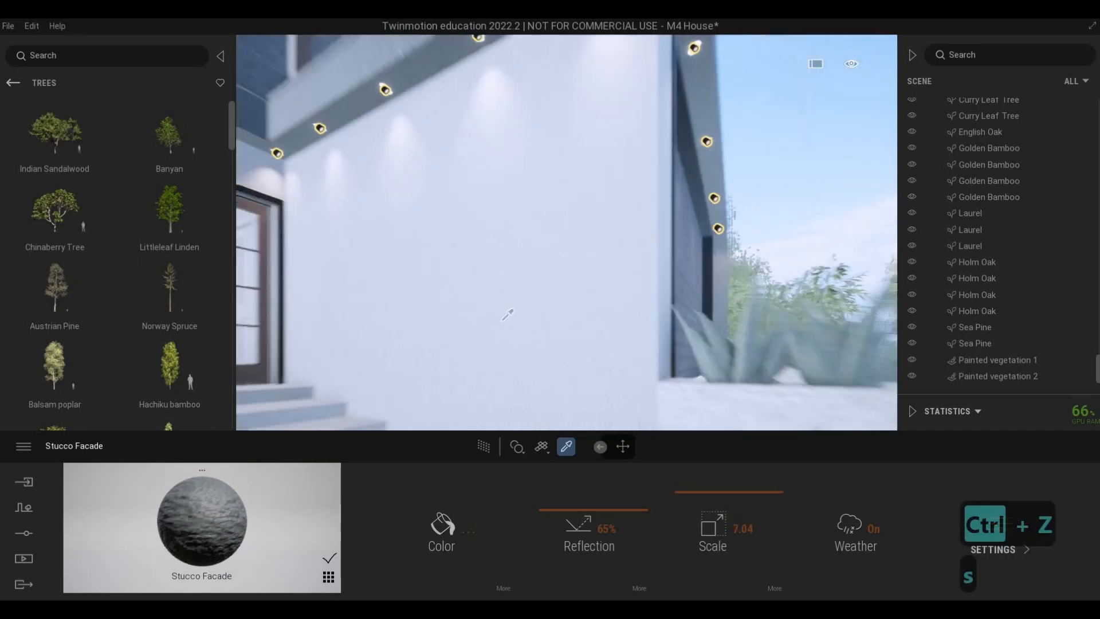
{"action": "key", "text": "d"}
{"action": "key", "text": "w"}
{"action": "key", "text": "ctrl+z"}
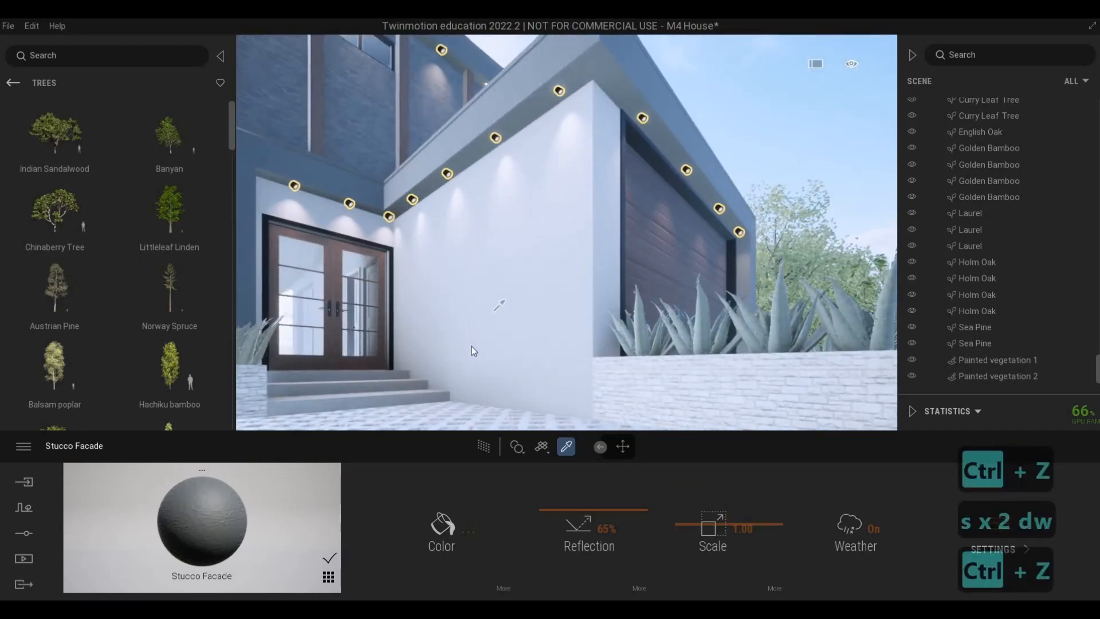
- Sample the Stone wall 1 material from the low white planter wall in front of the garage
{"action": "key", "text": "Escape"}
{"action": "key", "text": "Escape"}
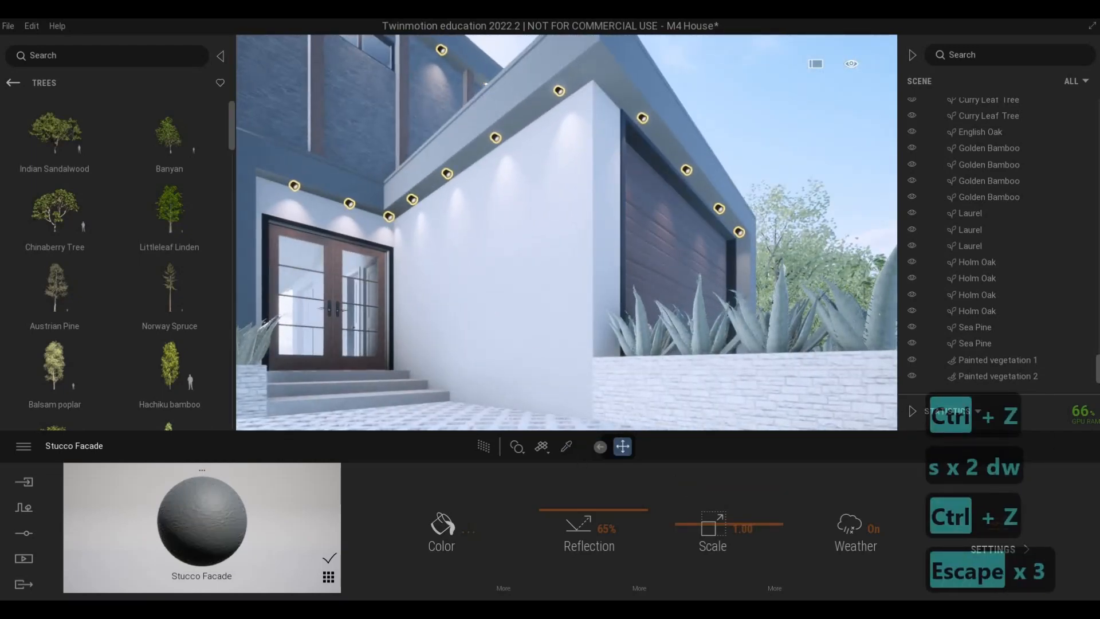
{"action": "left_click", "coordinate": [566, 446]}
{"action": "left_click", "coordinate": [657, 392]}
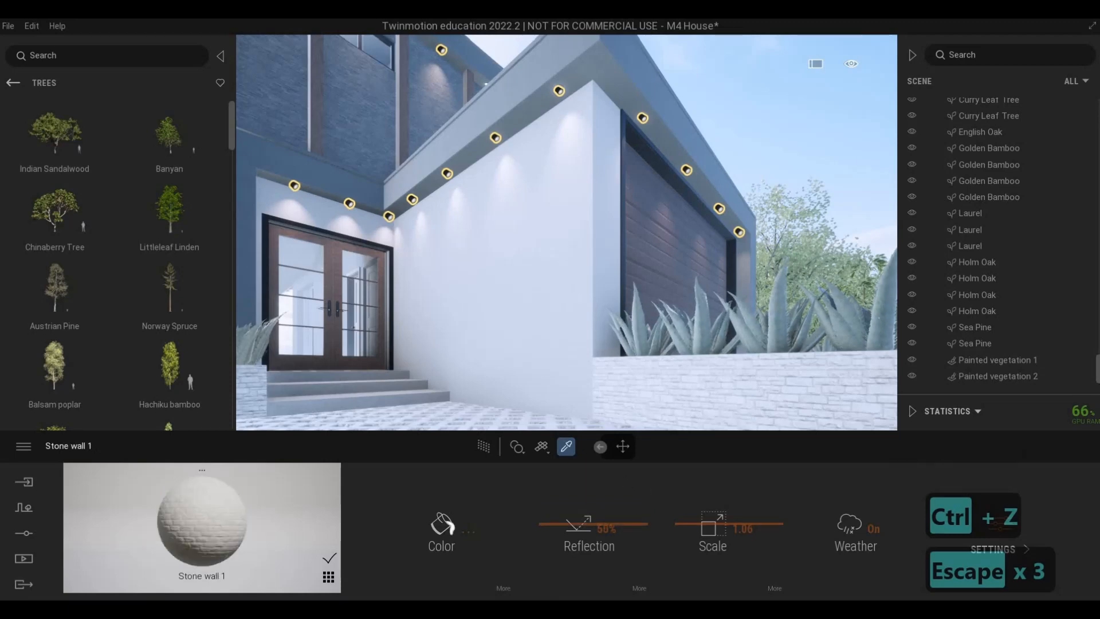
- Try a texture scale of 7.80 for the Stone wall 1 material and check it on the wall beside the entrance
{"action": "key", "text": "w"}
{"action": "key", "text": "a"}
{"action": "key", "text": "w"}
{"action": "key", "text": "a"}
{"action": "key", "text": "w"}
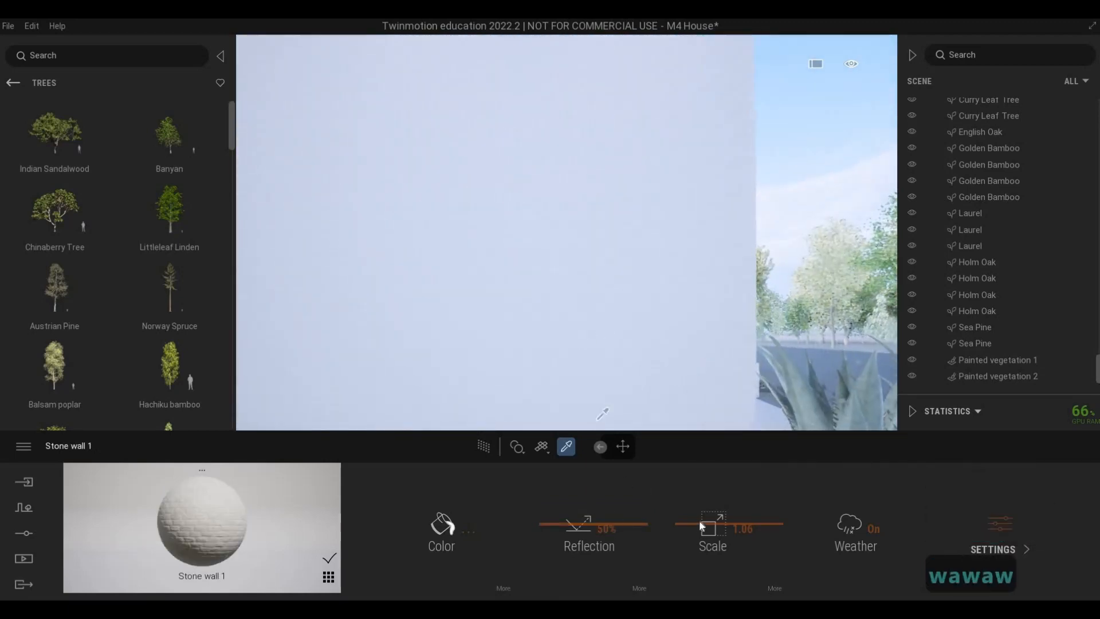
{"action": "left_click_drag", "start_coordinate": [699, 520], "coordinate": [660, 421]}
{"action": "key", "text": "s"}
{"action": "key", "text": "d"}
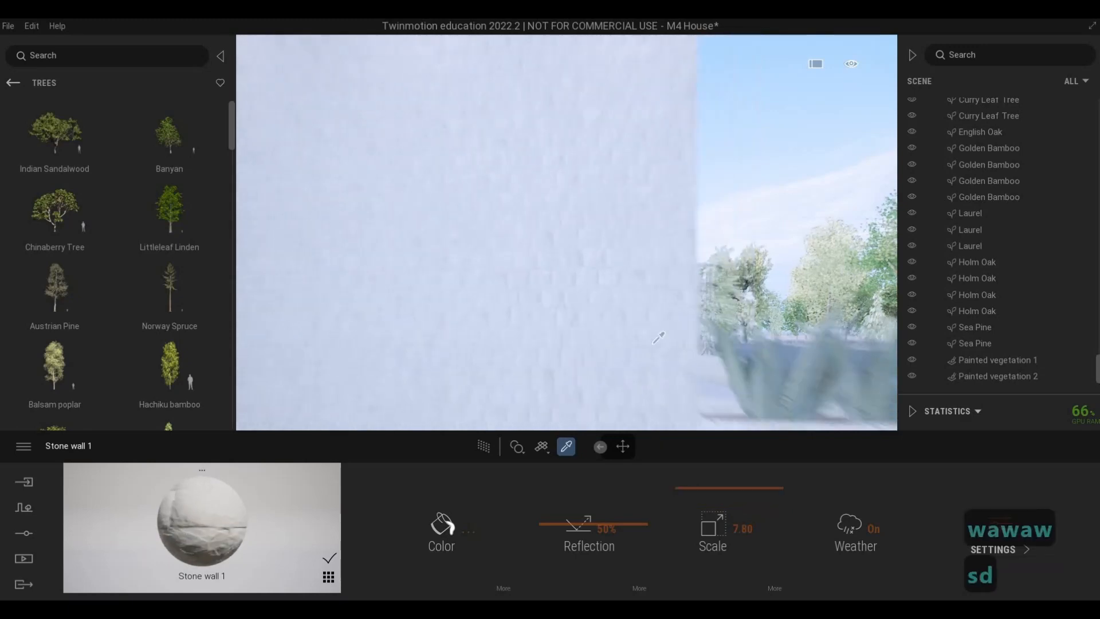
{"action": "key", "text": "s"}
{"action": "key", "text": "d"}
{"action": "key", "text": "q"}
{"action": "key", "text": "a"}
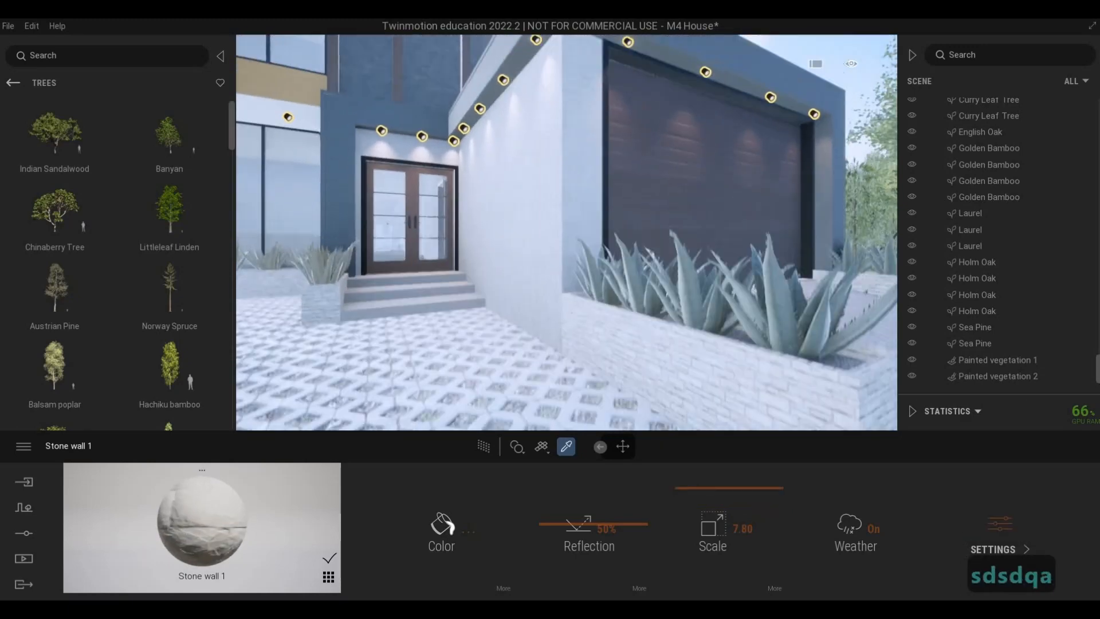
- Set the texture scale of the Stone wall 1 material to 10.00 while viewing the entrance wall up close
{"action": "key", "text": "w"}
{"action": "key", "text": "d"}
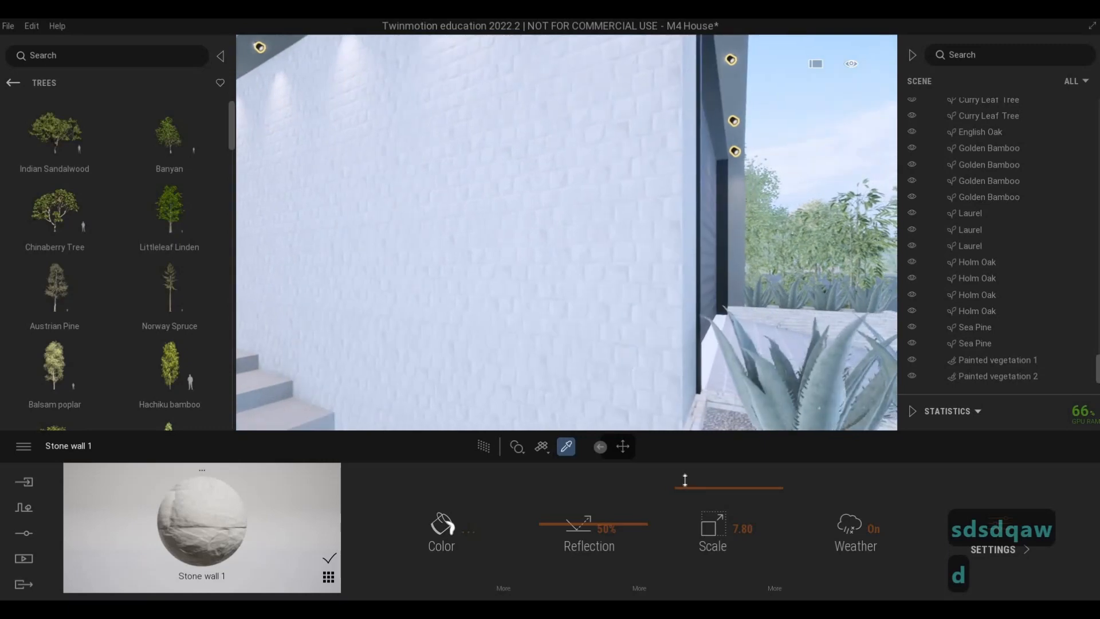
{"action": "left_click_drag", "start_coordinate": [685, 481], "coordinate": [685, 450]}
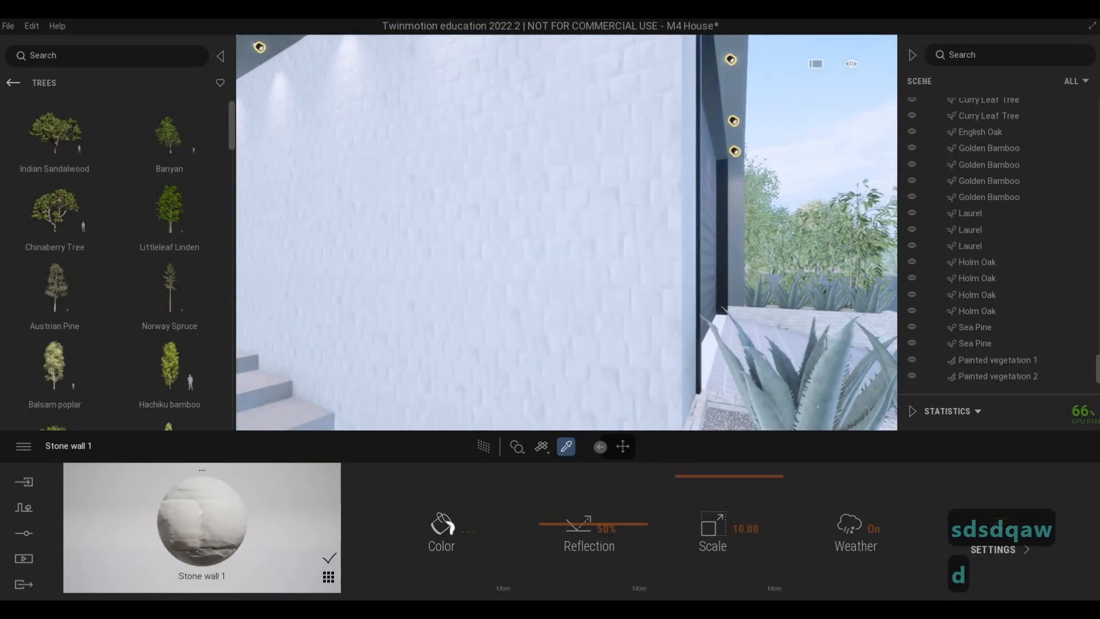
- Examine the entrance wall, garage front and upper facade from farther back, leaving the material picker
{"action": "key", "text": "d"}
{"action": "key", "text": "s"}
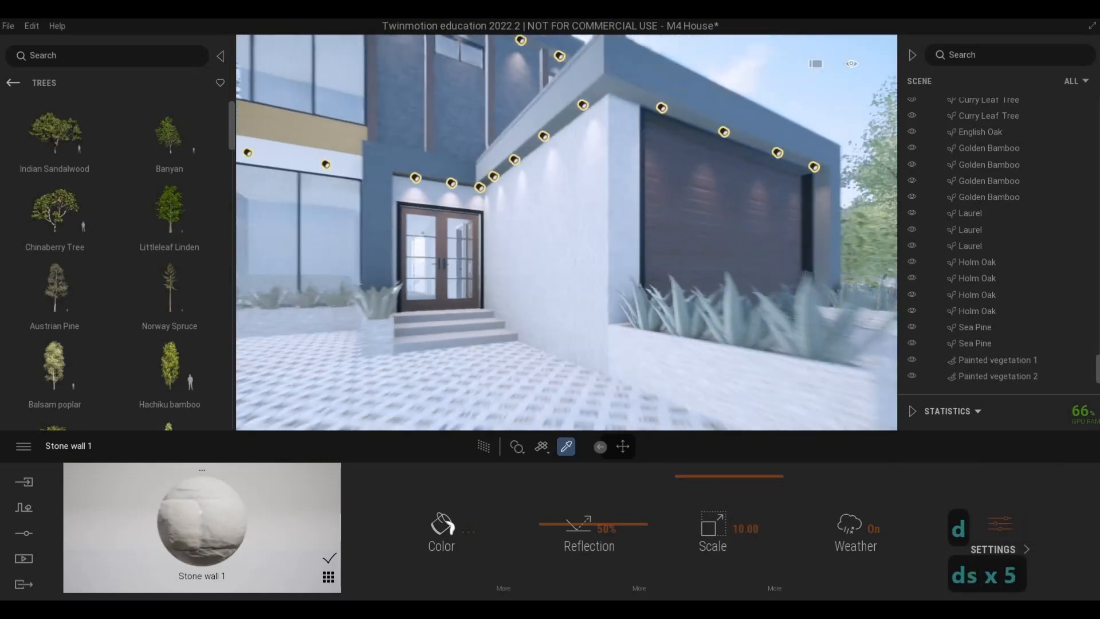
{"action": "key", "text": "s"}
{"action": "key", "text": "s"}
{"action": "key", "text": "s"}
{"action": "key", "text": "s"}
{"action": "key", "text": "d"}
{"action": "key", "text": "Escape"}
{"action": "key", "text": "Escape"}
{"action": "key", "text": "d"}
{"action": "key", "text": "w"}
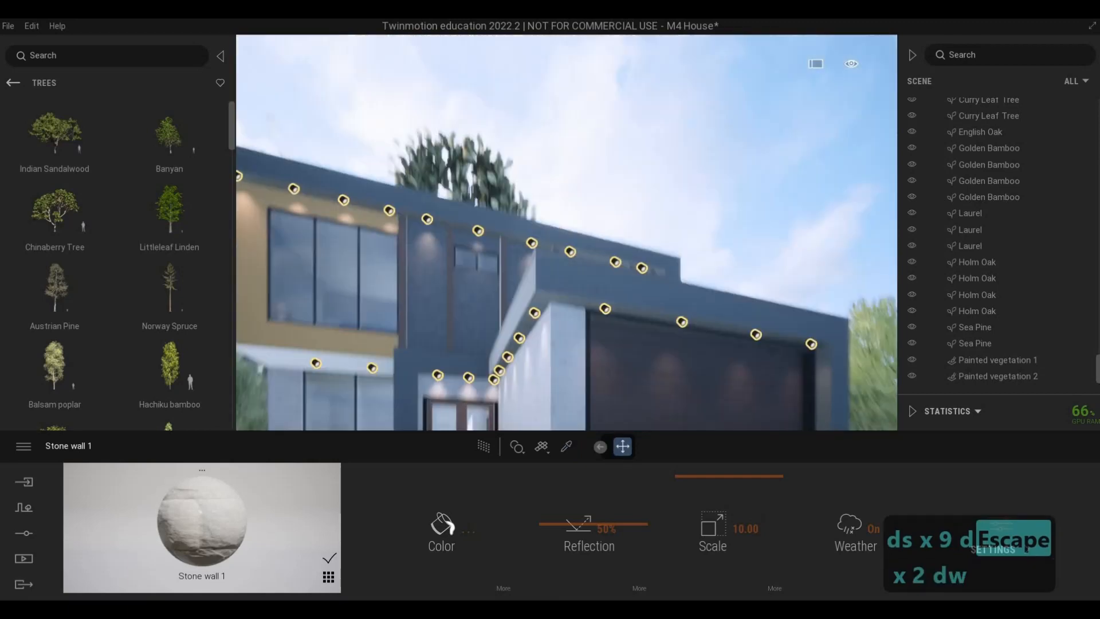
- Pick the Stucco Facade material on the band above the garage and set its scale to 2.15
{"action": "key", "text": "q"}
{"action": "key", "text": "e"}
{"action": "key", "text": "s"}
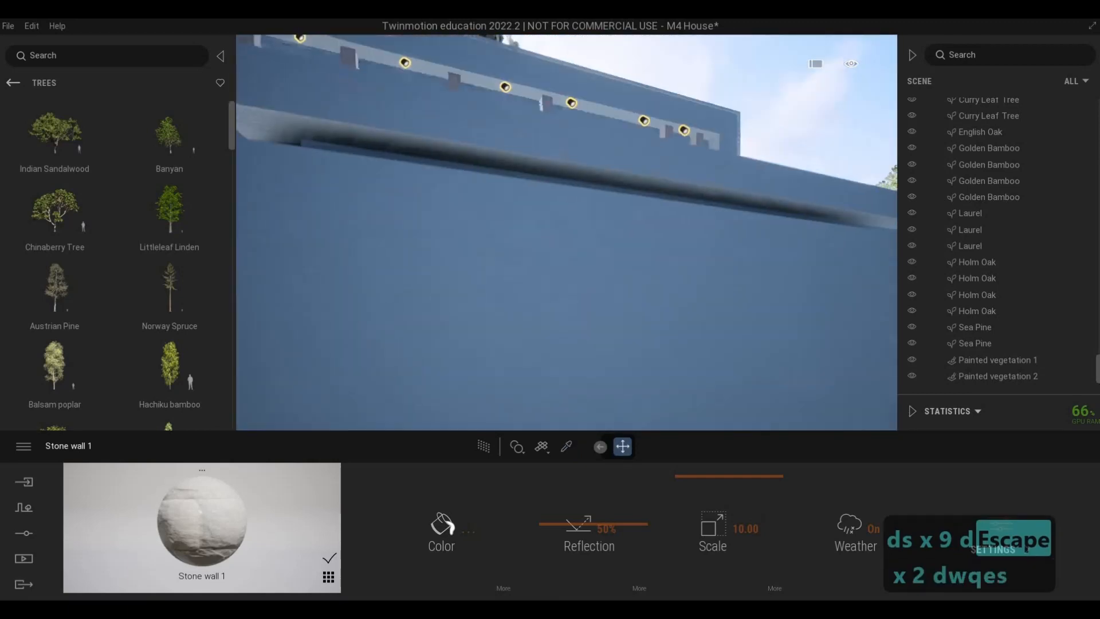
{"action": "key", "text": "s"}
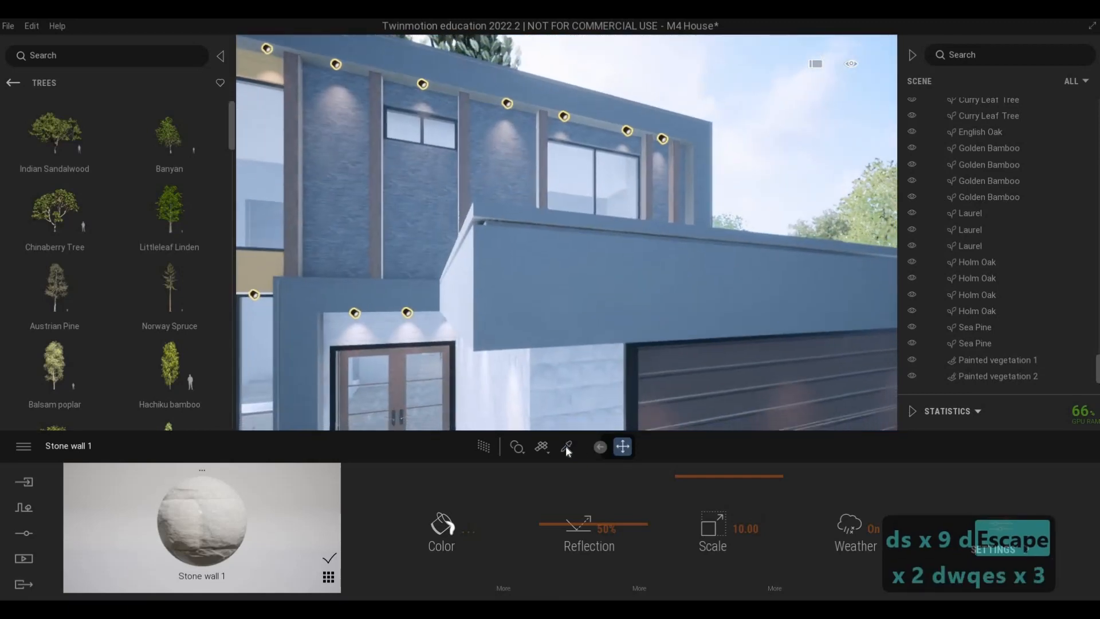
{"action": "left_click", "coordinate": [566, 446]}
{"action": "left_click", "coordinate": [607, 314]}
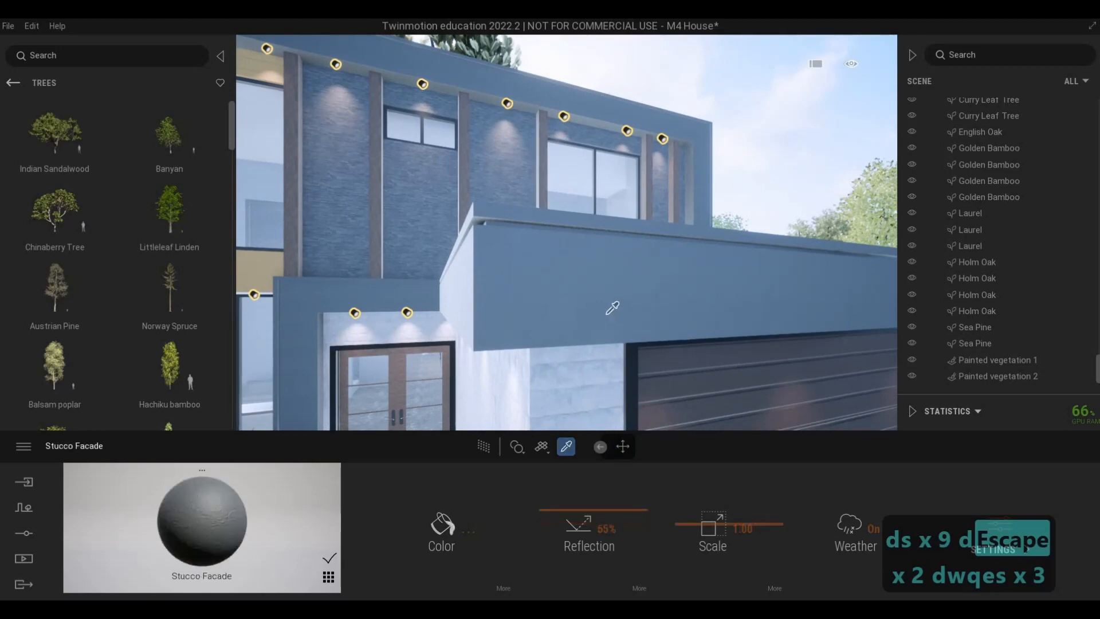
{"action": "left_click_drag", "start_coordinate": [693, 523], "coordinate": [691, 517]}
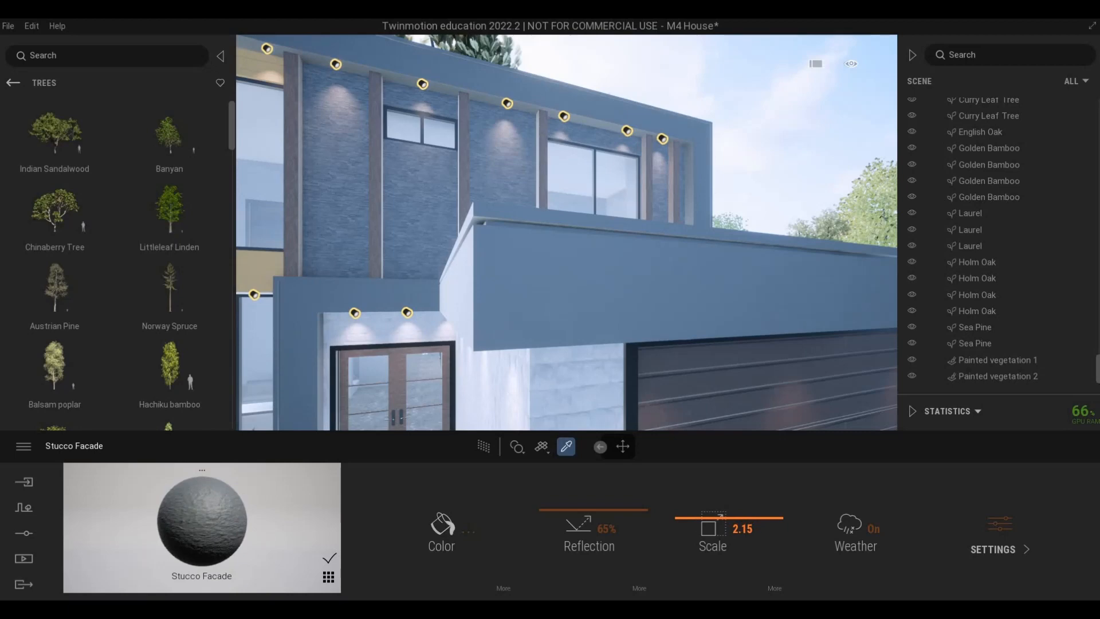
{"action": "key", "text": "s"}
{"action": "key", "text": "Escape"}
{"action": "key", "text": "Escape"}
- Pick the Stacked stone 05 material on the upper-floor wall and set its scale to 7.90
{"action": "key", "text": "a"}
{"action": "key", "text": "w"}
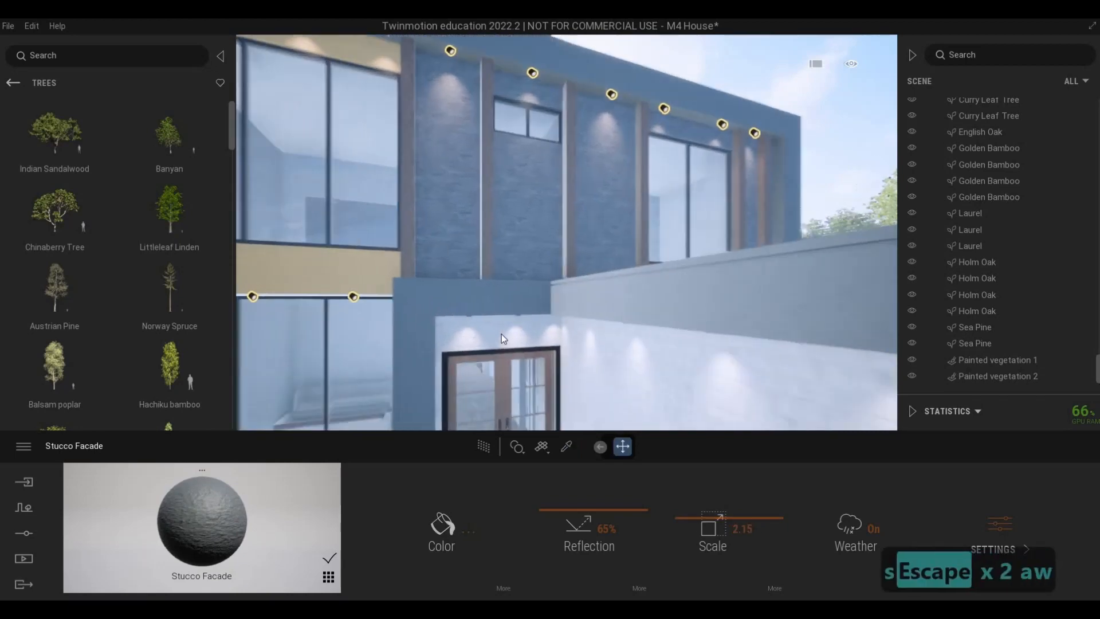
{"action": "key", "text": "w"}
{"action": "key", "text": "q"}
{"action": "key", "text": "q"}
{"action": "key", "text": "a"}
{"action": "key", "text": "w"}
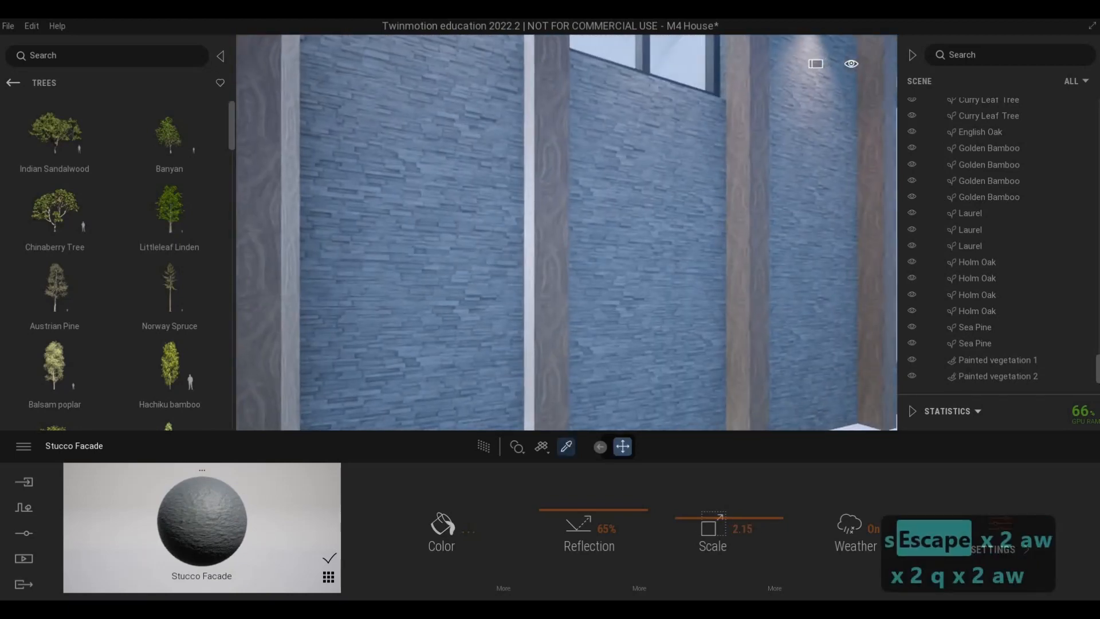
{"action": "left_click", "coordinate": [473, 335]}
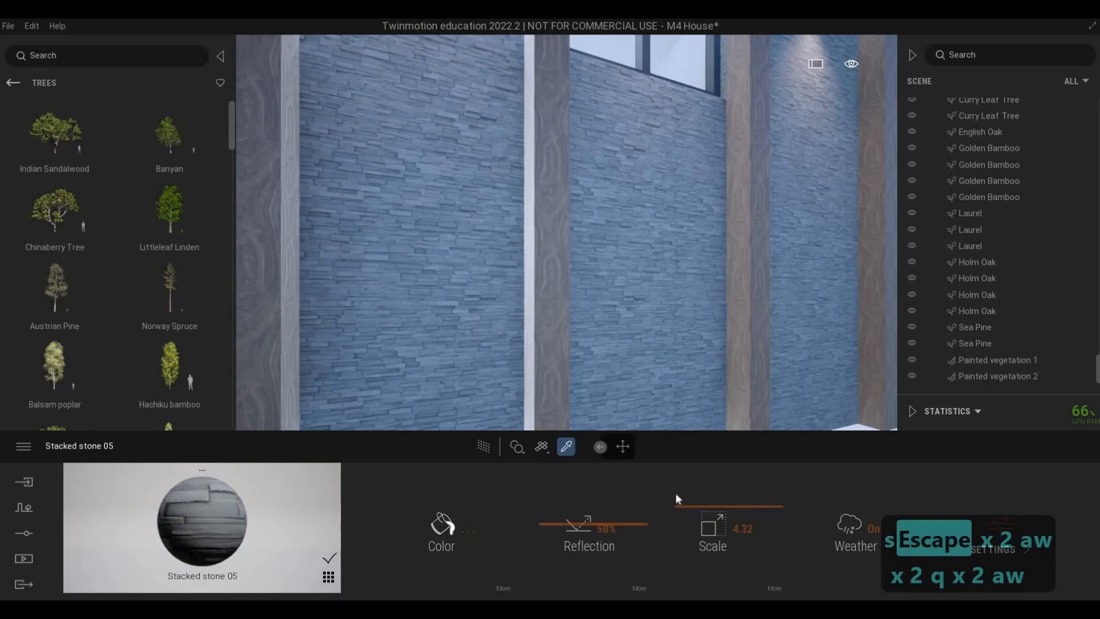
{"action": "left_click_drag", "start_coordinate": [676, 503], "coordinate": [641, 409]}
- Examine the house exterior from the entrance and driveway, the garage door and the street
{"action": "key", "text": "s"}
{"action": "key", "text": "s"}
{"action": "key", "text": "s"}
{"action": "key", "text": "s"}
{"action": "key", "text": "e"}
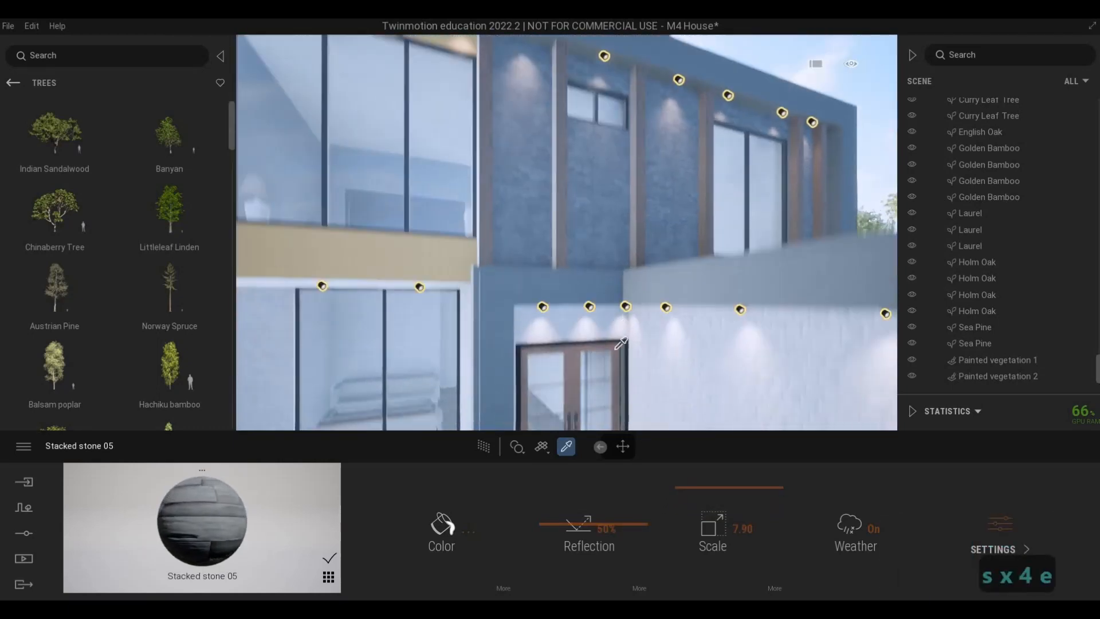
{"action": "key", "text": "e"}
{"action": "key", "text": "e"}
{"action": "key", "text": "e"}
{"action": "key", "text": "s"}
{"action": "key", "text": "s"}
{"action": "key", "text": "s"}
{"action": "key", "text": "s"}
{"action": "key", "text": "s"}
{"action": "key", "text": "s"}
{"action": "key", "text": "s"}
{"action": "key", "text": "Escape"}
{"action": "key", "text": "Escape"}
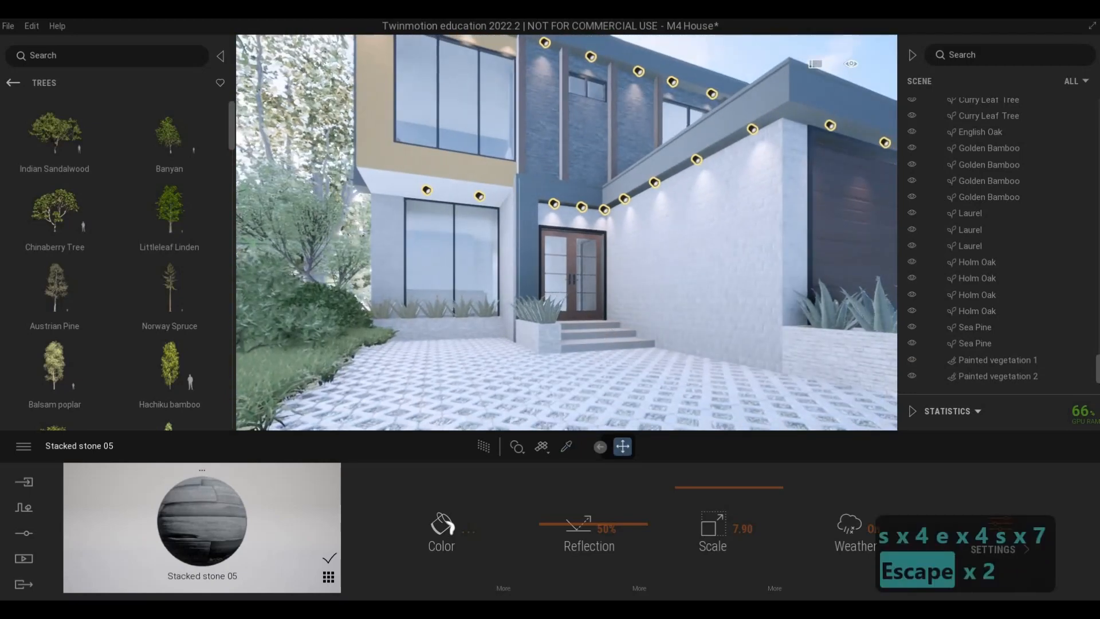
{"action": "key", "text": "s+d"}
{"action": "key", "text": "s+d"}
{"action": "key", "text": "s+d"}
{"action": "key", "text": "s+d"}
{"action": "key", "text": "s+d"}
{"action": "key", "text": "s+d"}
{"action": "key", "text": "s+d"}
{"action": "key", "text": "w"}
{"action": "key", "text": "w"}
{"action": "key", "text": "w"}
{"action": "key", "text": "w"}
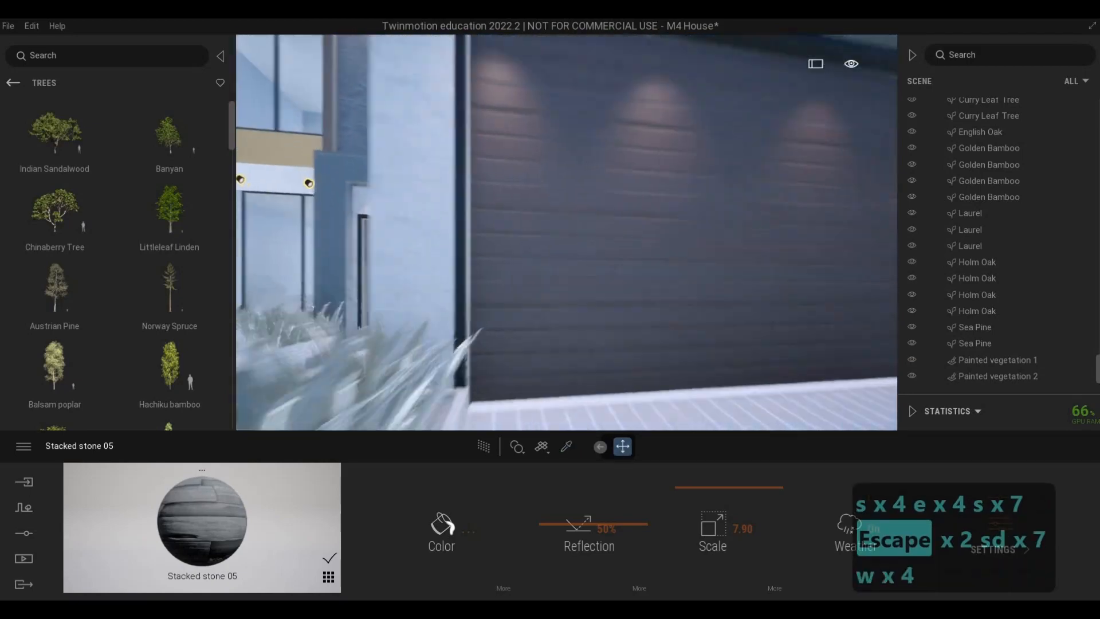
{"action": "key", "text": "s"}
{"action": "key", "text": "a"}
{"action": "key", "text": "d"}
{"action": "key", "text": "a"}
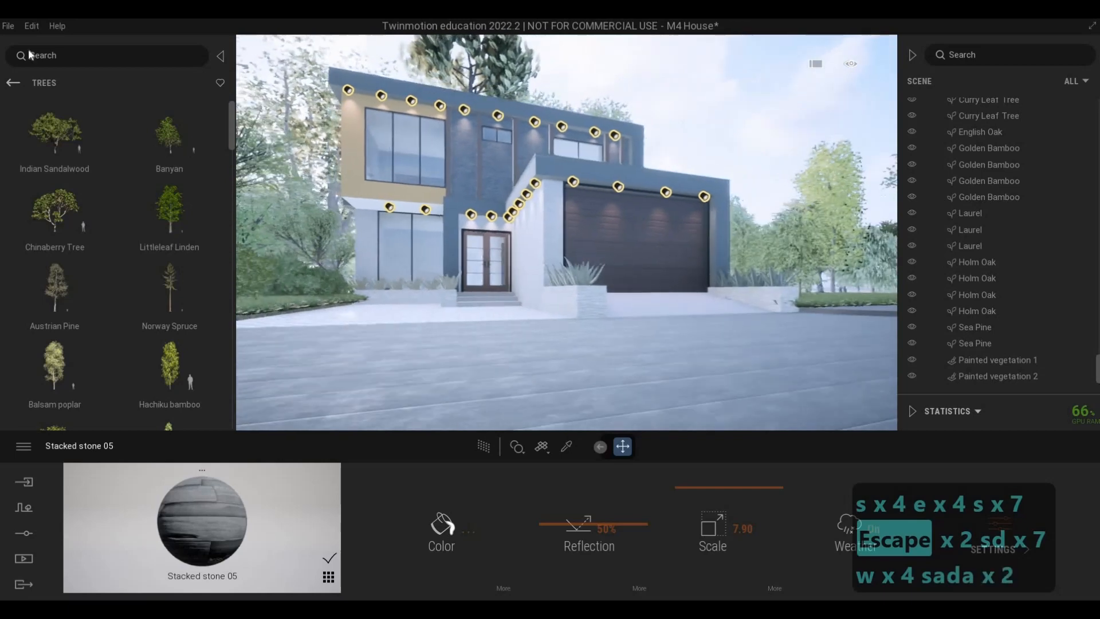
- Save the current scene
{"action": "left_click", "coordinate": [9, 26]}
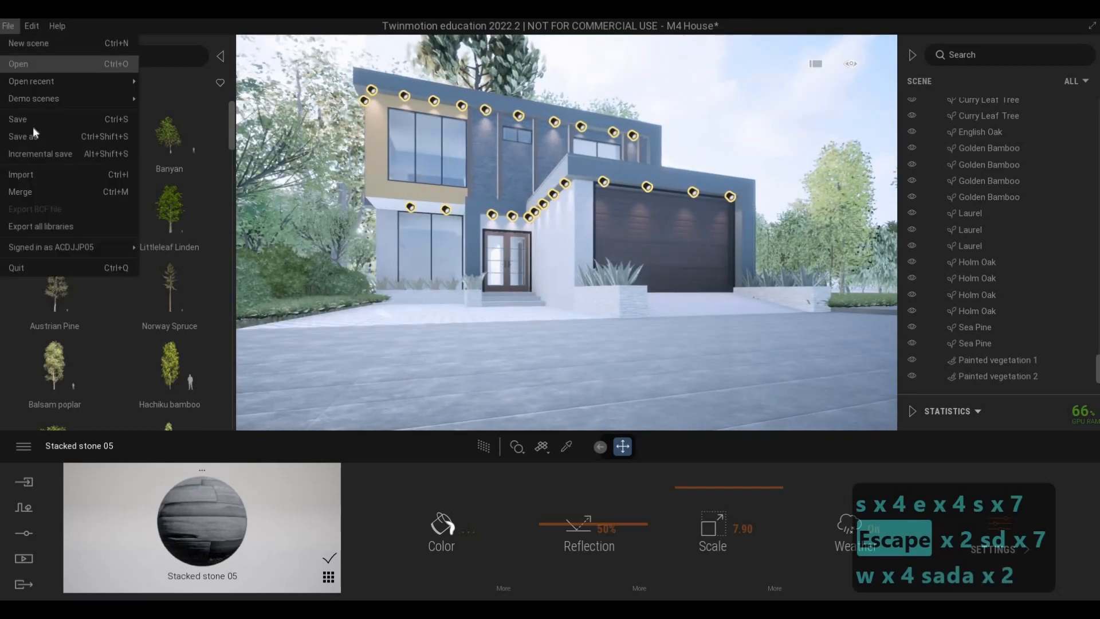
{"action": "left_click", "coordinate": [32, 121]}
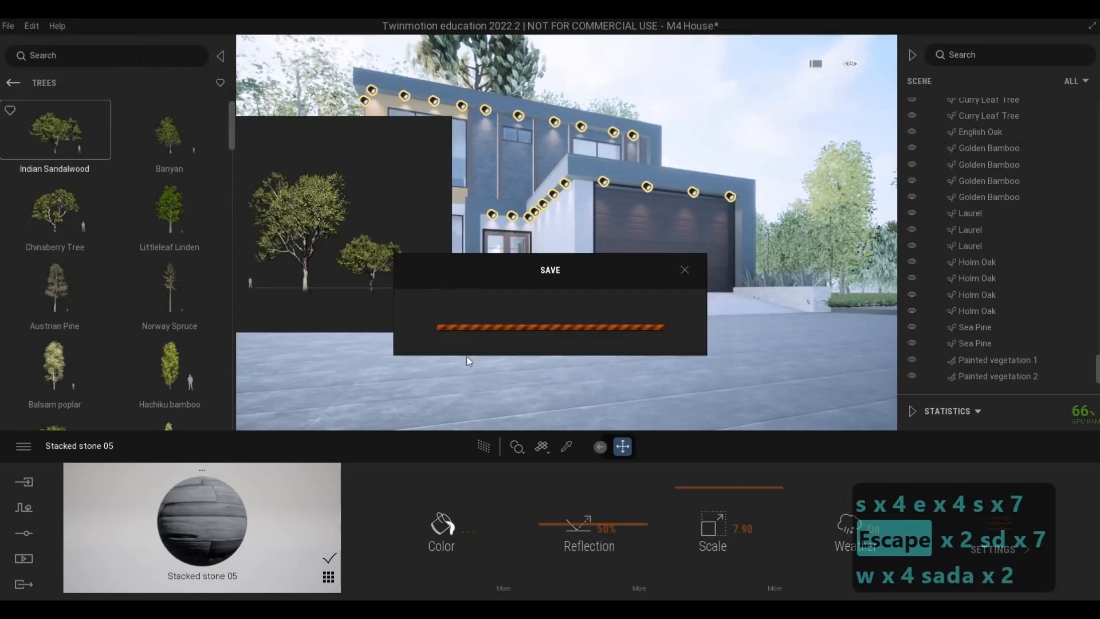
{"action": "key", "text": "F1"}
- Frame the whole house front from the street and create a new video starting from that view
{"action": "key", "text": "a"}
{"action": "key", "text": "w"}
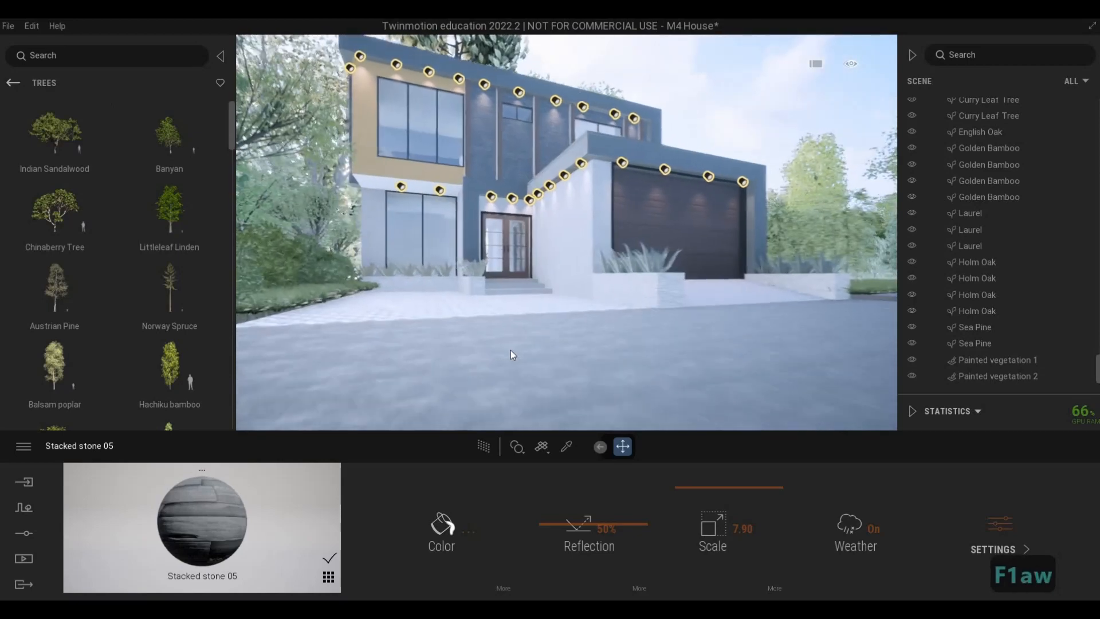
{"action": "key", "text": "a"}
{"action": "key", "text": "q"}
{"action": "key", "text": "s"}
{"action": "key", "text": "d"}
{"action": "key", "text": "d"}
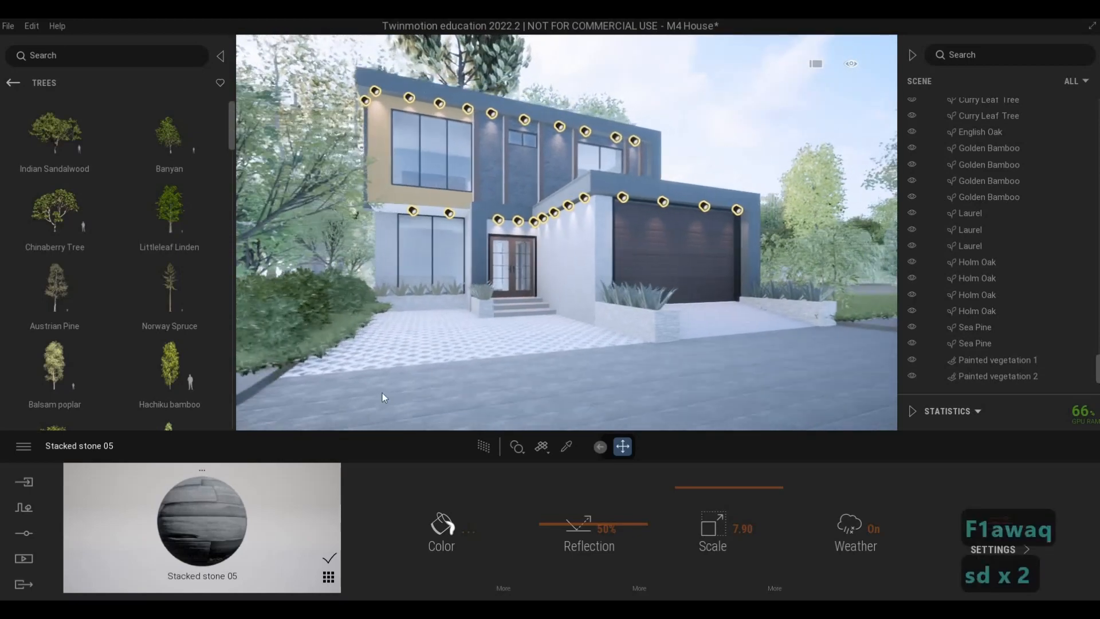
{"action": "key", "text": "s"}
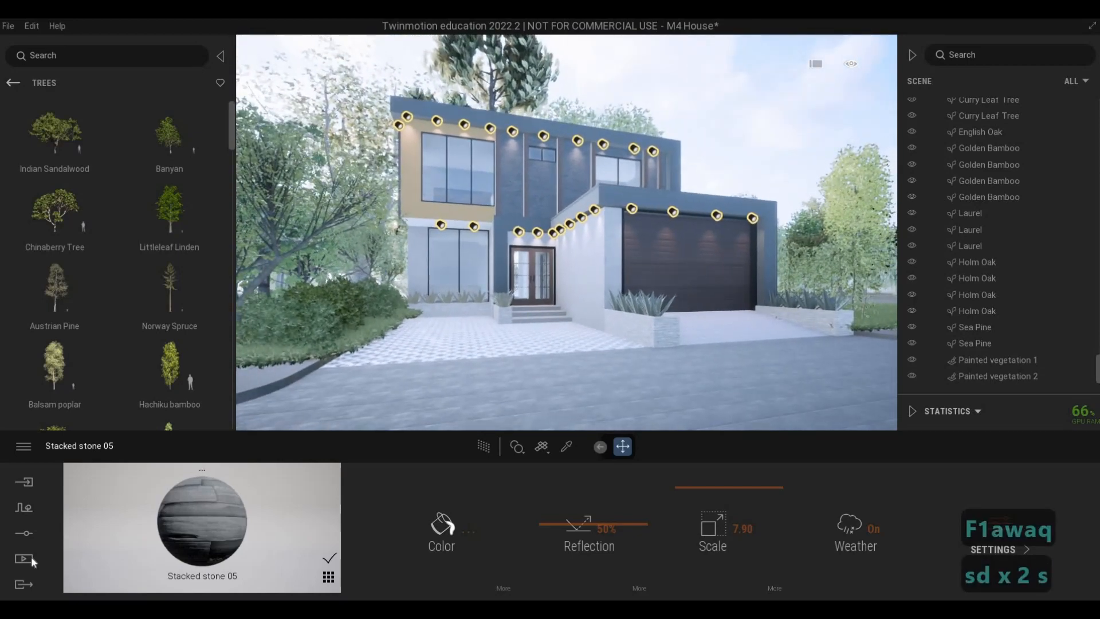
{"action": "left_click", "coordinate": [31, 560]}
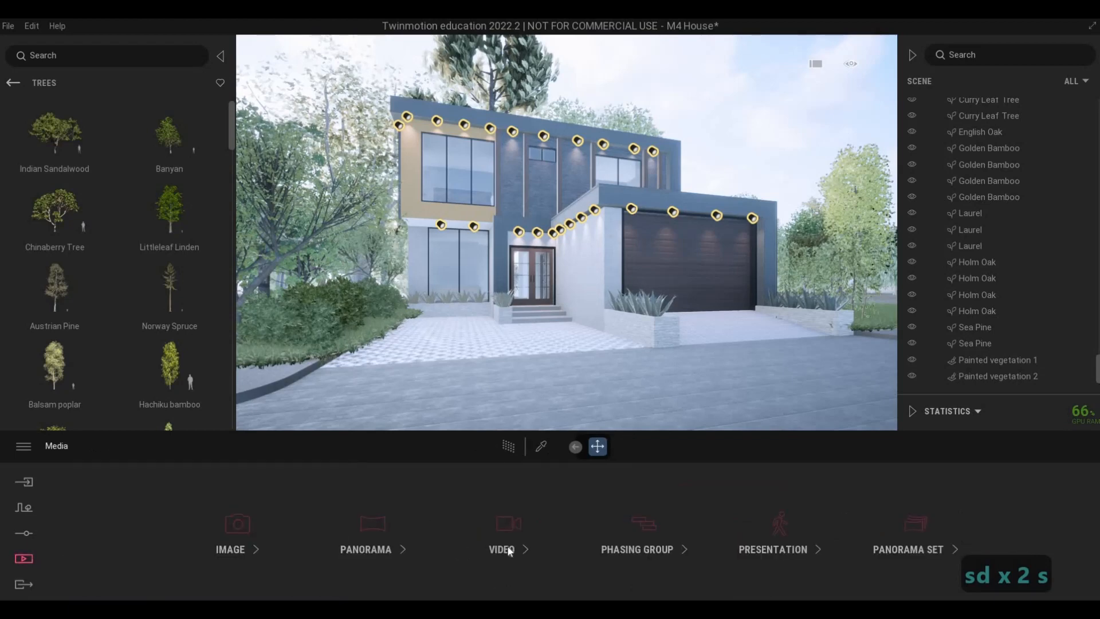
{"action": "left_click", "coordinate": [509, 529]}
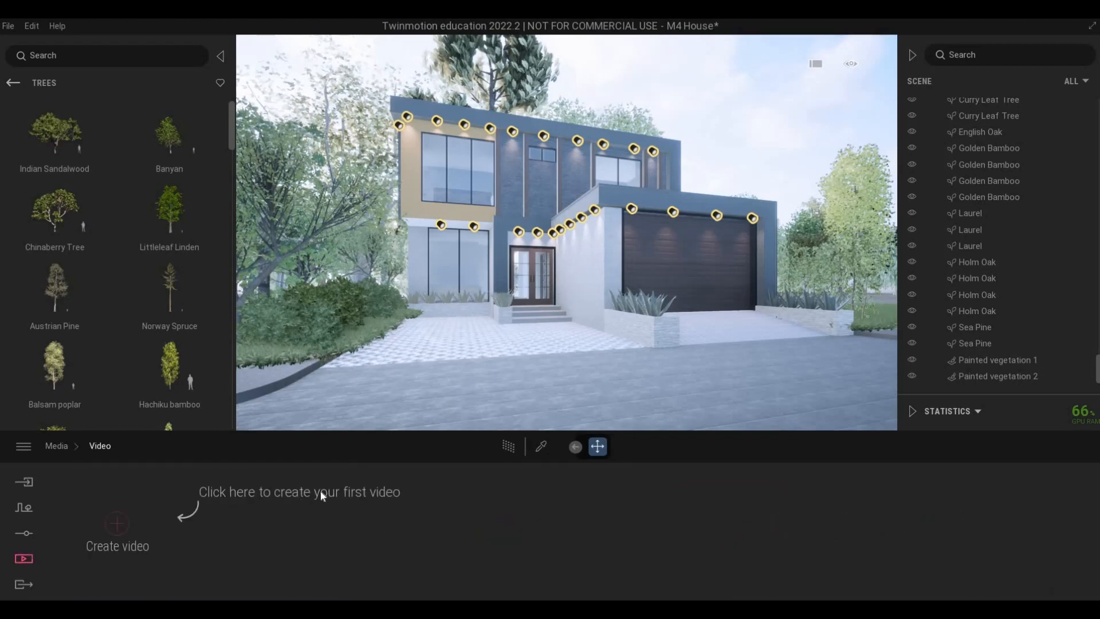
{"action": "key", "text": "s"}
{"action": "key", "text": "a"}
{"action": "key", "text": "e"}
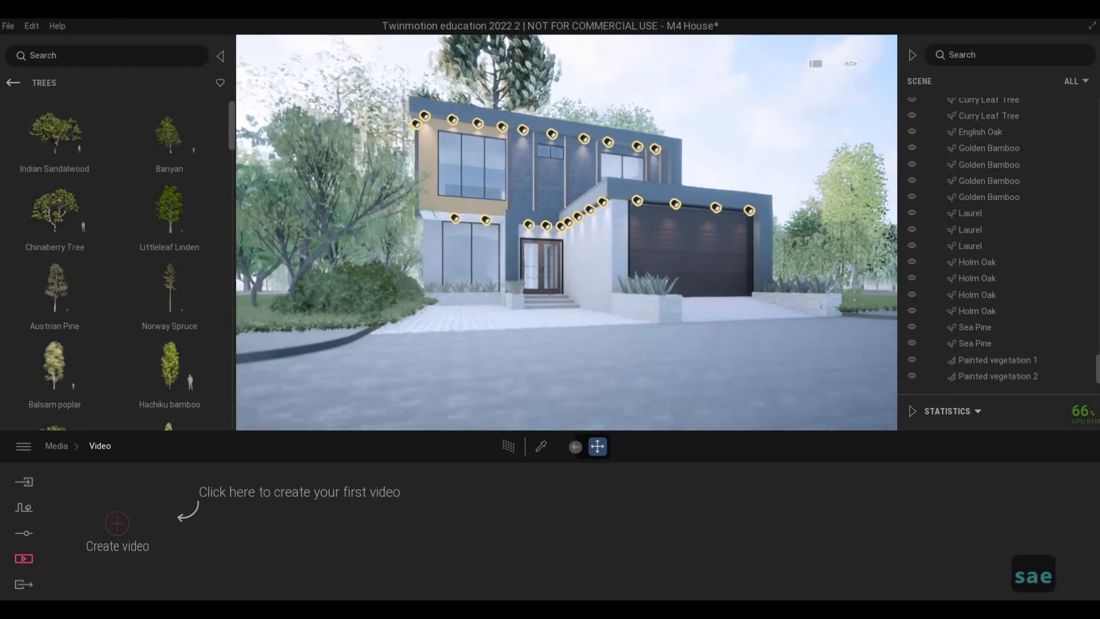
{"action": "left_click", "coordinate": [118, 523]}
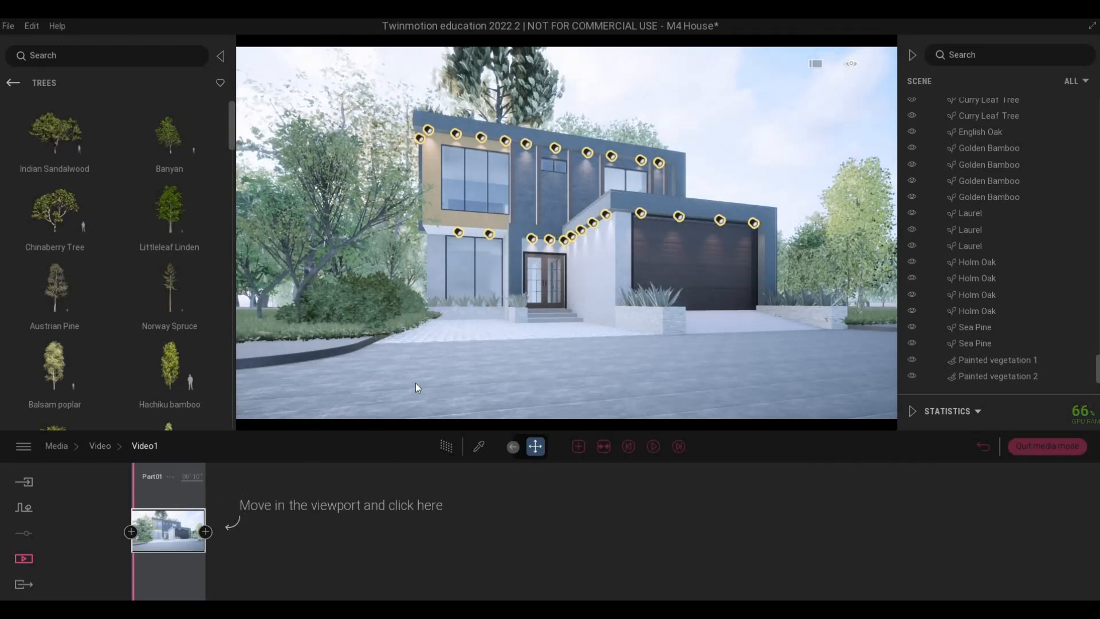
- Move the camera forward to a closer view of the entrance and add it as Part01's second keyframe
{"action": "key", "text": "w"}
{"action": "key", "text": "w"}
{"action": "key", "text": "w"}
{"action": "key", "text": "w"}
{"action": "key", "text": "w"}
{"action": "key", "text": "w"}
{"action": "key", "text": "w"}
{"action": "key", "text": "w"}
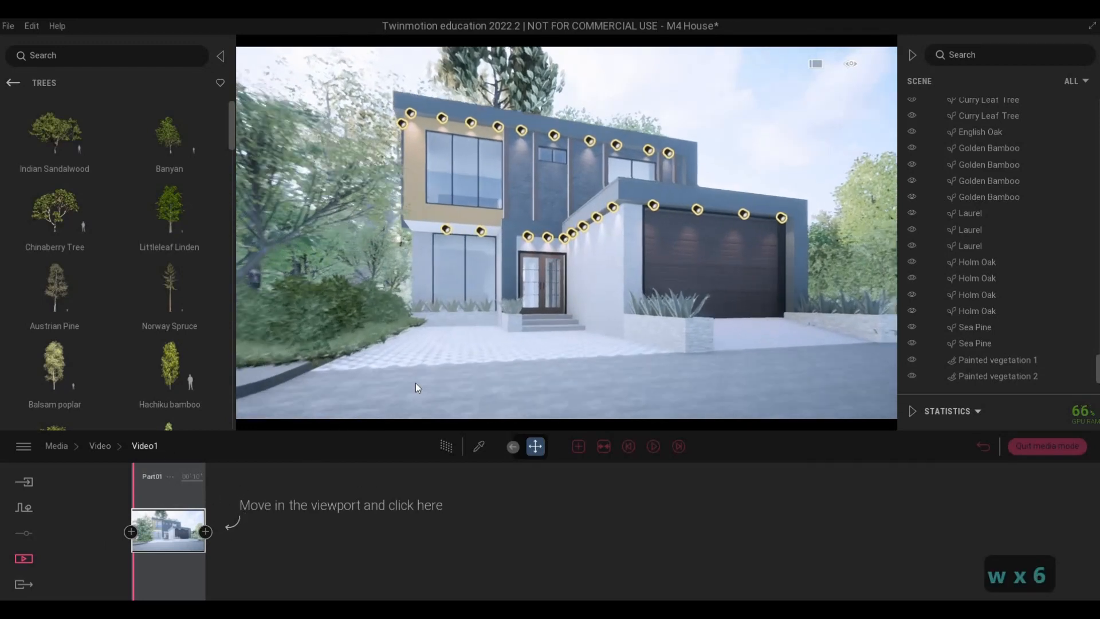
{"action": "key", "text": "w"}
{"action": "key", "text": "w"}
{"action": "key", "text": "w"}
{"action": "key", "text": "w"}
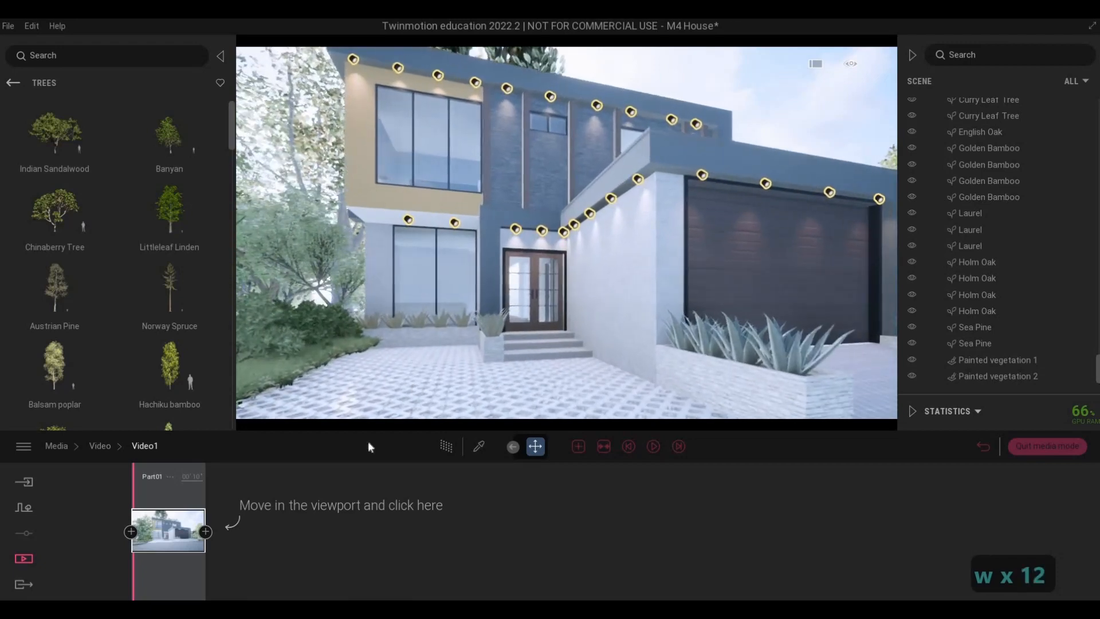
{"action": "left_click", "coordinate": [205, 532]}
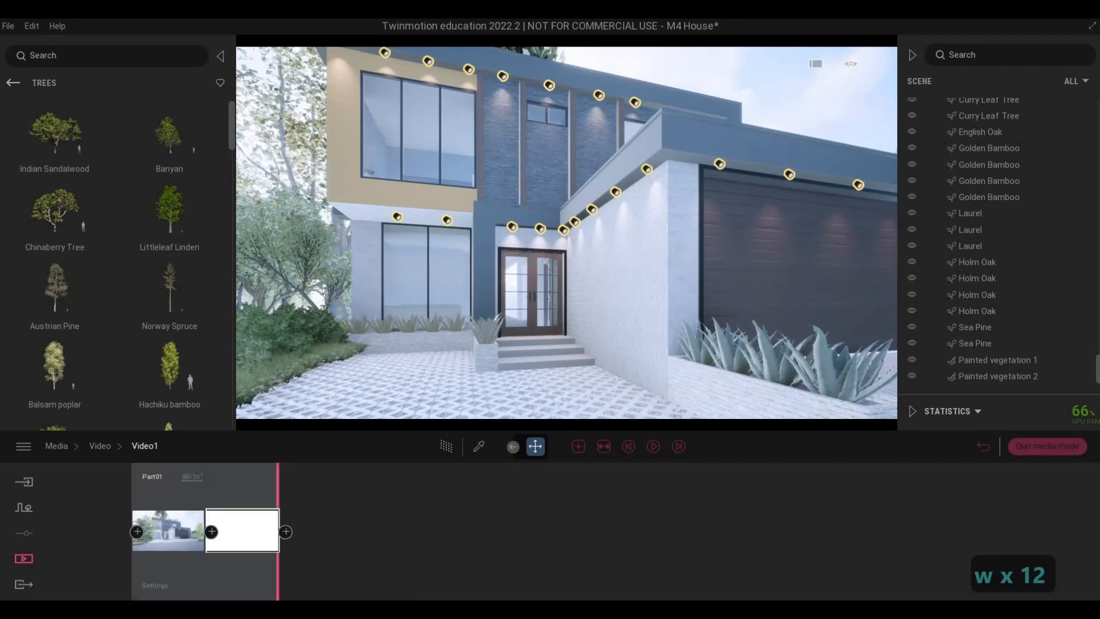
- Set Part01's duration to 7 seconds and play it back from the start
{"action": "left_click", "coordinate": [212, 477]}
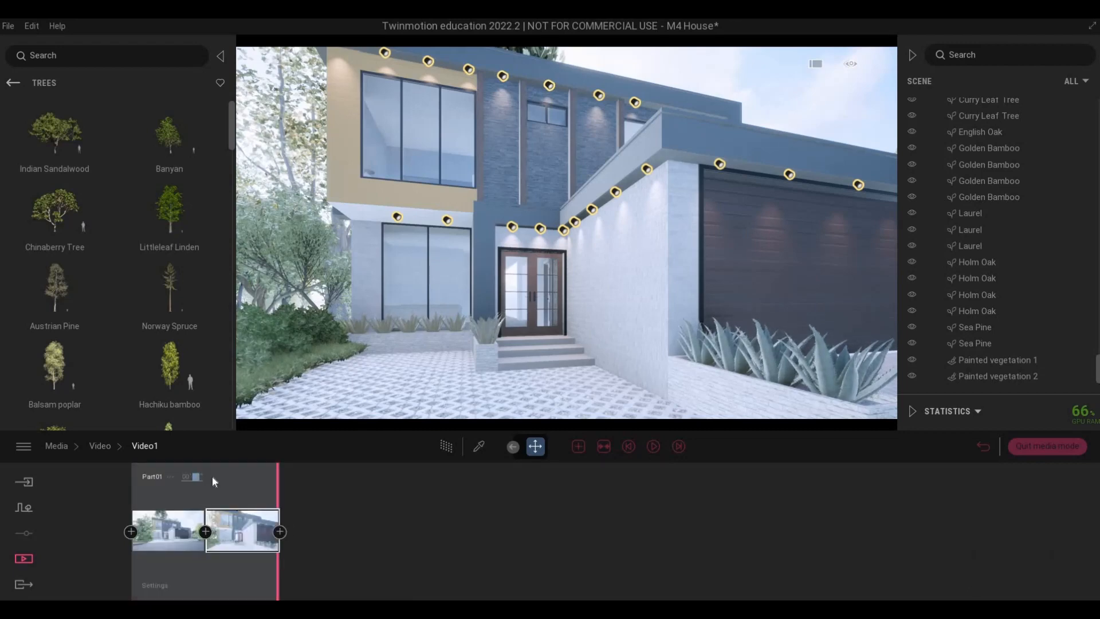
{"action": "left_click", "coordinate": [630, 446]}
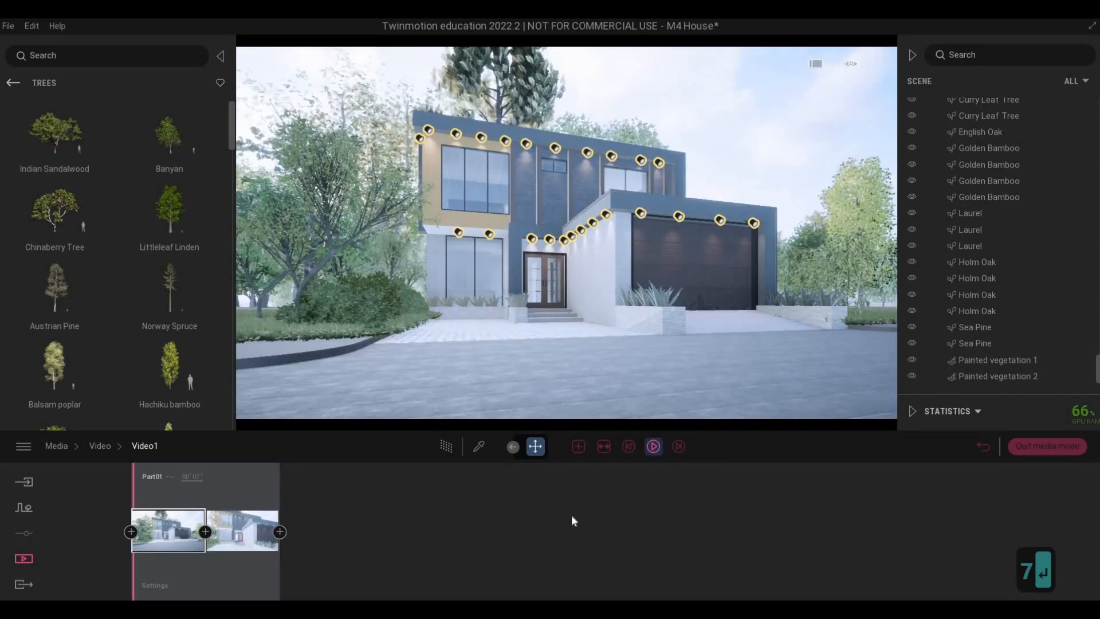
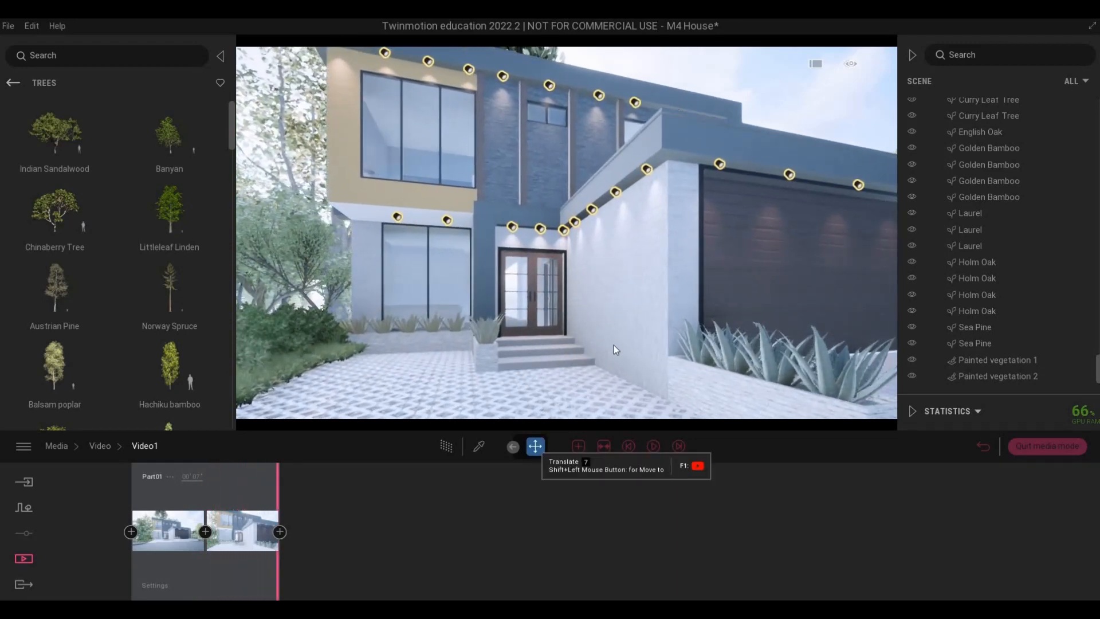
- Frame the garage side and adjacent lawn from the street and start a new video part from that view
{"action": "key", "text": "d"}
{"action": "key", "text": "s"}
{"action": "right_click_drag", "start_coordinate": [614, 345], "coordinate": [521, 345]}
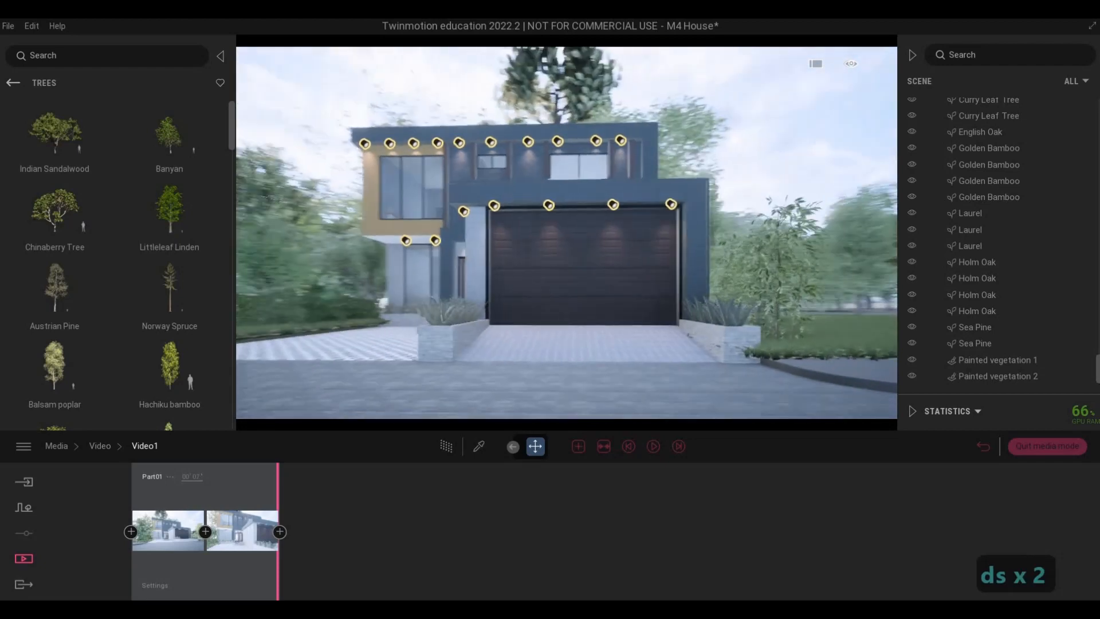
{"action": "key", "text": "w"}
{"action": "key", "text": "d"}
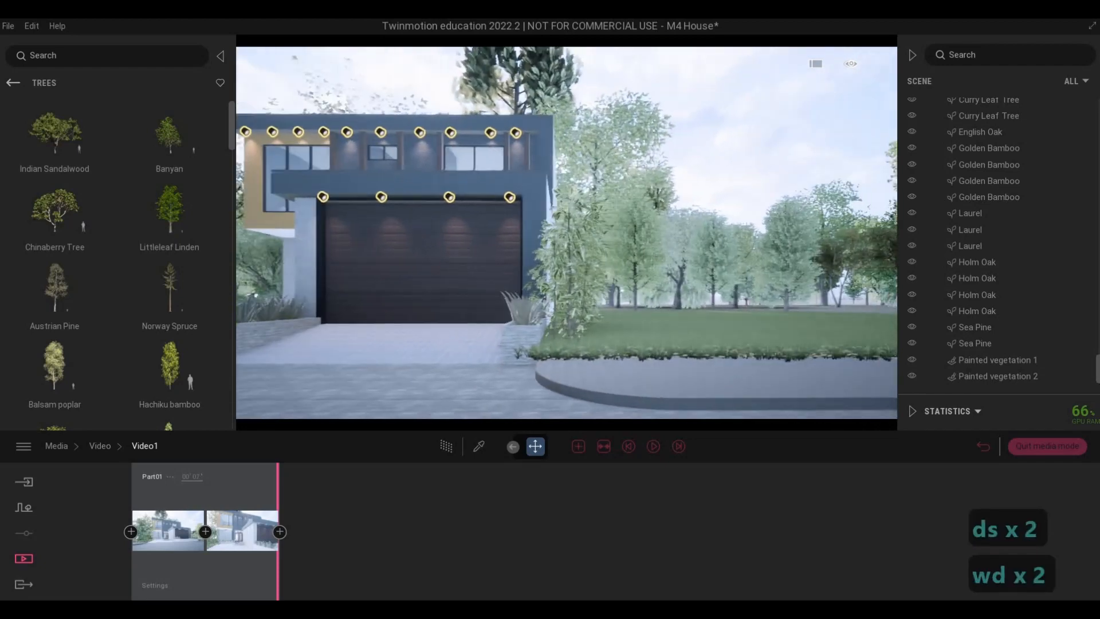
{"action": "key", "text": "d"}
{"action": "key", "text": "d"}
{"action": "key", "text": "d"}
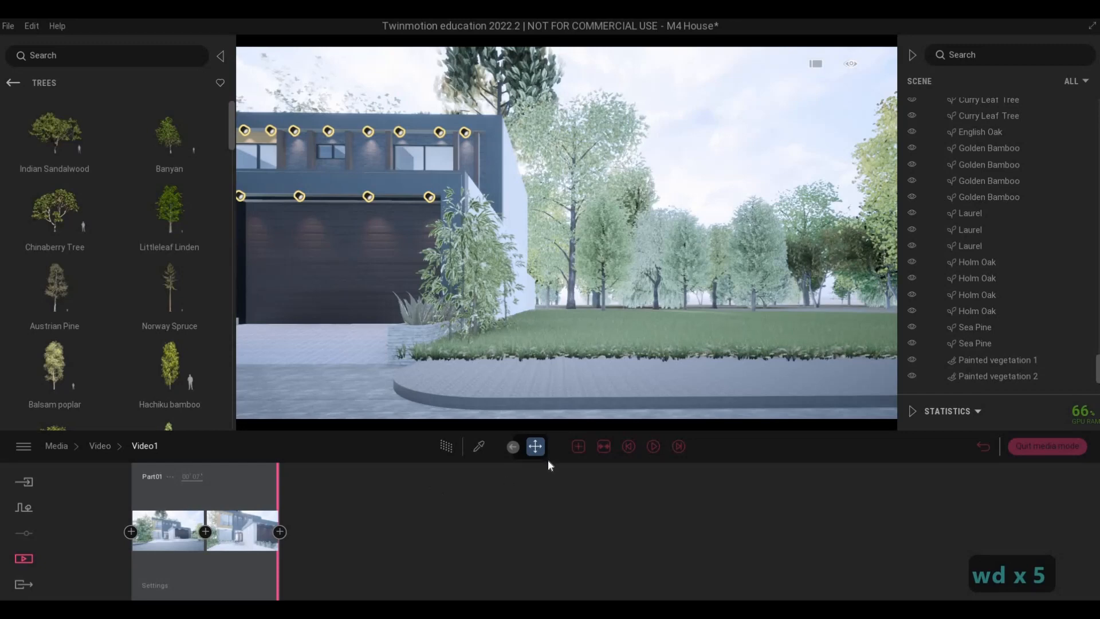
{"action": "left_click", "coordinate": [582, 435]}
- Slide the camera left past the entrance to the trees and add that view as Part02's second keyframe
{"action": "key", "text": "a"}
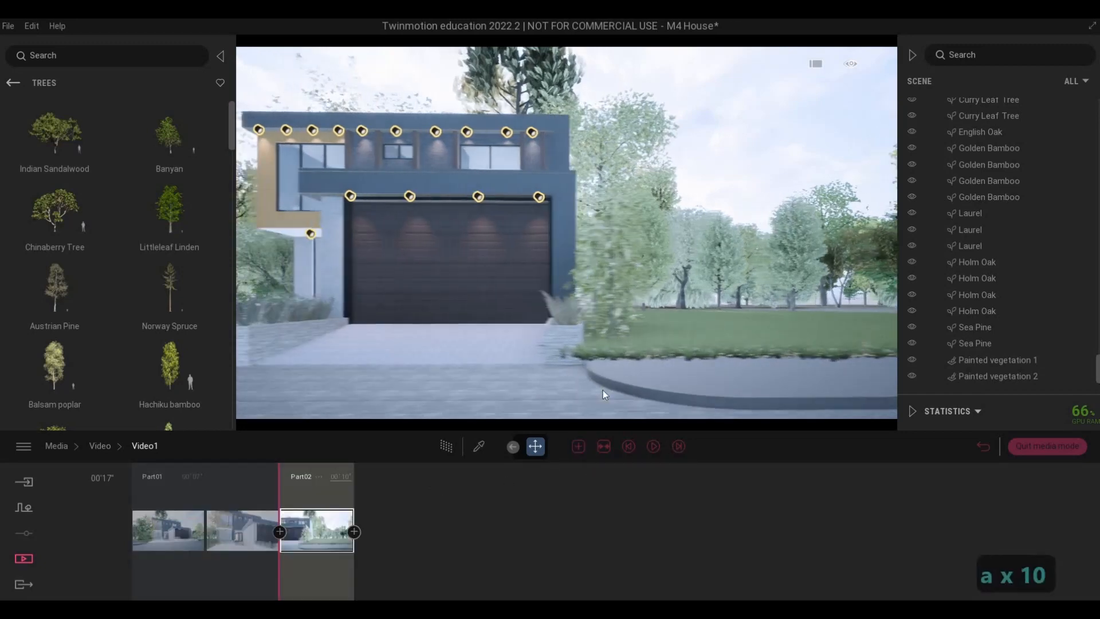
{"action": "key", "text": "a"}
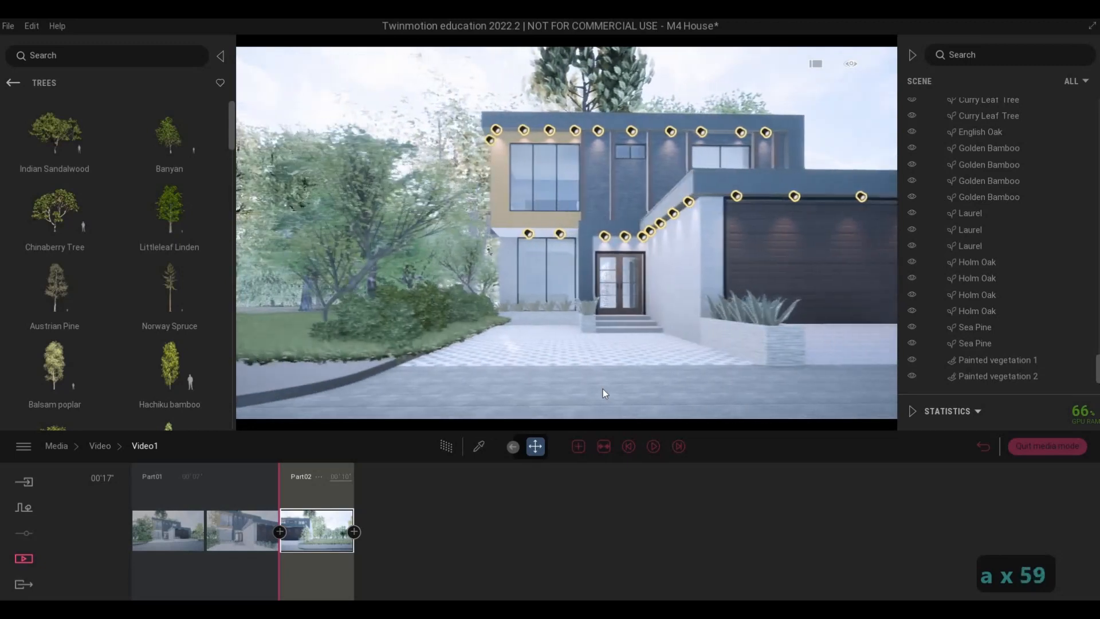
{"action": "key", "text": "a"}
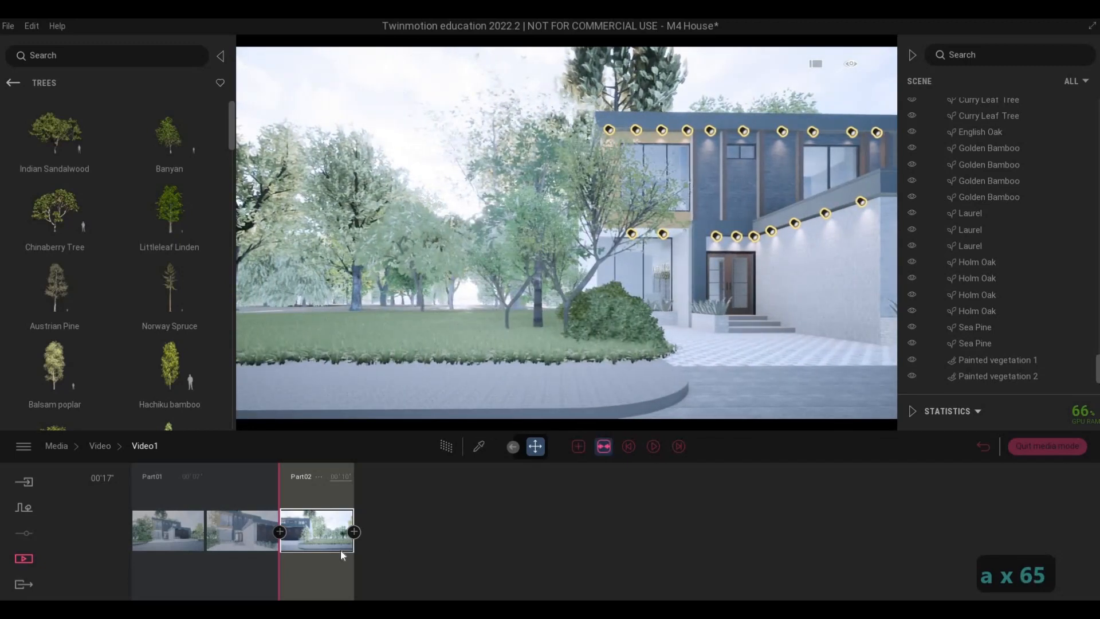
{"action": "left_click", "coordinate": [354, 532]}
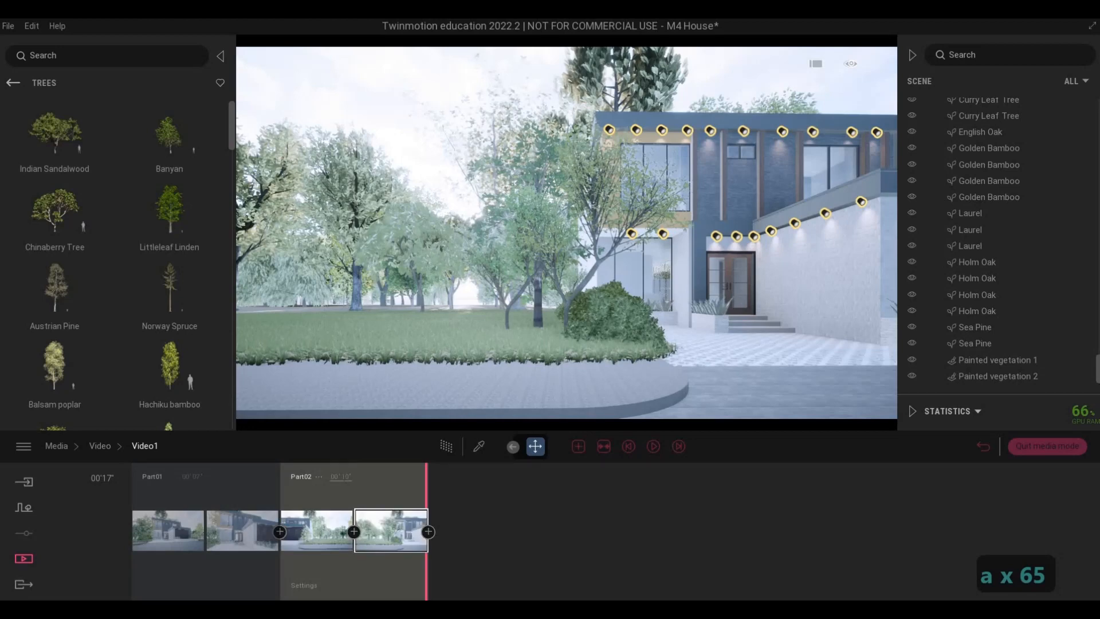
- Set Part02's duration to 7 seconds and preview its sideways camera move
{"action": "left_click", "coordinate": [356, 479]}
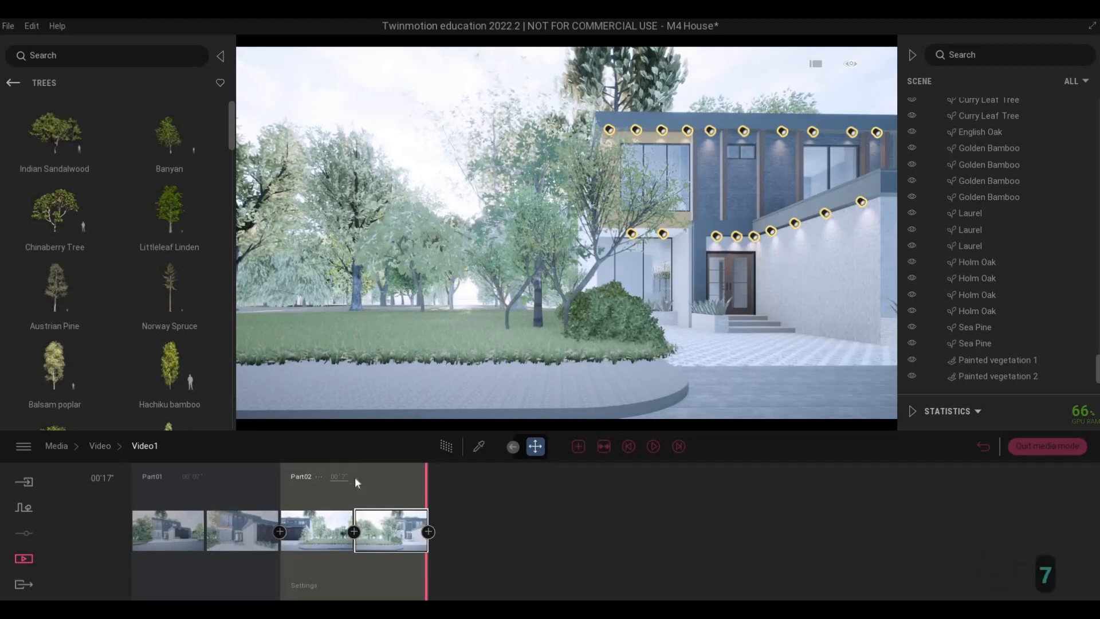
{"action": "left_click", "coordinate": [654, 445]}
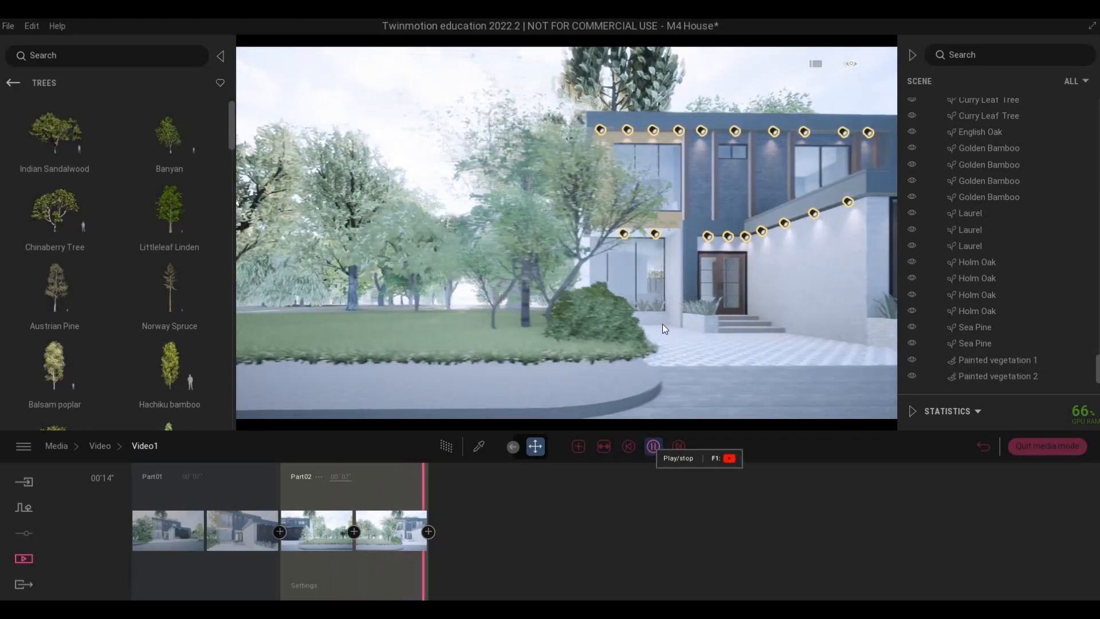
- Frame the house from a raised corner view over the garage roof and start a new 4-second video part there
{"action": "key", "text": "w"}
{"action": "key", "text": "d"}
{"action": "key", "text": "w"}
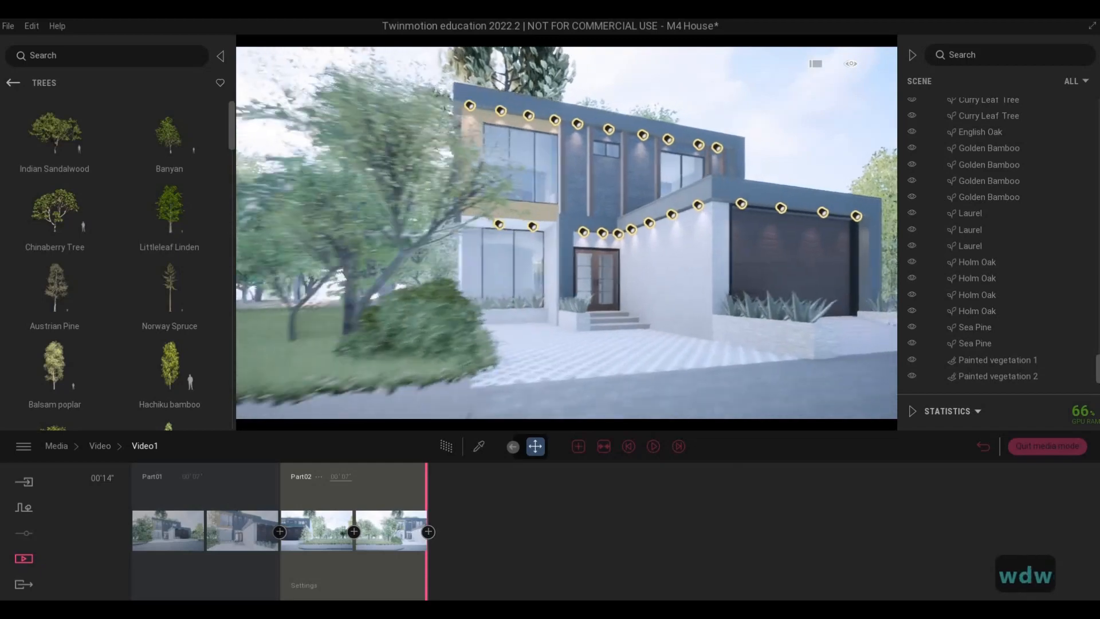
{"action": "key", "text": "w"}
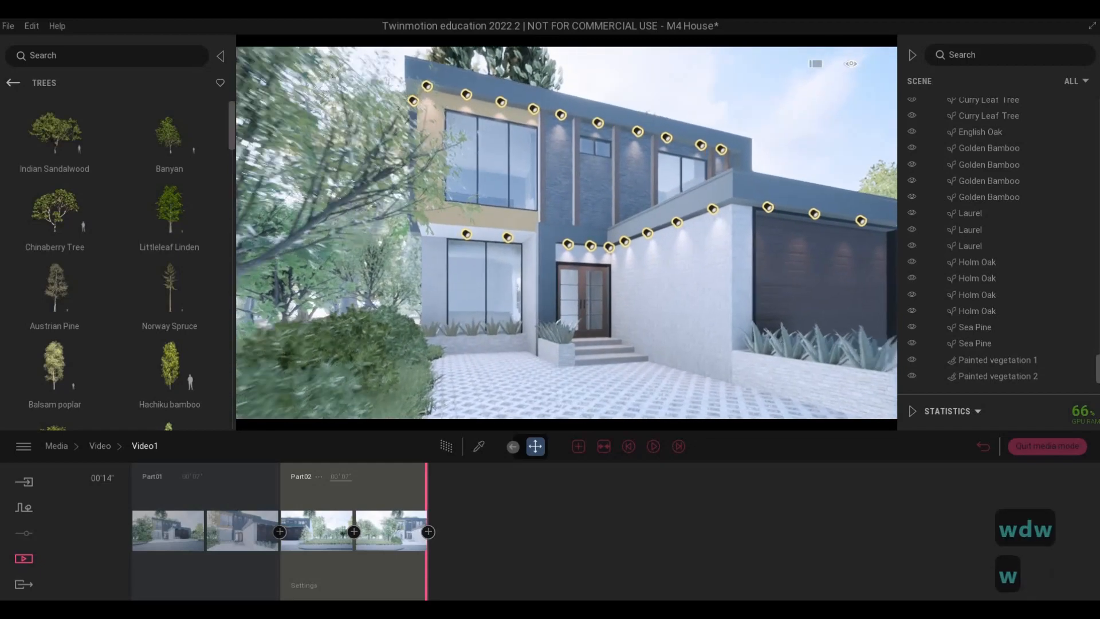
{"action": "key", "text": "q"}
{"action": "key", "text": "d"}
{"action": "key", "text": "d"}
{"action": "key", "text": "d"}
{"action": "key", "text": "d"}
{"action": "key", "text": "d"}
{"action": "key", "text": "d"}
{"action": "key", "text": "d"}
{"action": "key", "text": "d"}
{"action": "key", "text": "d"}
{"action": "key", "text": "d"}
{"action": "key", "text": "d"}
{"action": "key", "text": "d"}
{"action": "key", "text": "d"}
{"action": "key", "text": "d"}
{"action": "key", "text": "d"}
{"action": "key", "text": "d"}
{"action": "key", "text": "q"}
{"action": "key", "text": "q"}
{"action": "key", "text": "q"}
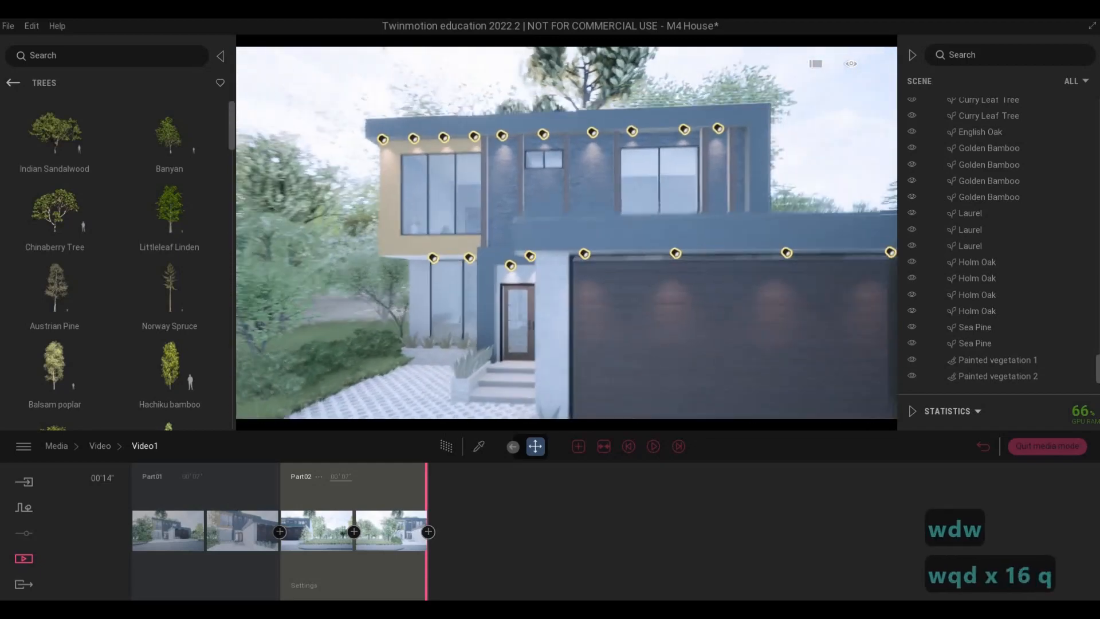
{"action": "key", "text": "d"}
{"action": "key", "text": "d"}
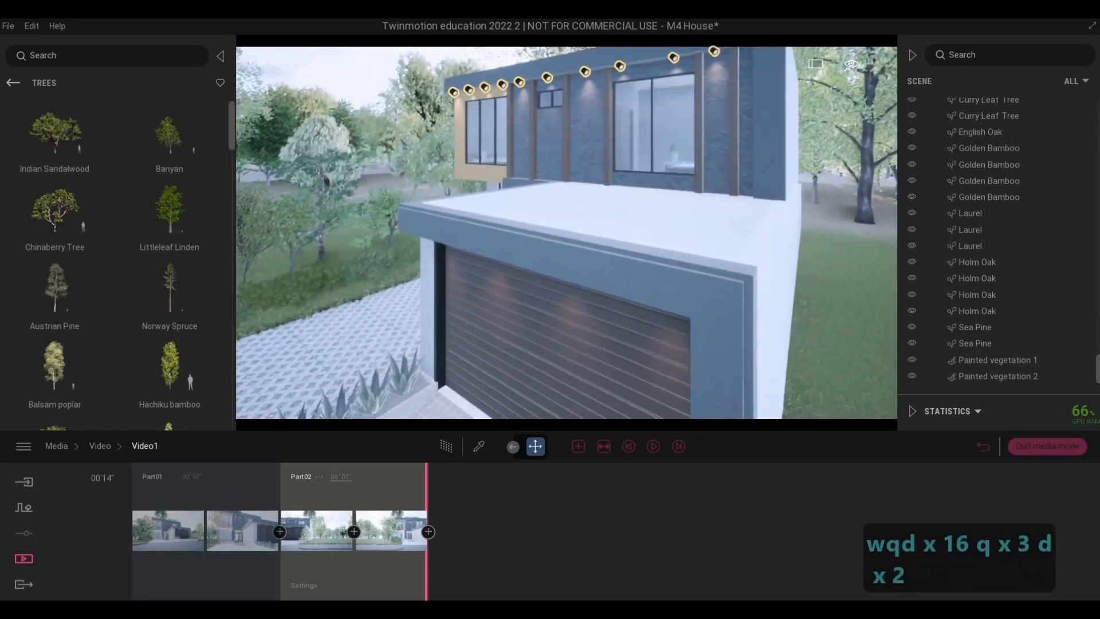
{"action": "key", "text": "s"}
{"action": "key", "text": "s"}
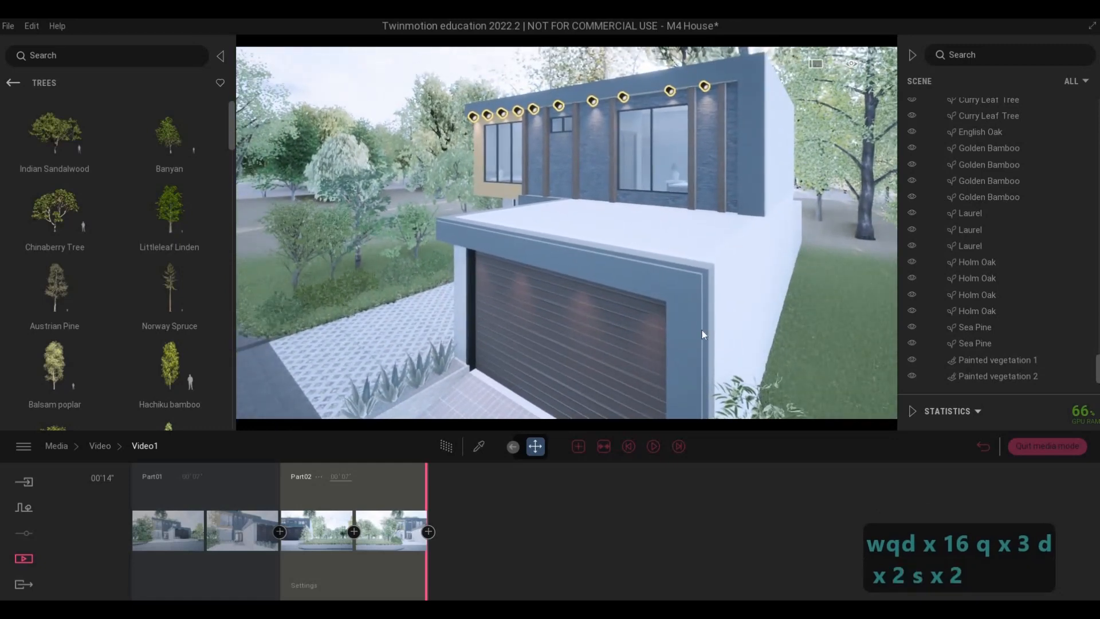
{"action": "key", "text": "e"}
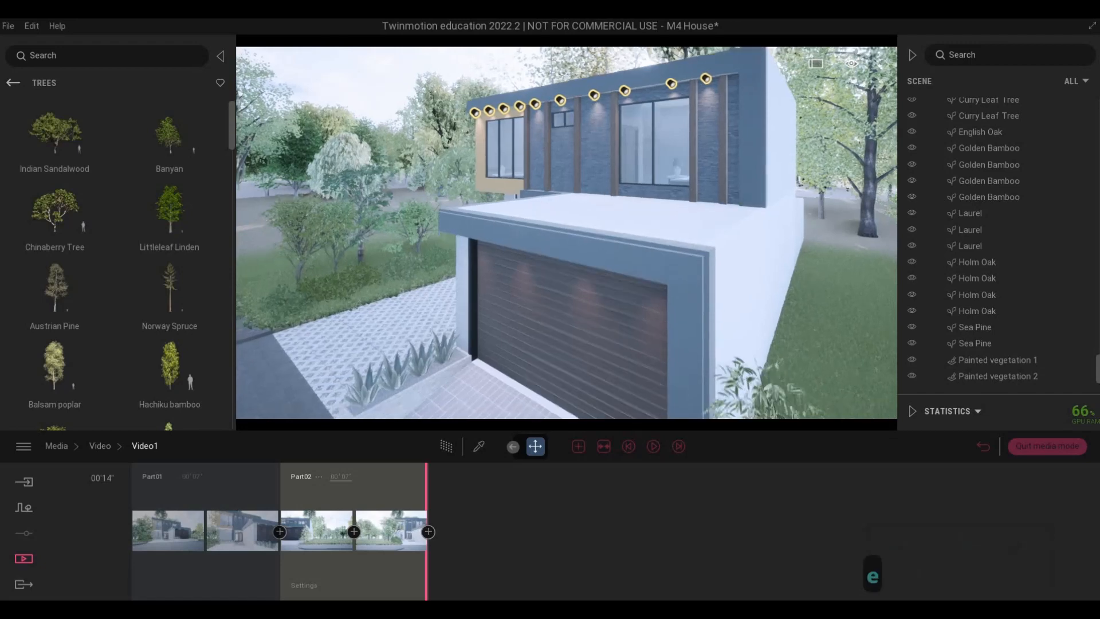
{"action": "key", "text": "s"}
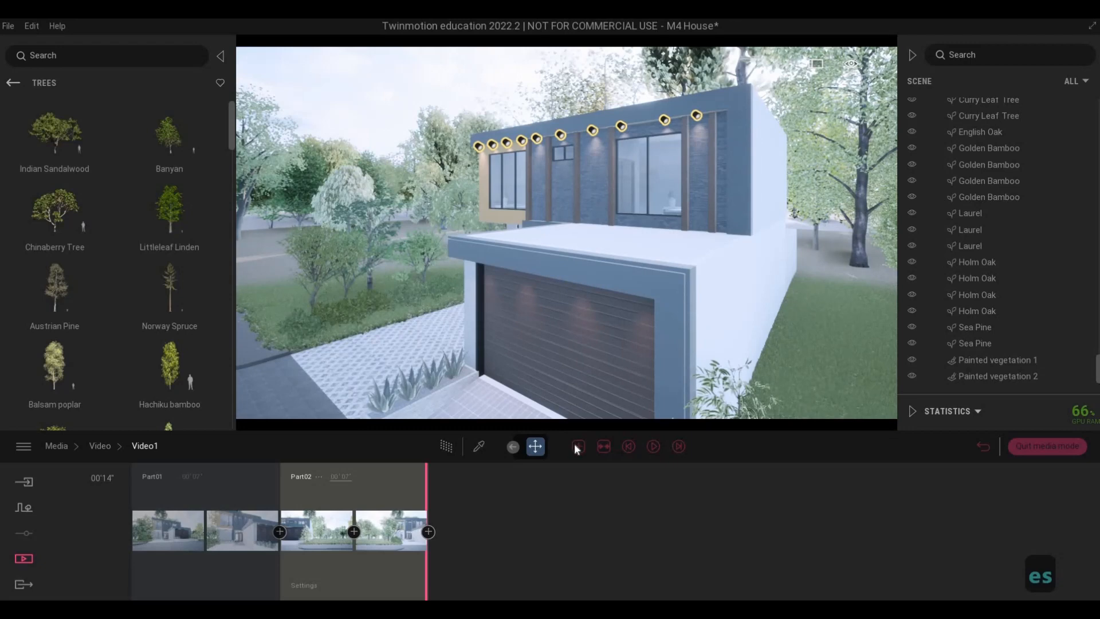
{"action": "key", "text": "F1"}
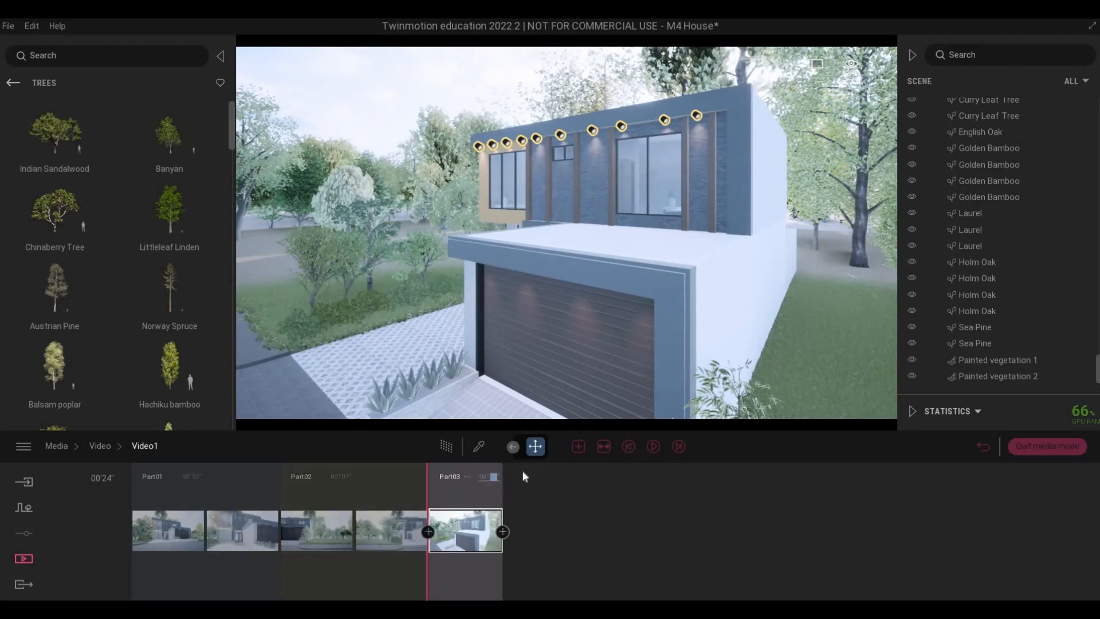
- Explore camera viewpoints around the entrance, the upper-floor corner and the street front for the next shot
{"action": "key", "text": "a"}
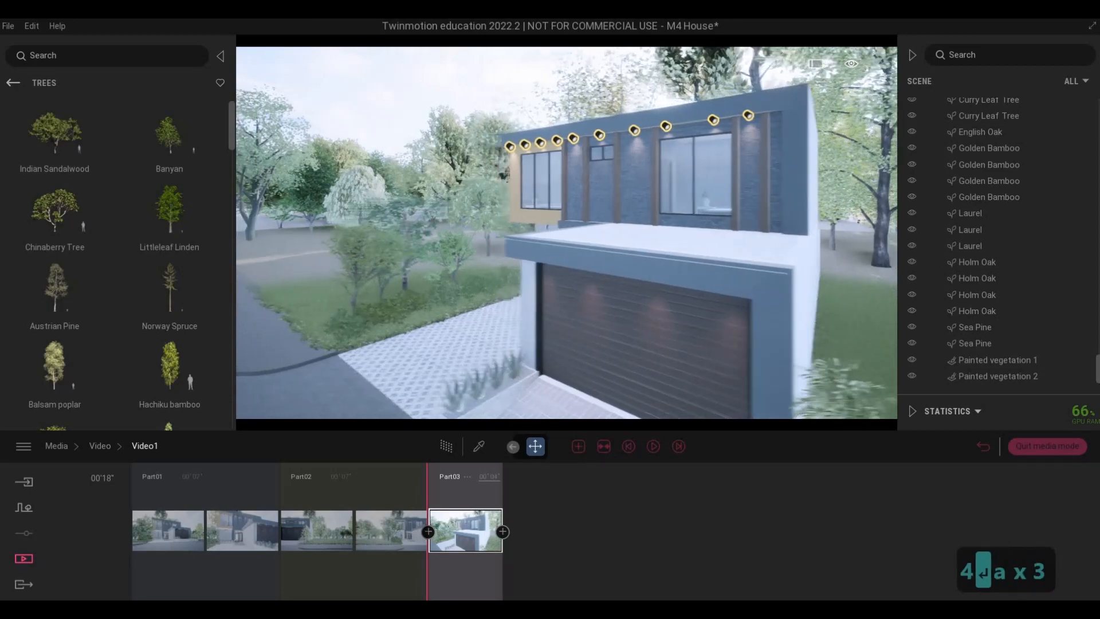
{"action": "key", "text": "w"}
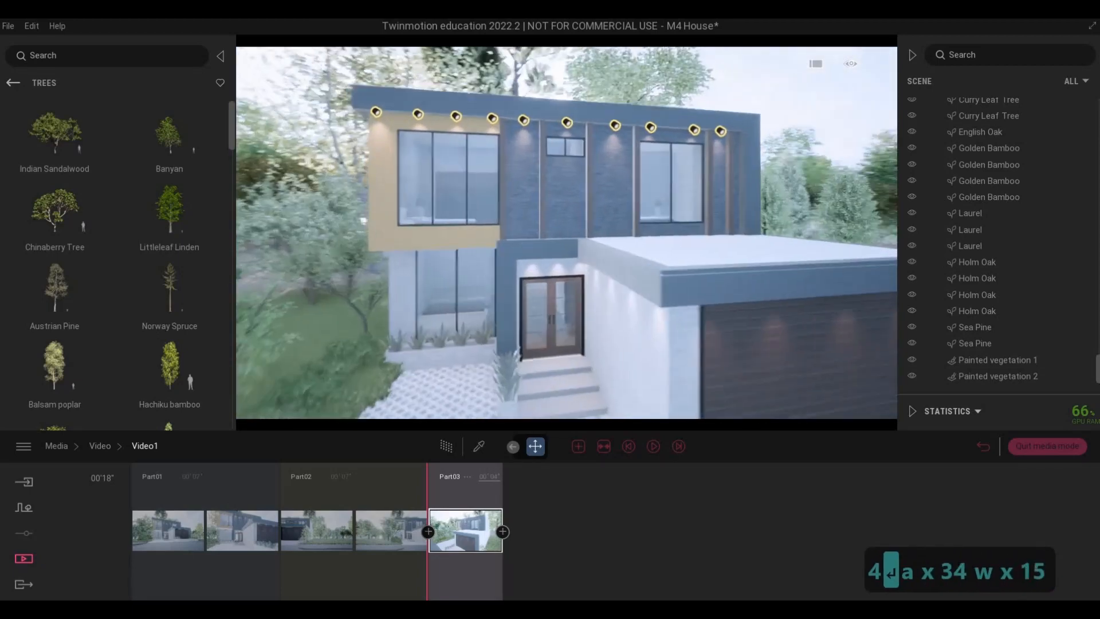
{"action": "key", "text": "a"}
{"action": "key", "text": "e"}
{"action": "key", "text": "w"}
{"action": "key", "text": "e"}
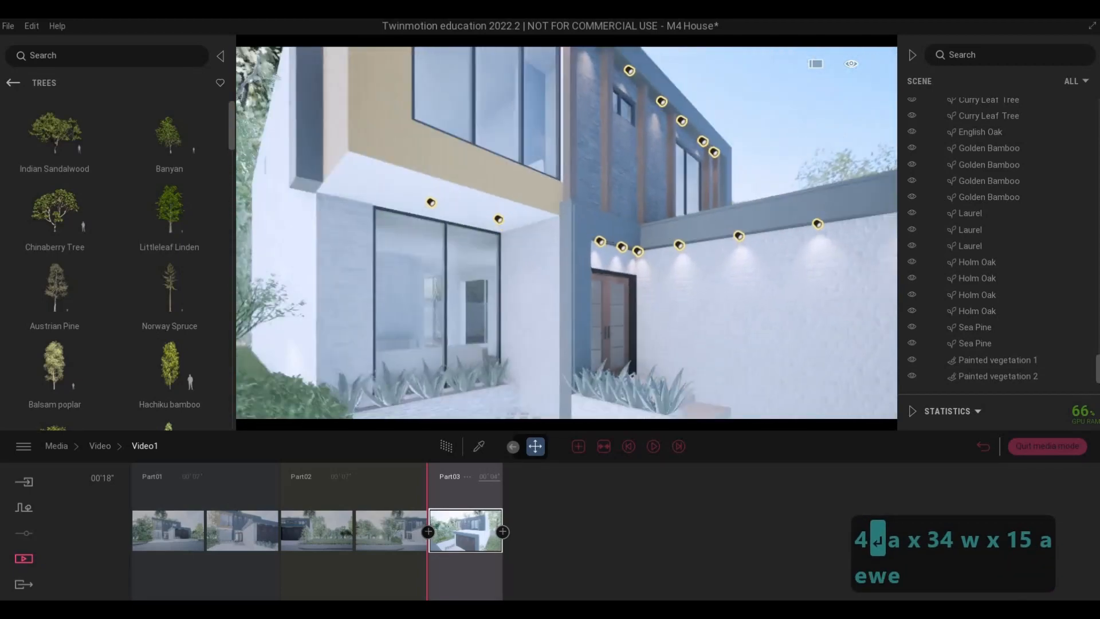
{"action": "key", "text": "s"}
{"action": "key", "text": "d"}
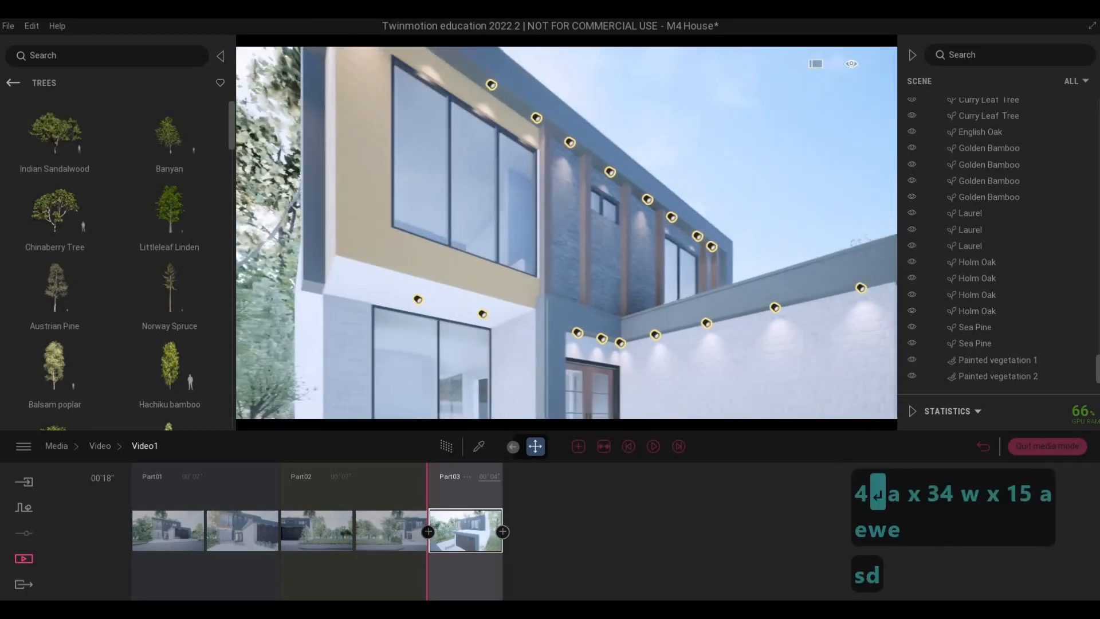
{"action": "key", "text": "s"}
{"action": "key", "text": "d"}
{"action": "key", "text": "s"}
{"action": "key", "text": "d"}
{"action": "key", "text": "s"}
{"action": "key", "text": "d"}
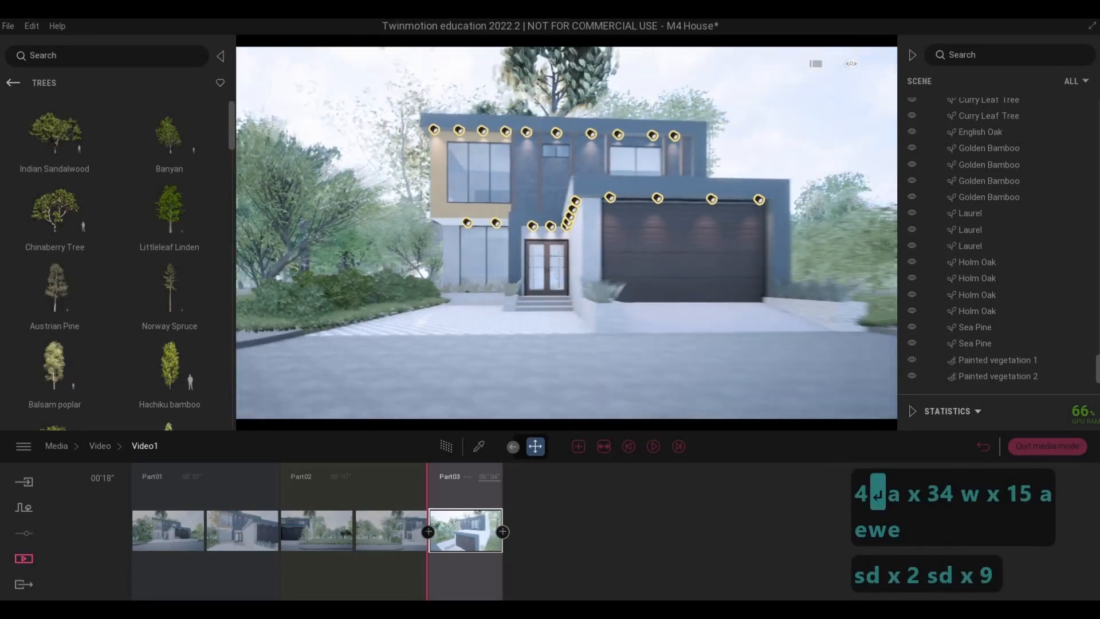
- Frame the garage door, corner planter and entrance head-on from street level and start a new video part from that view
{"action": "key", "text": "q"}
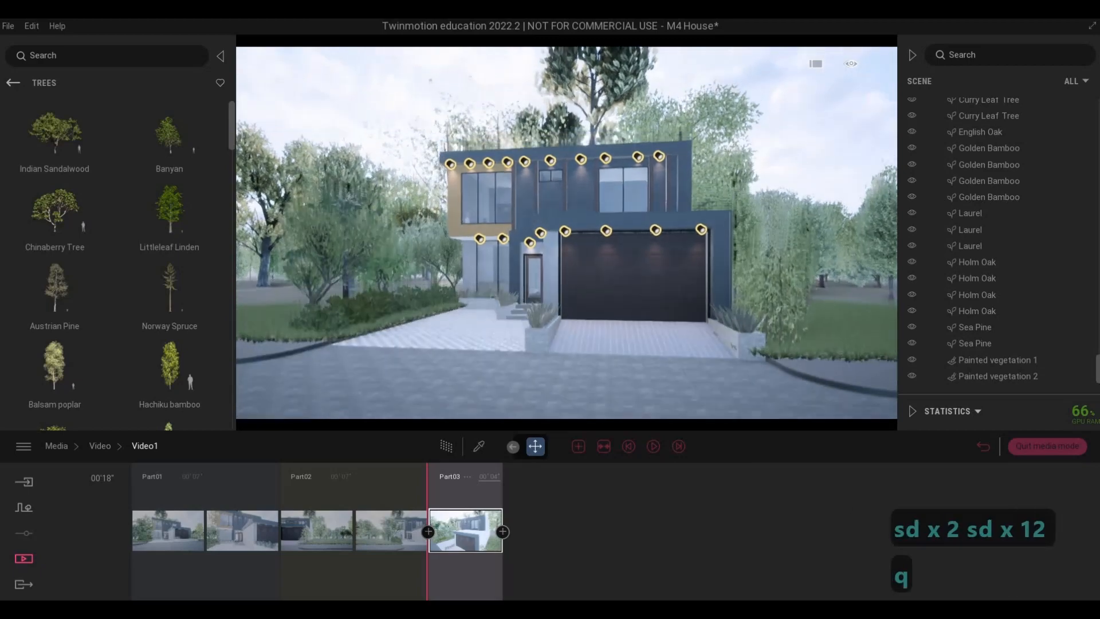
{"action": "key", "text": "a"}
{"action": "key", "text": "q"}
{"action": "key", "text": "a"}
{"action": "key", "text": "q"}
{"action": "key", "text": "a"}
{"action": "key", "text": "q"}
{"action": "key", "text": "a"}
{"action": "key", "text": "s"}
{"action": "key", "text": "d"}
{"action": "key", "text": "a"}
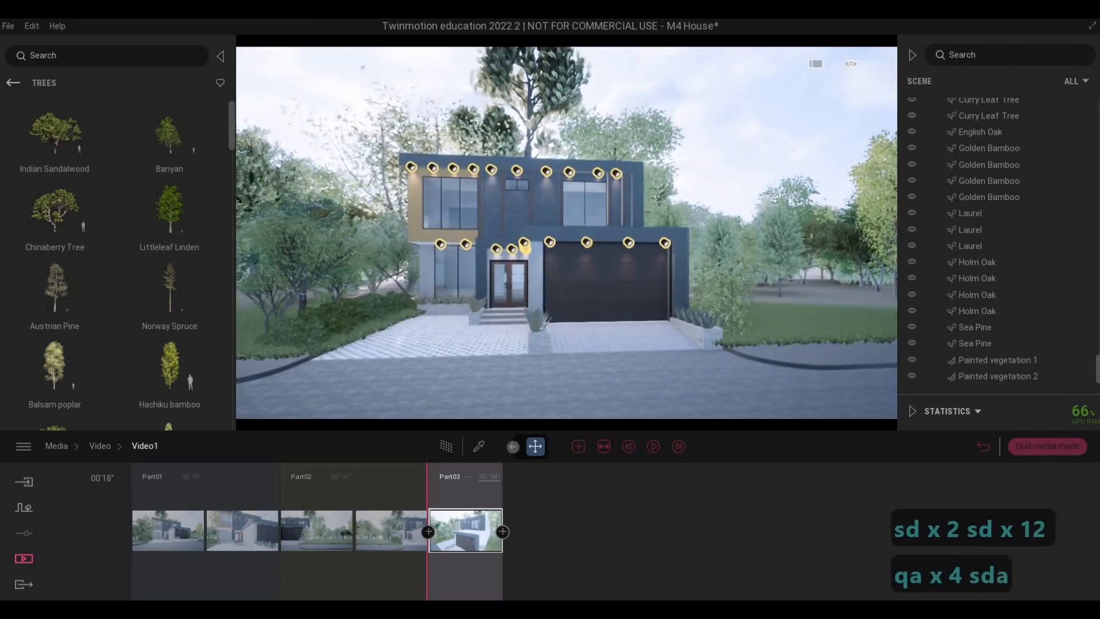
{"action": "key", "text": "w"}
{"action": "key", "text": "e"}
{"action": "key", "text": "d"}
{"action": "key", "text": "w"}
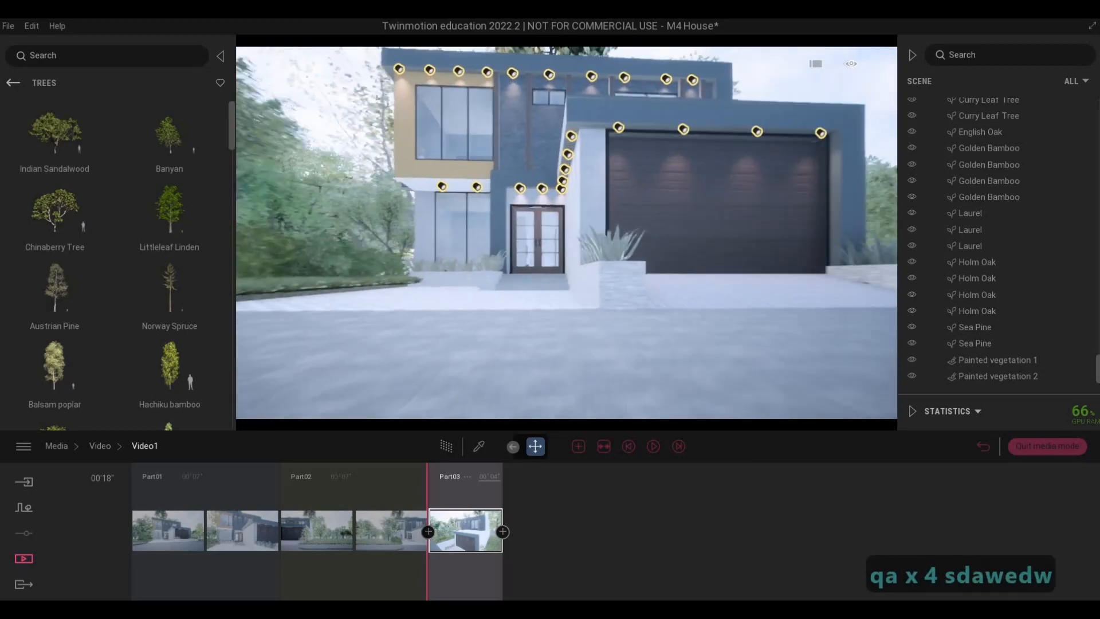
{"action": "key", "text": "e"}
{"action": "key", "text": "d"}
{"action": "key", "text": "q"}
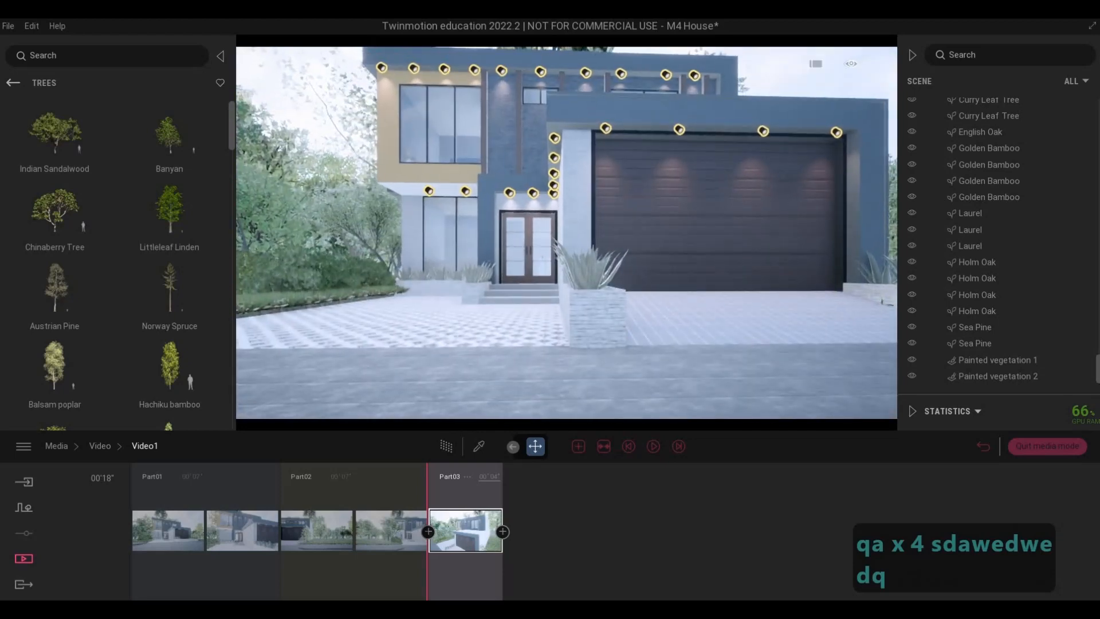
{"action": "key", "text": "d"}
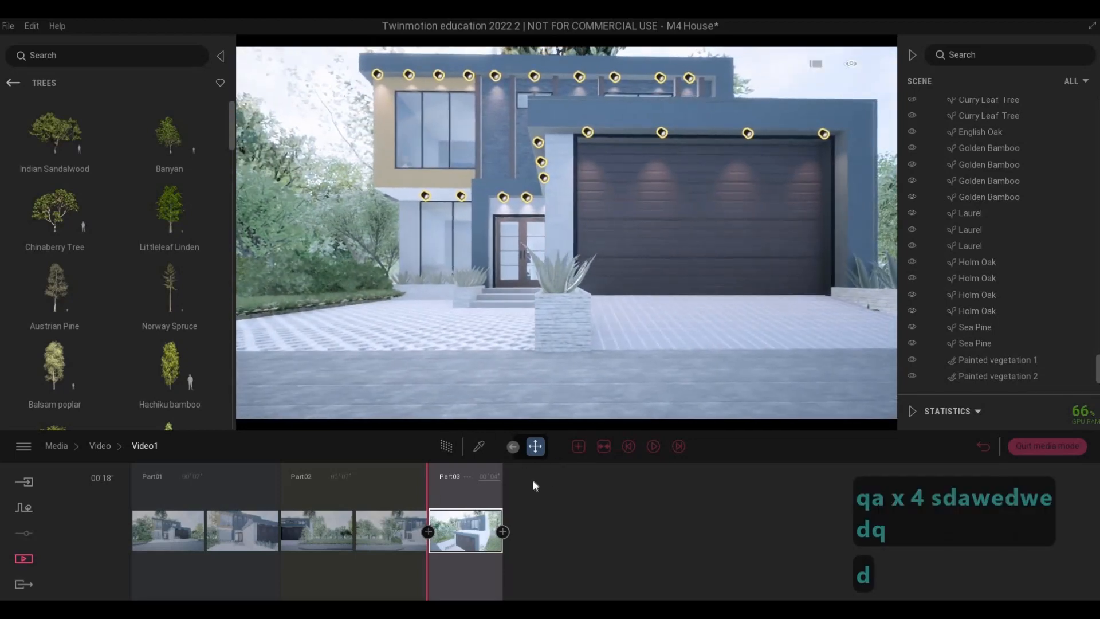
{"action": "left_click", "coordinate": [578, 447]}
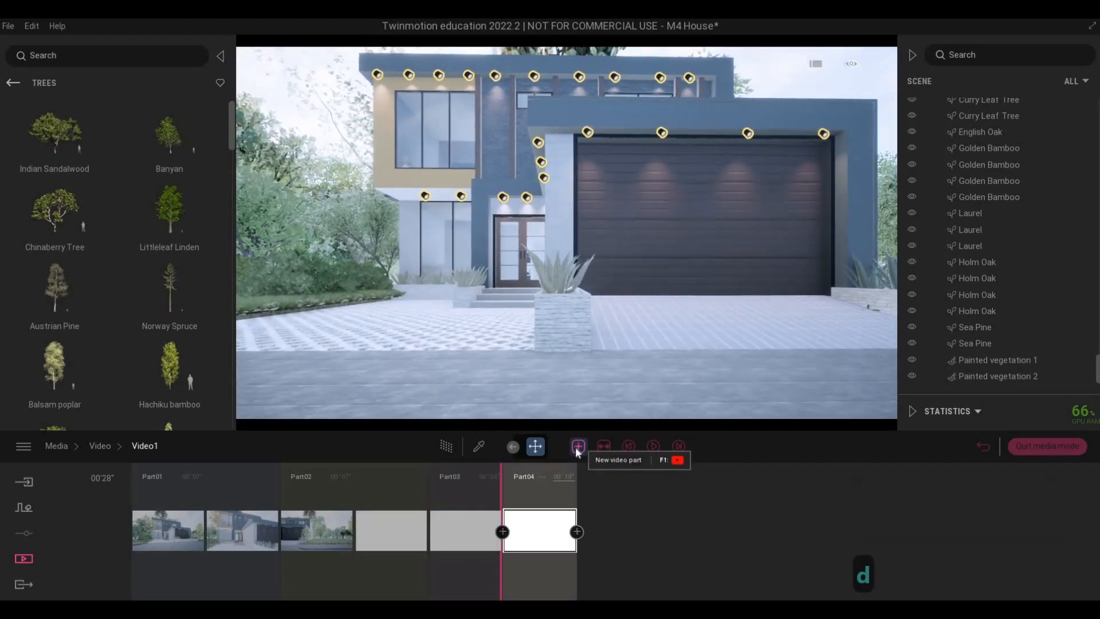
- Raise the camera straight up above the garage roof and add that view as Part04's second keyframe
{"action": "key", "text": "q"}
{"action": "key", "text": "q"}
{"action": "key", "text": "q"}
{"action": "key", "text": "q"}
{"action": "key", "text": "q"}
{"action": "key", "text": "q"}
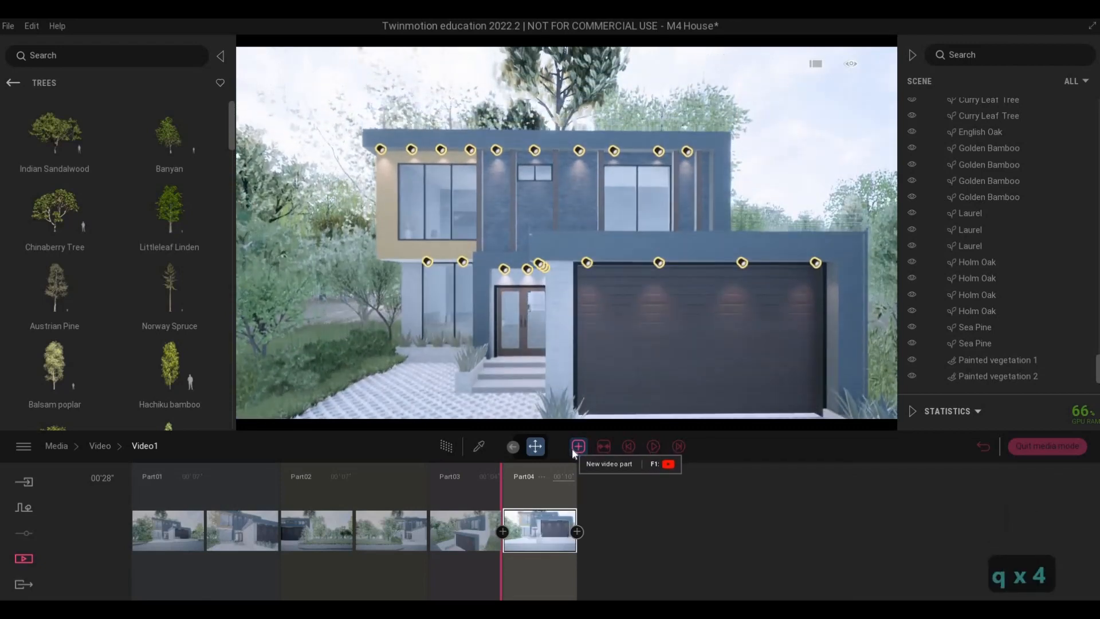
{"action": "key", "text": "q"}
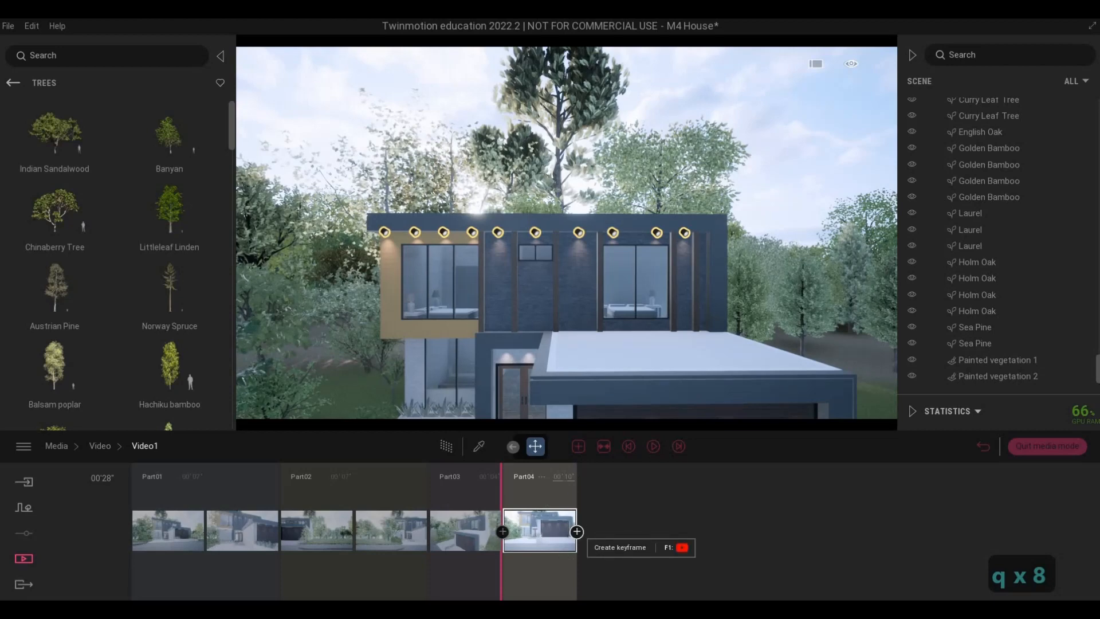
{"action": "left_click", "coordinate": [577, 532]}
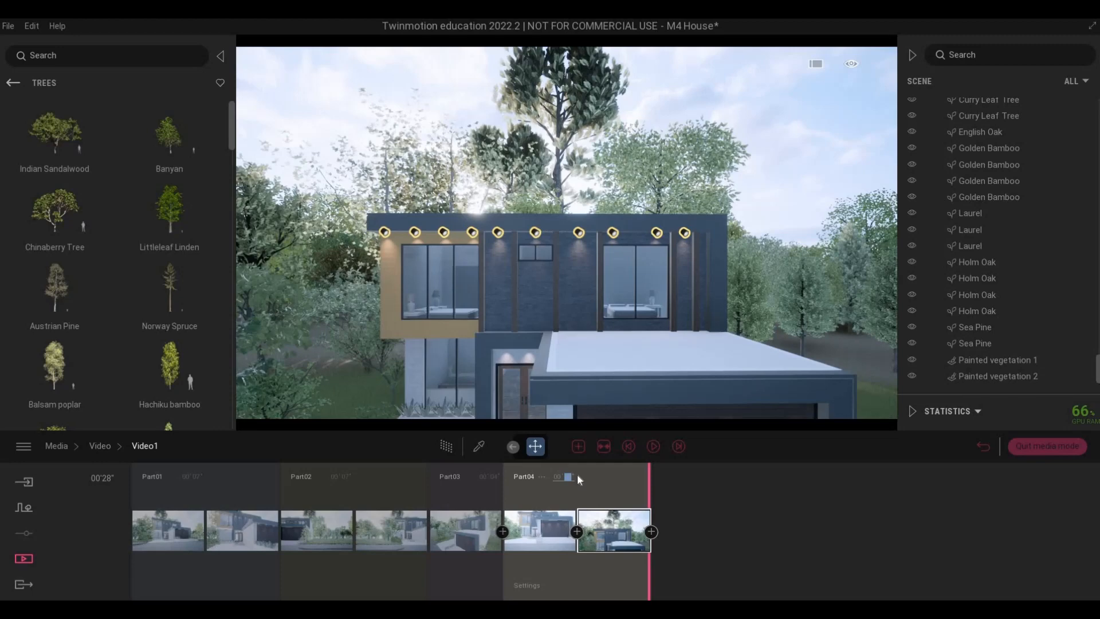
- Set Part04's duration to 6 seconds and preview its rising camera move
{"action": "type", "text": "6"}
{"action": "key", "text": "Return"}
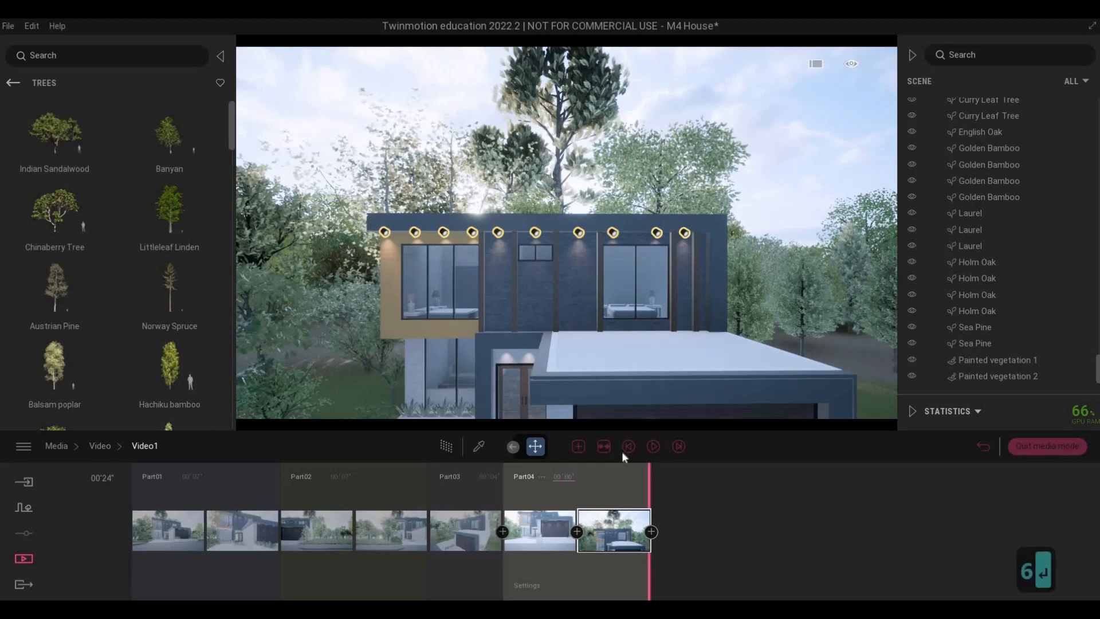
{"action": "left_click", "coordinate": [653, 444]}
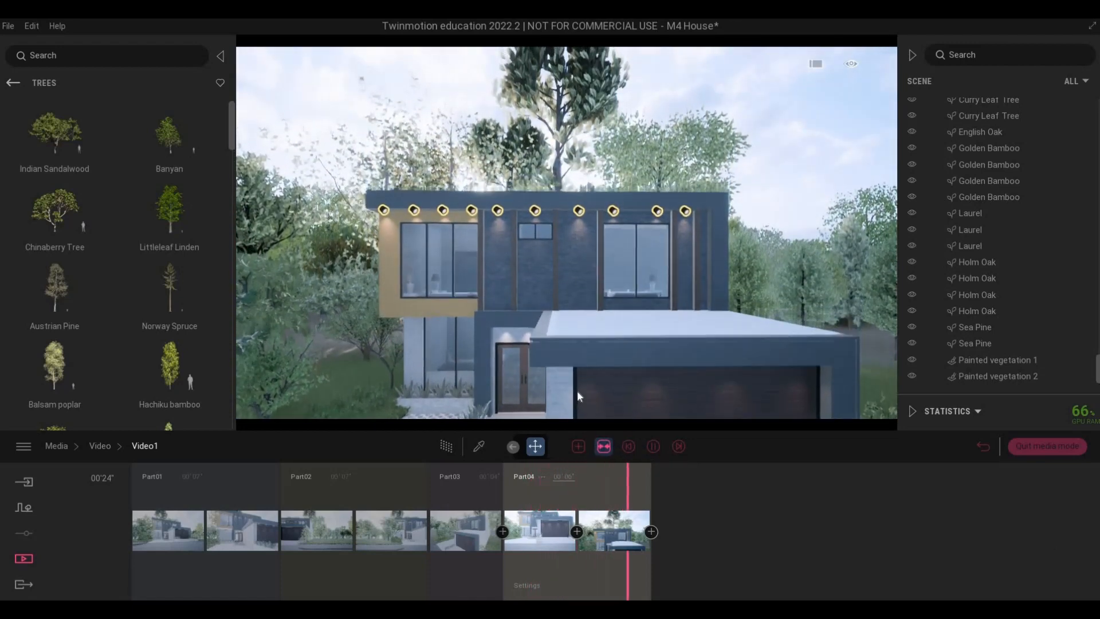
- Frame an upward view of the upper-floor corner and entrance through branches and shrubs, and start a new 4-second video part there
{"action": "key", "text": "a"}
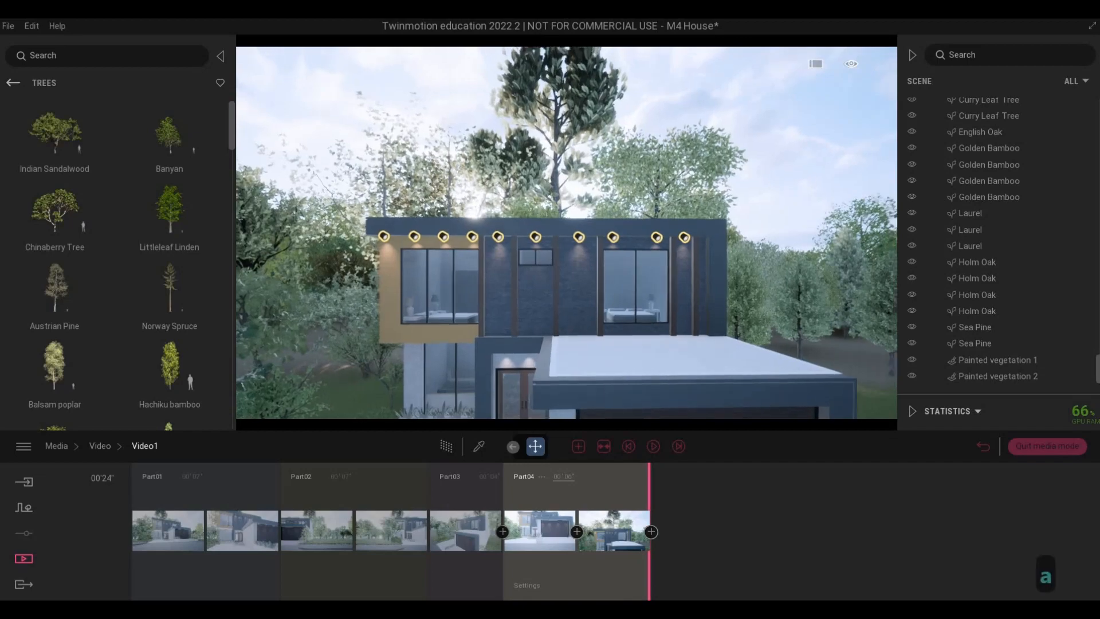
{"action": "key", "text": "e"}
{"action": "key", "text": "w"}
{"action": "key", "text": "w"}
{"action": "key", "text": "w"}
{"action": "key", "text": "w"}
{"action": "key", "text": "w"}
{"action": "key", "text": "w"}
{"action": "key", "text": "w"}
{"action": "key", "text": "w"}
{"action": "key", "text": "w"}
{"action": "key", "text": "w"}
{"action": "key", "text": "e"}
{"action": "key", "text": "s"}
{"action": "key", "text": "a"}
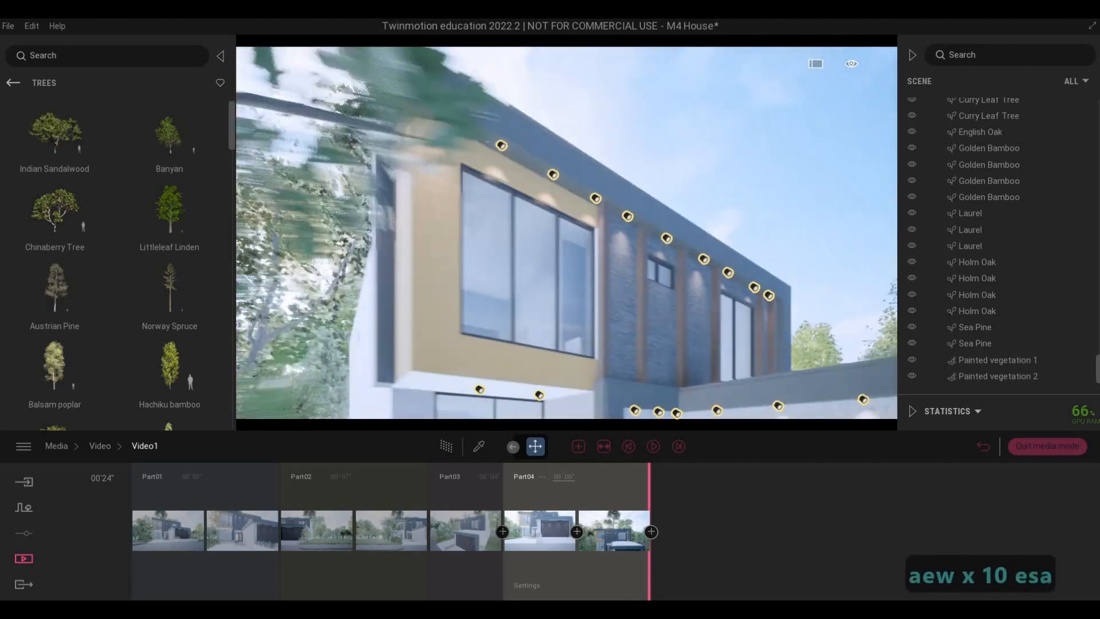
{"action": "key", "text": "s"}
{"action": "key", "text": "e"}
{"action": "key", "text": "e"}
{"action": "key", "text": "e"}
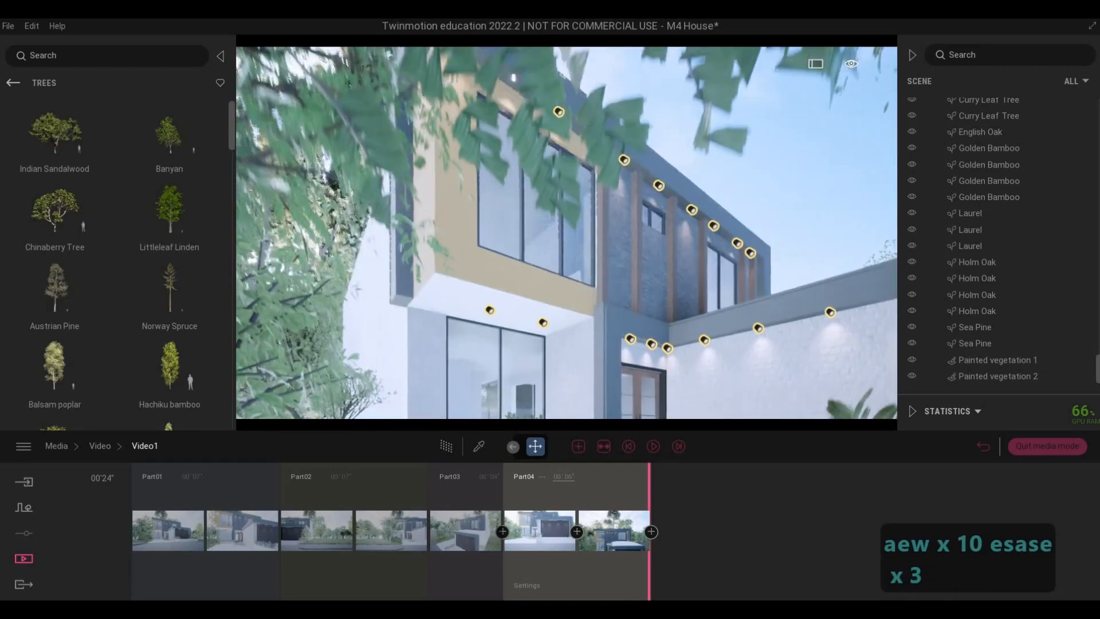
{"action": "key", "text": "s"}
{"action": "key", "text": "e"}
{"action": "key", "text": "q"}
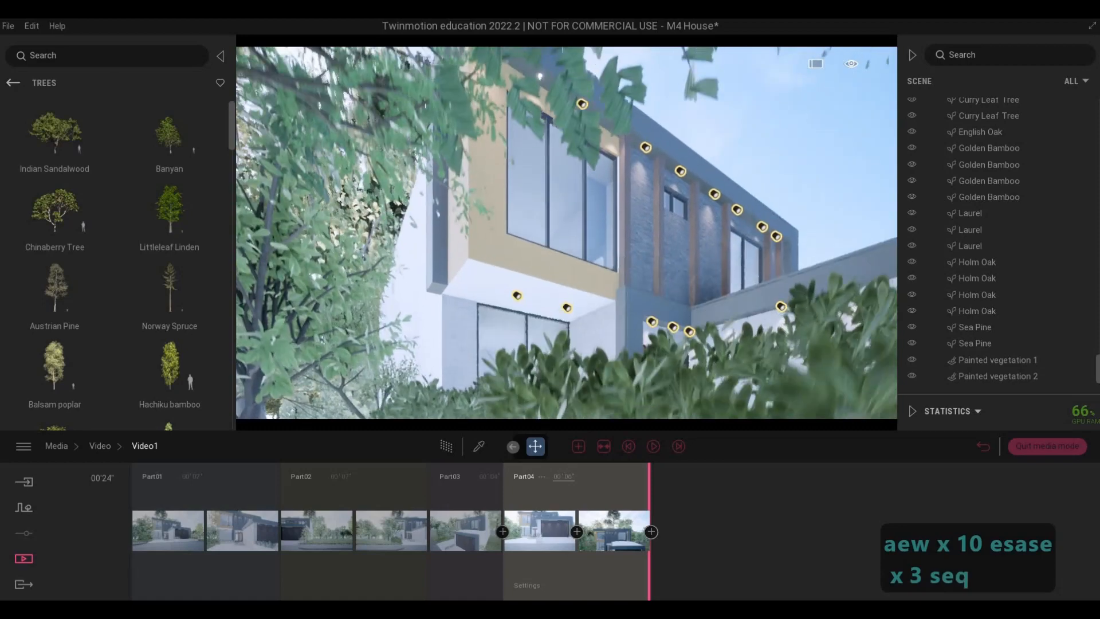
{"action": "key", "text": "d"}
{"action": "key", "text": "q"}
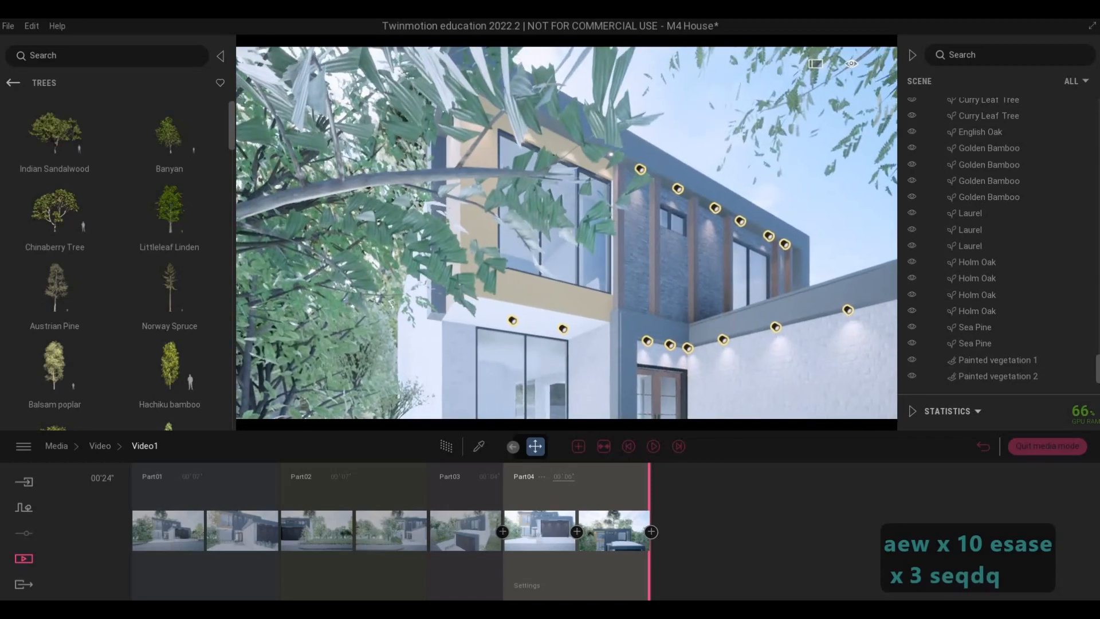
{"action": "key", "text": "3"}
{"action": "key", "text": "q"}
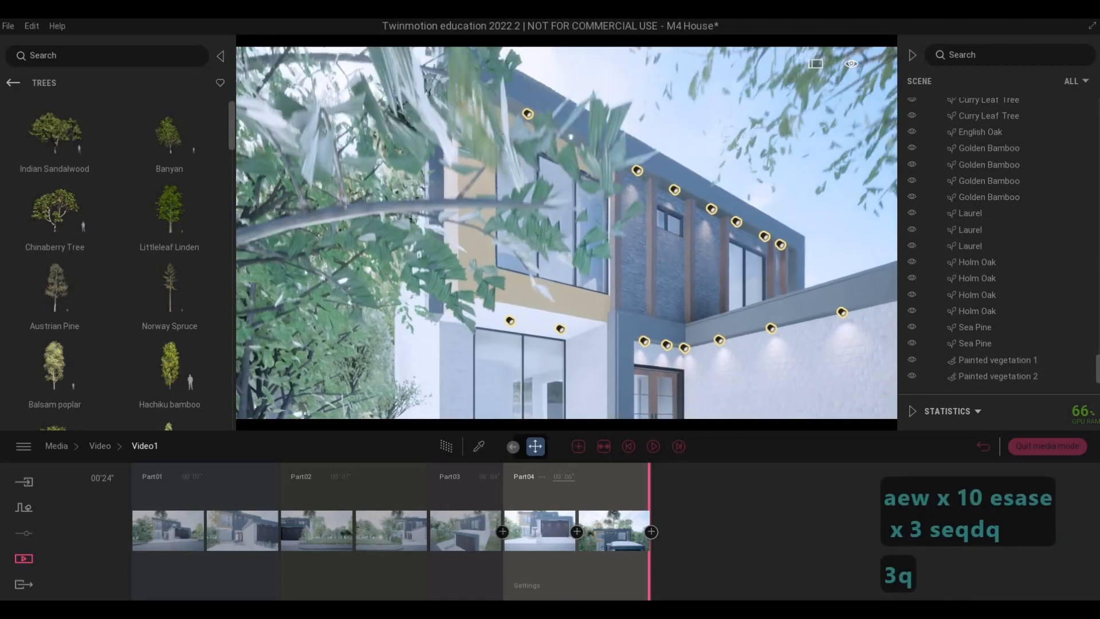
{"action": "key", "text": "s"}
{"action": "key", "text": "e"}
{"action": "key", "text": "e"}
{"action": "key", "text": "e"}
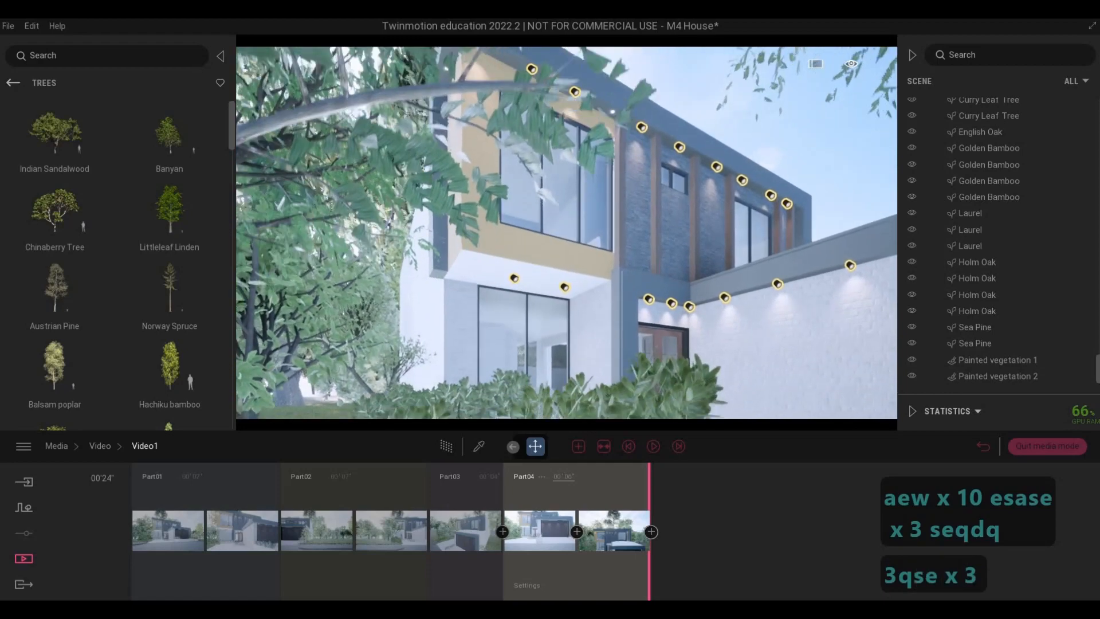
{"action": "key", "text": "e"}
{"action": "key", "text": "d"}
{"action": "key", "text": "d"}
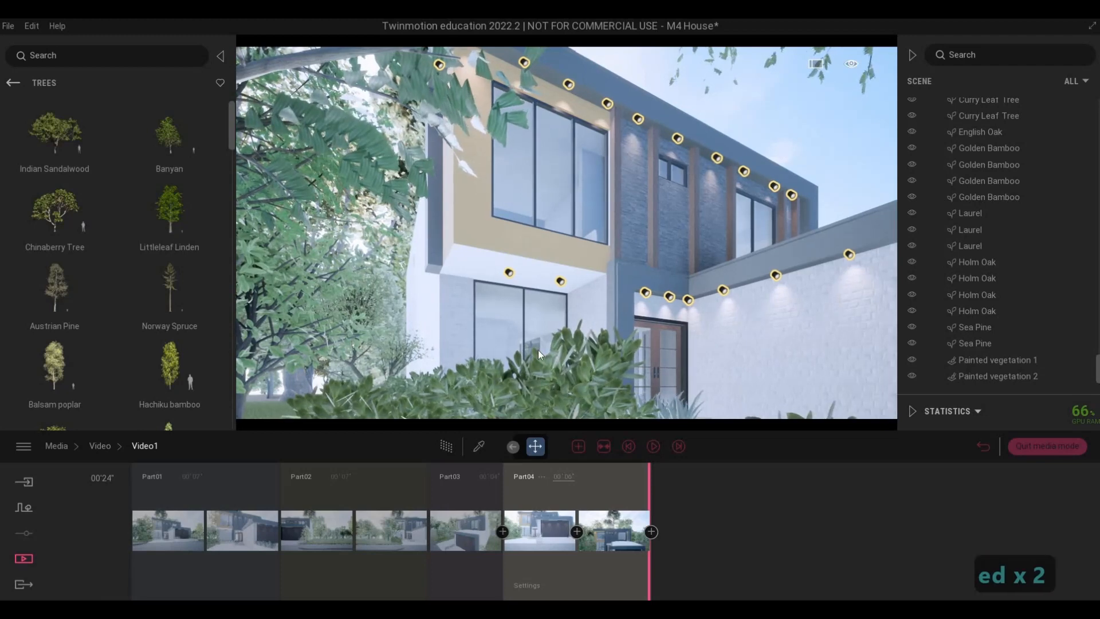
{"action": "key", "text": "d"}
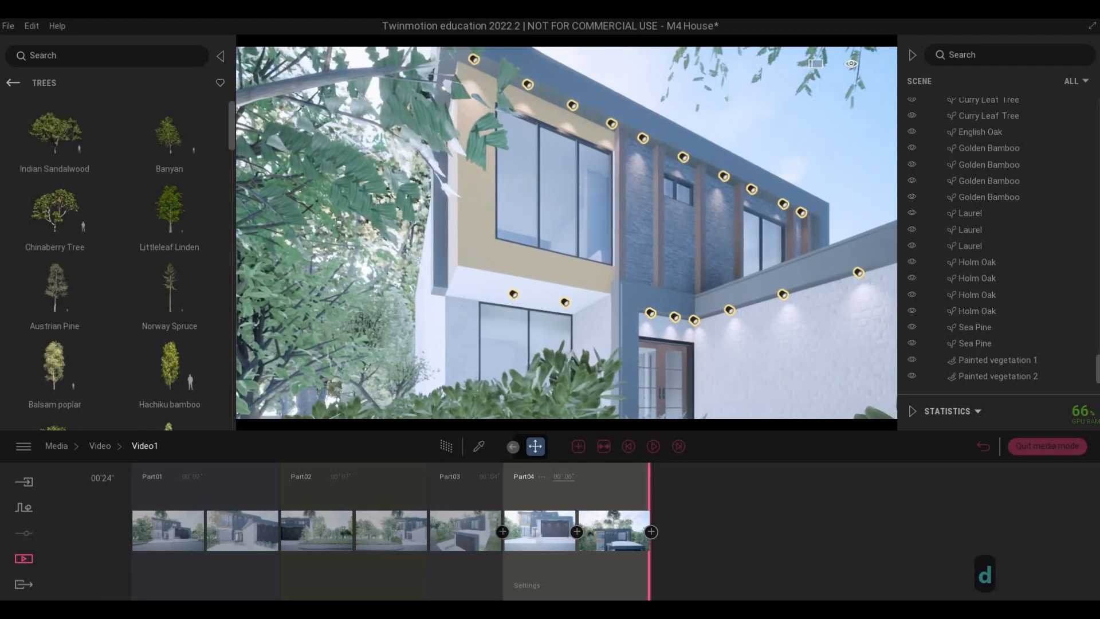
{"action": "left_click", "coordinate": [579, 447]}
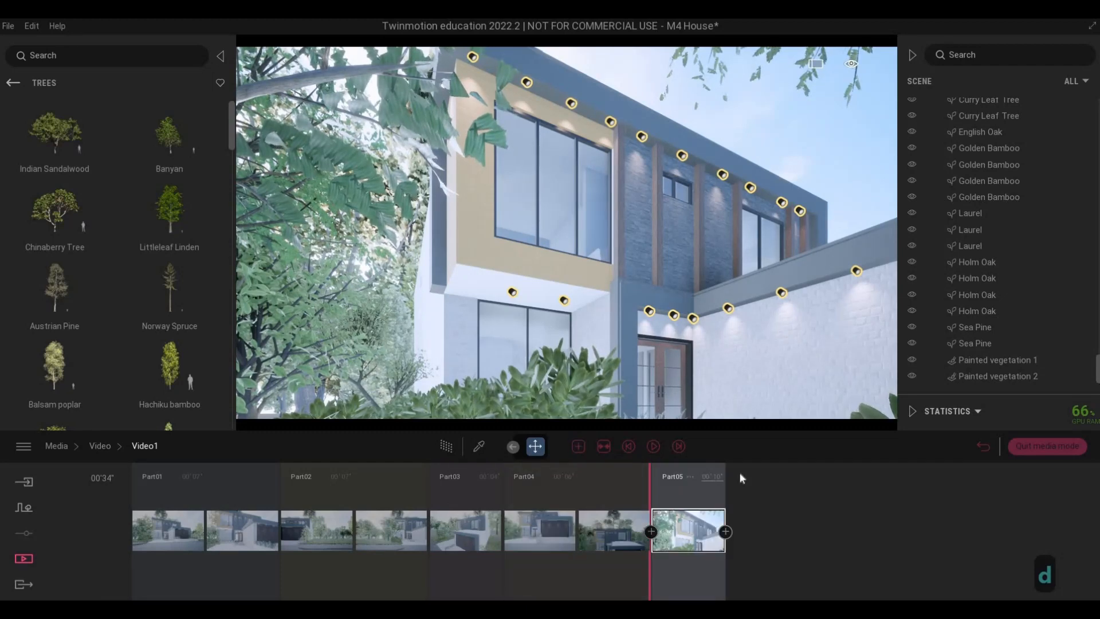
{"action": "type", "text": "4"}
{"action": "key", "text": "Return"}
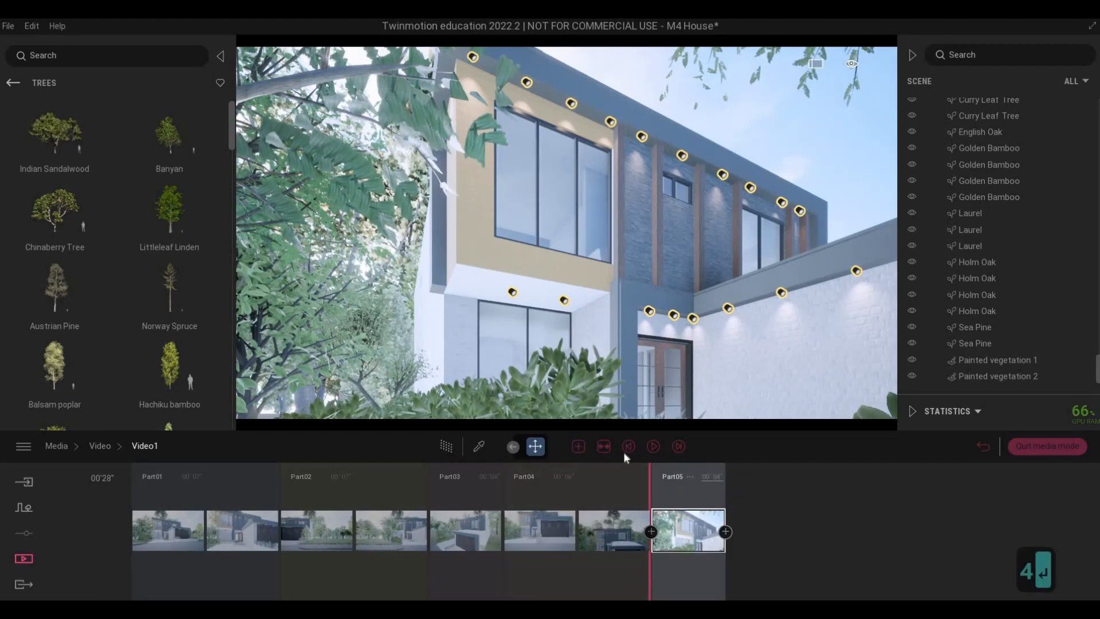
- Frame the garage and the house's side wall from an elevated angle behind the bamboo, and start a new video part there
{"action": "key", "text": "d"}
{"action": "key", "text": "w"}
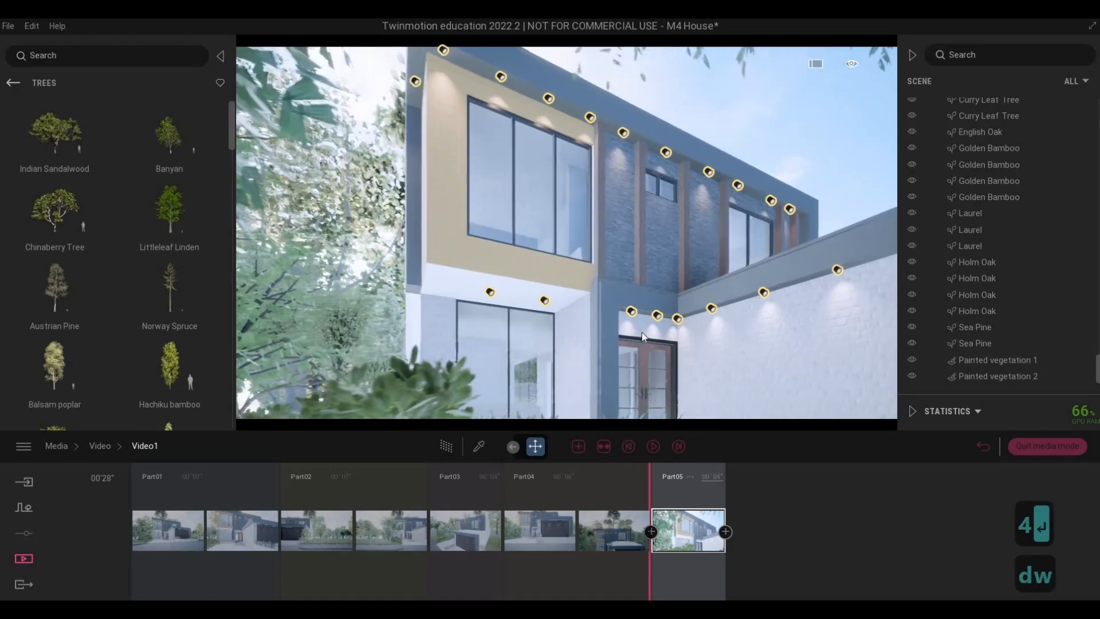
{"action": "key", "text": "4"}
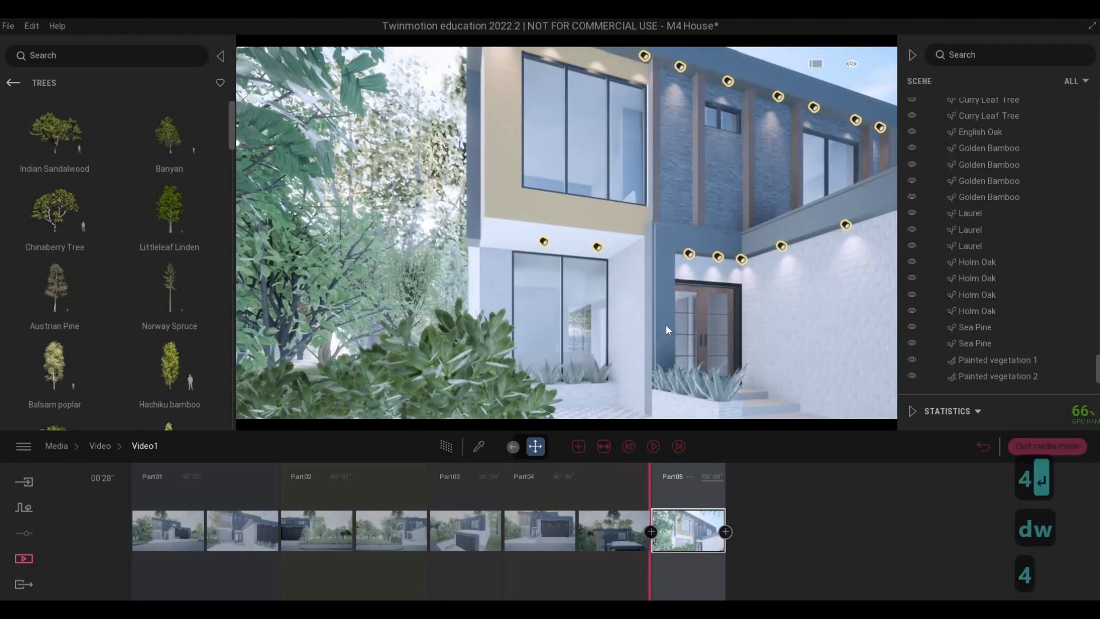
{"action": "key", "text": "w"}
{"action": "key", "text": "4"}
{"action": "key", "text": "d"}
{"action": "key", "text": "s"}
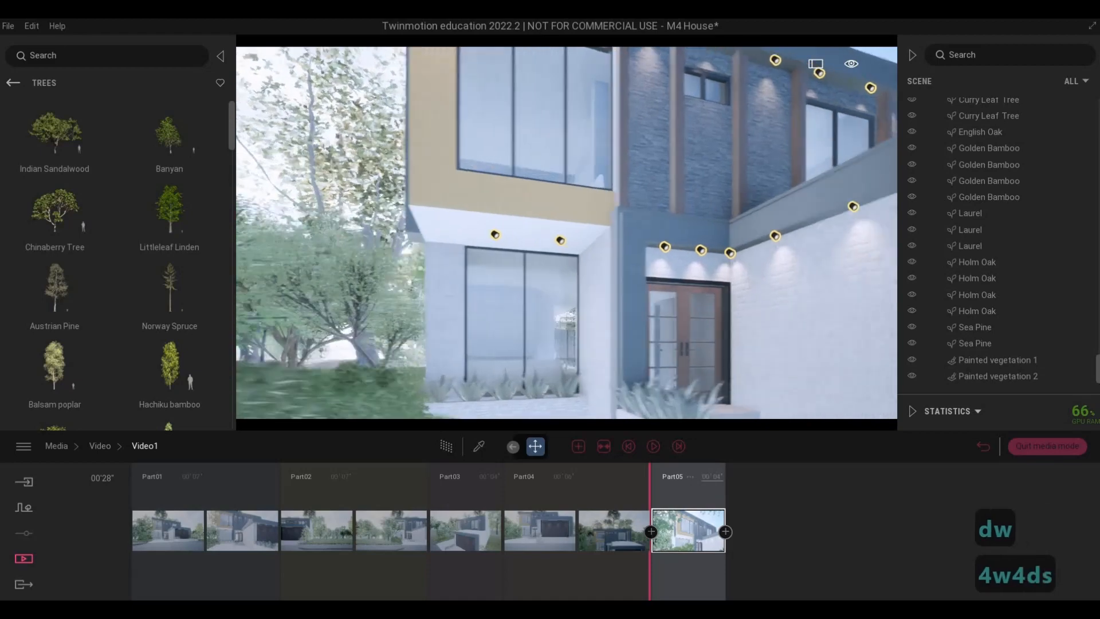
{"action": "key", "text": "q"}
{"action": "key", "text": "d"}
{"action": "key", "text": "d"}
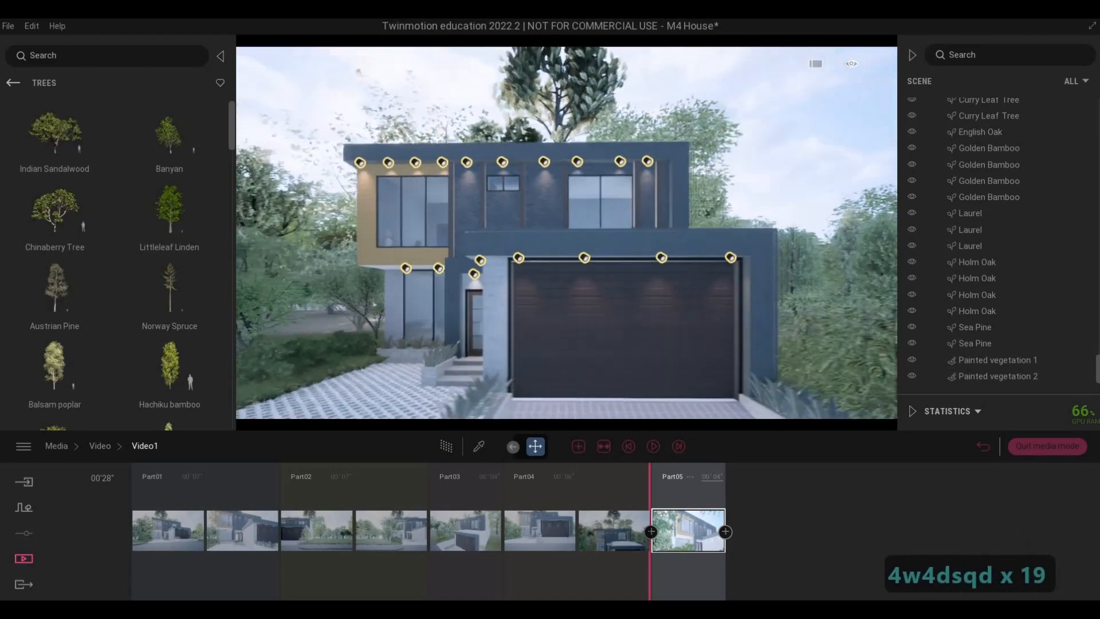
{"action": "key", "text": "d"}
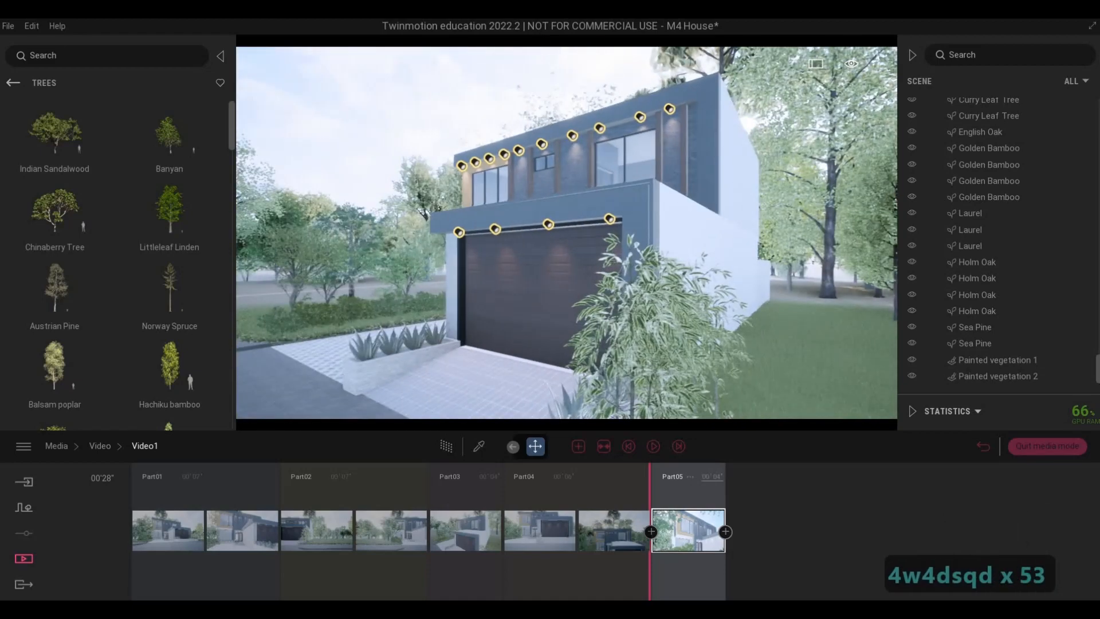
{"action": "key", "text": "q"}
{"action": "key", "text": "q"}
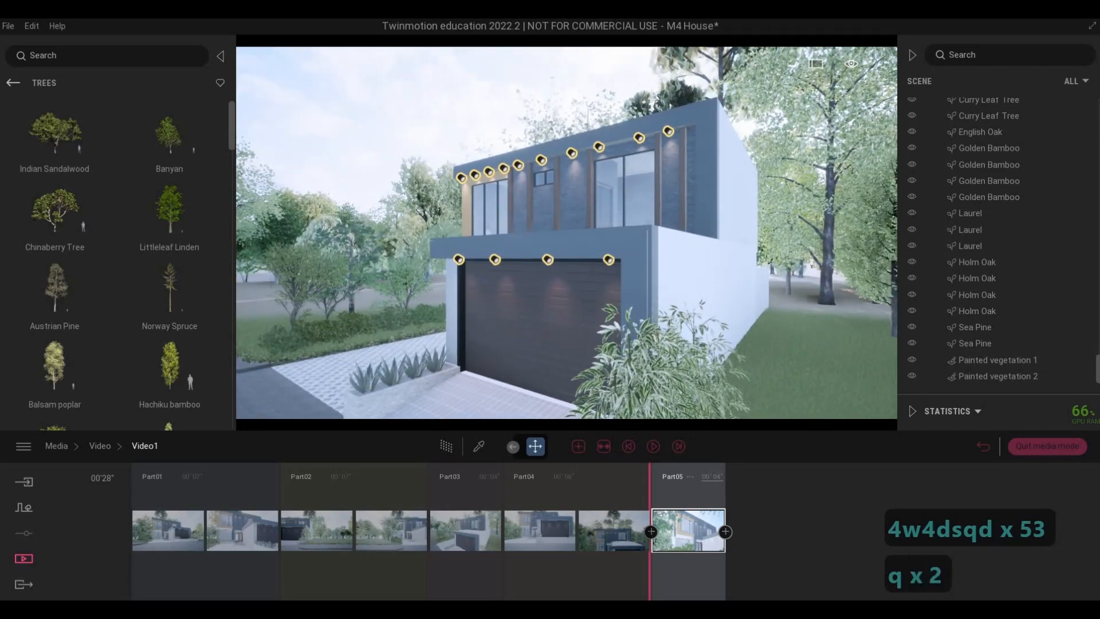
{"action": "key", "text": "e"}
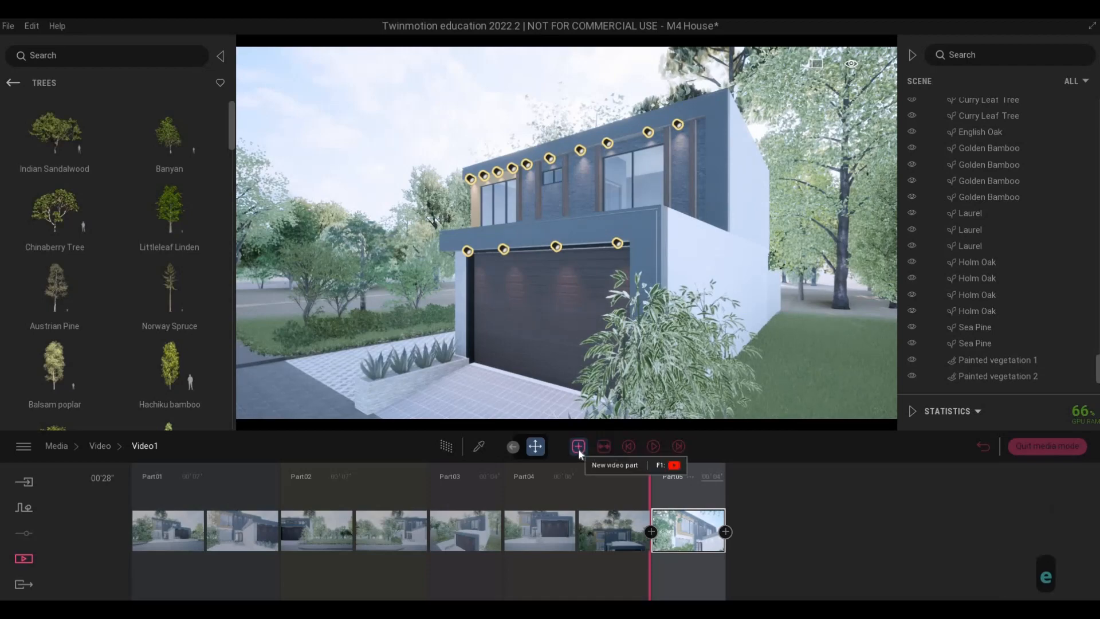
{"action": "left_click", "coordinate": [579, 447]}
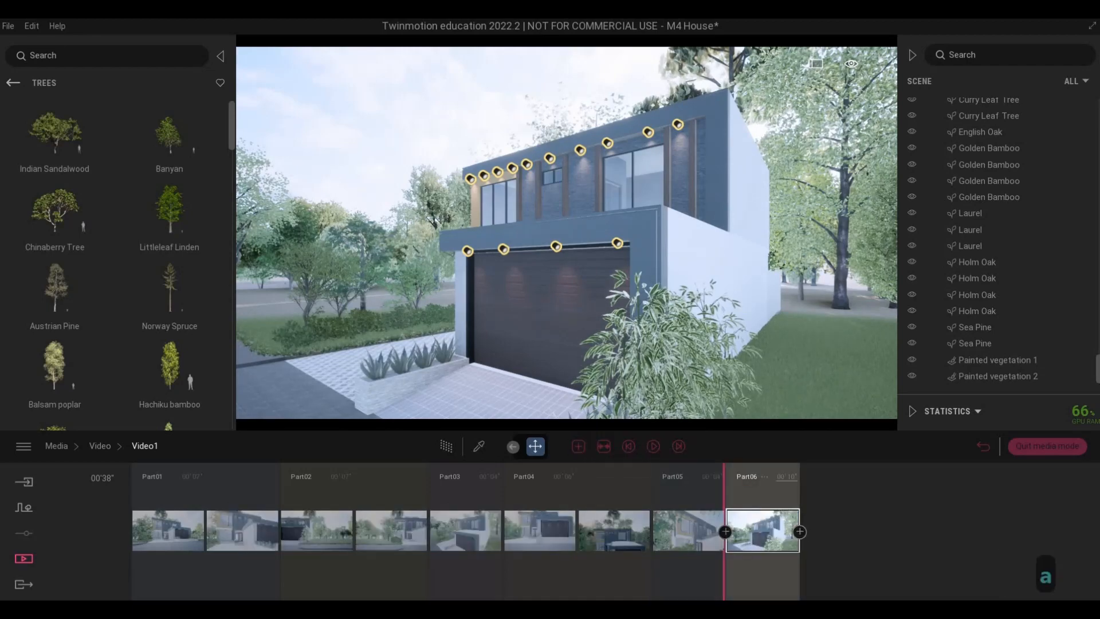
- Move the camera sideways to a frontal view of the entrance and garage and add it as Part06's second keyframe
{"action": "key", "text": "a"}
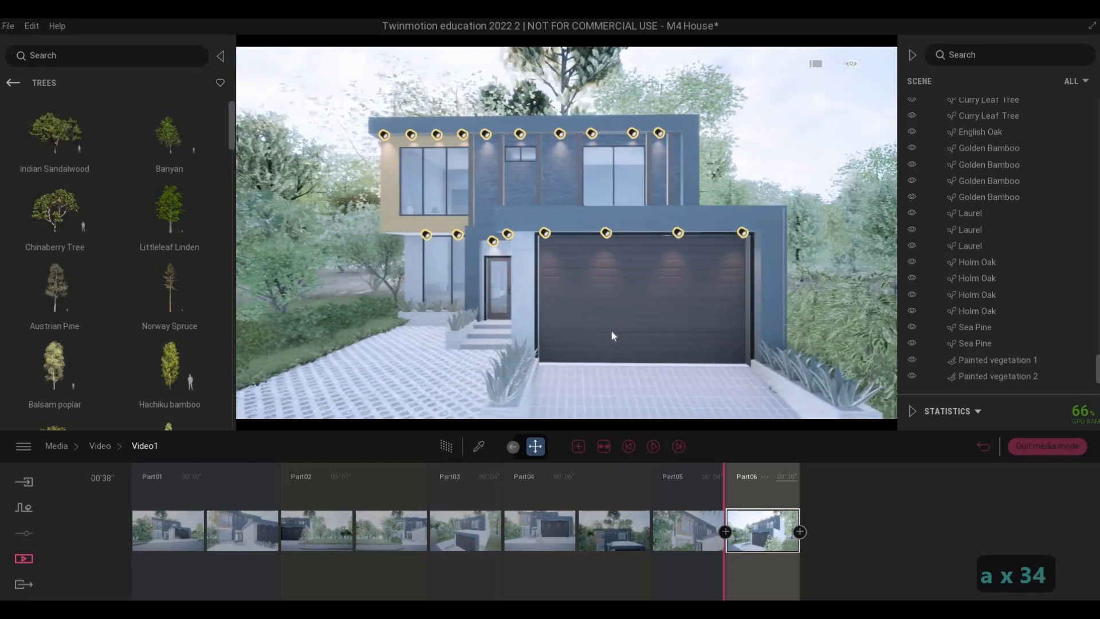
{"action": "key", "text": "a"}
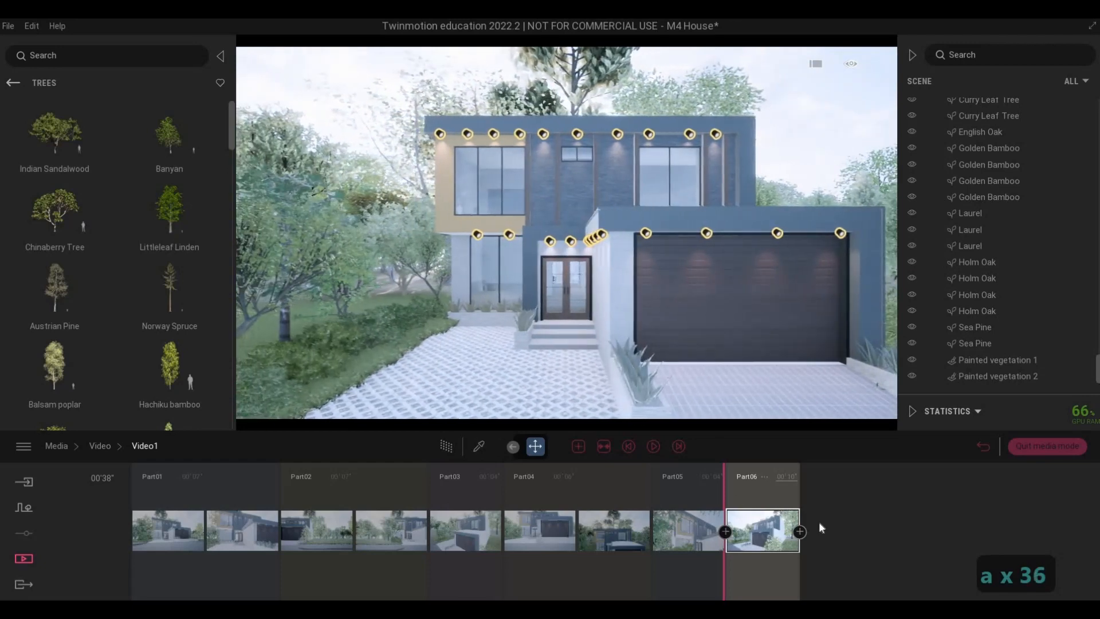
{"action": "left_click", "coordinate": [800, 533]}
- Frame an elevated view over the trees towards the beige upper corner and garage roof, and add it as Part06's third keyframe
{"action": "key", "text": "a"}
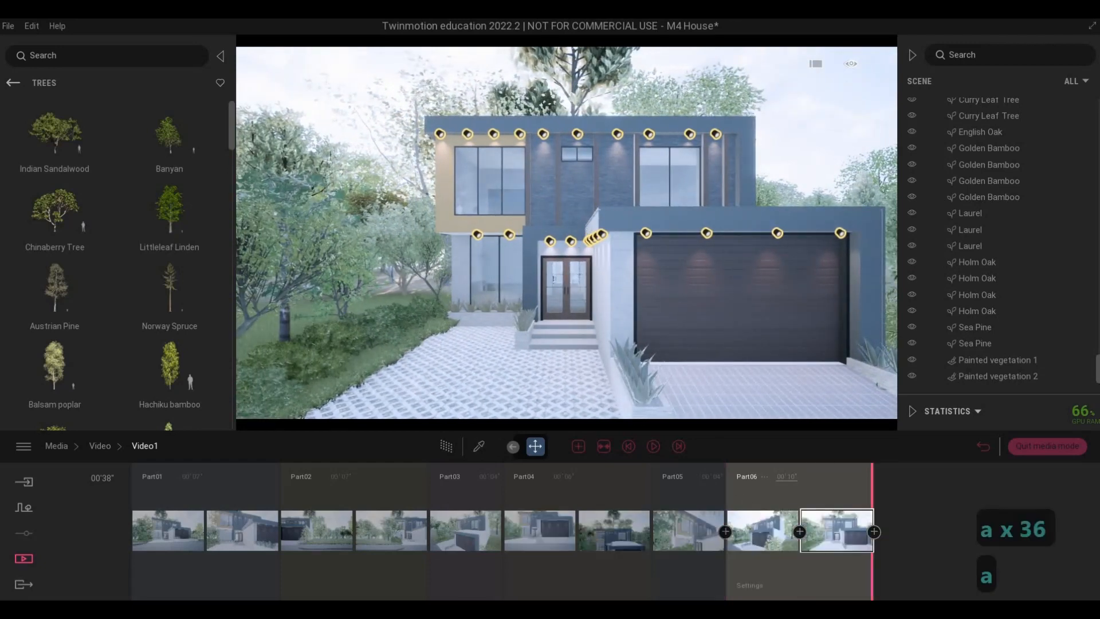
{"action": "key", "text": "s"}
{"action": "key", "text": "a"}
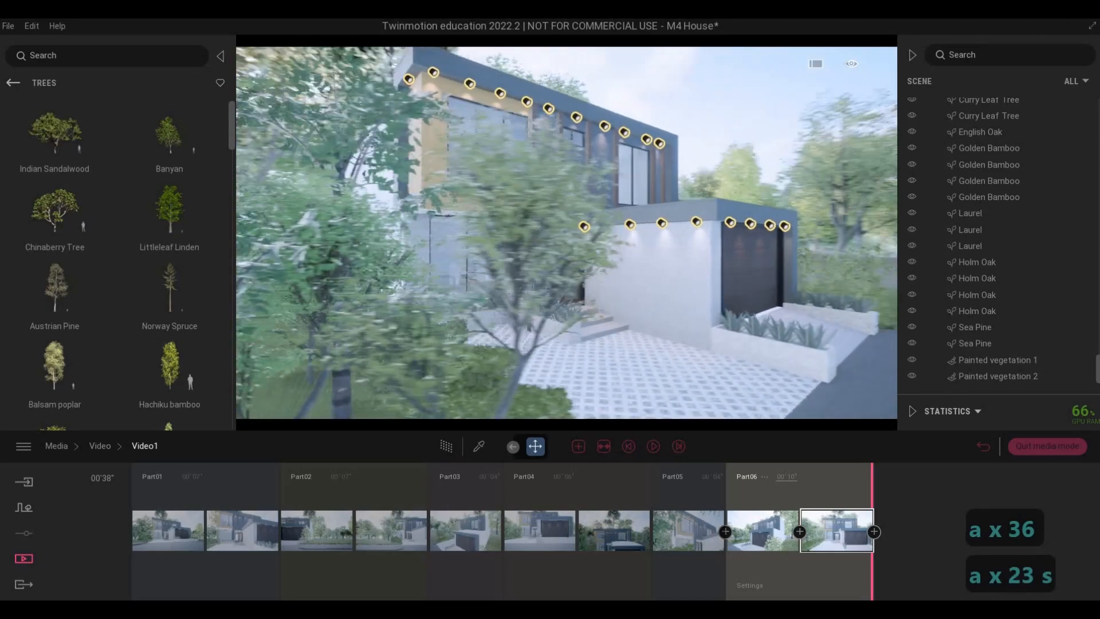
{"action": "key", "text": "q"}
{"action": "key", "text": "q"}
{"action": "key", "text": "q"}
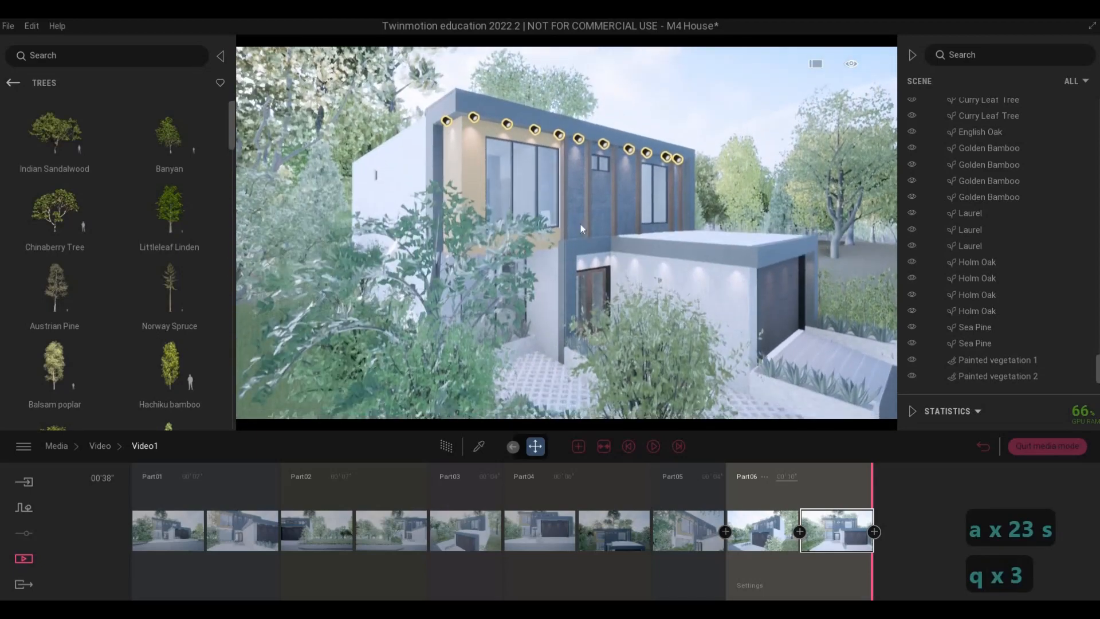
{"action": "left_click", "coordinate": [874, 531]}
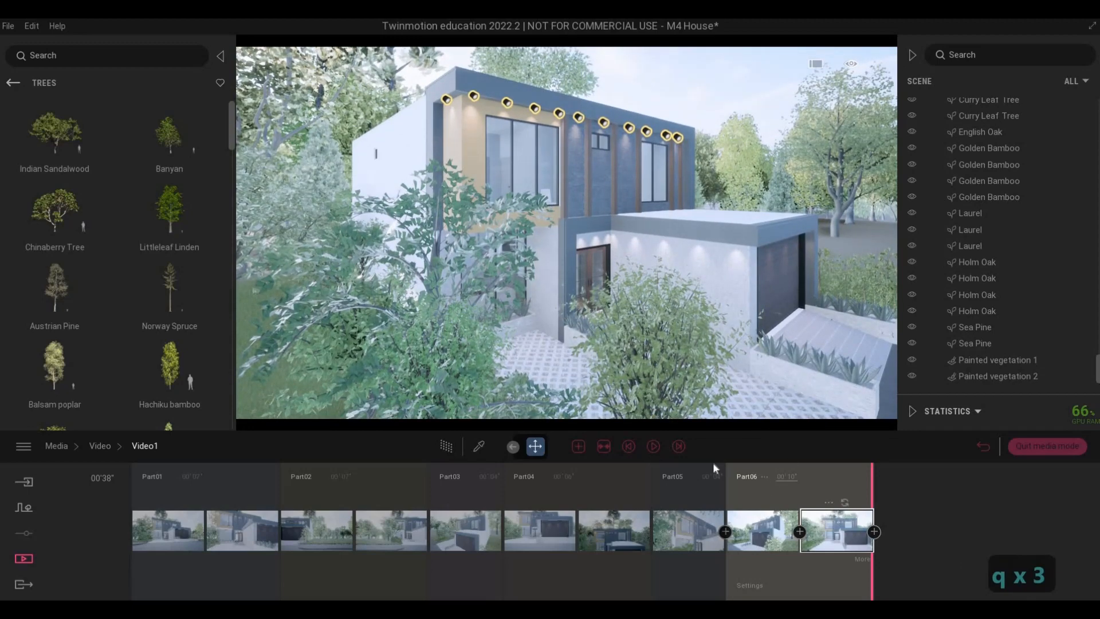
- Preview Part06's camera move and set its duration to 8 seconds
{"action": "left_click", "coordinate": [655, 447]}
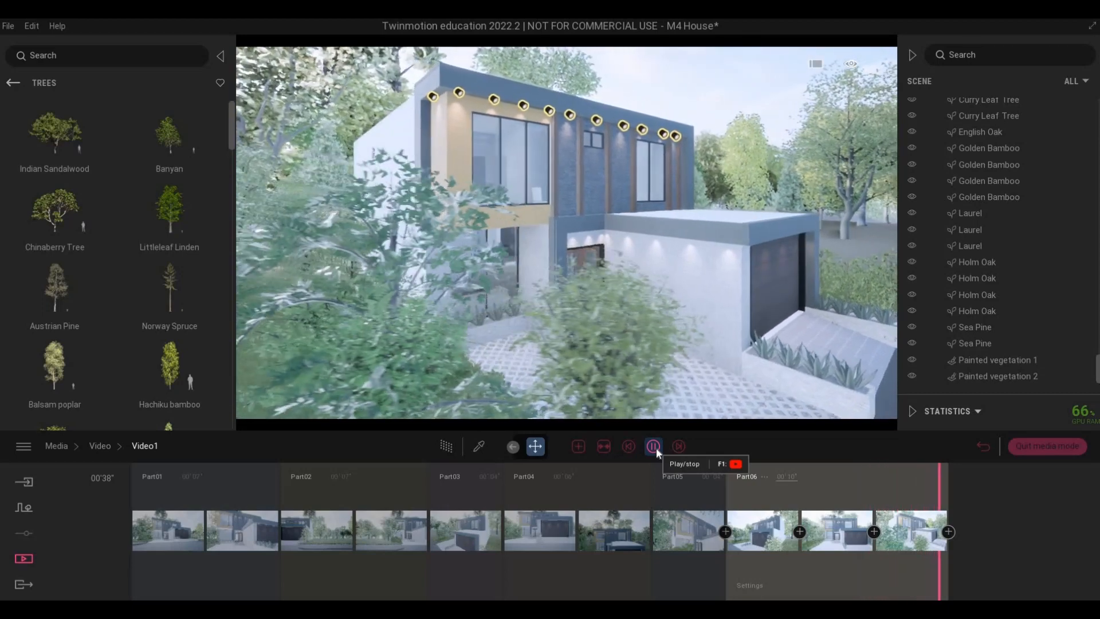
{"action": "key", "text": "d"}
{"action": "key", "text": "d"}
{"action": "key", "text": "d"}
{"action": "key", "text": "d"}
{"action": "key", "text": "d"}
{"action": "key", "text": "d"}
{"action": "key", "text": "d"}
{"action": "key", "text": "d"}
{"action": "key", "text": "d"}
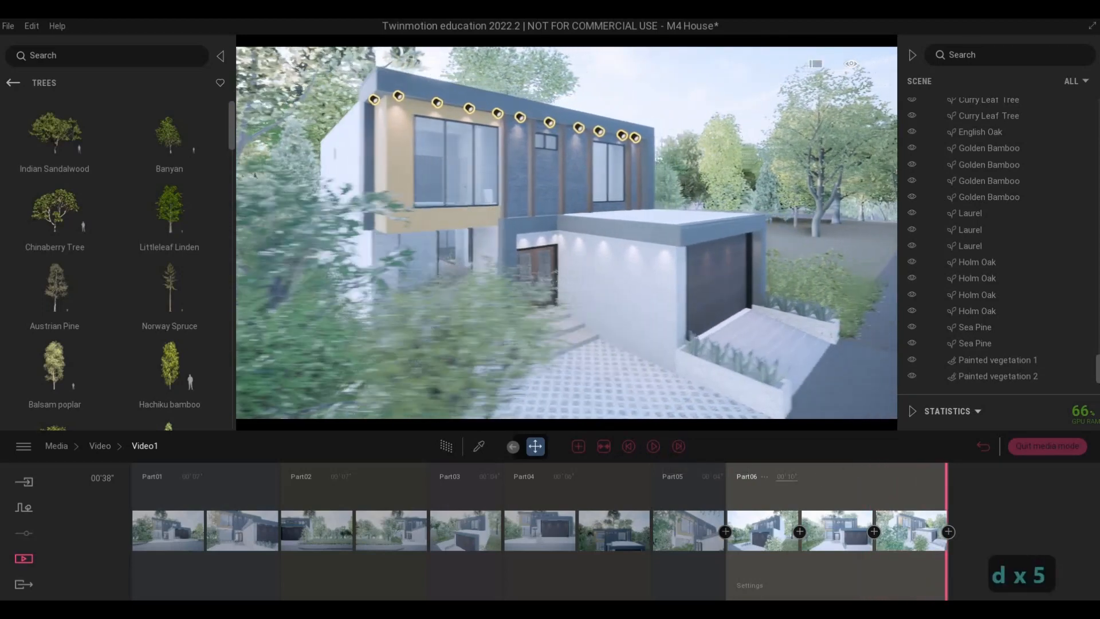
{"action": "key", "text": "w"}
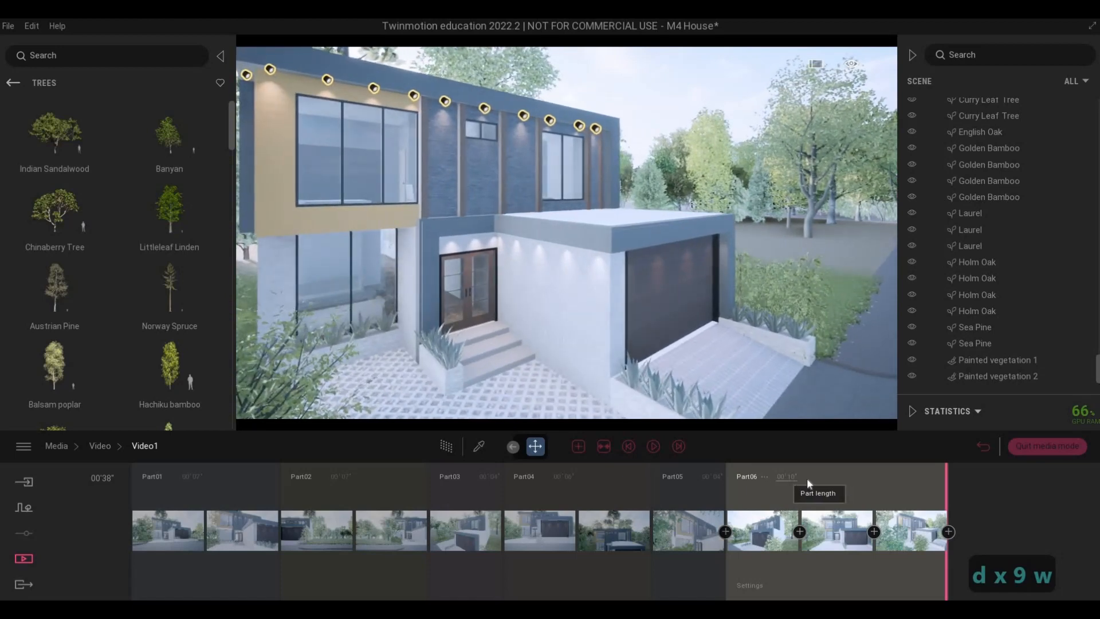
{"action": "left_click", "coordinate": [807, 478]}
{"action": "type", "text": "8"}
{"action": "key", "text": "Return"}
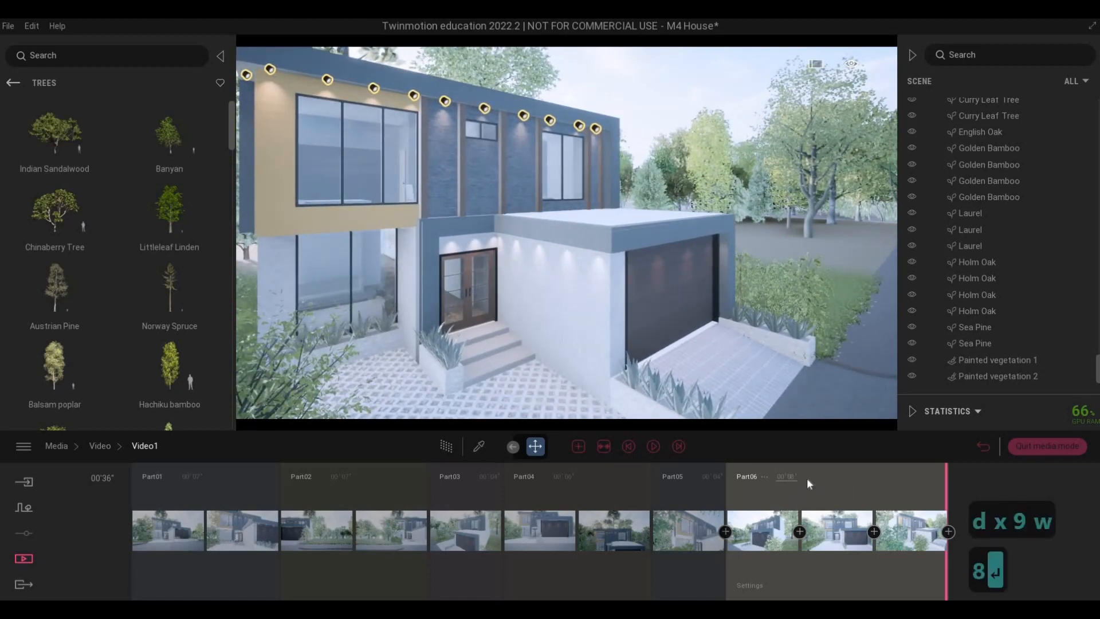
- Examine the front facade from varied heights and street-level angles to find a viewpoint for the next shot
{"action": "key", "text": "d"}
{"action": "key", "text": "d"}
{"action": "key", "text": "d"}
{"action": "key", "text": "d"}
{"action": "key", "text": "d"}
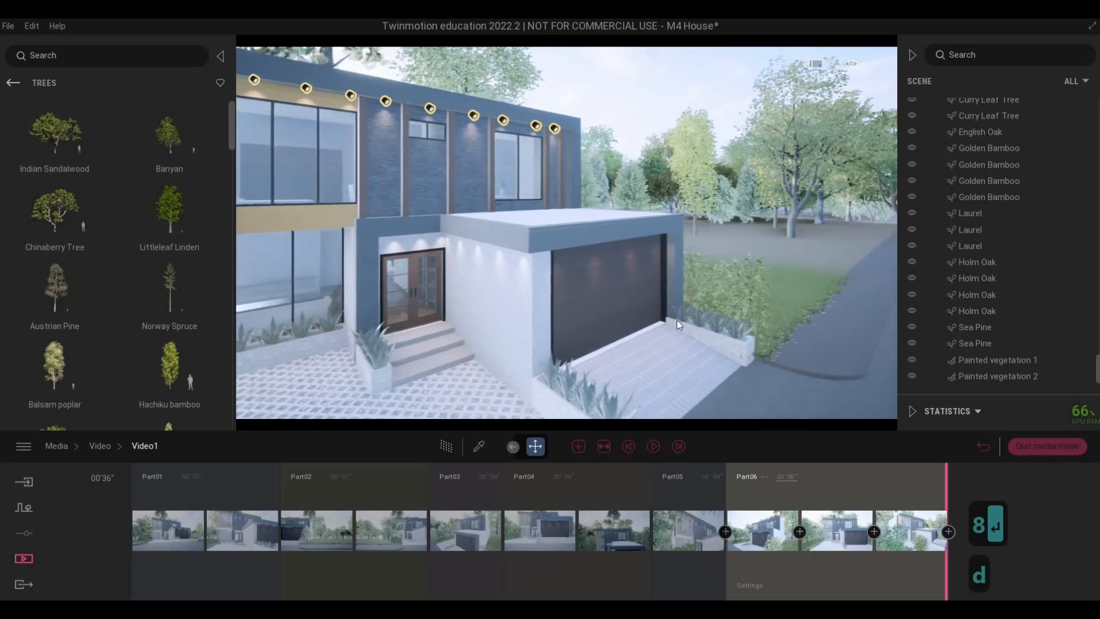
{"action": "key", "text": "e"}
{"action": "key", "text": "d"}
{"action": "key", "text": "s"}
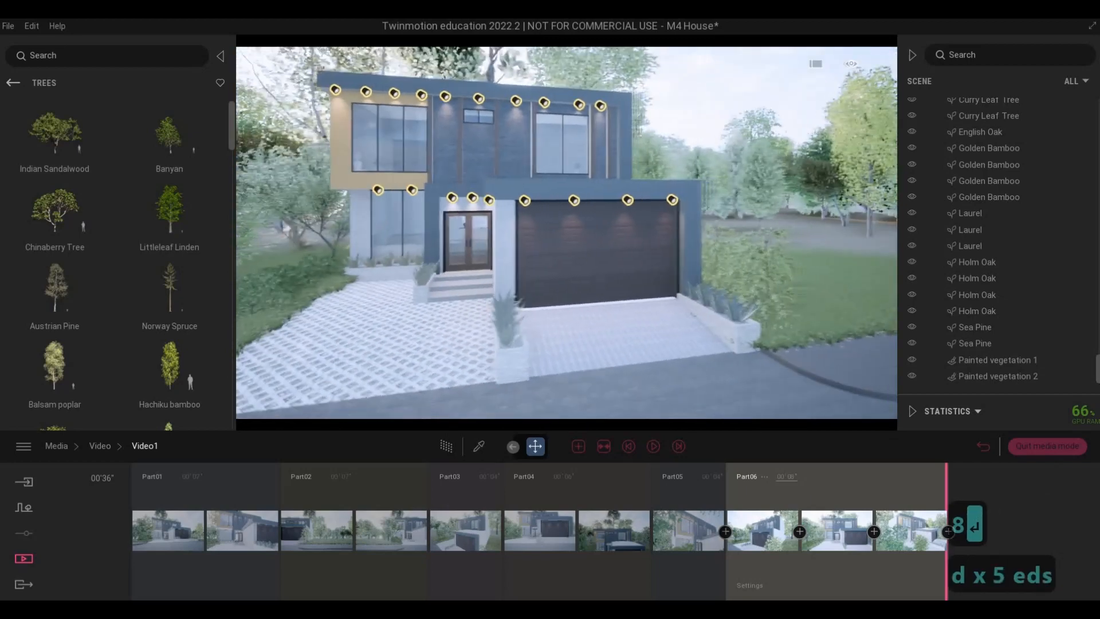
{"action": "key", "text": "w"}
{"action": "key", "text": "e"}
{"action": "key", "text": "Escape"}
{"action": "key", "text": "Escape"}
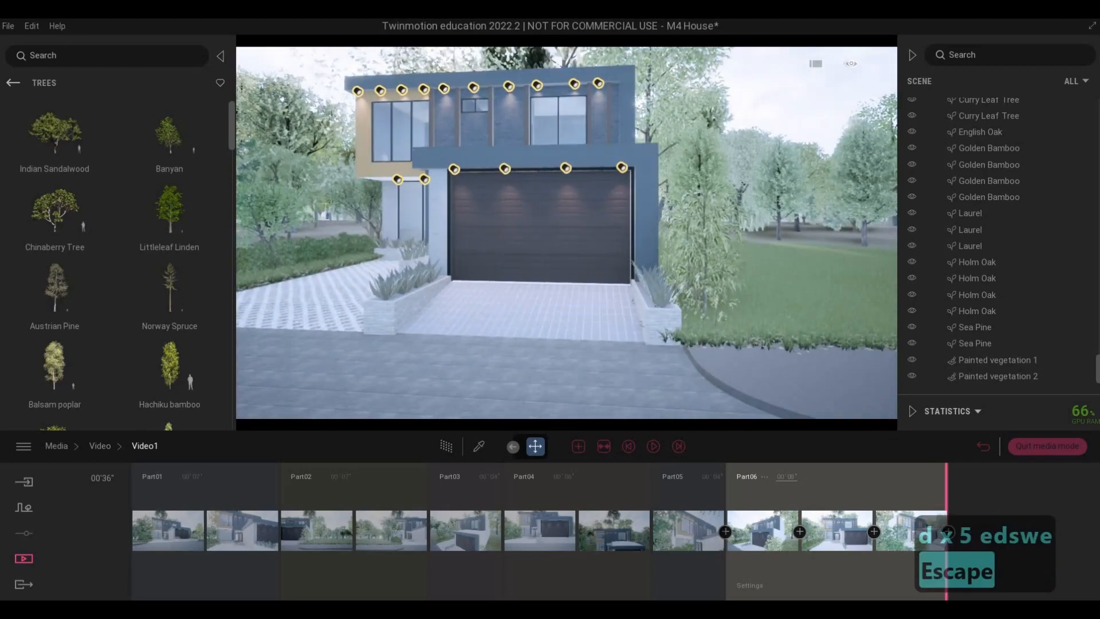
{"action": "key", "text": "d"}
{"action": "key", "text": "a"}
{"action": "key", "text": "a"}
{"action": "key", "text": "e"}
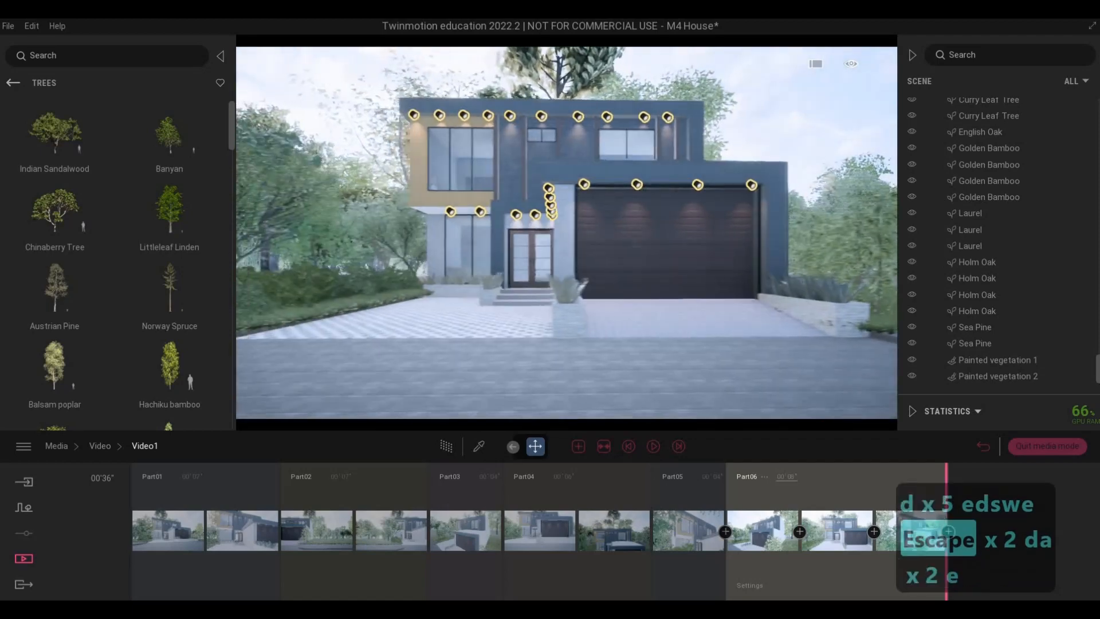
{"action": "key", "text": "w"}
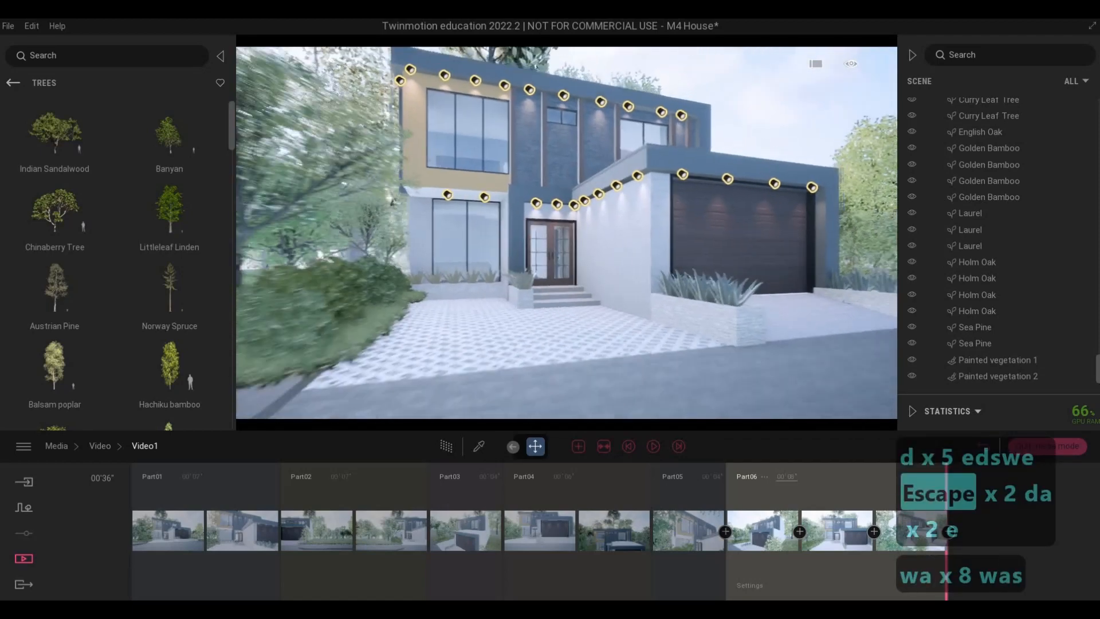
{"action": "key", "text": "q"}
{"action": "key", "text": "a"}
{"action": "key", "text": "s"}
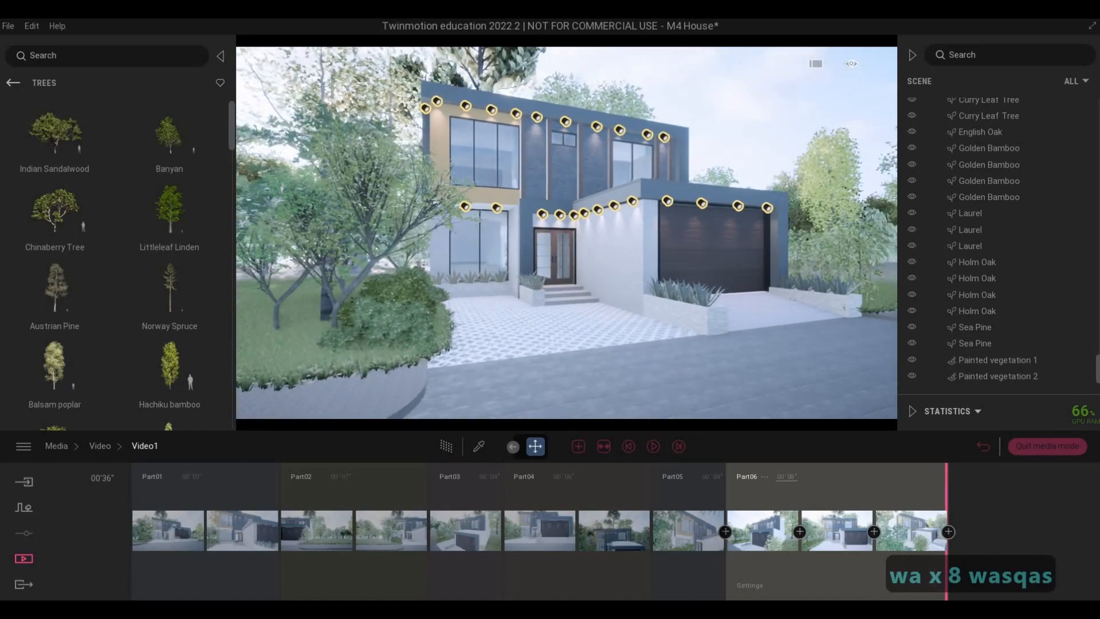
- Examine closer views of the entrance steps, lit side wall and garage door as candidates for the next shot
{"action": "key", "text": "d"}
{"action": "key", "text": "d"}
{"action": "key", "text": "d"}
{"action": "key", "text": "w"}
{"action": "key", "text": "w"}
{"action": "key", "text": "w"}
{"action": "key", "text": "w"}
{"action": "key", "text": "w"}
{"action": "key", "text": "w"}
{"action": "key", "text": "w"}
{"action": "key", "text": "w"}
{"action": "key", "text": "w"}
{"action": "key", "text": "w"}
{"action": "key", "text": "w"}
{"action": "key", "text": "w"}
{"action": "key", "text": "w"}
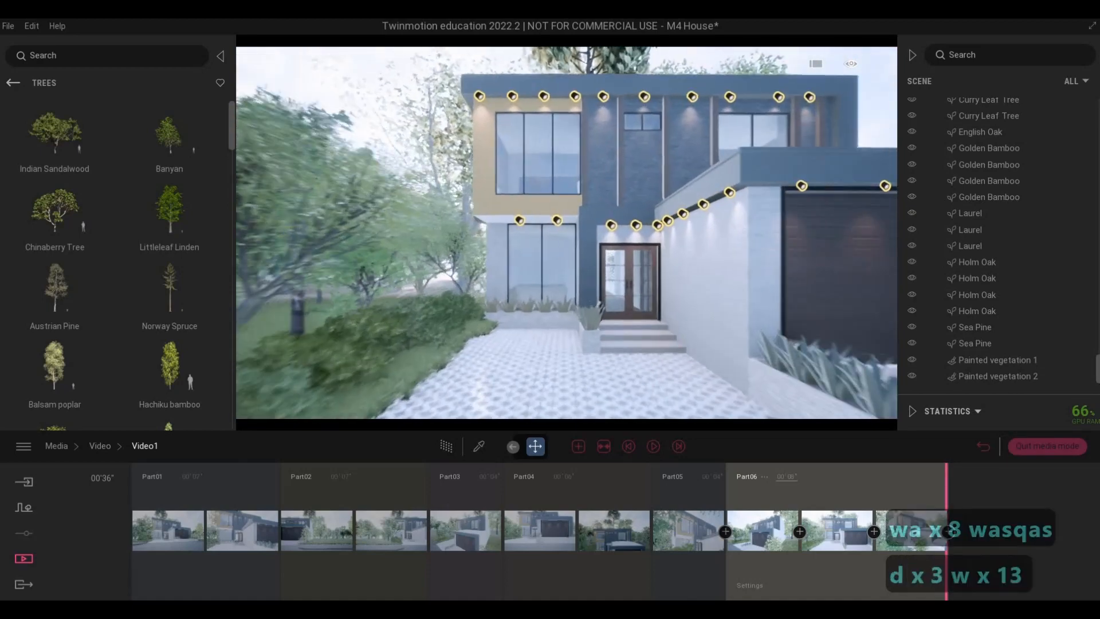
{"action": "key", "text": "w"}
{"action": "key", "text": "w"}
{"action": "key", "text": "w"}
{"action": "key", "text": "d"}
{"action": "key", "text": "d"}
{"action": "key", "text": "d"}
{"action": "key", "text": "d"}
{"action": "key", "text": "d"}
{"action": "key", "text": "d"}
{"action": "key", "text": "d"}
{"action": "key", "text": "s"}
{"action": "key", "text": "a"}
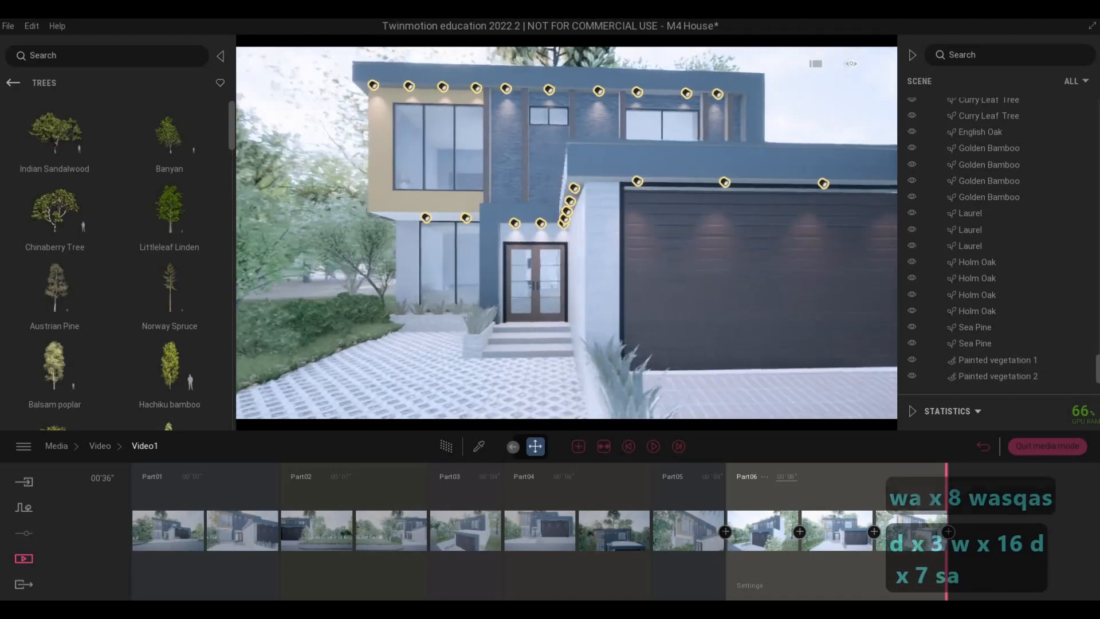
{"action": "key", "text": "s"}
{"action": "key", "text": "a"}
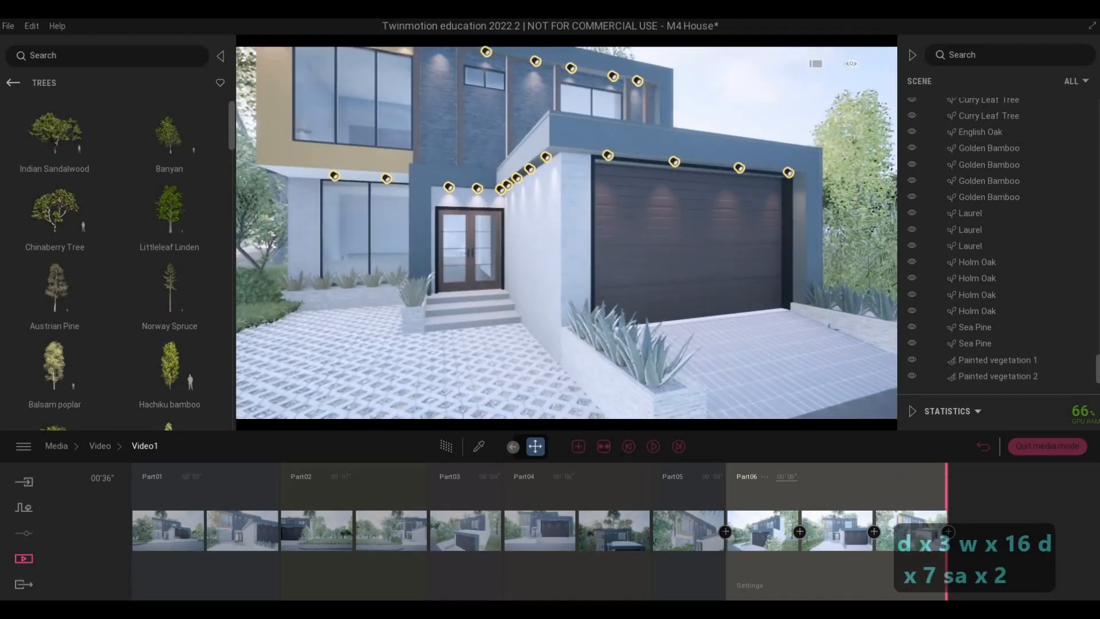
{"action": "key", "text": "w"}
{"action": "key", "text": "a"}
{"action": "key", "text": "w"}
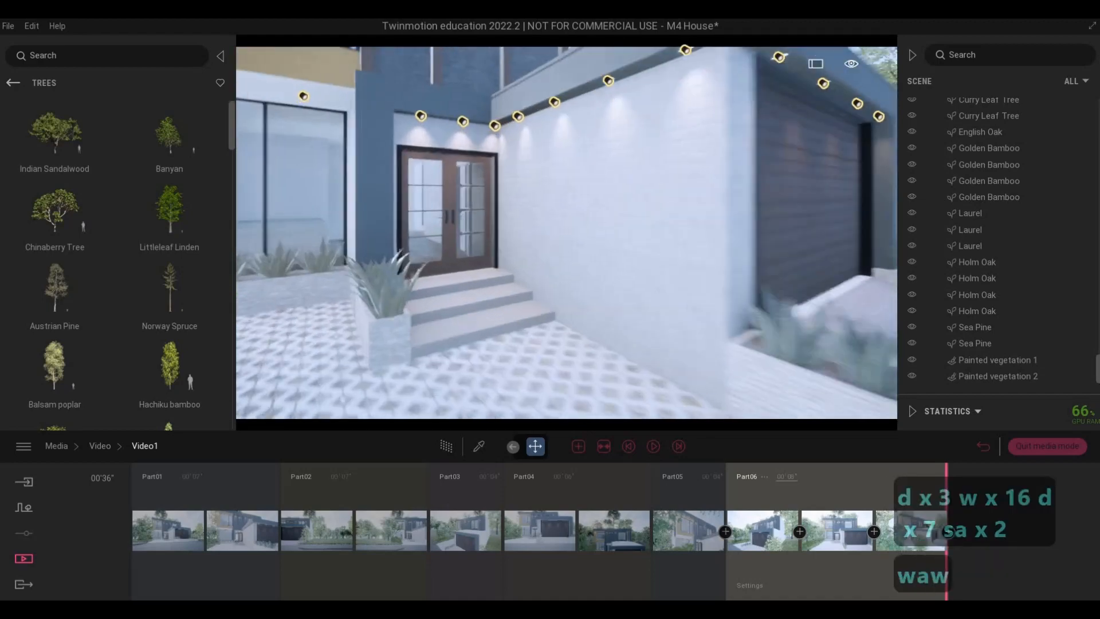
- Frame the garage door, driveway and corner planter with the entrance behind, and start a new video part from that view
{"action": "key", "text": "d"}
{"action": "key", "text": "s"}
{"action": "key", "text": "s"}
{"action": "key", "text": "s"}
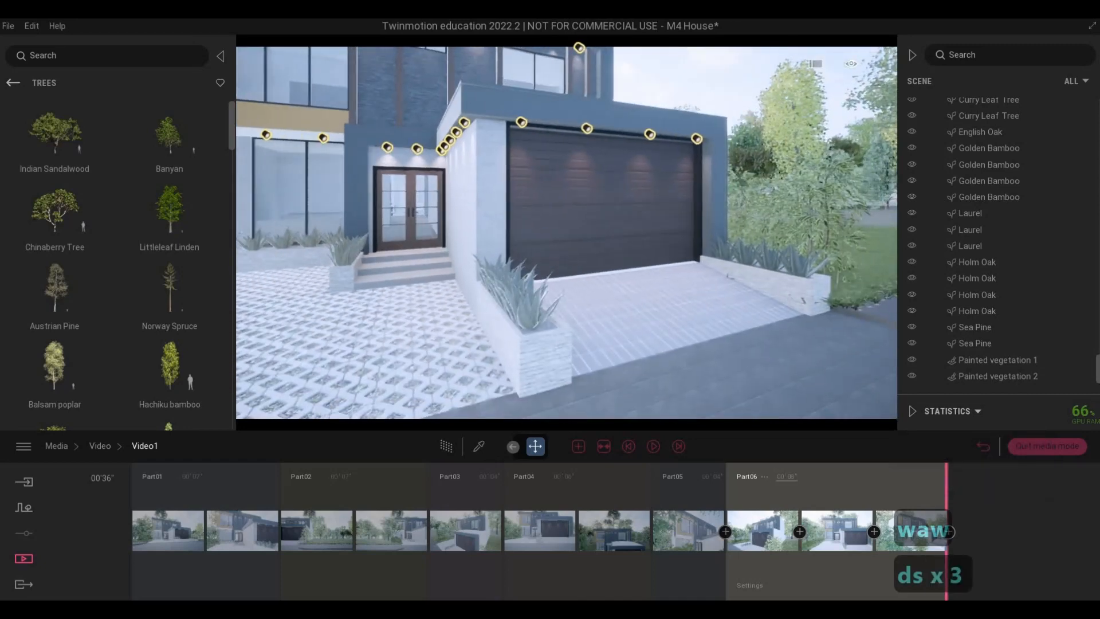
{"action": "key", "text": "d"}
{"action": "key", "text": "d"}
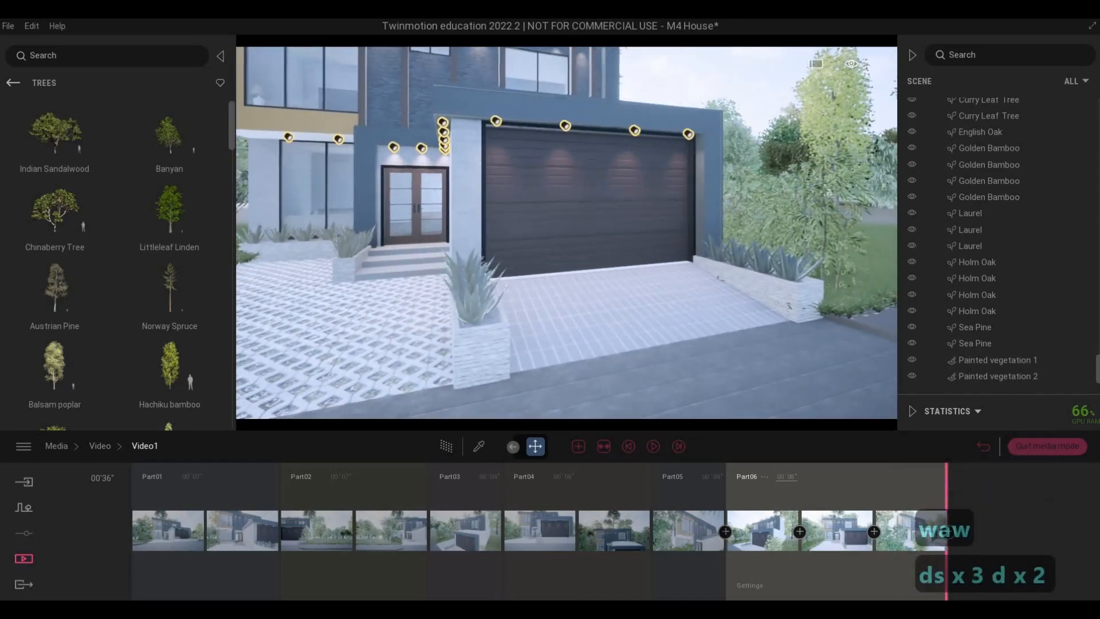
{"action": "right_click_drag", "start_coordinate": [564, 288], "coordinate": [552, 284]}
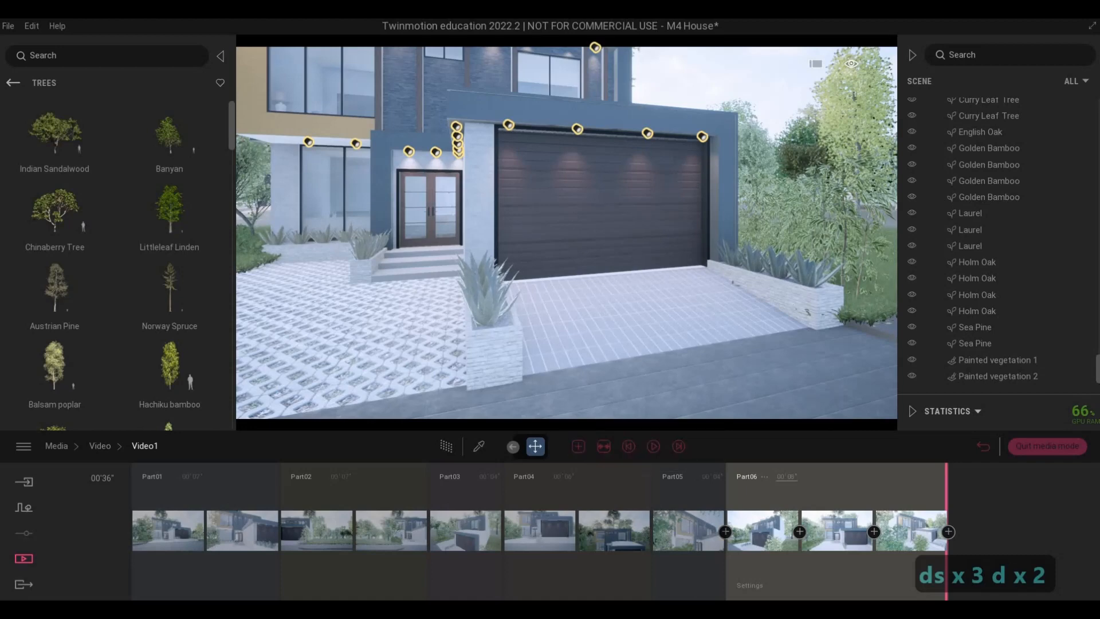
{"action": "right_click_drag", "start_coordinate": [662, 369], "coordinate": [653, 361]}
{"action": "key", "text": "d"}
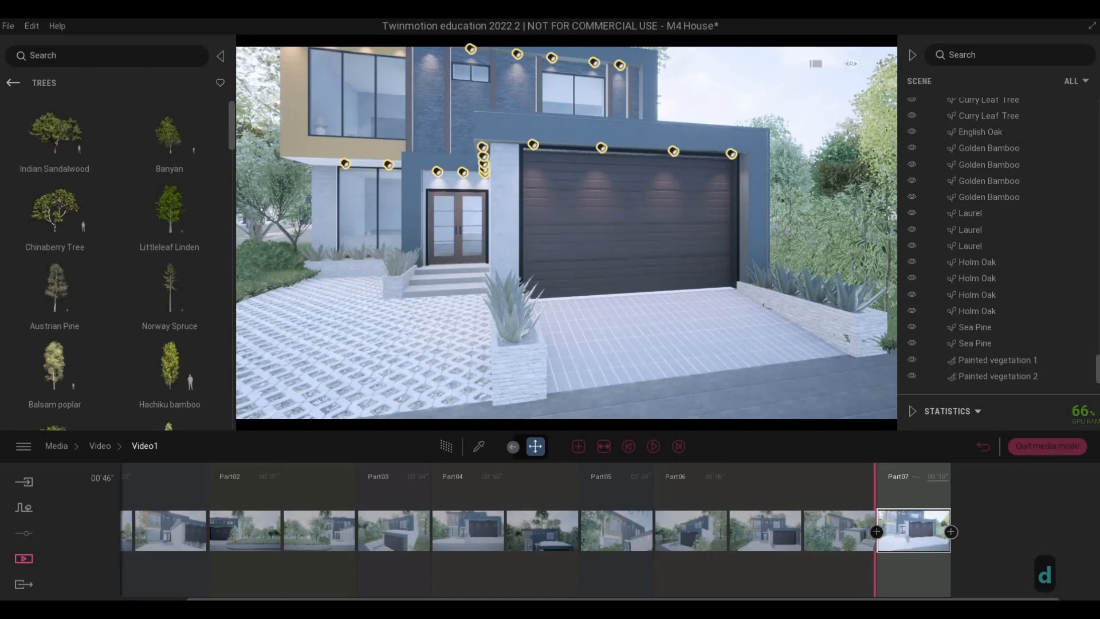
- Move the camera in close to the entrance doors, steps and lit brick wall and add it as Part07's second keyframe
{"action": "key", "text": "w"}
{"action": "key", "text": "a"}
{"action": "key", "text": "w"}
{"action": "key", "text": "a"}
{"action": "key", "text": "w"}
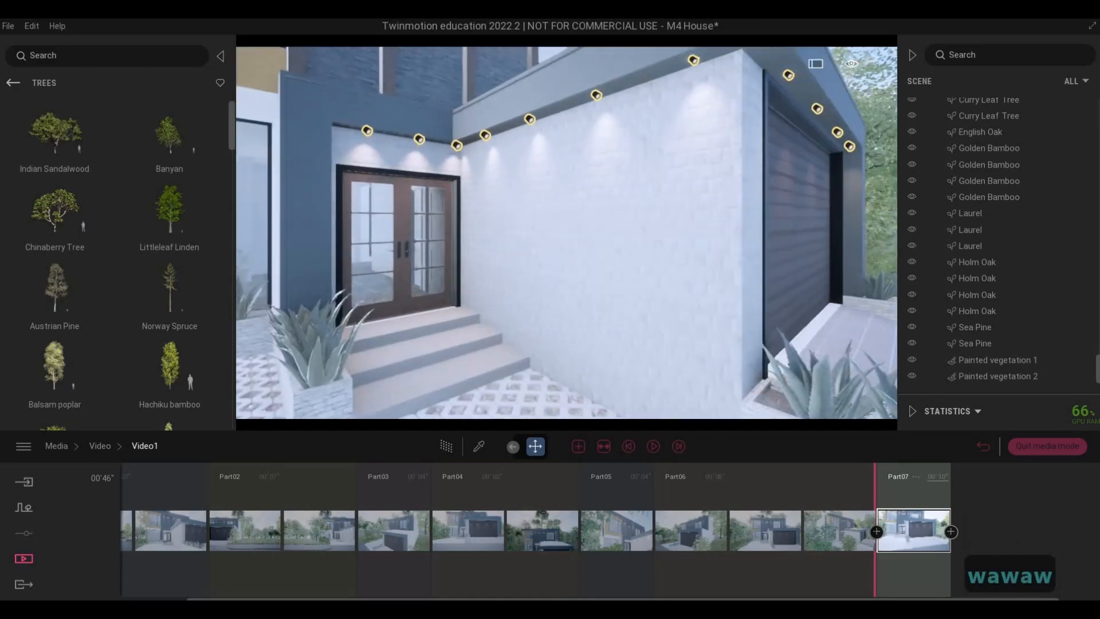
{"action": "key", "text": "a"}
{"action": "key", "text": "a"}
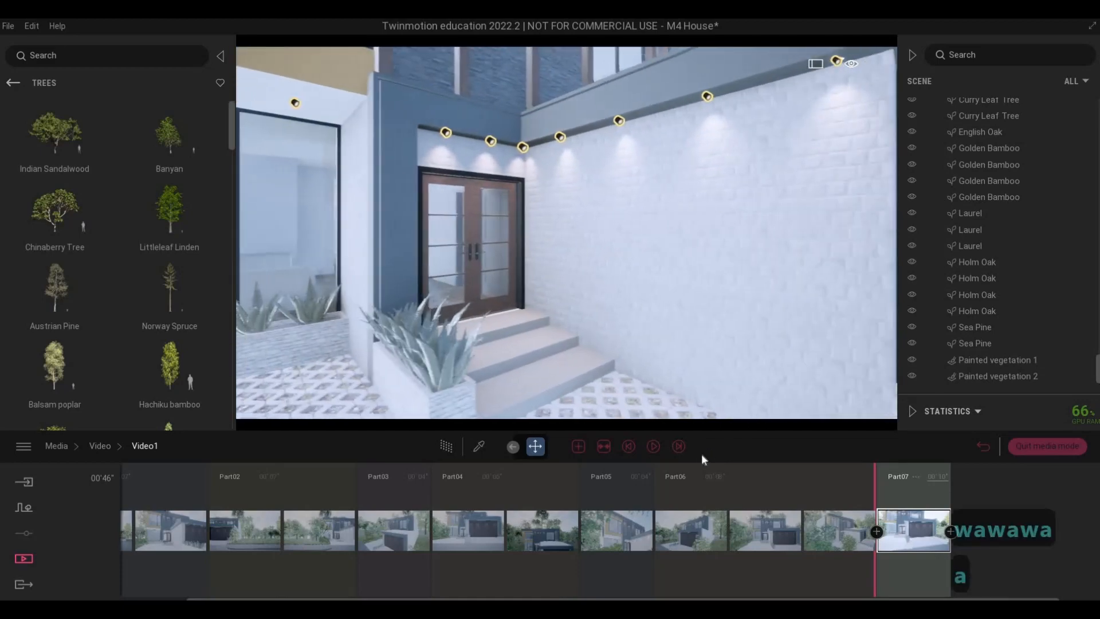
{"action": "left_click", "coordinate": [950, 532]}
- Set Part07's duration to 6 seconds and play the part back
{"action": "left_click", "coordinate": [883, 472]}
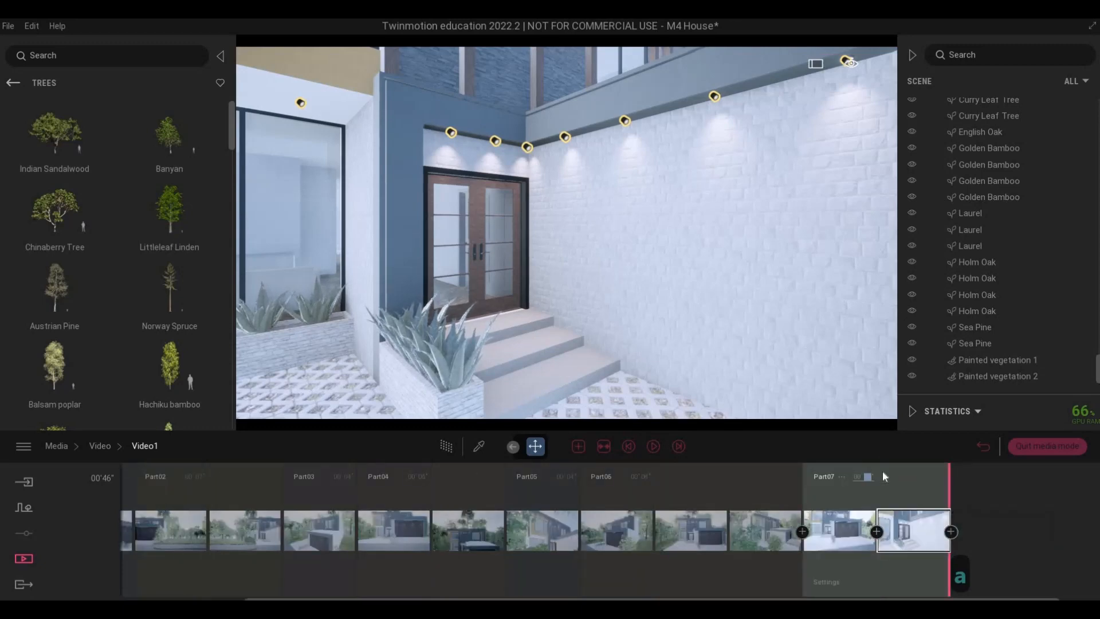
{"action": "type", "text": "6"}
{"action": "key", "text": "Return"}
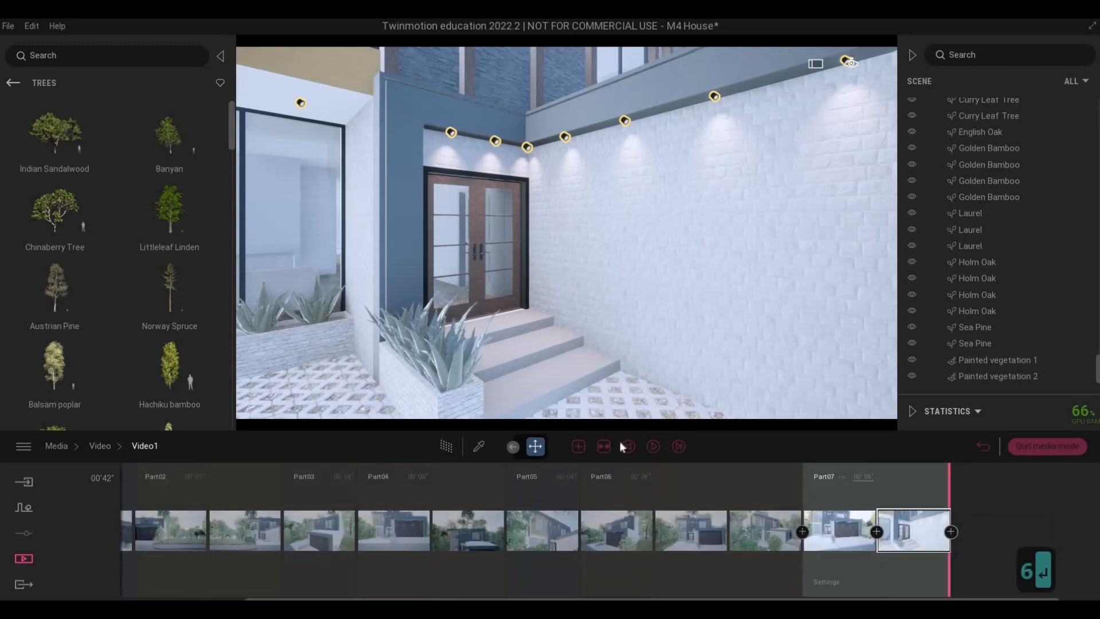
{"action": "left_click", "coordinate": [653, 446]}
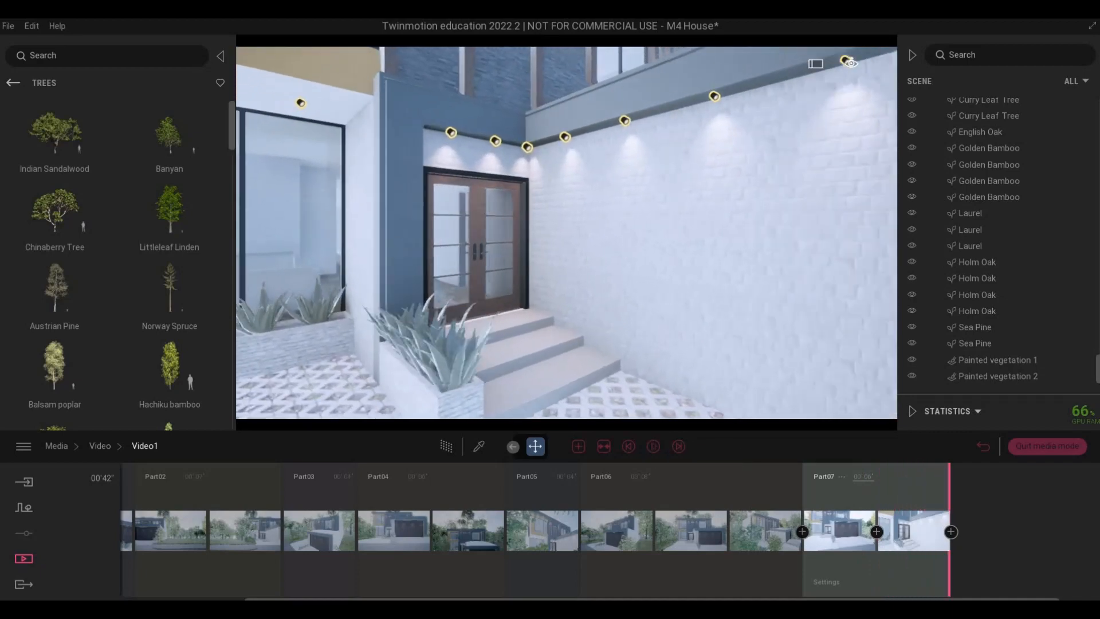
- Frame the entrance, garage door and corner planter head-on from the driveway, and start a new video part from that view
{"action": "key", "text": "d"}
{"action": "key", "text": "s"}
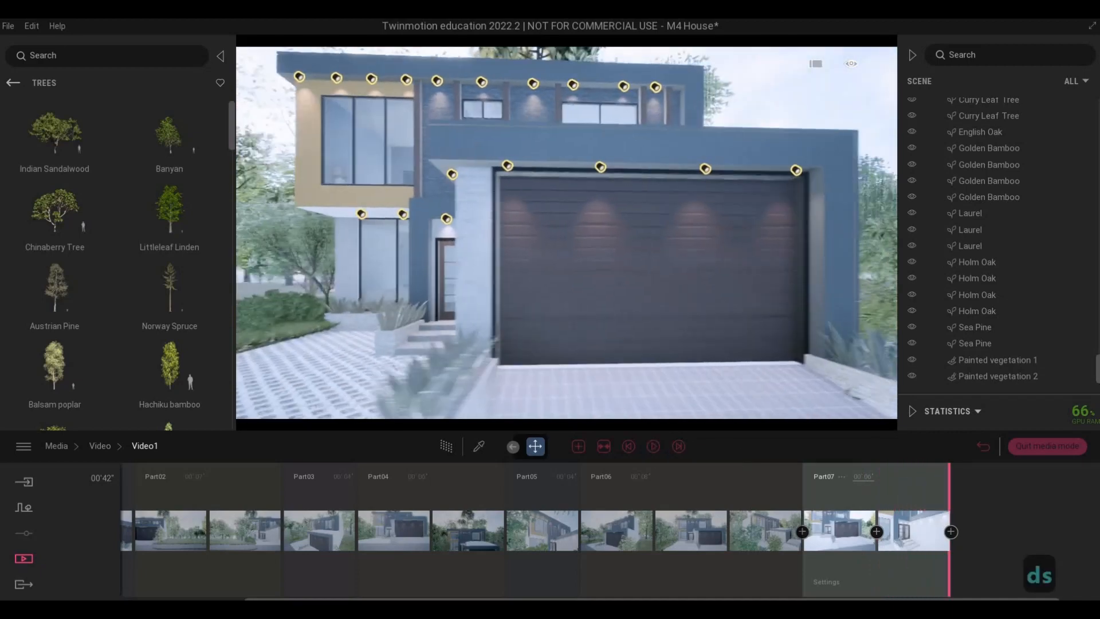
{"action": "key", "text": "w"}
{"action": "key", "text": "q"}
{"action": "key", "text": "a"}
{"action": "key", "text": "a"}
{"action": "key", "text": "a"}
{"action": "key", "text": "a"}
{"action": "key", "text": "a"}
{"action": "key", "text": "a"}
{"action": "key", "text": "a"}
{"action": "key", "text": "w"}
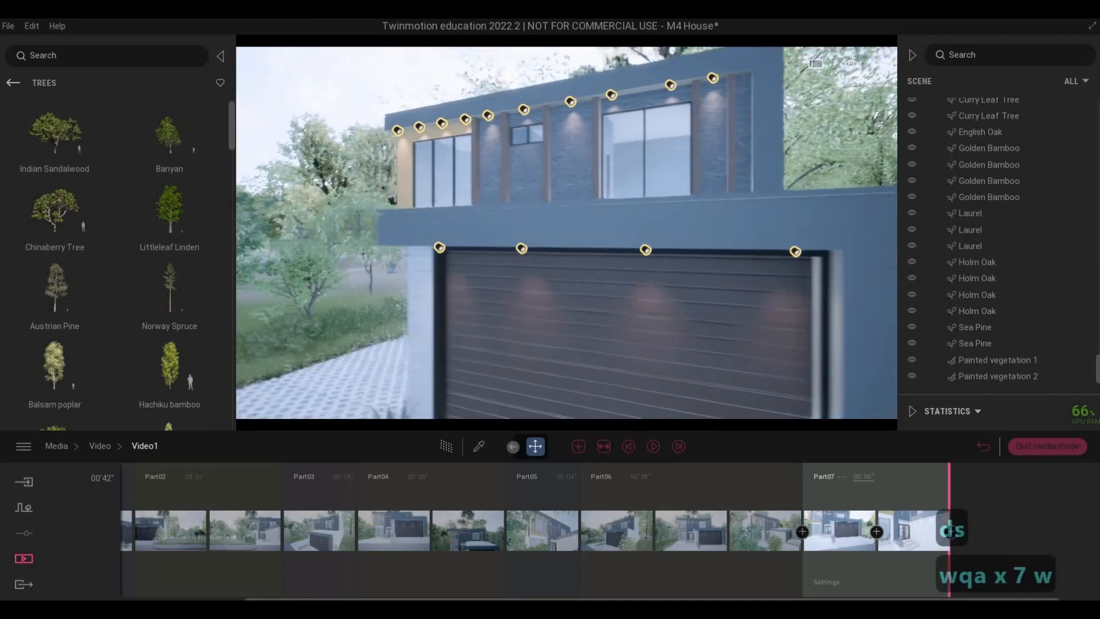
{"action": "key", "text": "s"}
{"action": "key", "text": "d"}
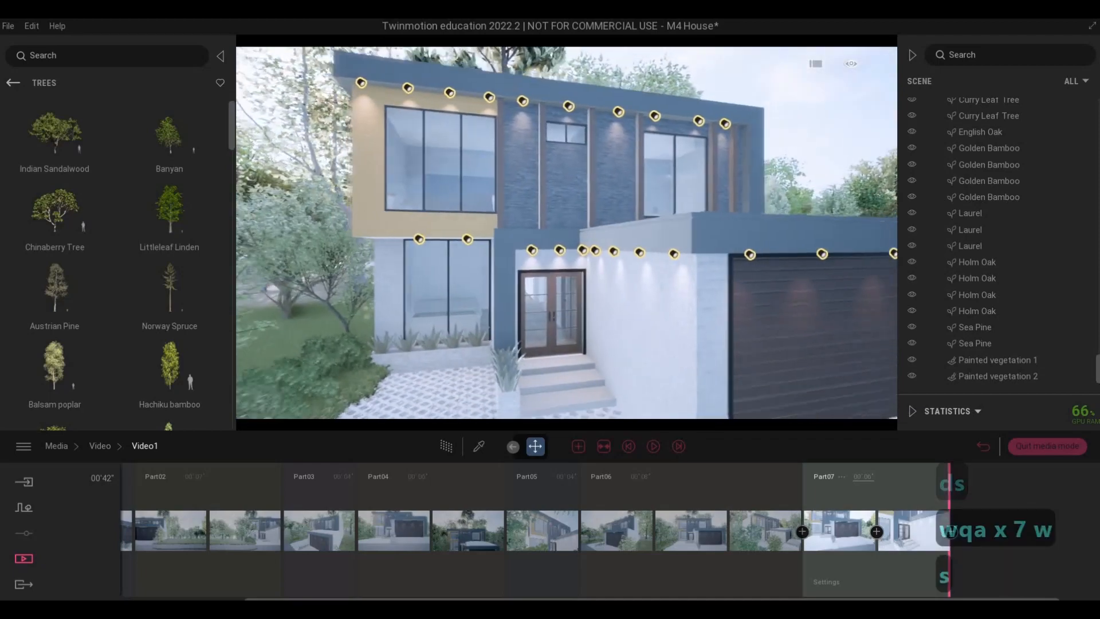
{"action": "key", "text": "e"}
{"action": "key", "text": "e"}
{"action": "key", "text": "s"}
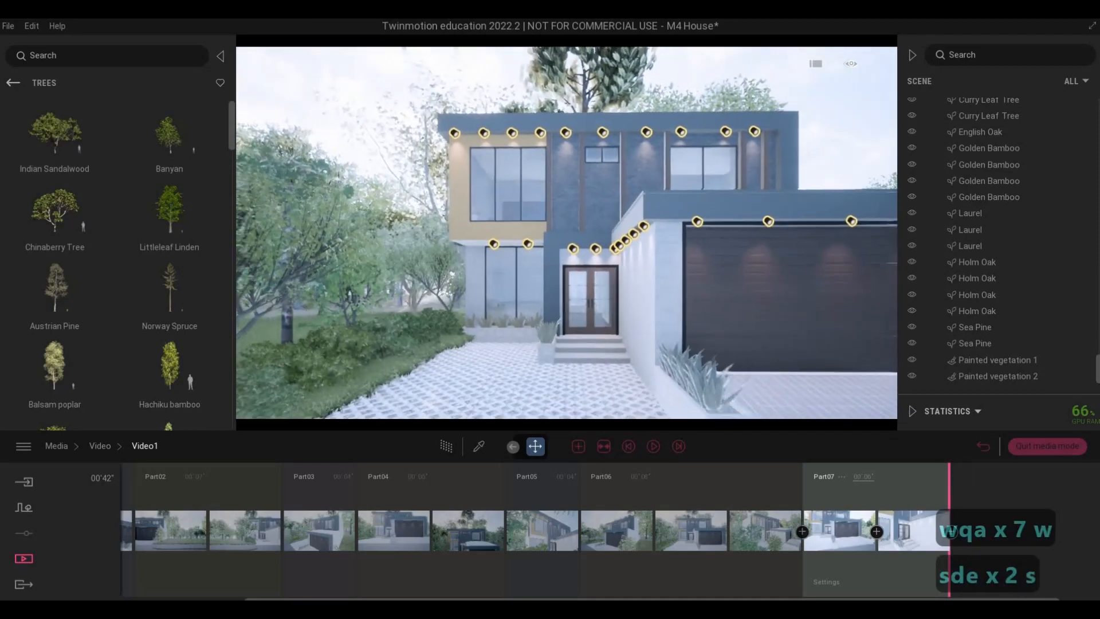
{"action": "key", "text": "d"}
{"action": "key", "text": "e"}
{"action": "key", "text": "d"}
{"action": "key", "text": "w"}
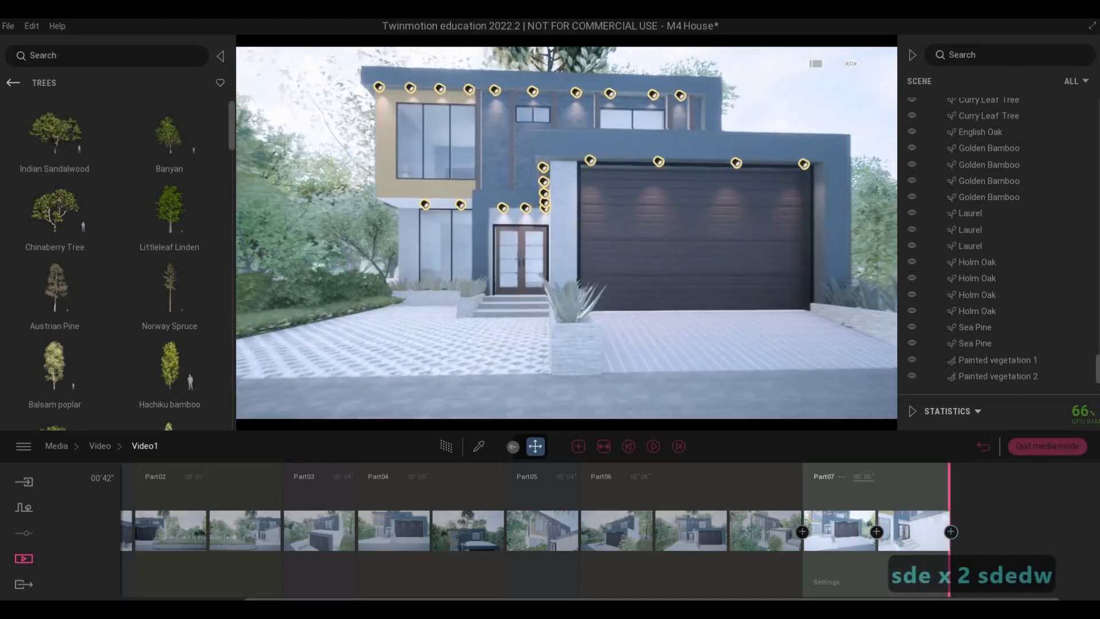
{"action": "key", "text": "w"}
{"action": "key", "text": "w"}
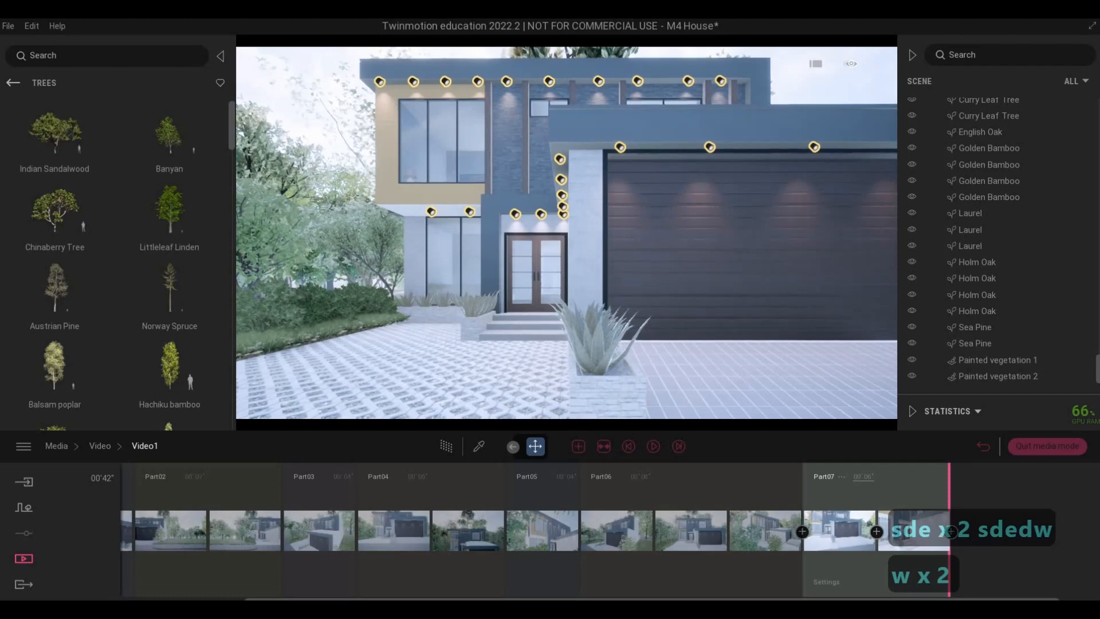
{"action": "left_click", "coordinate": [577, 445]}
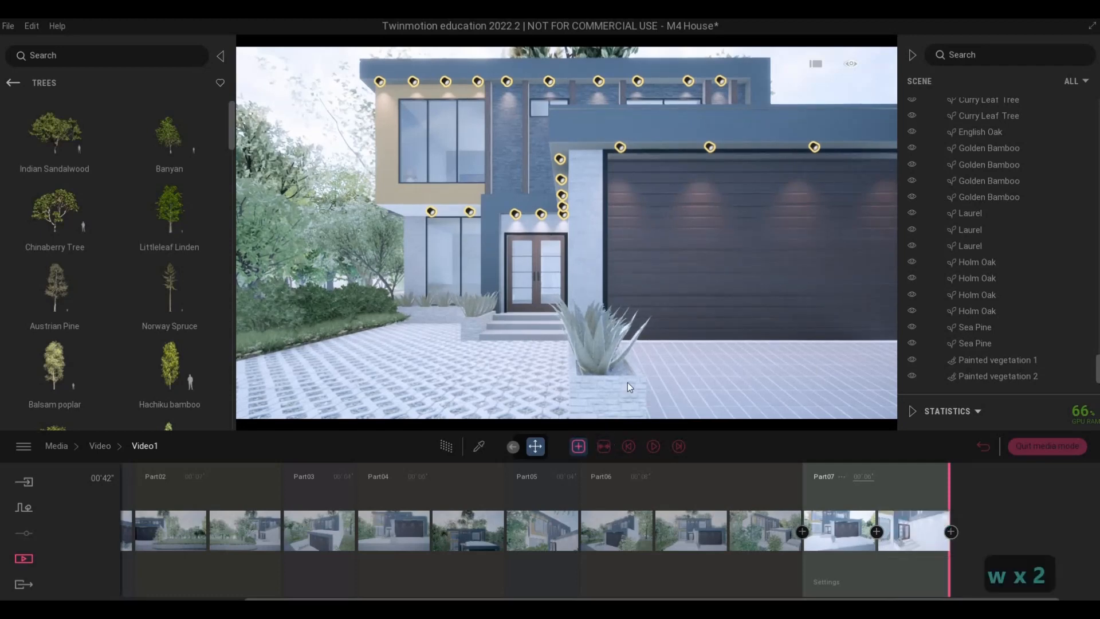
- Pull the camera straight back across the street until the whole facade shows, and add it as Part08's second keyframe
{"action": "key", "text": "s"}
{"action": "key", "text": "s"}
{"action": "key", "text": "s"}
{"action": "key", "text": "s"}
{"action": "key", "text": "s"}
{"action": "key", "text": "s"}
{"action": "key", "text": "s"}
{"action": "key", "text": "s"}
{"action": "key", "text": "s"}
{"action": "key", "text": "s"}
{"action": "key", "text": "s"}
{"action": "key", "text": "s"}
{"action": "key", "text": "s"}
{"action": "key", "text": "s"}
{"action": "key", "text": "s"}
{"action": "key", "text": "s"}
{"action": "key", "text": "s"}
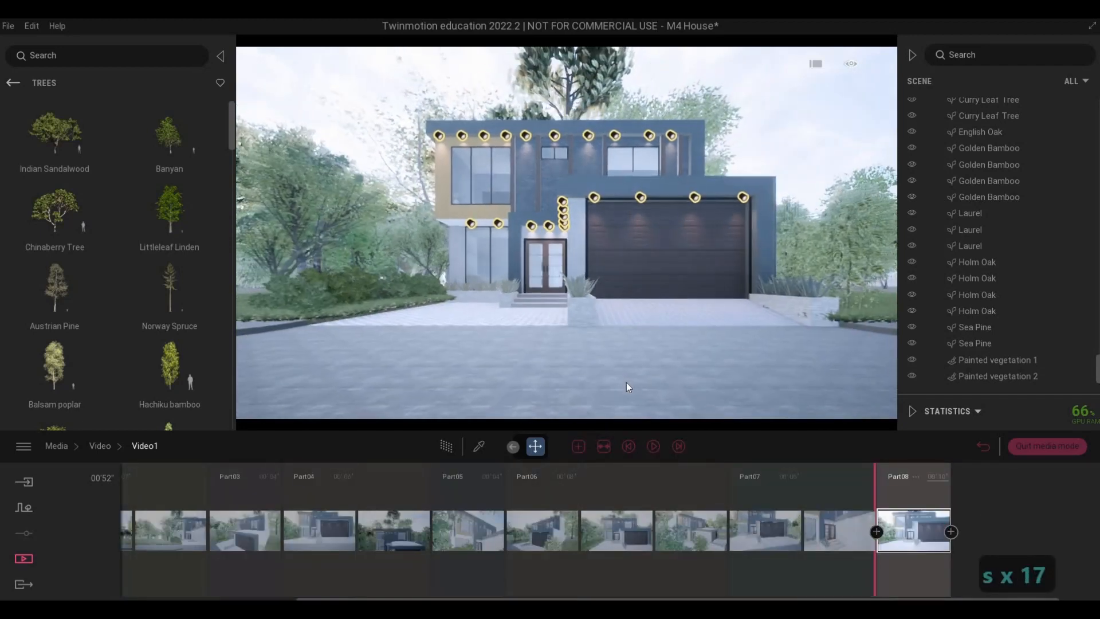
{"action": "key", "text": "s"}
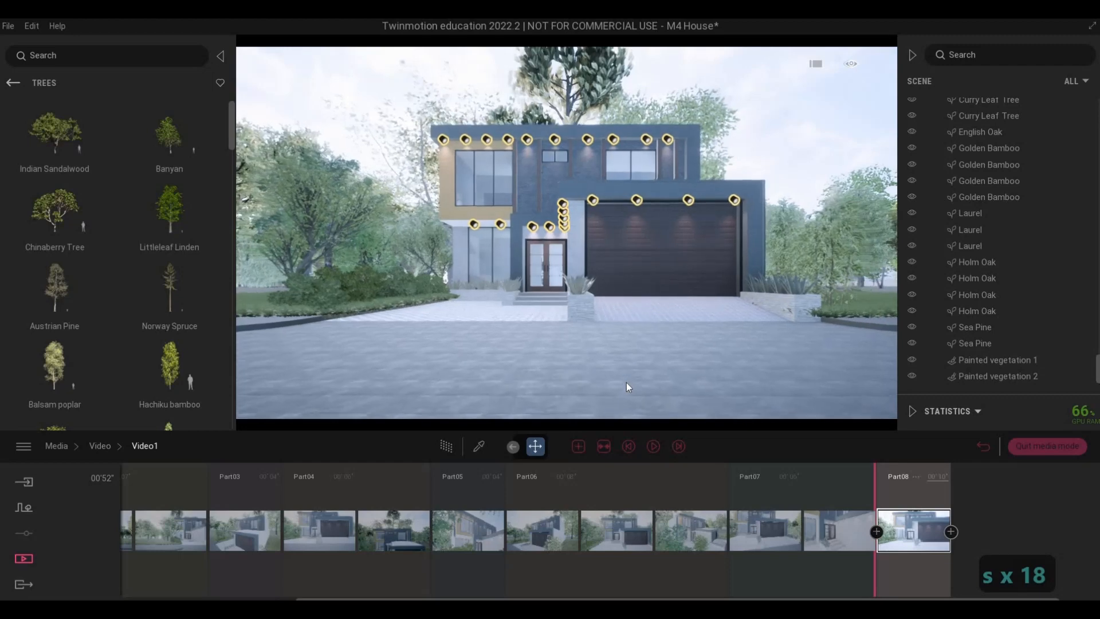
{"action": "left_click", "coordinate": [951, 531]}
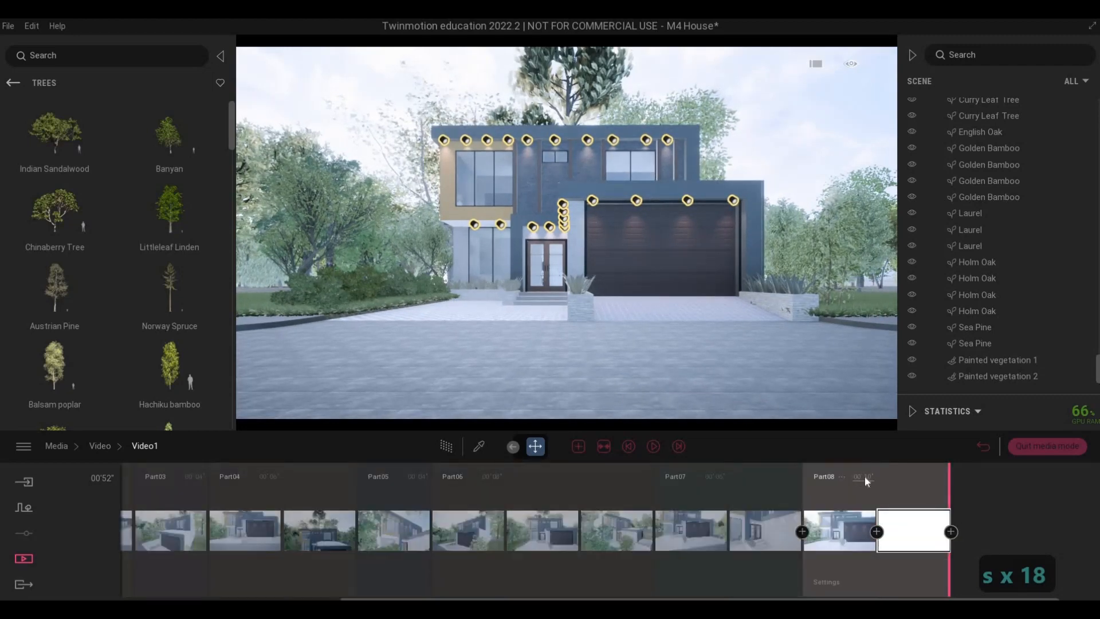
- Set Part08's duration to 6 seconds and play the part back
{"action": "left_click", "coordinate": [916, 474]}
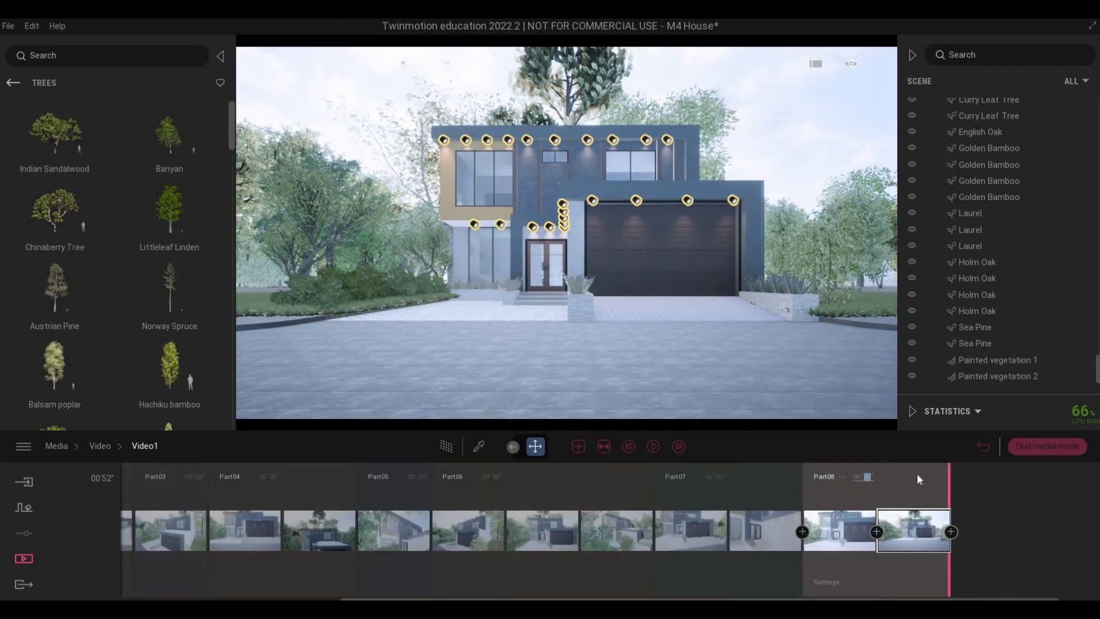
{"action": "type", "text": "6"}
{"action": "key", "text": "Return"}
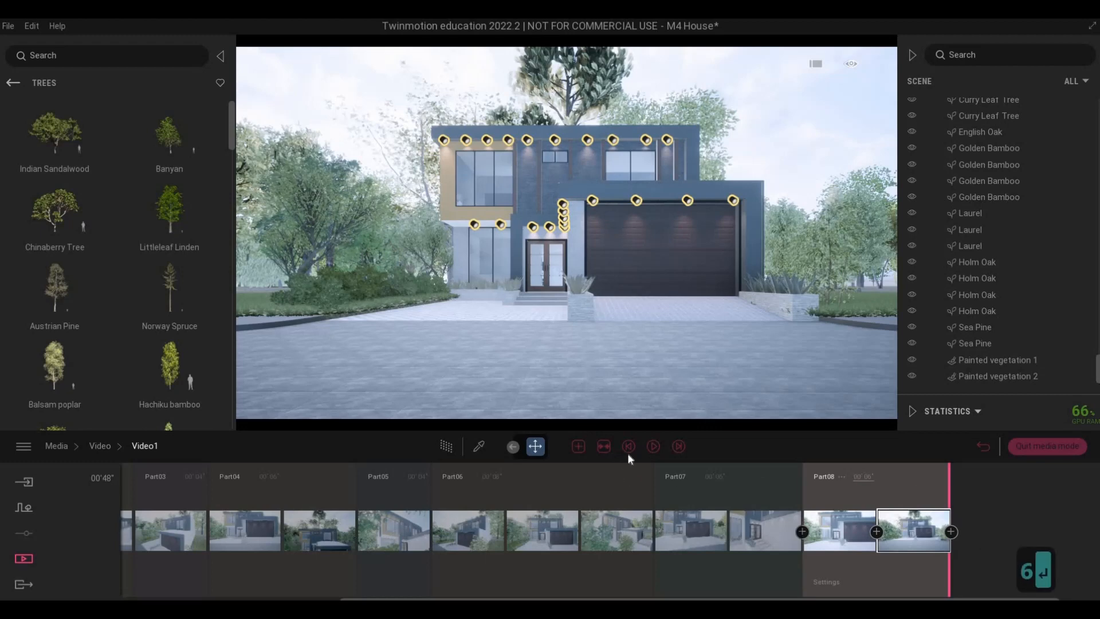
{"action": "left_click", "coordinate": [651, 449]}
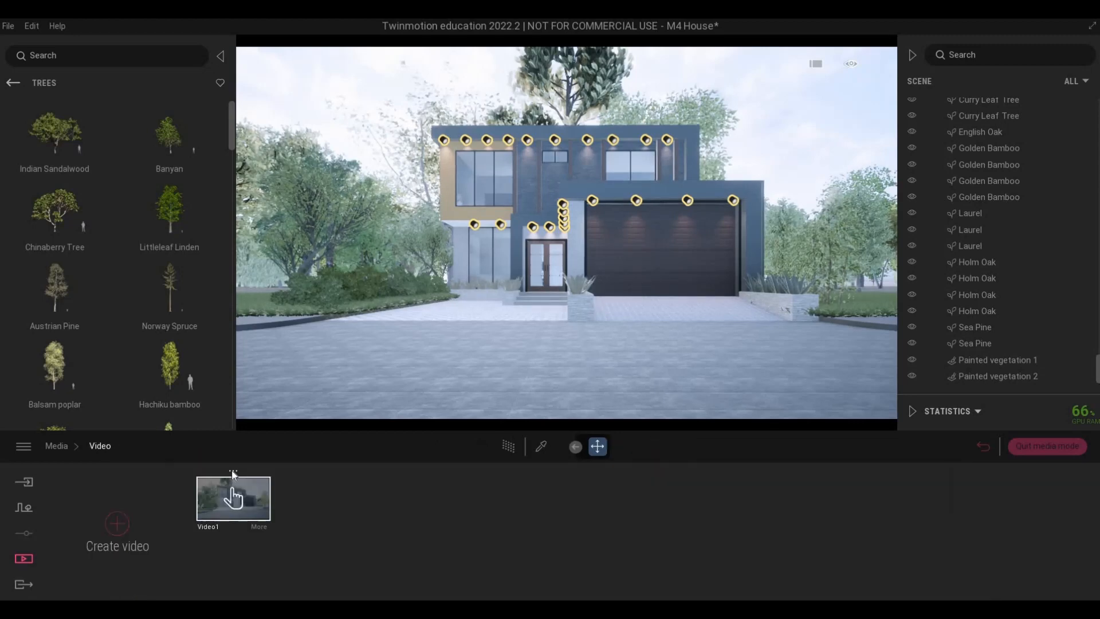
- Rename Video1 as "showreel"
{"action": "left_click", "coordinate": [242, 459]}
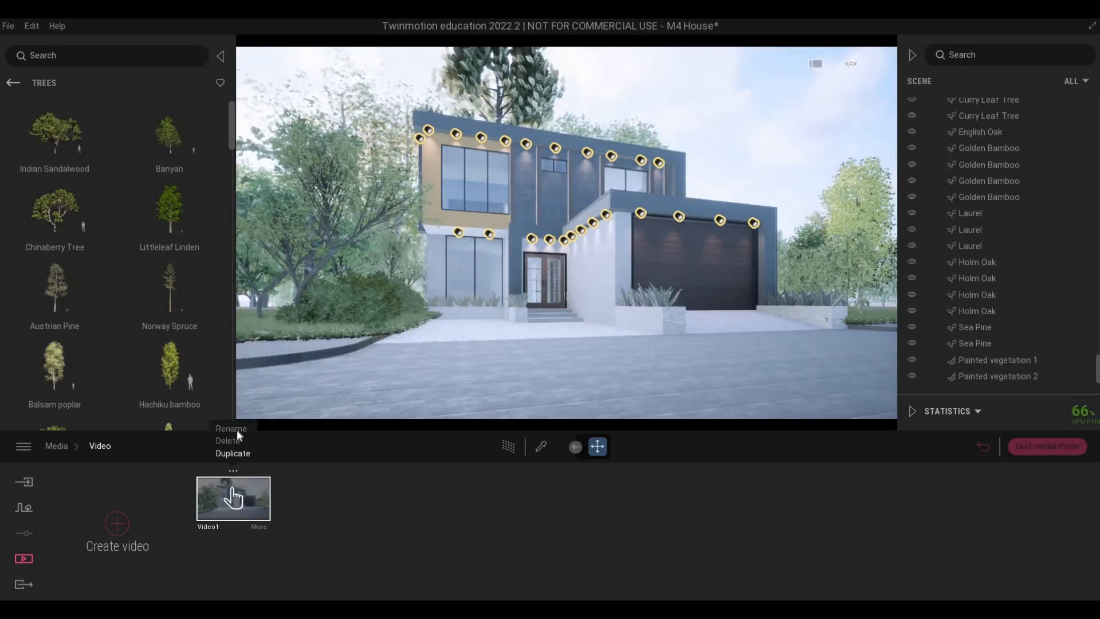
{"action": "left_click", "coordinate": [237, 427]}
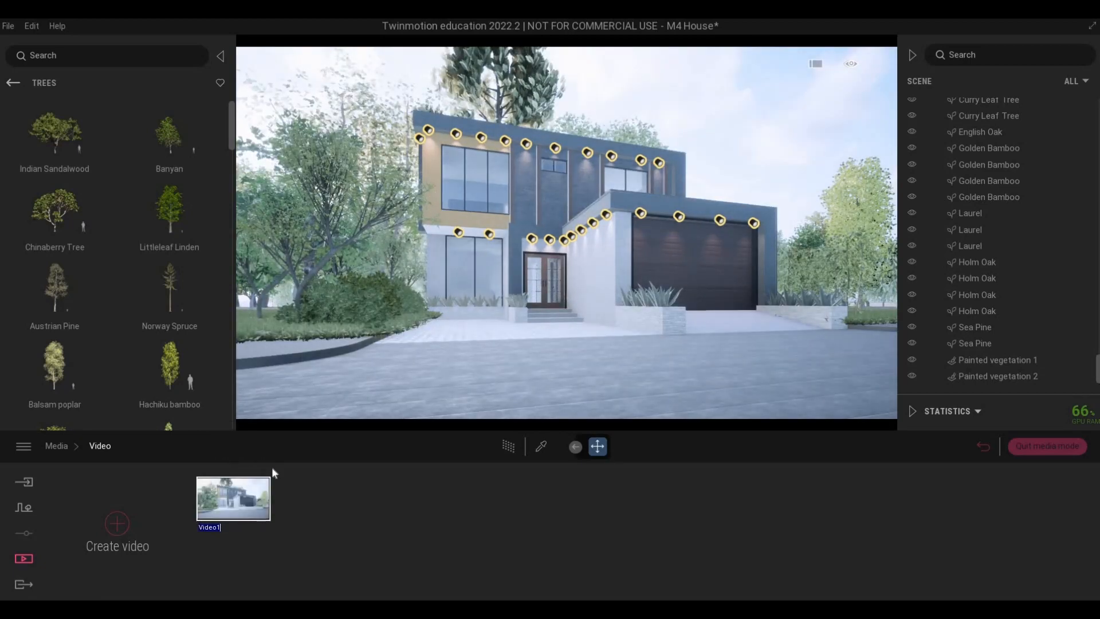
{"action": "type", "text": "showreel"}
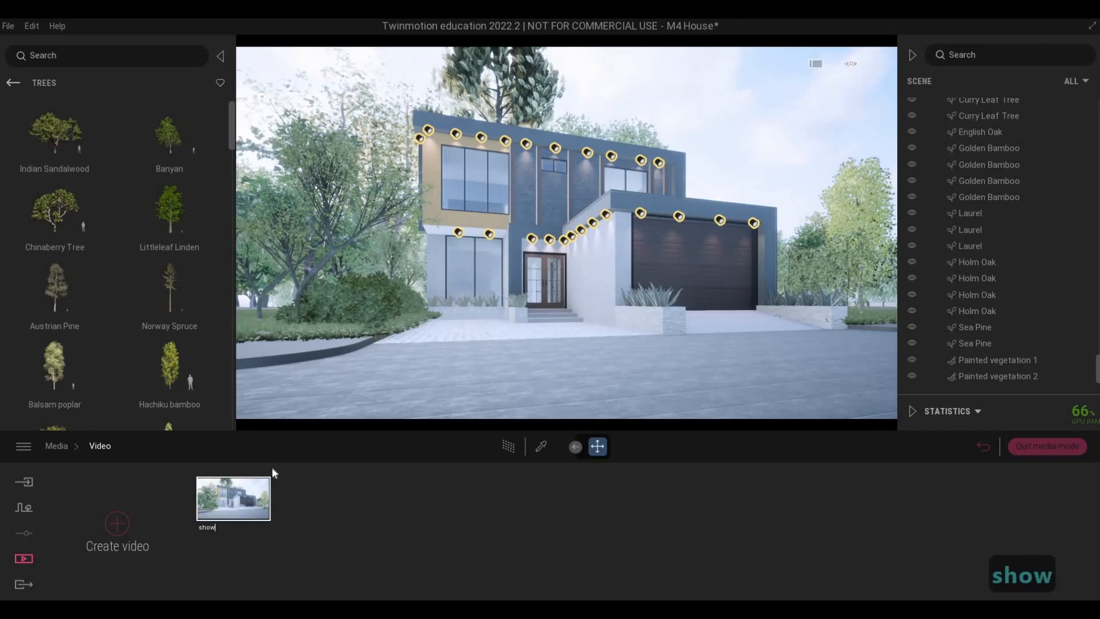
{"action": "key", "text": "Return"}
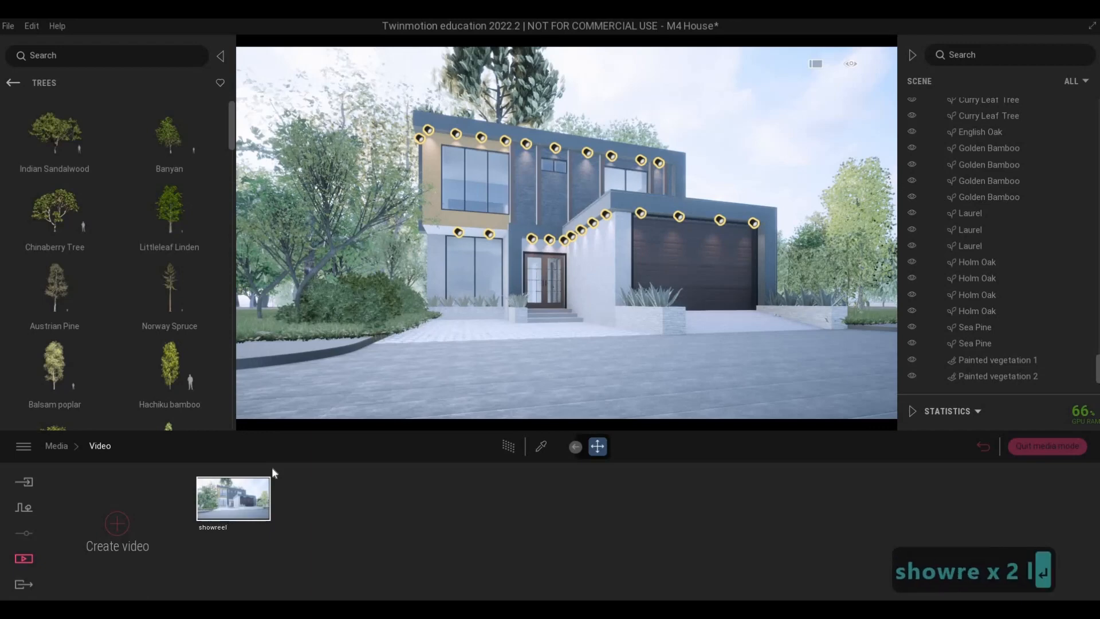
- Duplicate the showreel video and name the copy "shorts"
{"action": "left_click", "coordinate": [233, 472]}
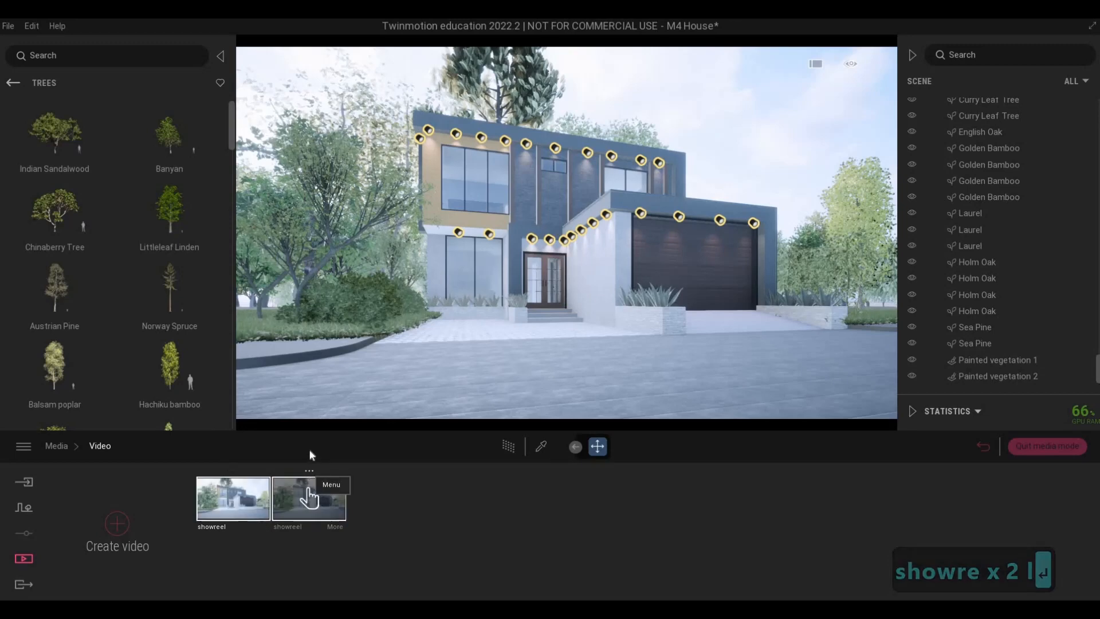
{"action": "left_click", "coordinate": [310, 470]}
{"action": "key", "text": "Up"}
{"action": "key", "text": "Return"}
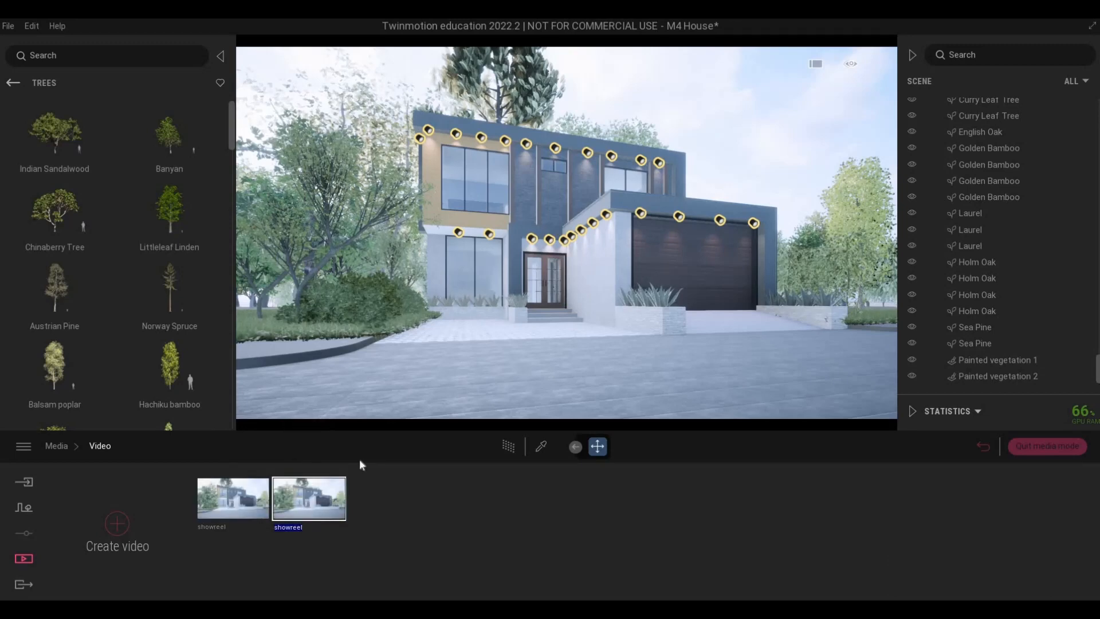
{"action": "type", "text": "sho"}
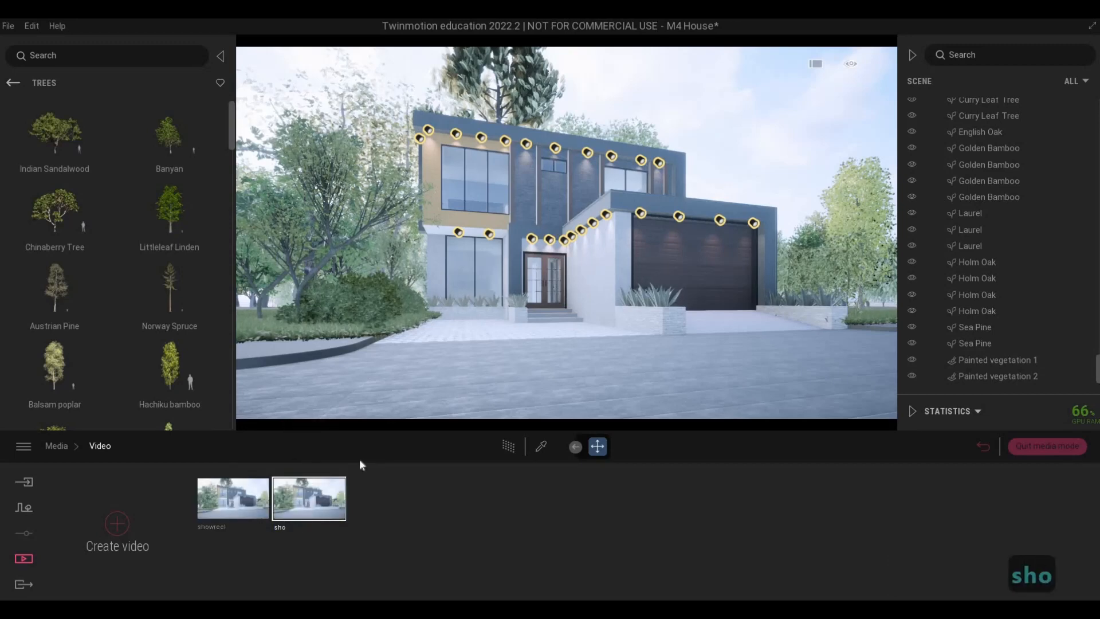
{"action": "type", "text": "rts"}
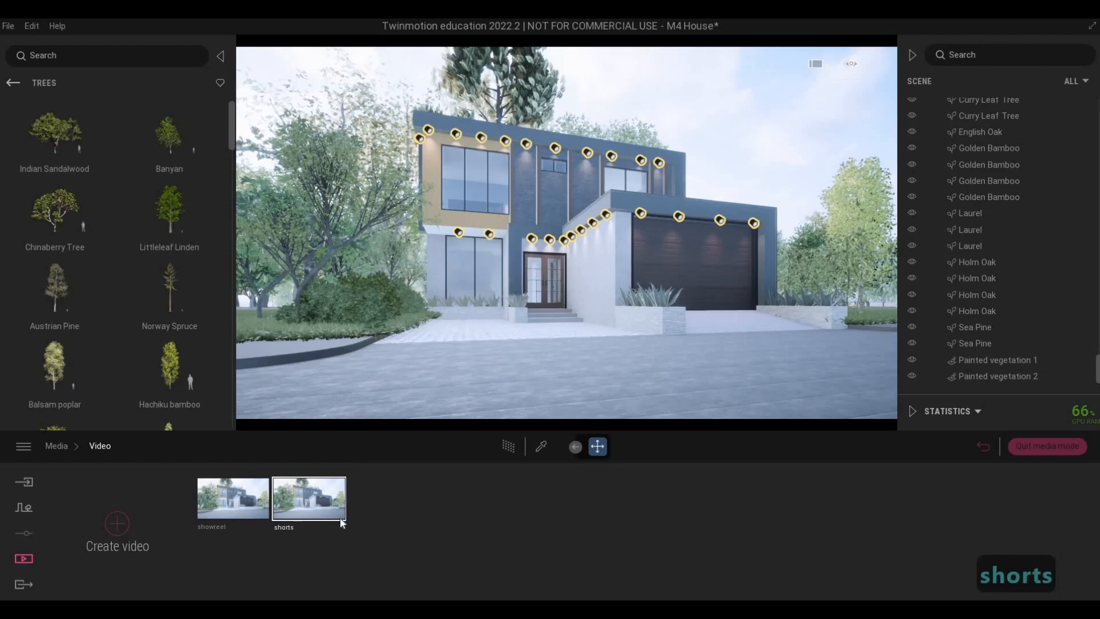
- Give the shorts video a custom portrait output size with a width of 700 and a height of 1000
{"action": "double_click", "coordinate": [340, 519]}
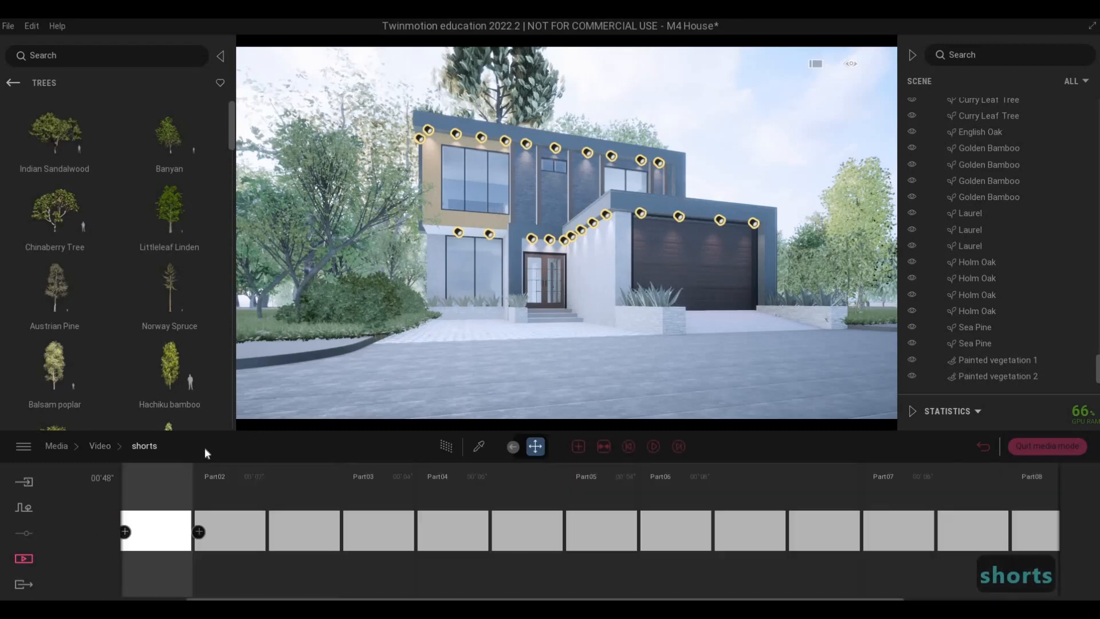
{"action": "right_click", "coordinate": [335, 533]}
{"action": "left_click", "coordinate": [337, 533]}
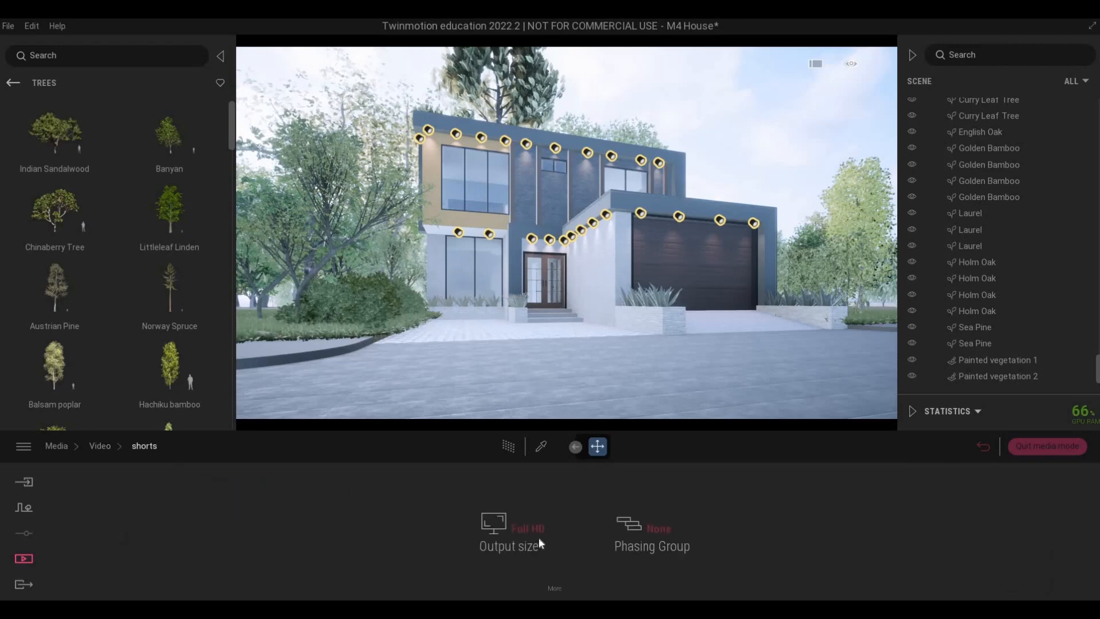
{"action": "left_click", "coordinate": [552, 587]}
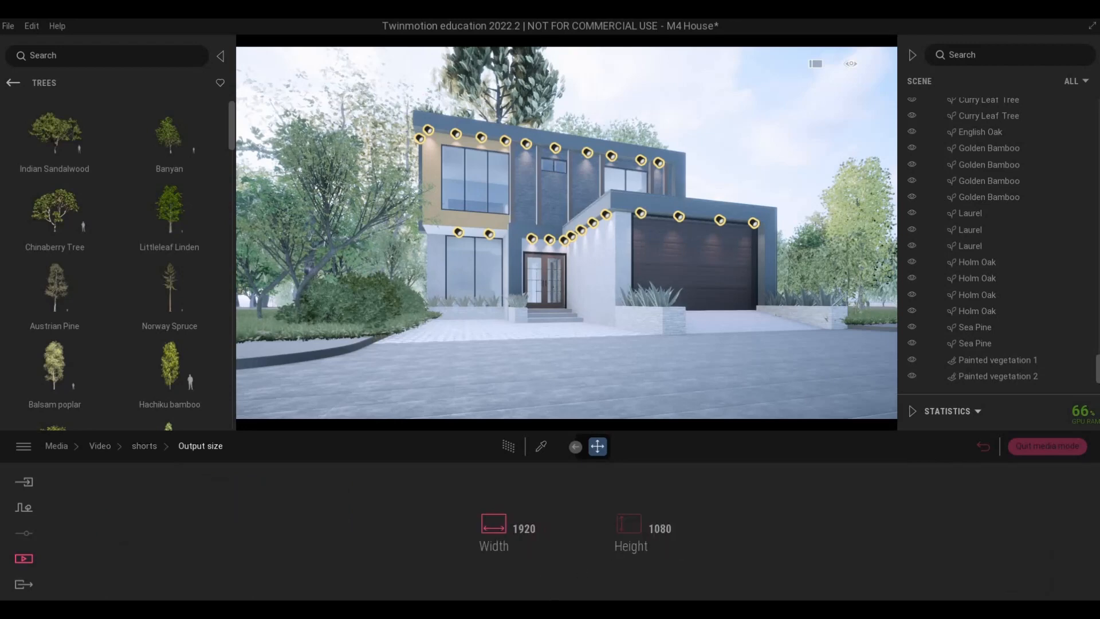
{"action": "left_click_drag", "start_coordinate": [654, 529], "coordinate": [673, 529]}
{"action": "type", "text": "000"}
{"action": "key", "text": "Return"}
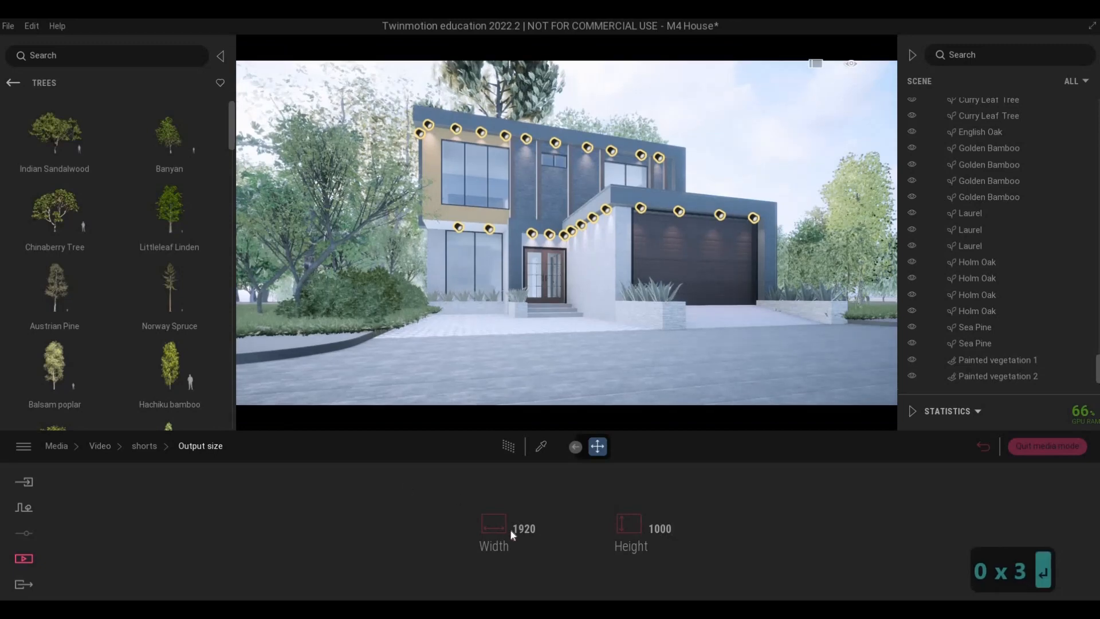
{"action": "left_click_drag", "start_coordinate": [513, 529], "coordinate": [538, 529]}
{"action": "type", "text": "700"}
{"action": "key", "text": "Return"}
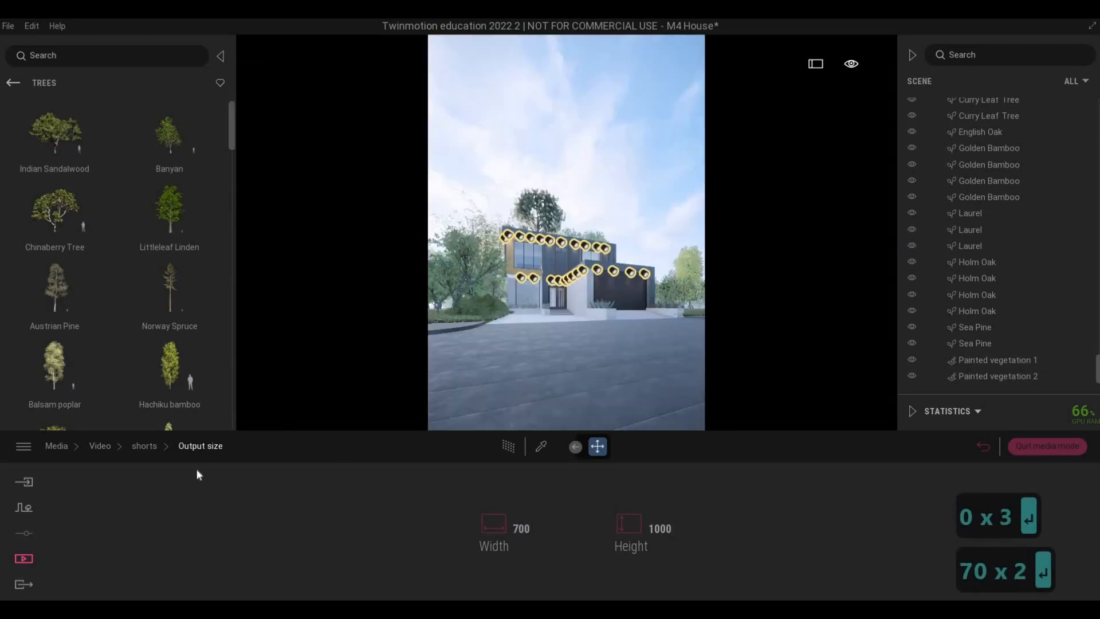
- Play the opening parts of the shorts video in portrait format and return to the start of Part01
{"action": "left_click", "coordinate": [147, 447]}
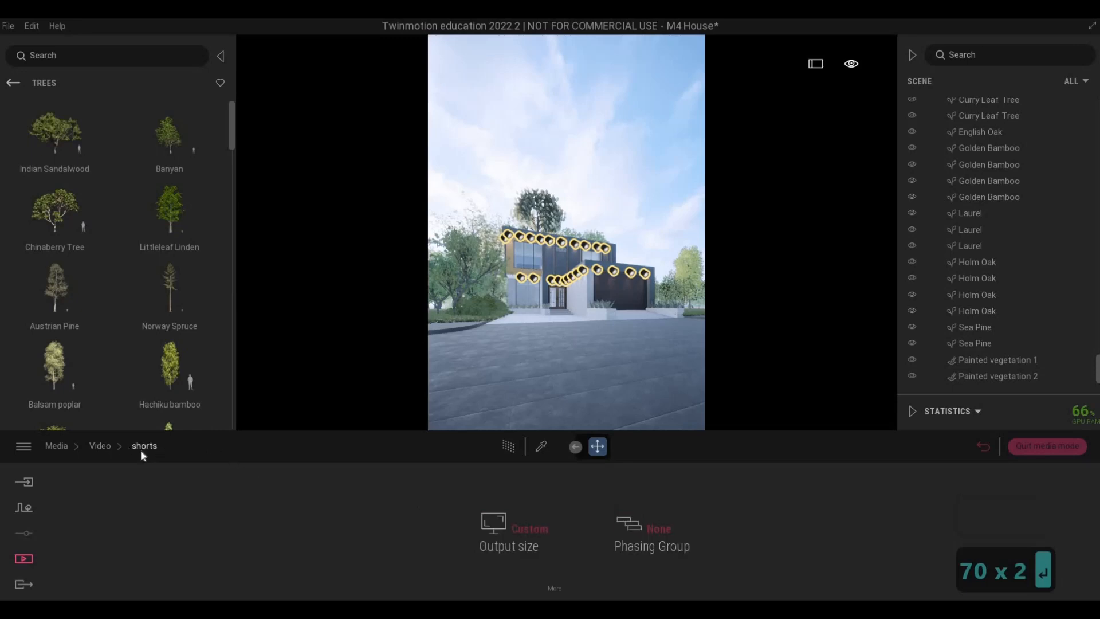
{"action": "left_click", "coordinate": [328, 493]}
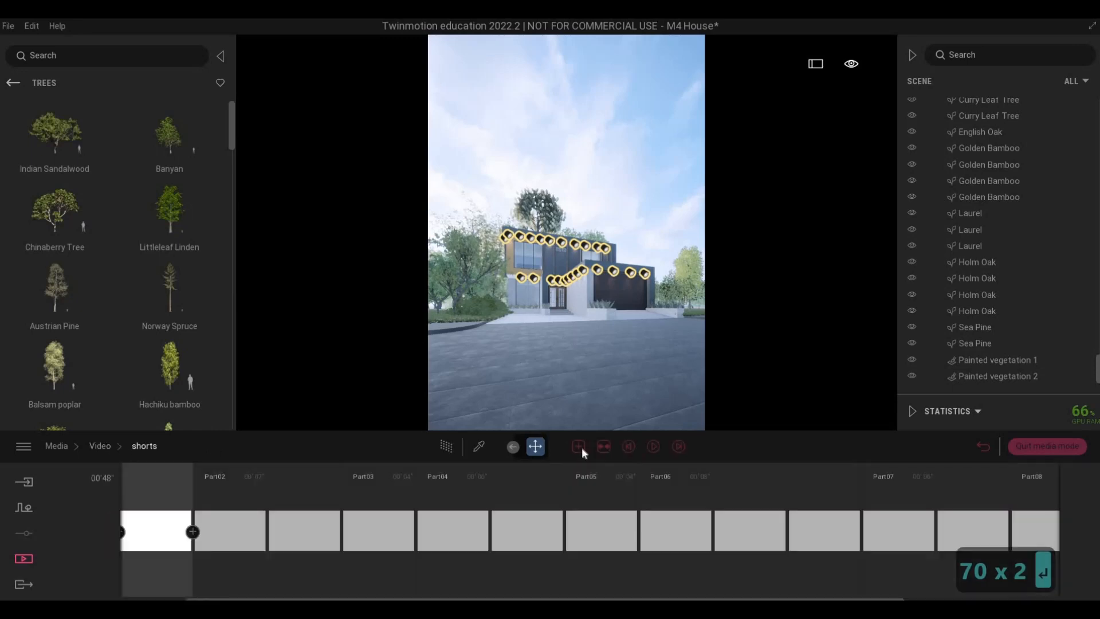
{"action": "left_click", "coordinate": [652, 445]}
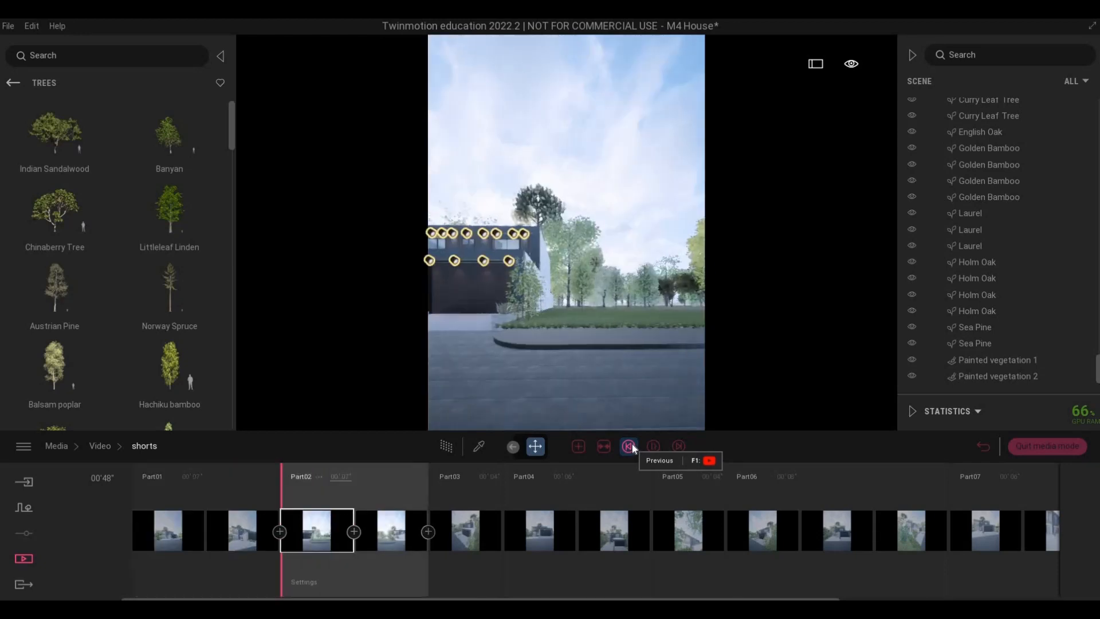
{"action": "left_click", "coordinate": [631, 447]}
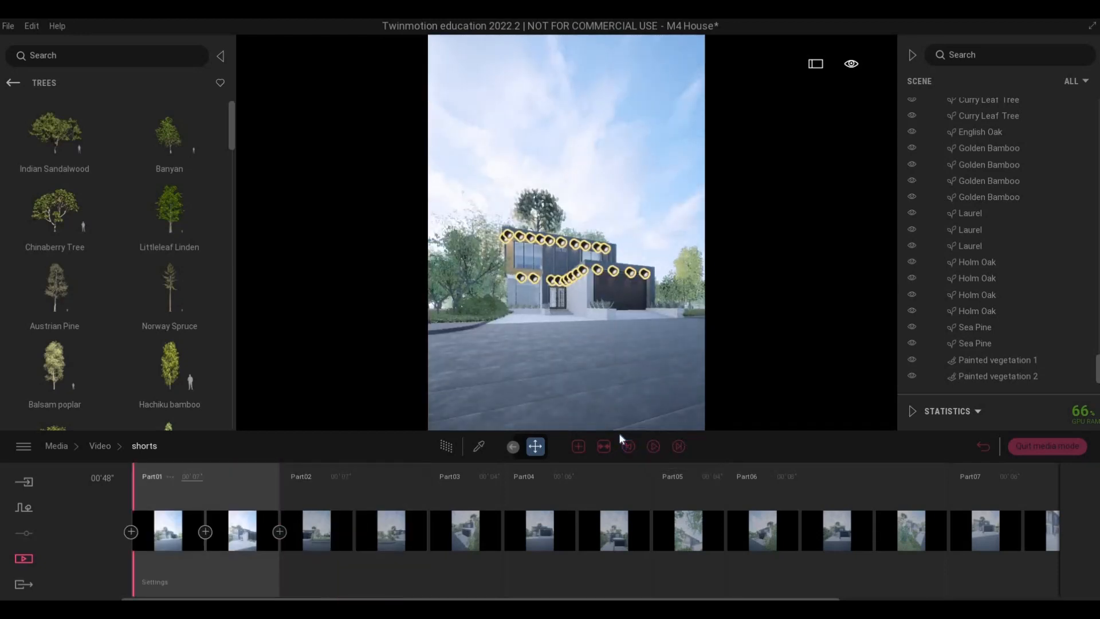
- Advance the camera toward the house front and update Part01's first keyframe with the closer view
{"action": "key", "text": "w"}
{"action": "key", "text": "w"}
{"action": "key", "text": "w"}
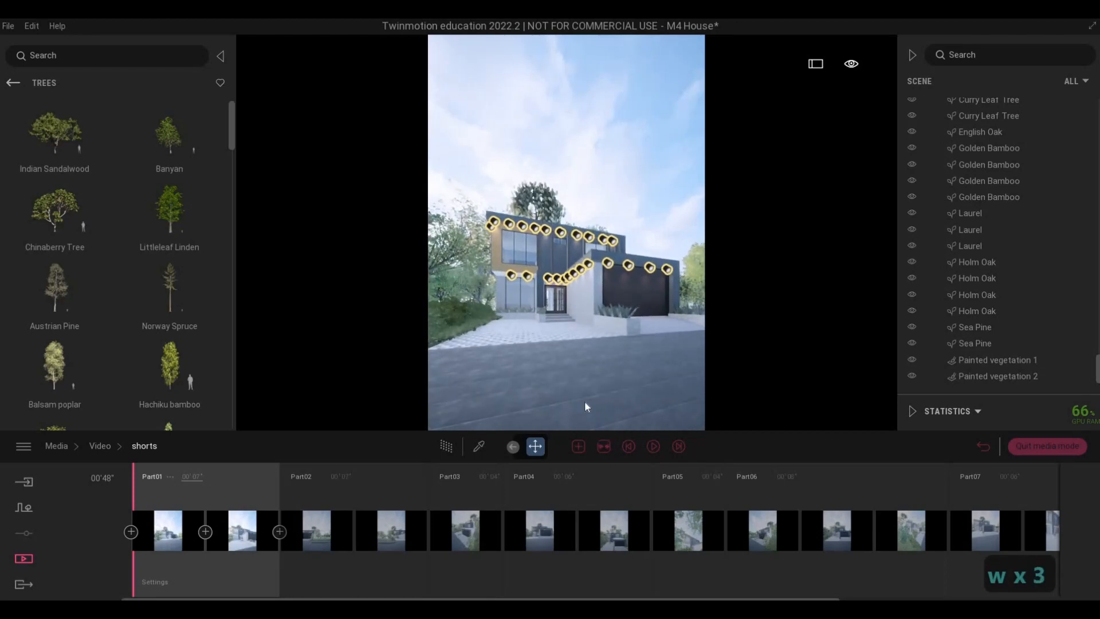
{"action": "mouse_move", "coordinate": [177, 504]}
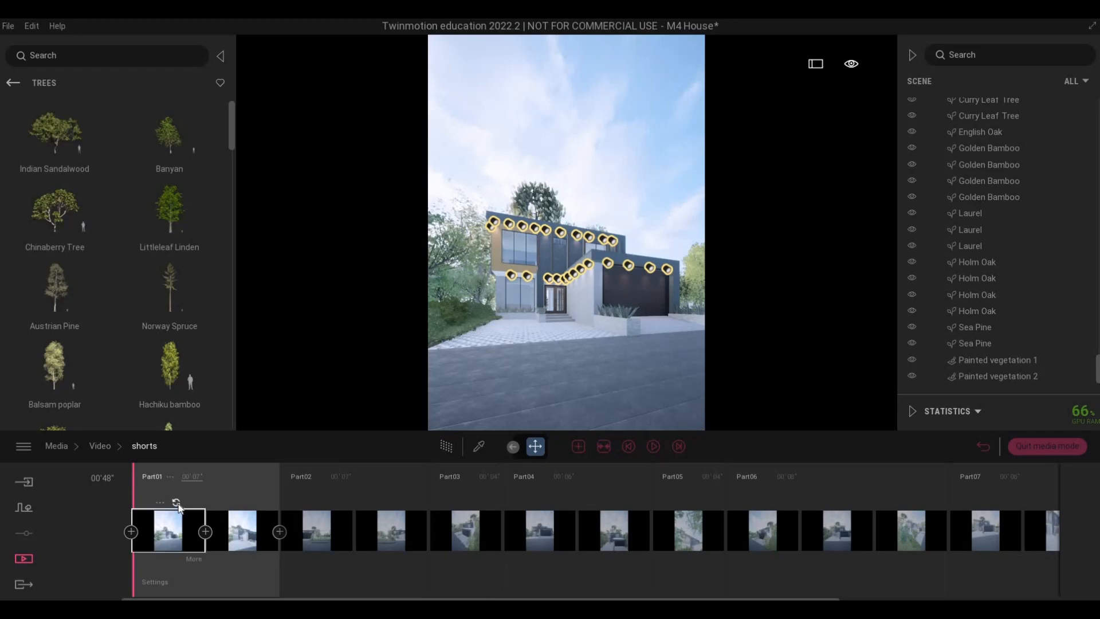
- Advance the camera close to the house entrance and update Part01's second keyframe with that view
{"action": "key", "text": "w"}
{"action": "key", "text": "w"}
{"action": "key", "text": "w"}
{"action": "key", "text": "w"}
{"action": "key", "text": "w"}
{"action": "key", "text": "w"}
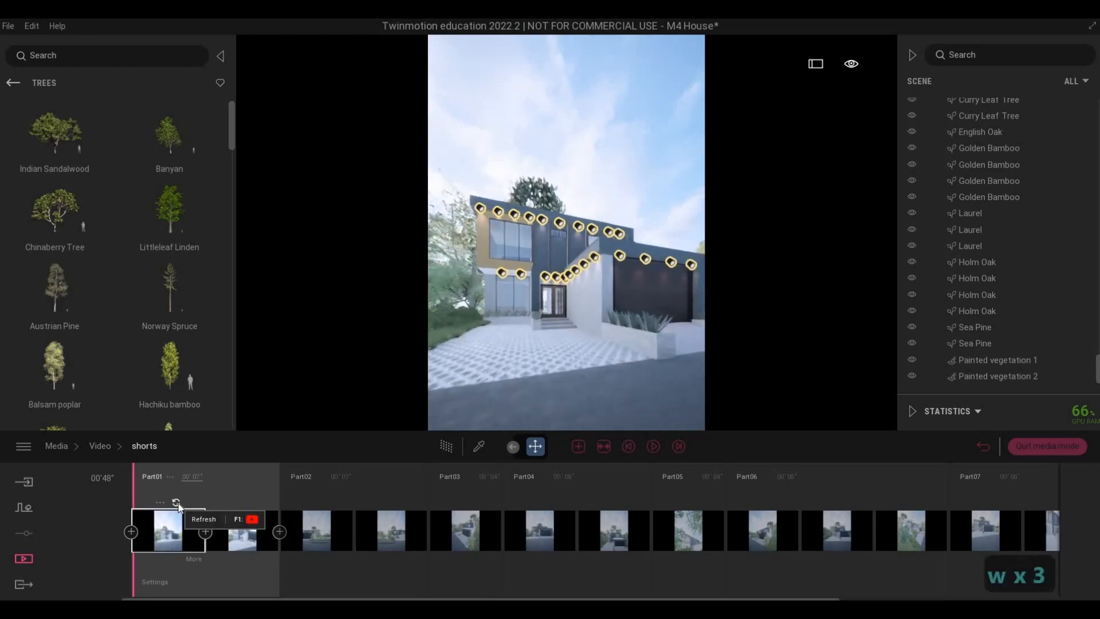
{"action": "mouse_move", "coordinate": [251, 506]}
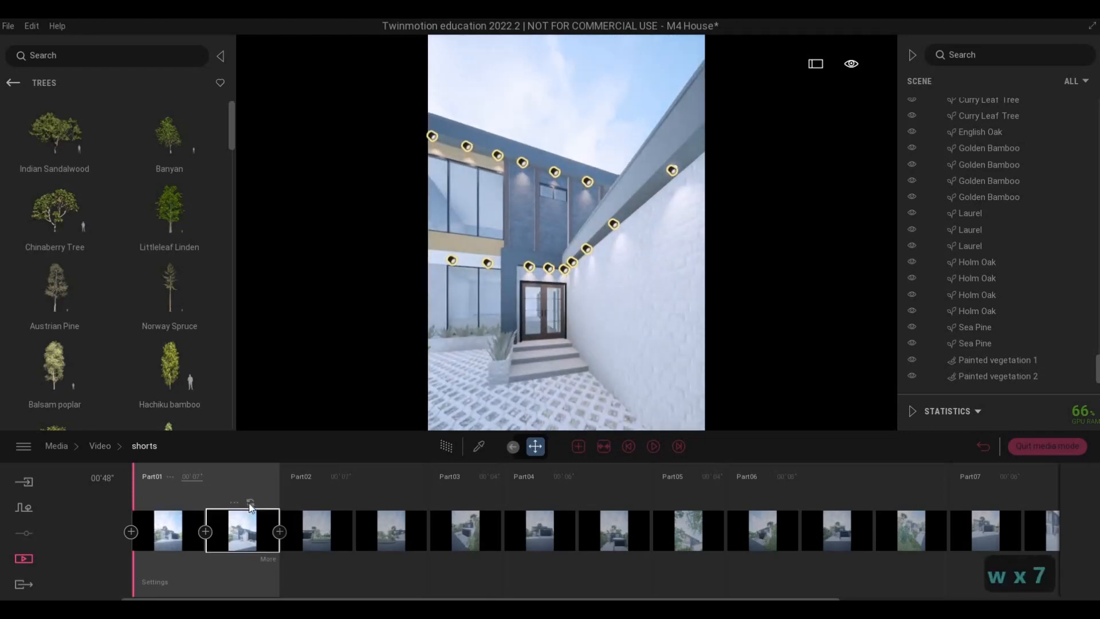
- Update Part01's first keyframe with a slightly pulled-back view and its second keyframe with a less advanced view of the entrance
{"action": "left_click", "coordinate": [629, 447]}
{"action": "key", "text": "s"}
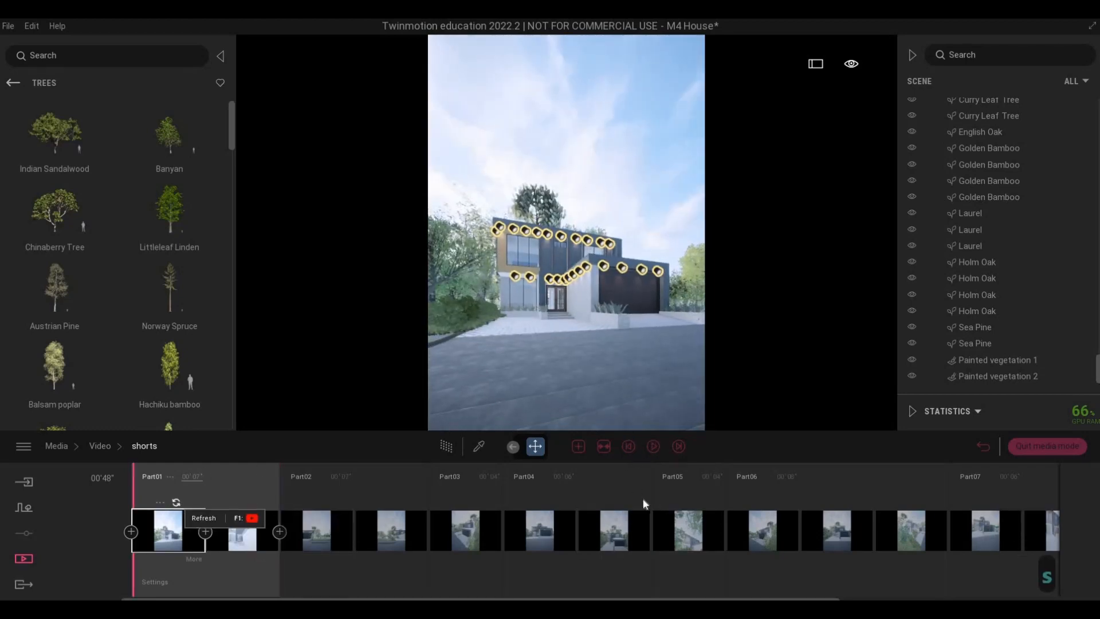
{"action": "left_click", "coordinate": [654, 451]}
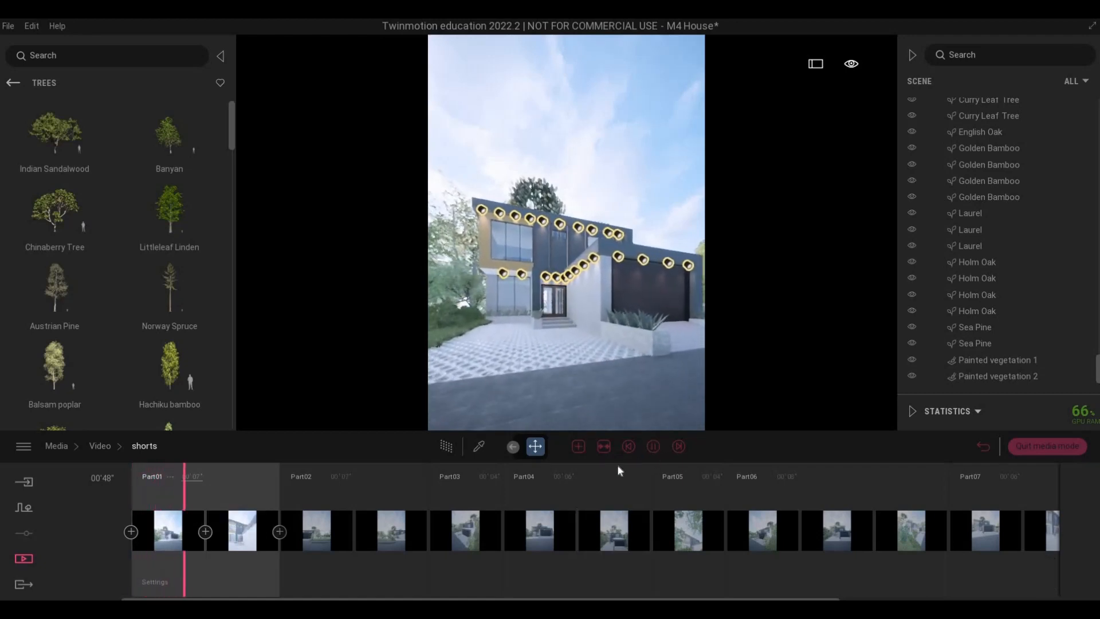
{"action": "left_click", "coordinate": [651, 447]}
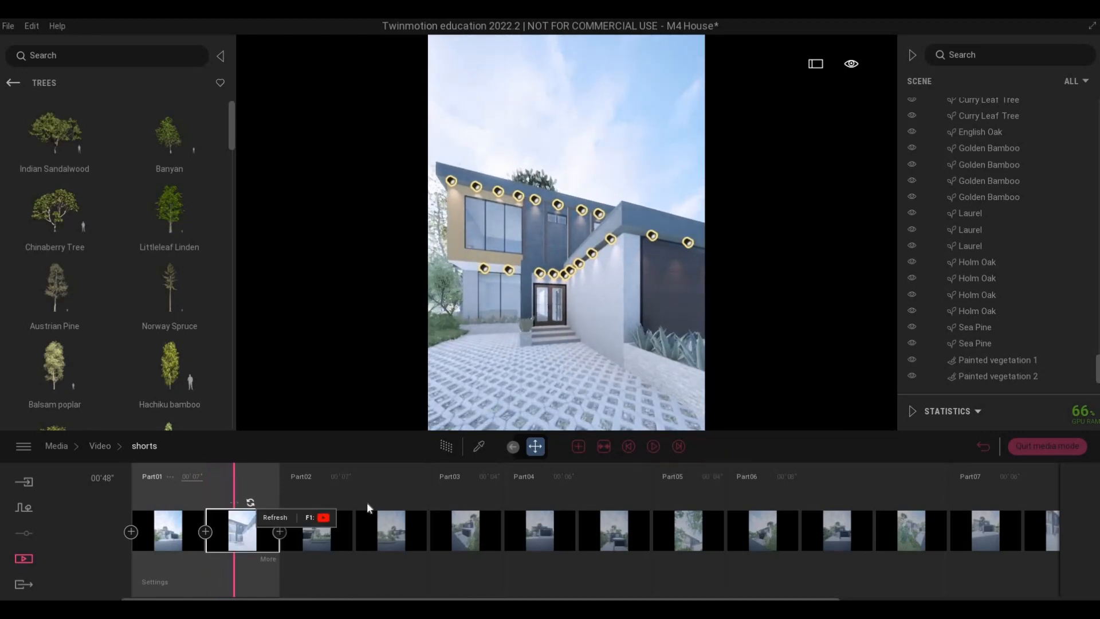
- Play back Part01's camera move and the sideways camera move in Part02
{"action": "left_click", "coordinate": [650, 446]}
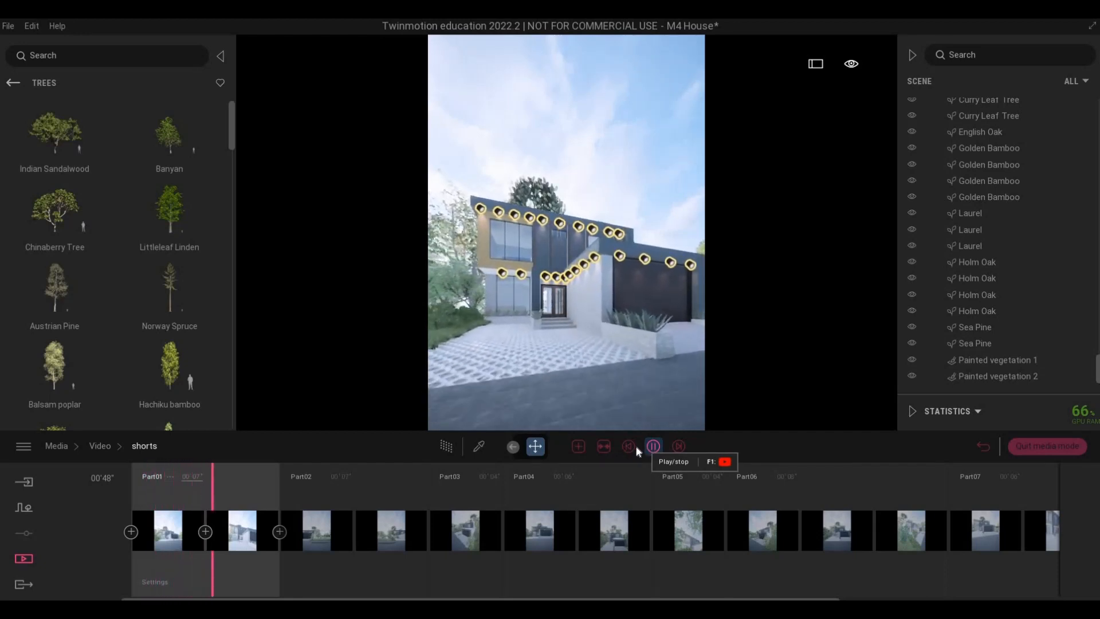
{"action": "left_click", "coordinate": [652, 446]}
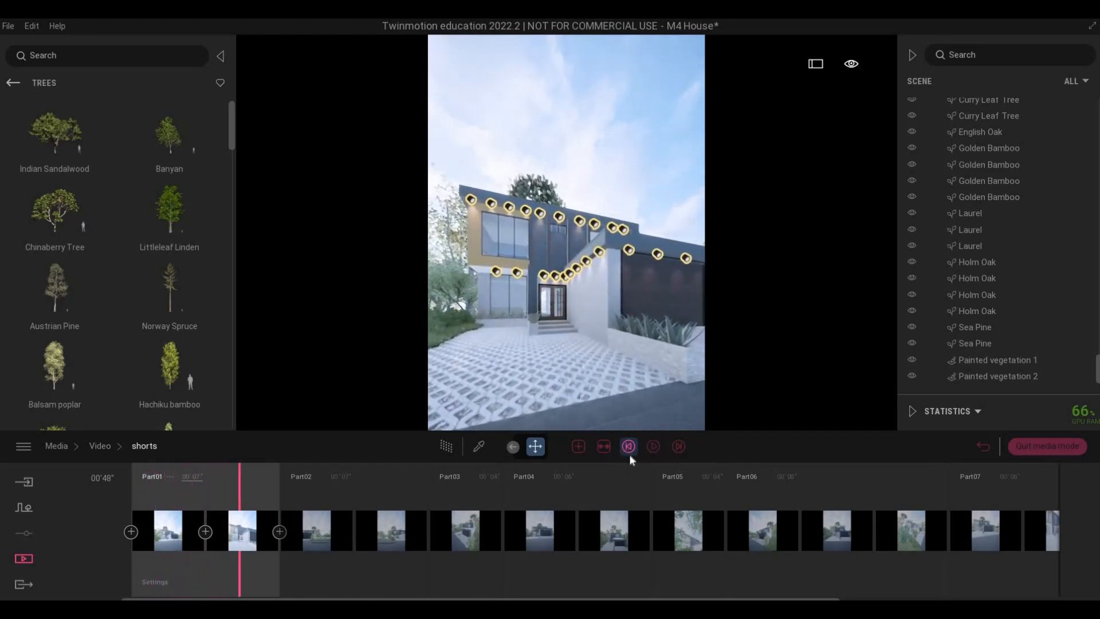
{"action": "left_click", "coordinate": [679, 447]}
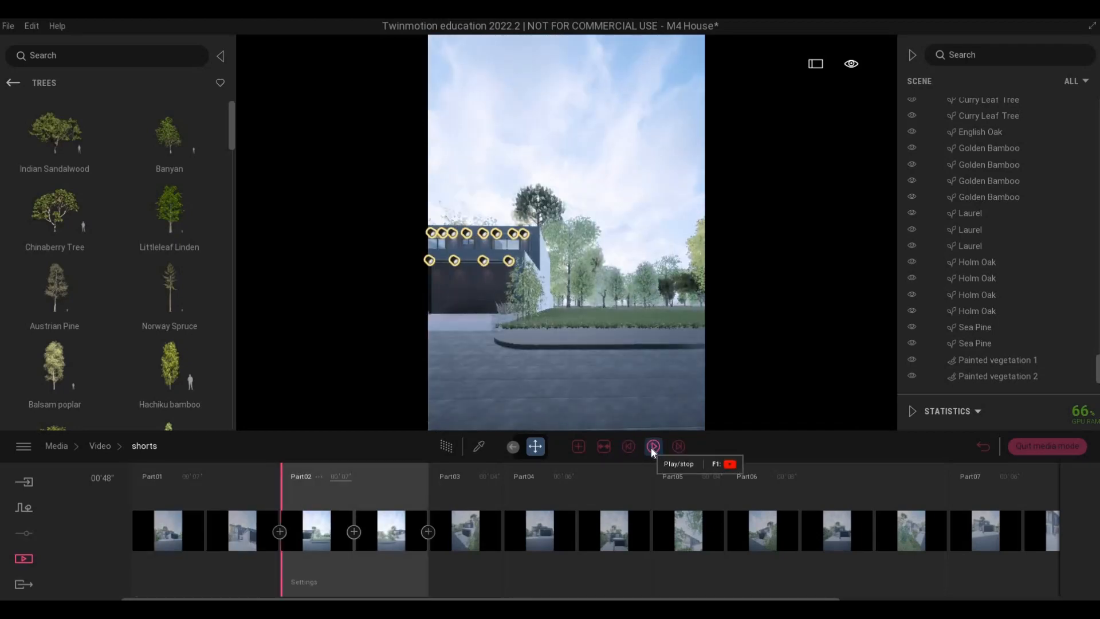
{"action": "left_click", "coordinate": [652, 447]}
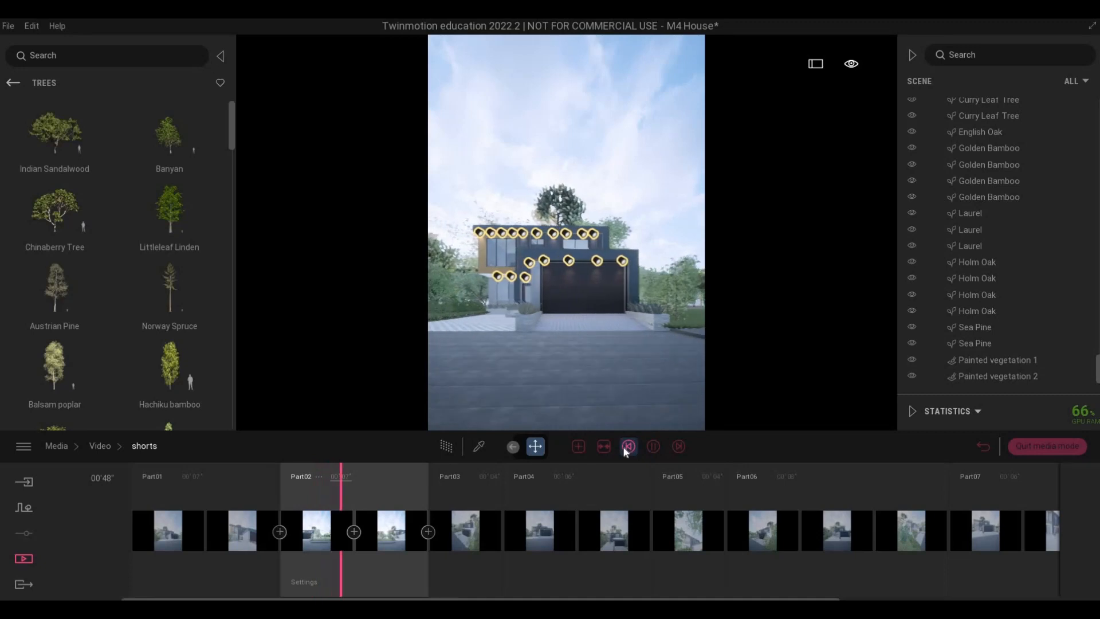
- From the start of Part02, advance the camera toward the house and update the first keyframe with the closer view
{"action": "left_click", "coordinate": [626, 446]}
{"action": "key", "text": "w"}
{"action": "key", "text": "w"}
{"action": "key", "text": "w"}
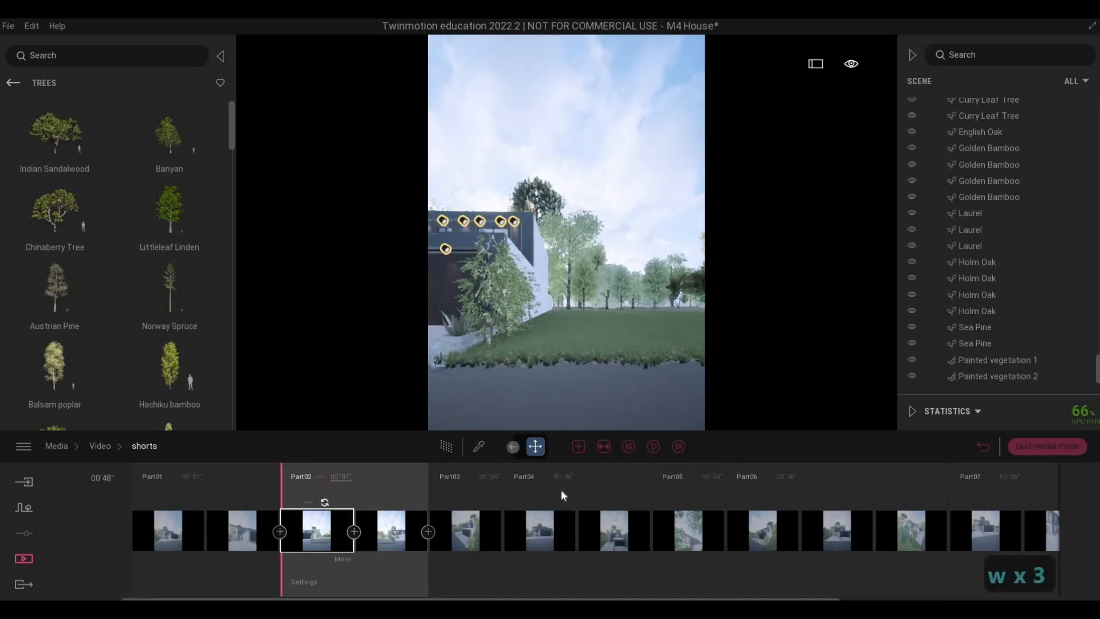
- Slide the camera left across the house front to frame the entrance beside the tree, update Part02's second keyframe, and play the part
{"action": "key", "text": "a"}
{"action": "key", "text": "a"}
{"action": "key", "text": "a"}
{"action": "key", "text": "a"}
{"action": "key", "text": "a"}
{"action": "key", "text": "a"}
{"action": "key", "text": "a"}
{"action": "key", "text": "a"}
{"action": "key", "text": "a"}
{"action": "key", "text": "a"}
{"action": "key", "text": "a"}
{"action": "key", "text": "a"}
{"action": "key", "text": "a"}
{"action": "key", "text": "a"}
{"action": "key", "text": "a"}
{"action": "key", "text": "a"}
{"action": "key", "text": "a"}
{"action": "key", "text": "a"}
{"action": "key", "text": "a"}
{"action": "key", "text": "a"}
{"action": "key", "text": "a"}
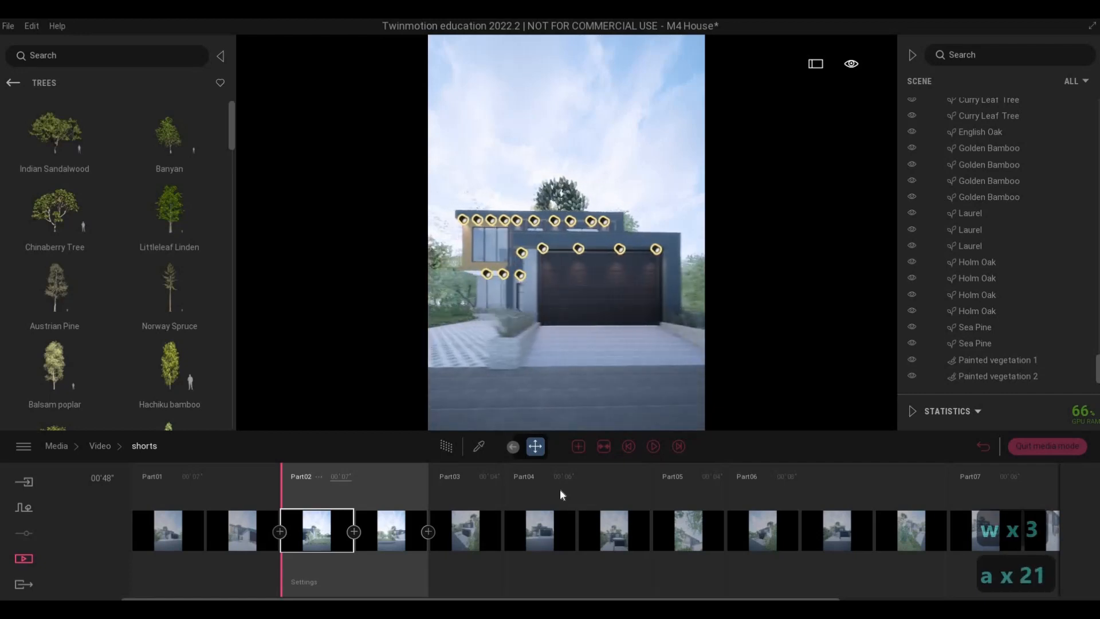
{"action": "key", "text": "a"}
{"action": "key", "text": "a"}
{"action": "key", "text": "a"}
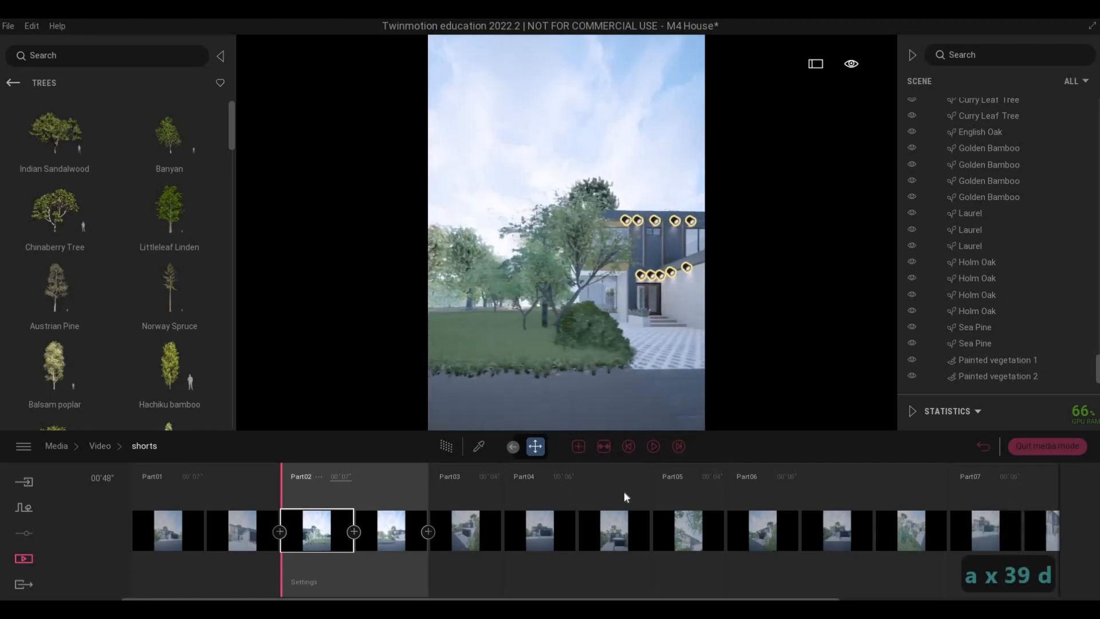
{"action": "key", "text": "d"}
{"action": "key", "text": "d"}
{"action": "mouse_move", "coordinate": [406, 505]}
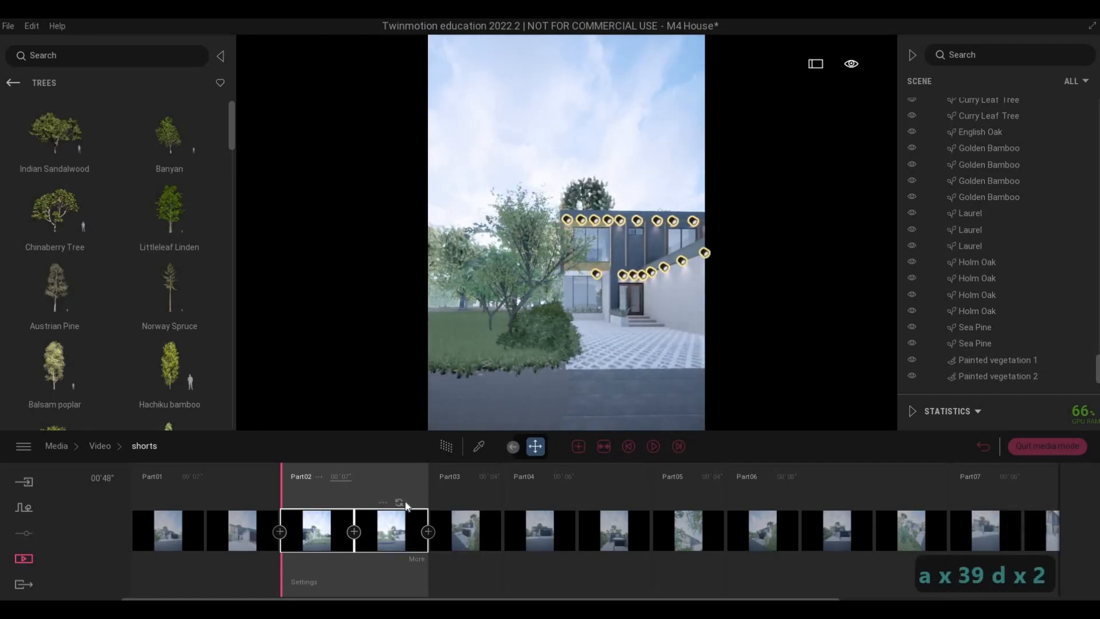
{"action": "left_click", "coordinate": [628, 446]}
{"action": "left_click", "coordinate": [657, 447]}
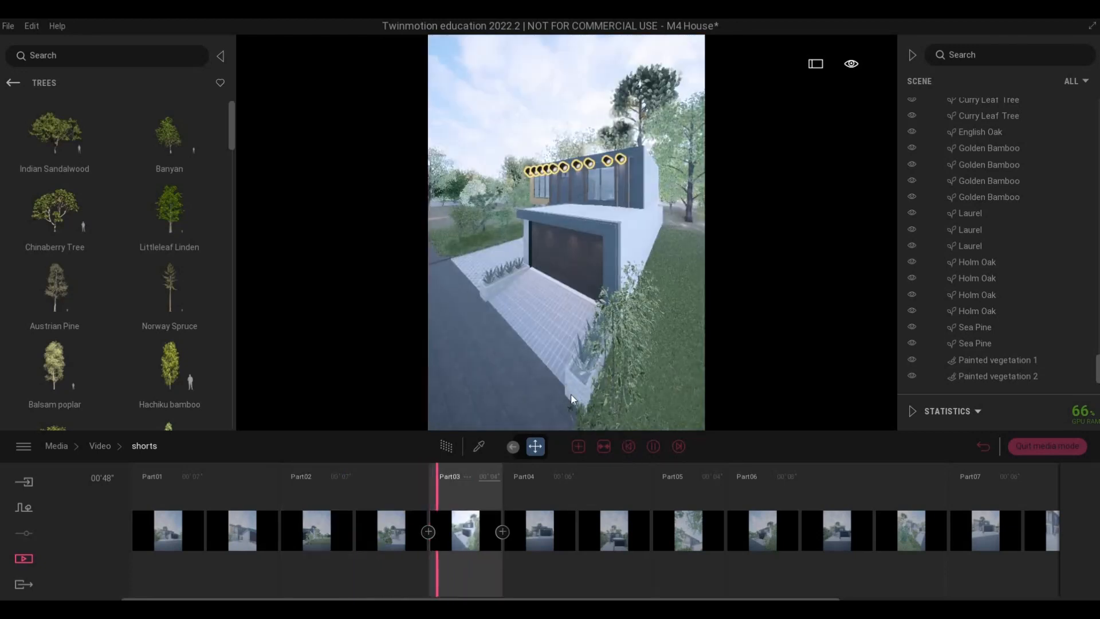
- Reframe Part03 with a closer elevated view of the garage and upper floor, and update its keyframe
{"action": "right_click_drag", "start_coordinate": [597, 360], "coordinate": [590, 314]}
{"action": "key", "text": "a"}
{"action": "key", "text": "w"}
{"action": "key", "text": "d"}
{"action": "key", "text": "d"}
{"action": "key", "text": "s"}
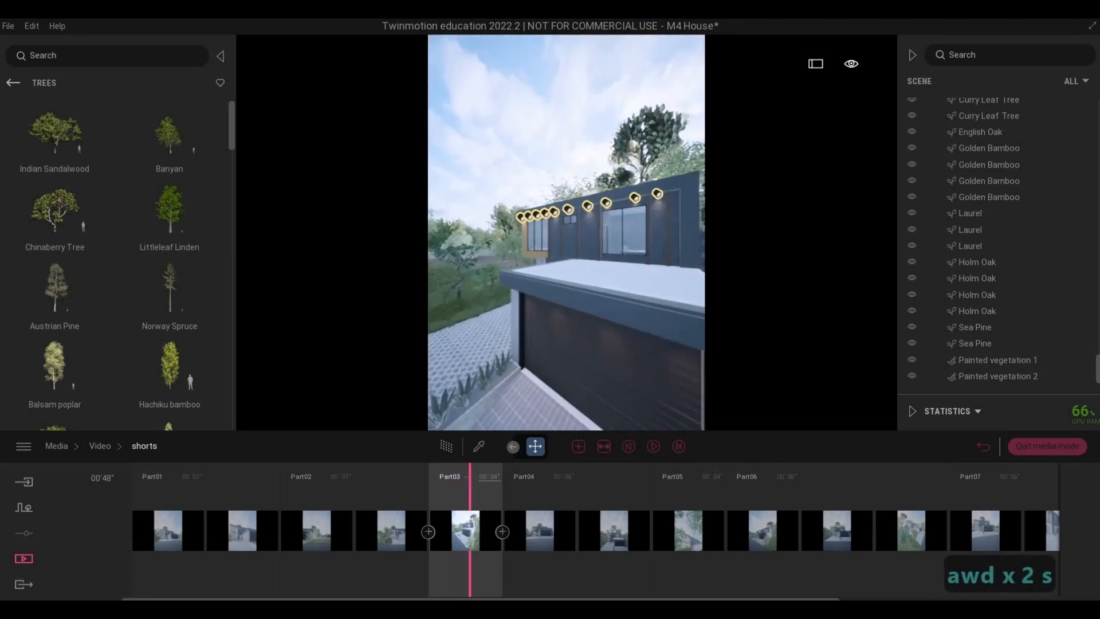
{"action": "key", "text": "e"}
{"action": "key", "text": "d"}
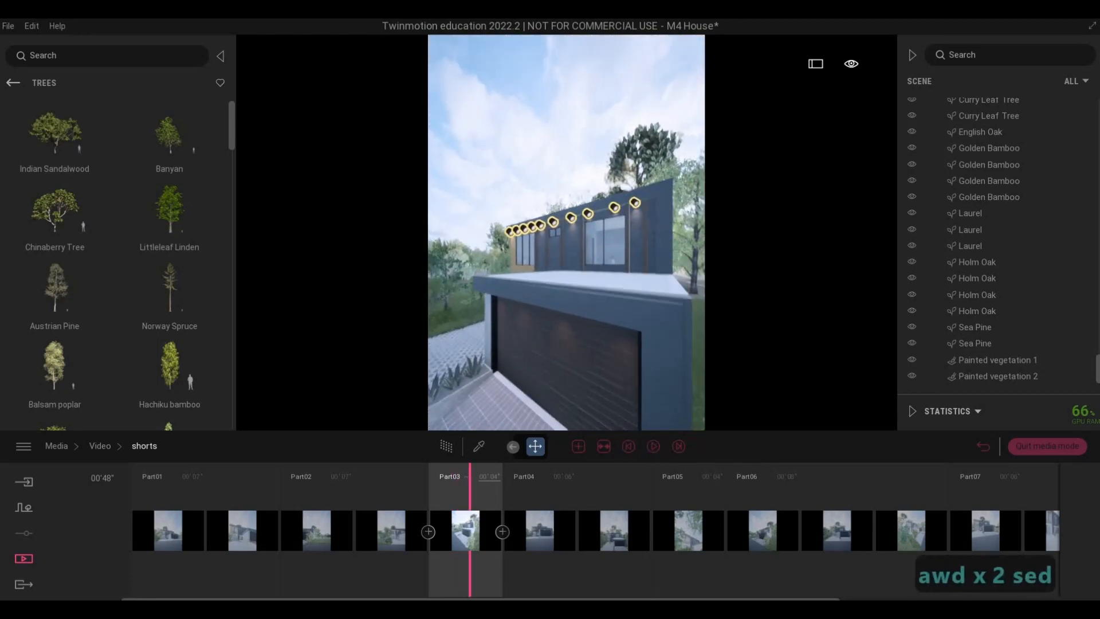
{"action": "key", "text": "a"}
{"action": "key", "text": "d"}
{"action": "key", "text": "a"}
{"action": "key", "text": "d"}
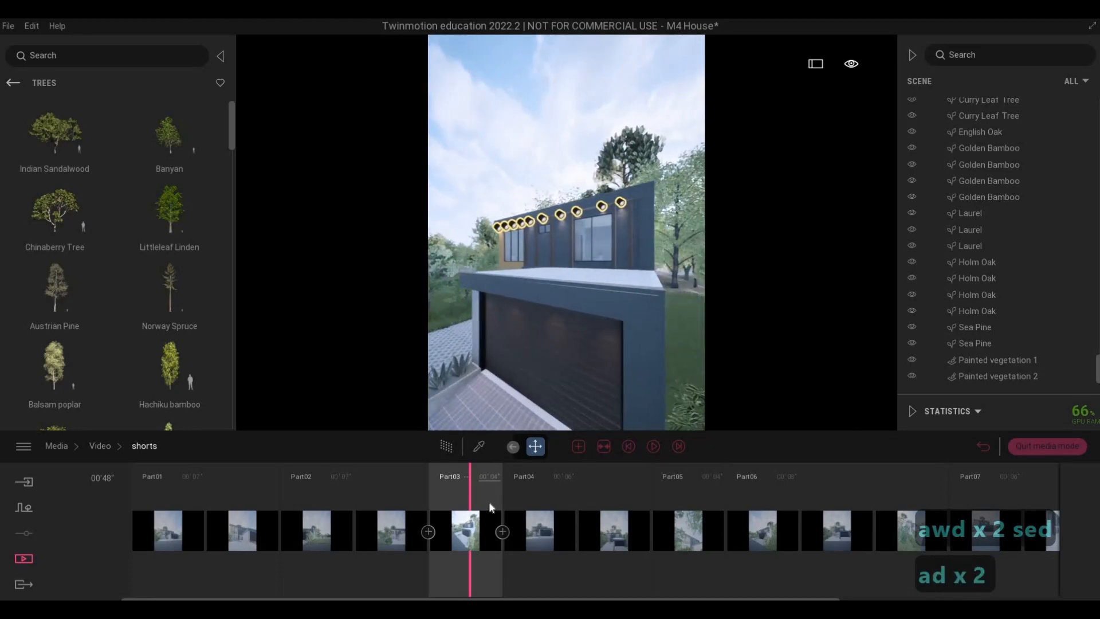
{"action": "left_click", "coordinate": [477, 502]}
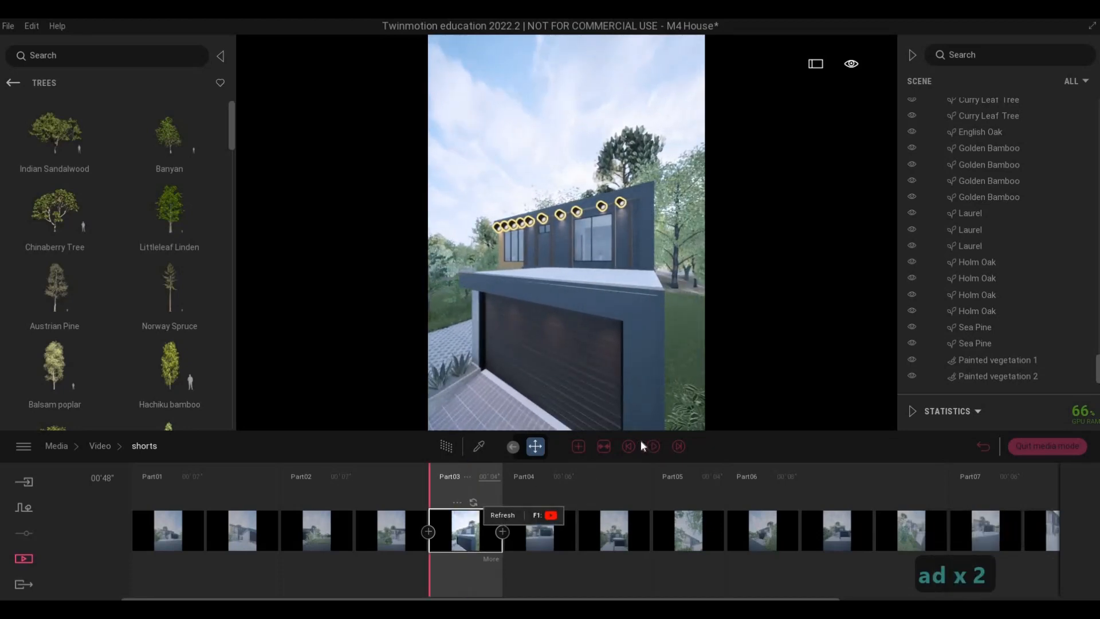
- Play through to Part04, advance its opening view toward the planter and garage, and update the first keyframe
{"action": "left_click", "coordinate": [655, 443]}
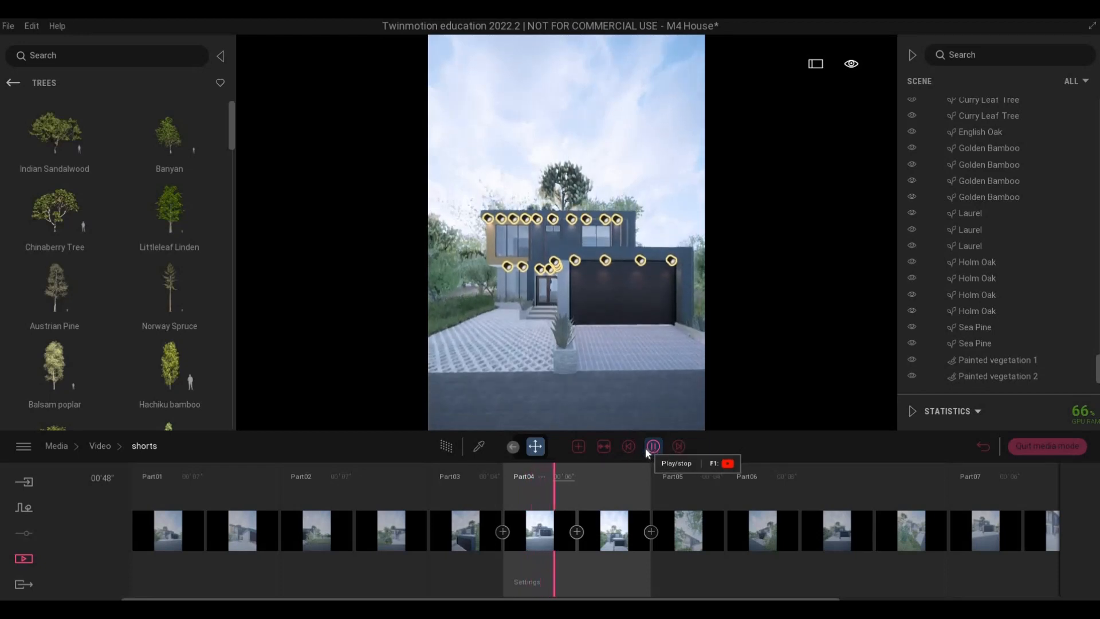
{"action": "left_click", "coordinate": [649, 448]}
{"action": "left_click", "coordinate": [628, 448]}
{"action": "key", "text": "w"}
{"action": "key", "text": "w"}
{"action": "key", "text": "w"}
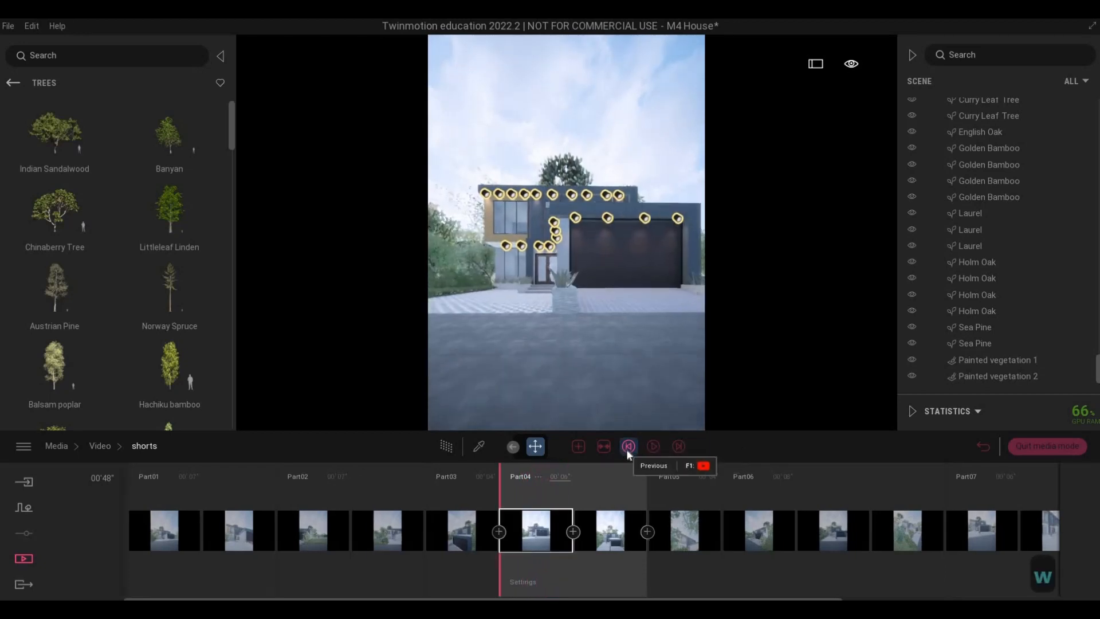
{"action": "key", "text": "w"}
{"action": "key", "text": "s"}
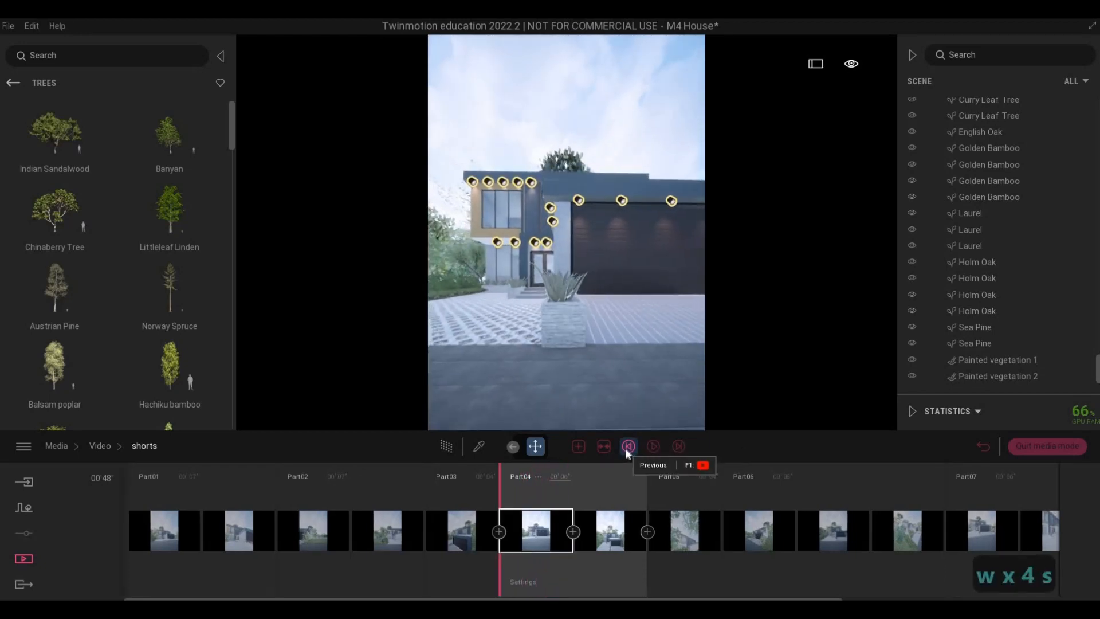
{"action": "key", "text": "s"}
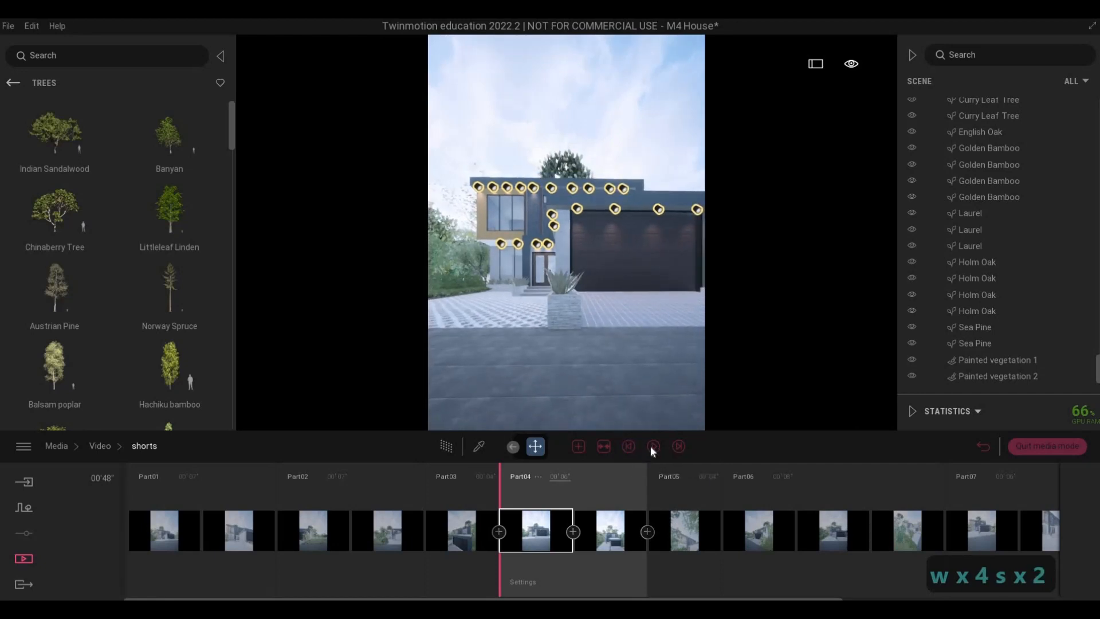
{"action": "mouse_move", "coordinate": [548, 503]}
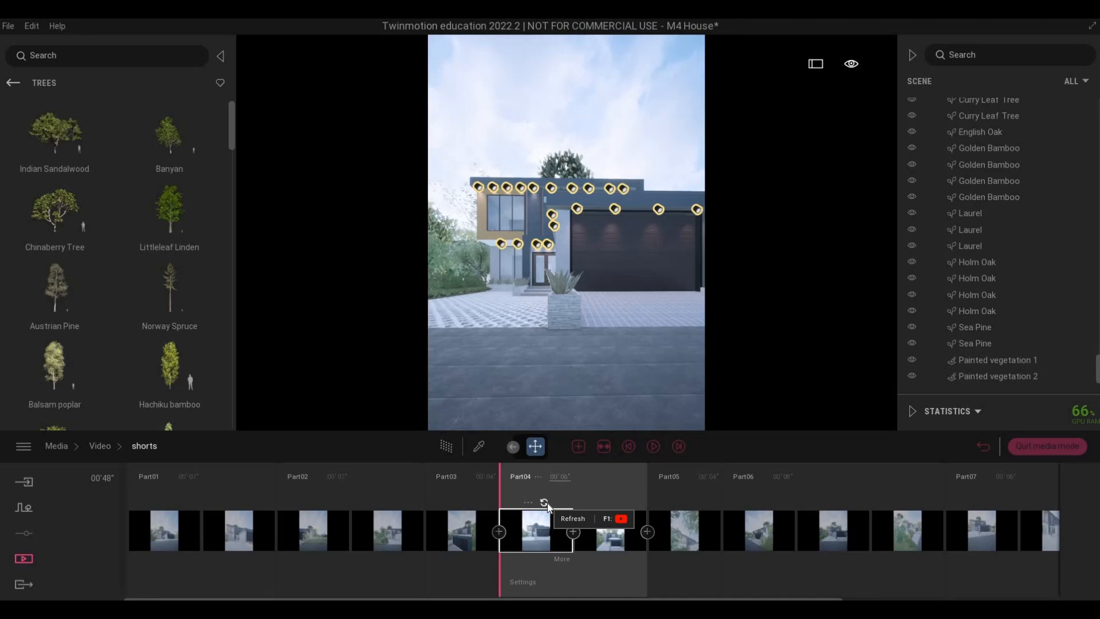
- Raise the camera above the garage roof level and update Part04's second keyframe with that view
{"action": "key", "text": "q"}
{"action": "key", "text": "q"}
{"action": "key", "text": "q"}
{"action": "key", "text": "q"}
{"action": "key", "text": "q"}
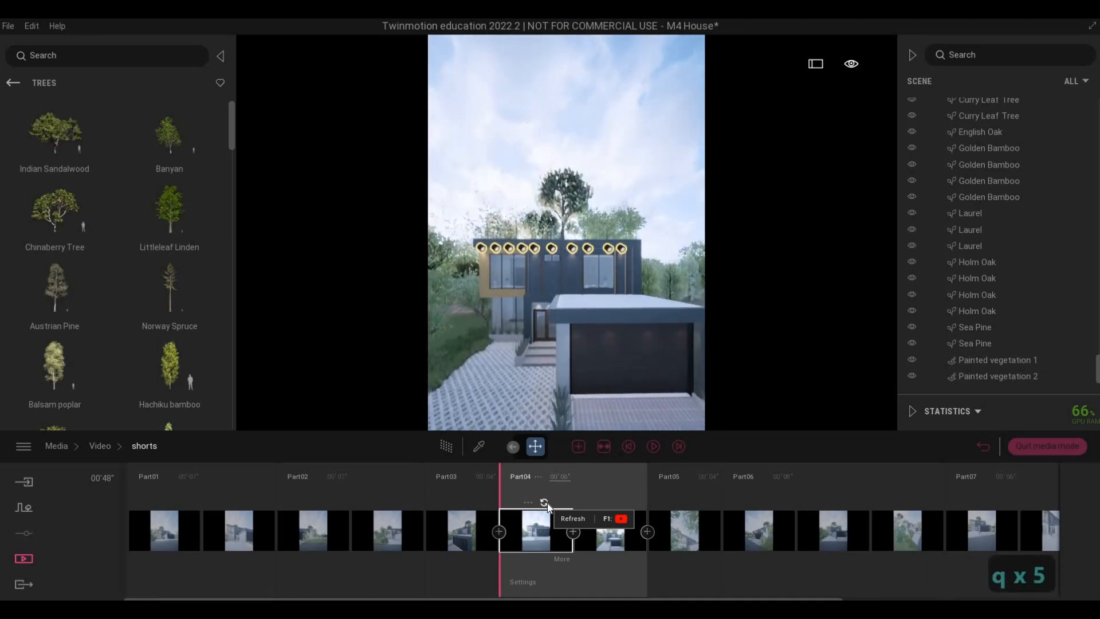
{"action": "key", "text": "q"}
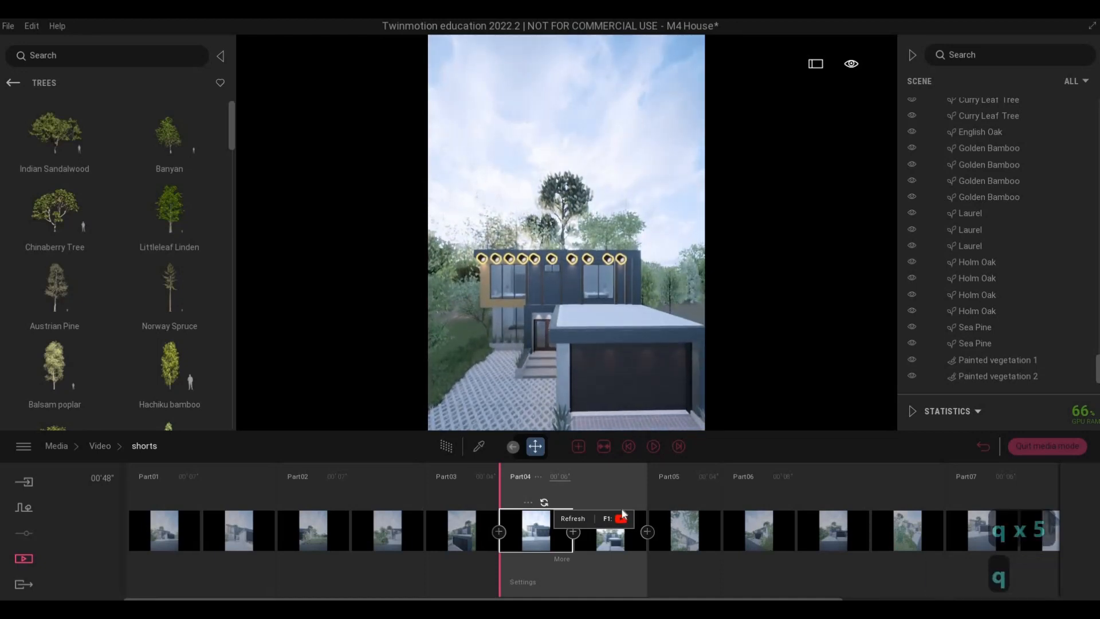
{"action": "left_click", "coordinate": [619, 502]}
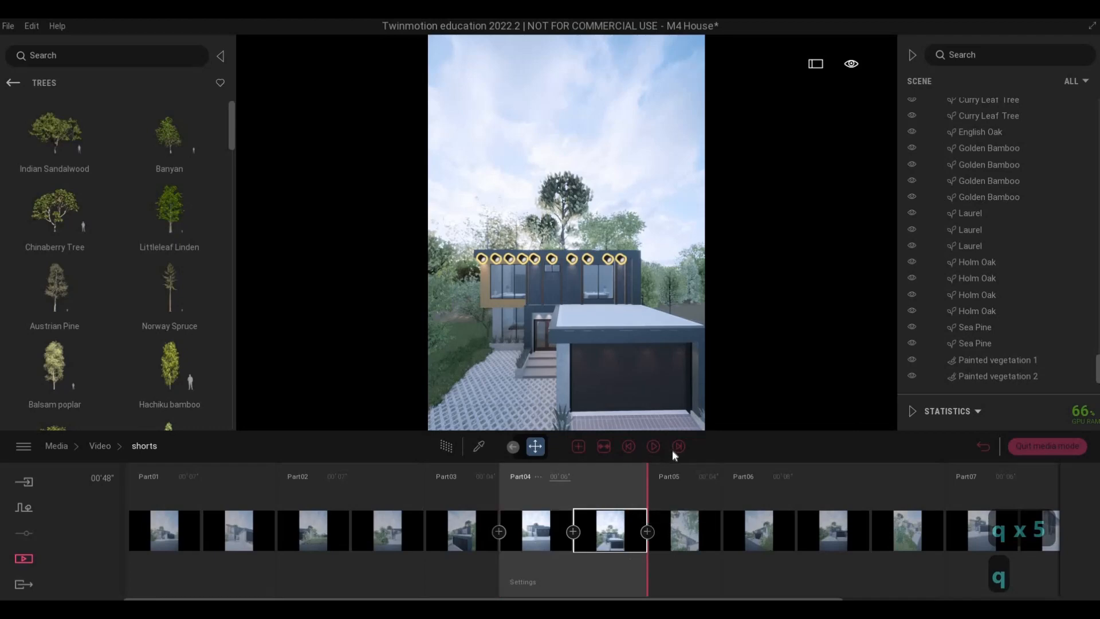
- Reframe Part05 to show the entrance facade through the foliage from slightly back and right, and update its keyframe
{"action": "left_click", "coordinate": [655, 446]}
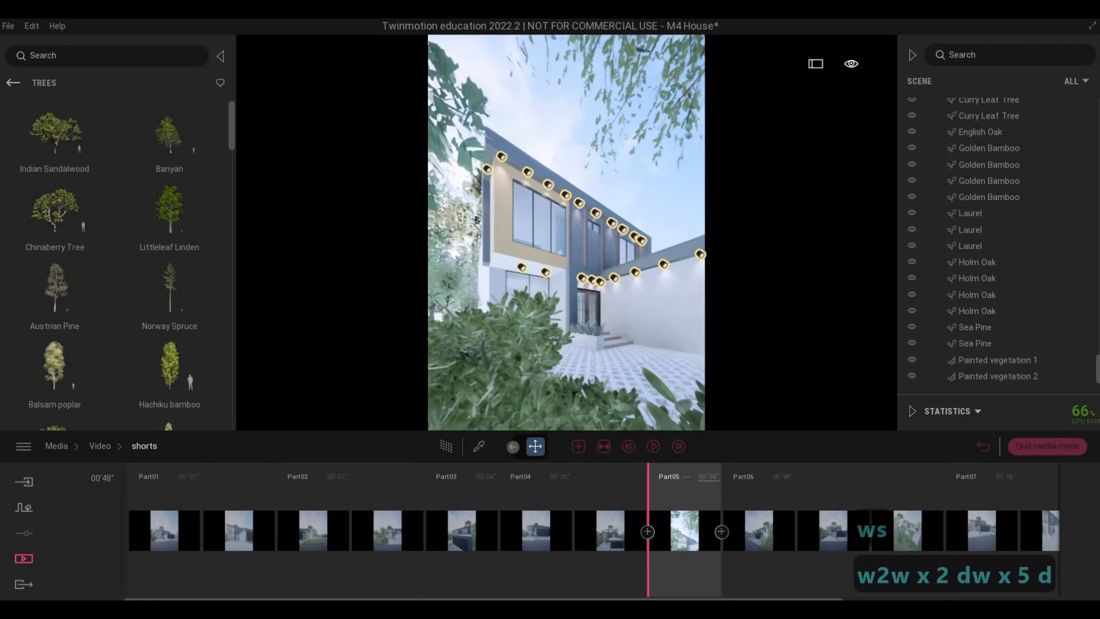
{"action": "key", "text": "s"}
{"action": "key", "text": "d"}
{"action": "key", "text": "s"}
{"action": "key", "text": "d"}
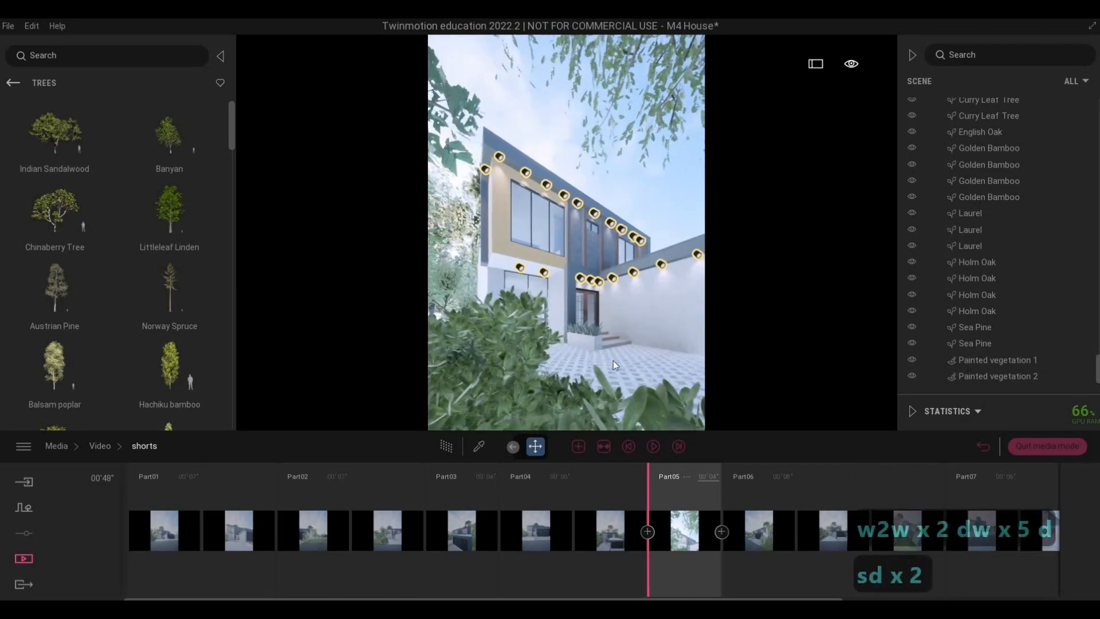
{"action": "key", "text": "s"}
{"action": "key", "text": "d"}
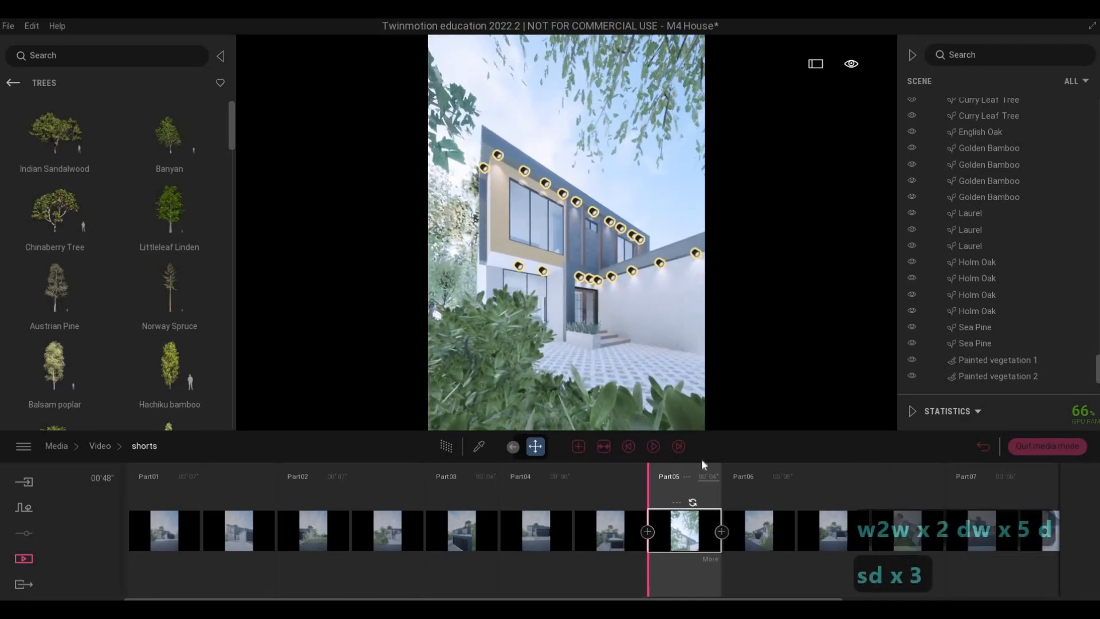
- Play the shorts video from Part06 to the end of Part08 and return to the media types overview
{"action": "left_click", "coordinate": [679, 448]}
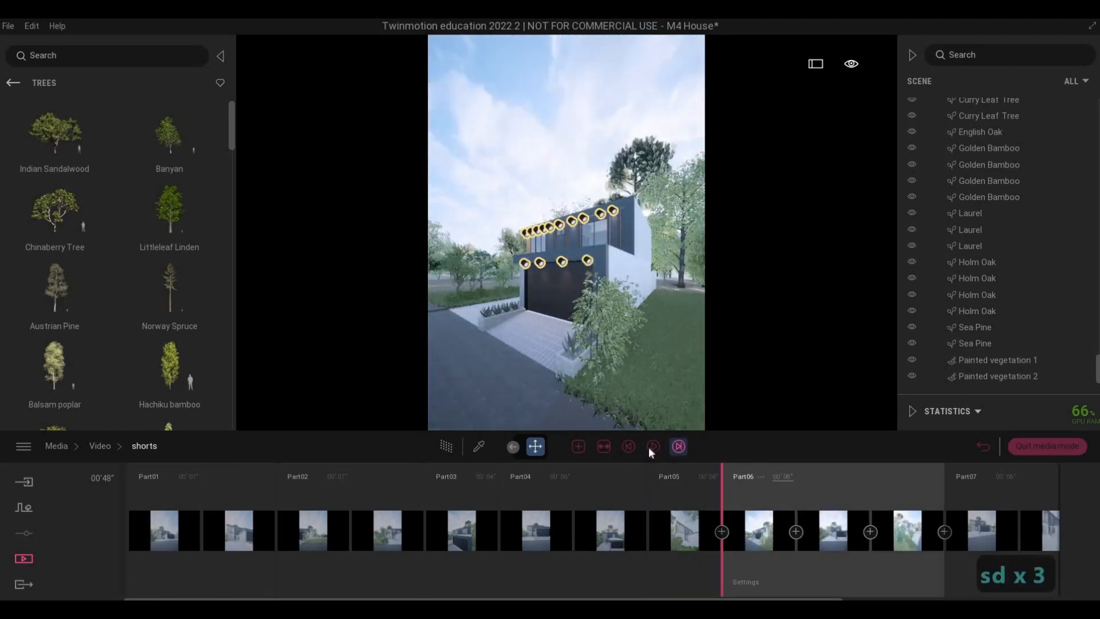
{"action": "left_click", "coordinate": [652, 447]}
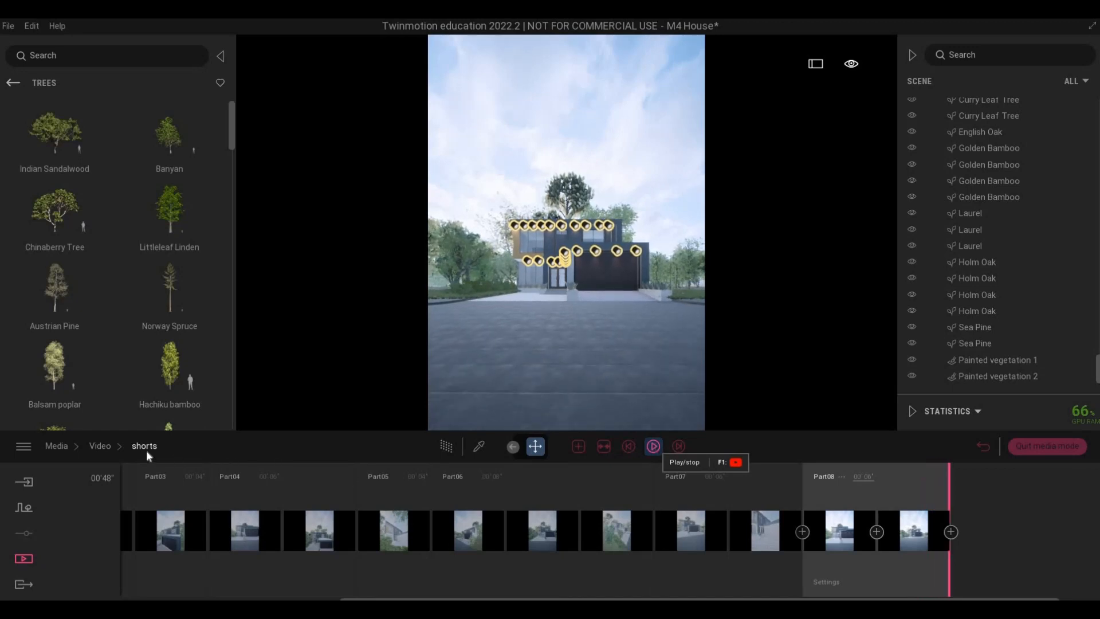
{"action": "left_click", "coordinate": [101, 449]}
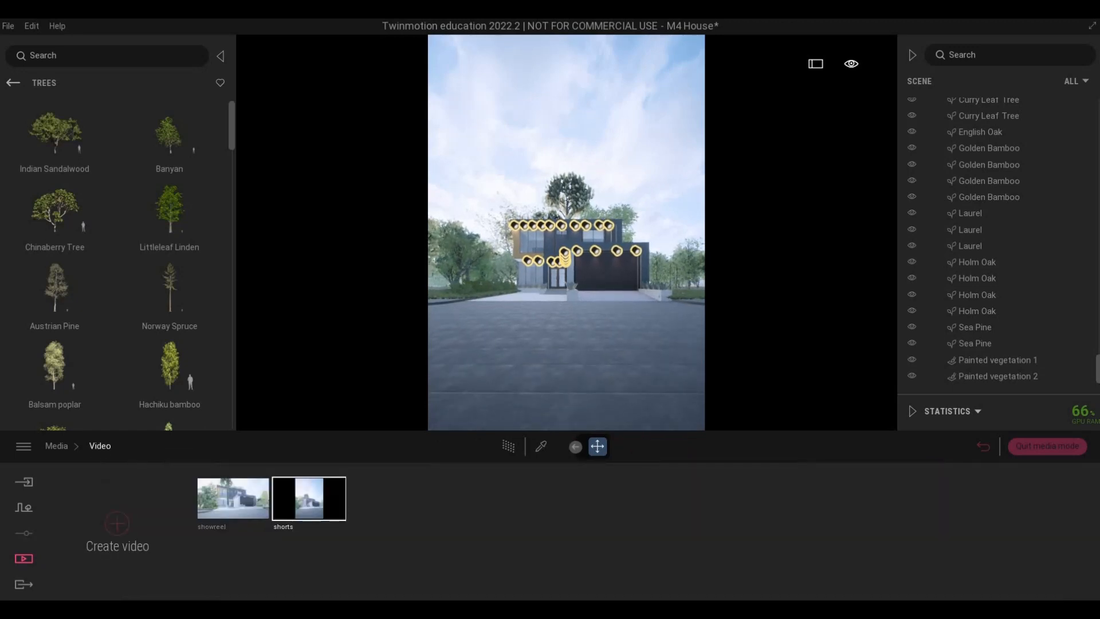
{"action": "left_click", "coordinate": [56, 446]}
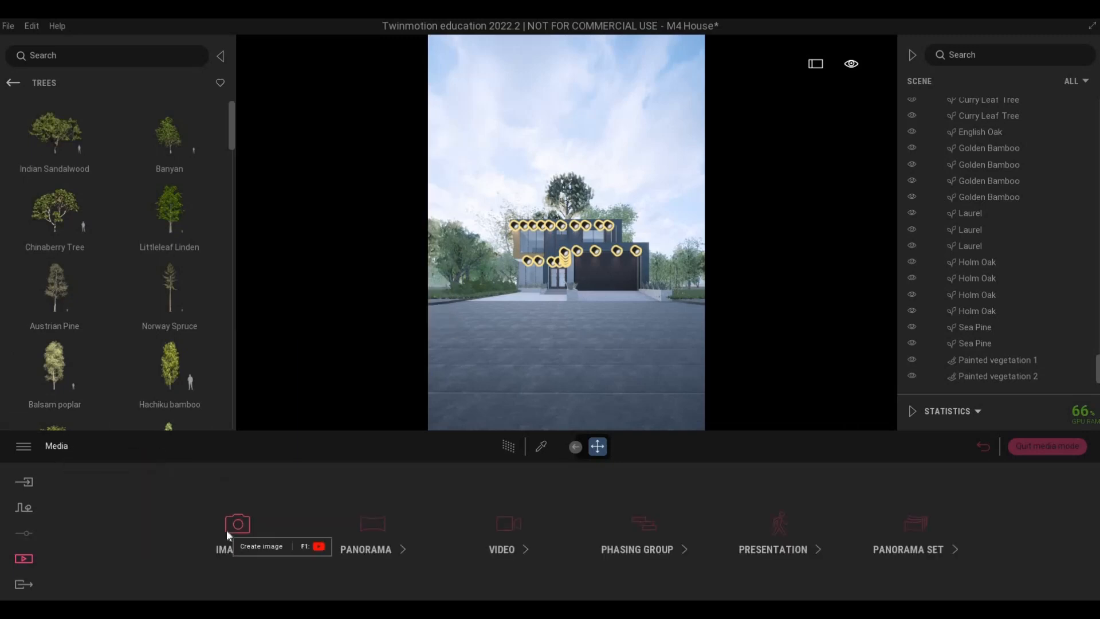
- Open the saved images, preview Image2 with path tracing, and create a new image from its view
{"action": "left_click", "coordinate": [227, 533]}
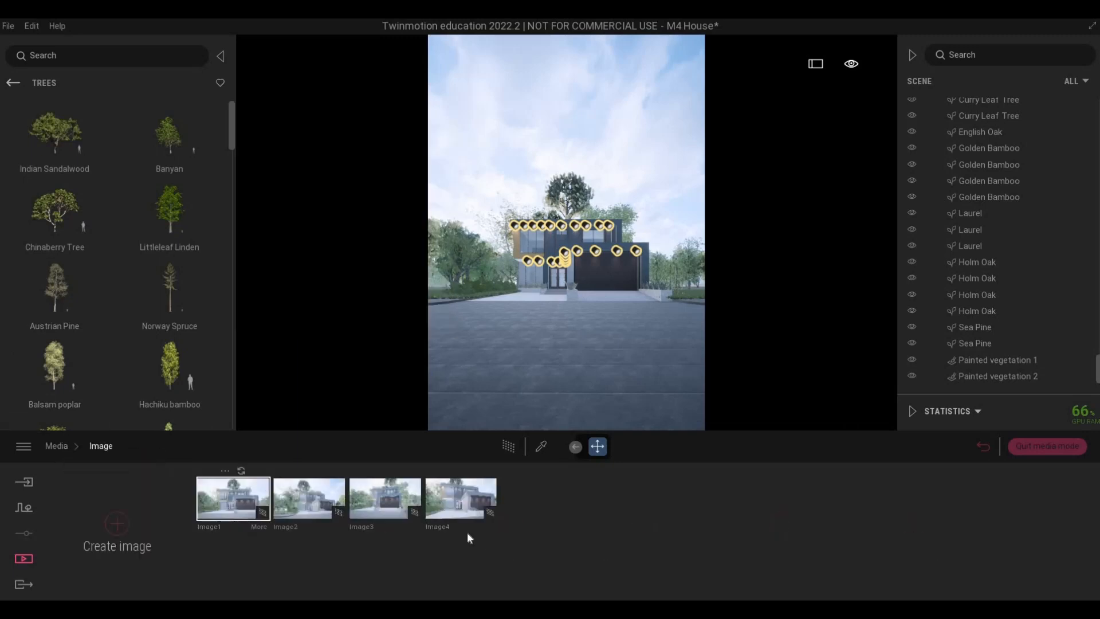
{"action": "left_click", "coordinate": [342, 516]}
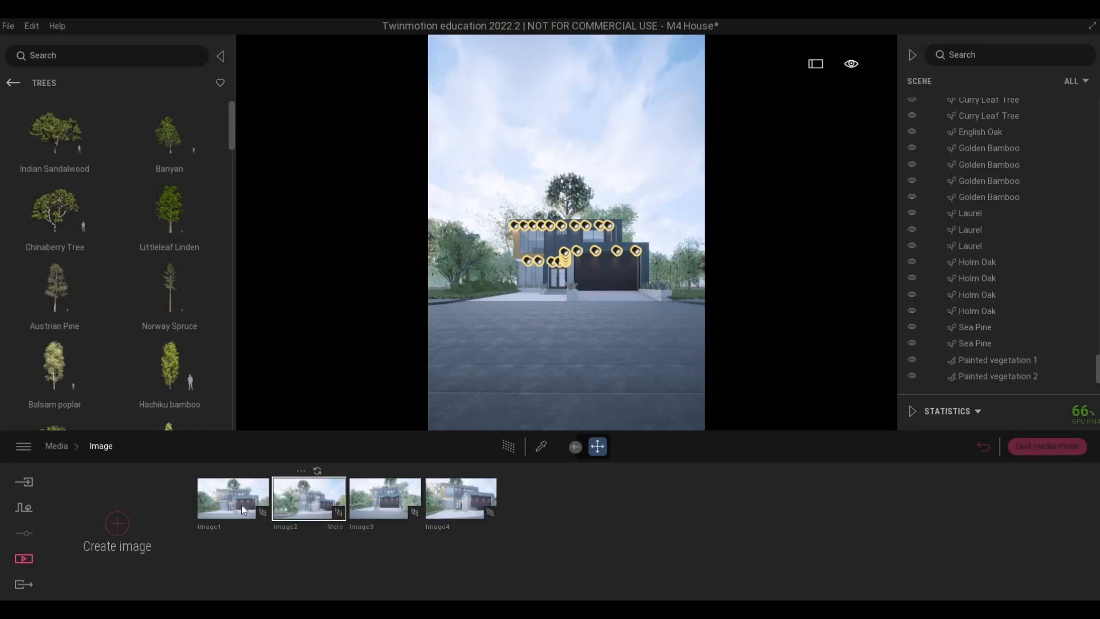
{"action": "left_click", "coordinate": [334, 503]}
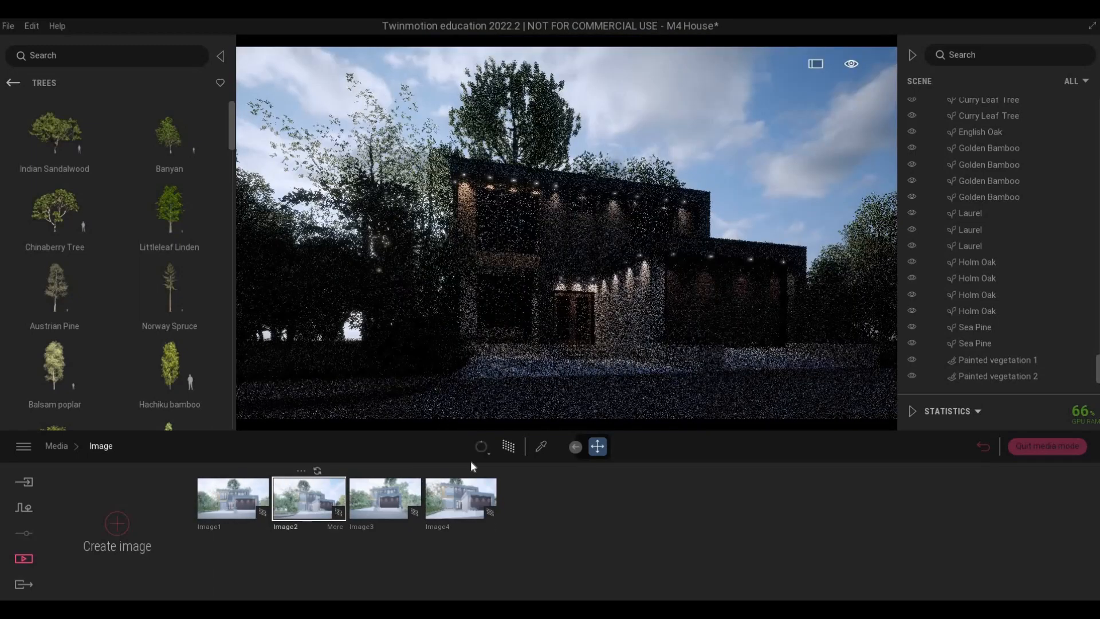
{"action": "left_click", "coordinate": [487, 456]}
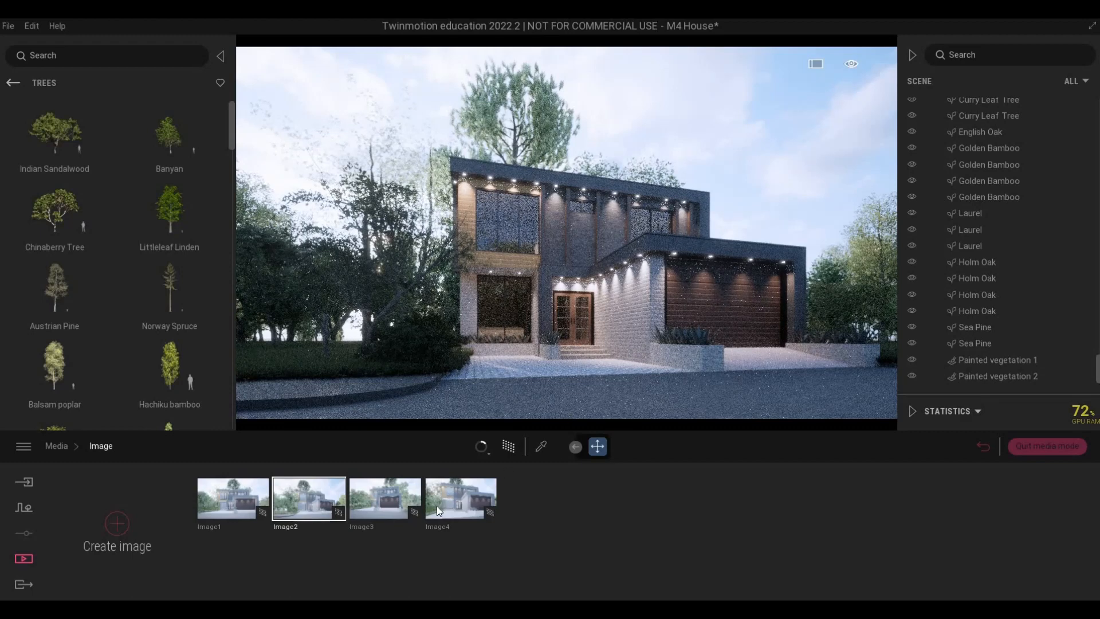
{"action": "mouse_move", "coordinate": [479, 481]}
{"action": "left_click", "coordinate": [119, 522]}
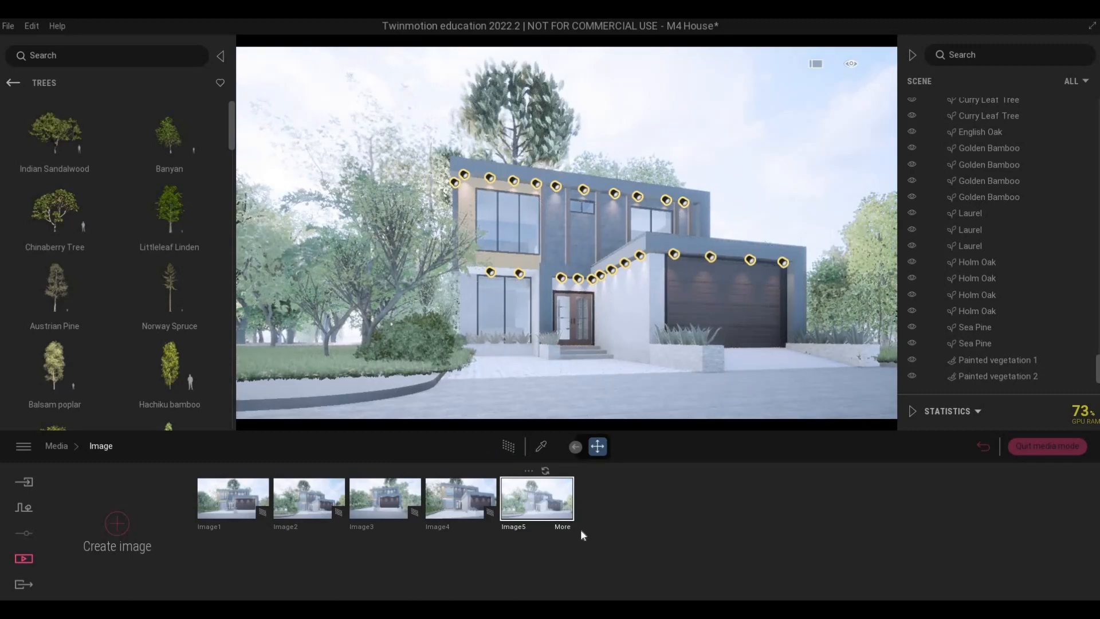
- Set Image5's season to winter so snow covers the ground and trees, and return to its settings overview
{"action": "left_click", "coordinate": [579, 528]}
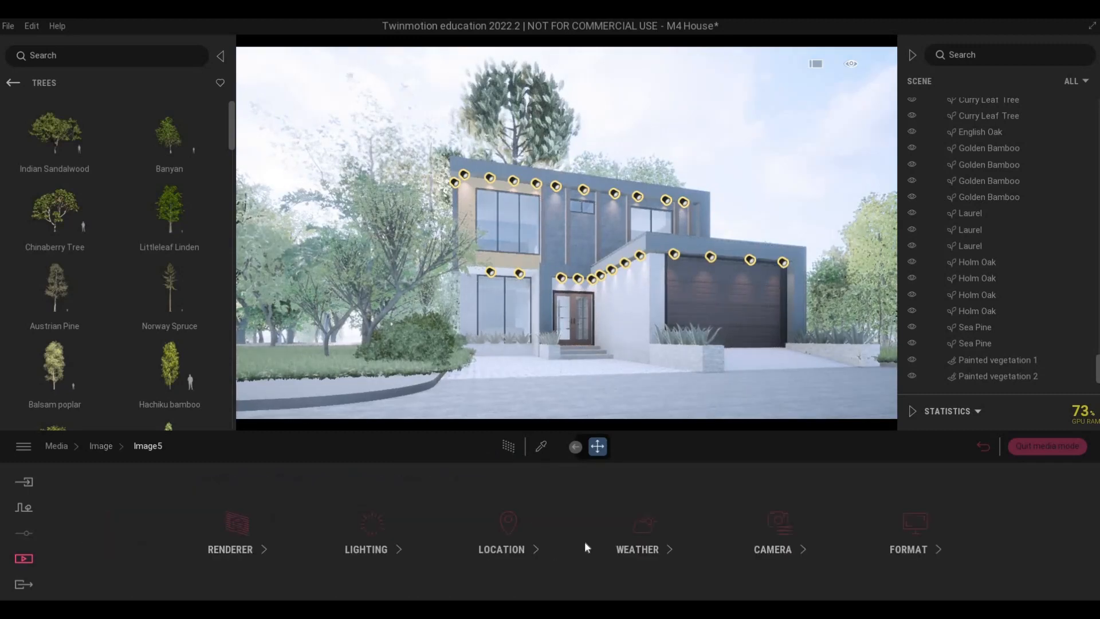
{"action": "left_click", "coordinate": [624, 536]}
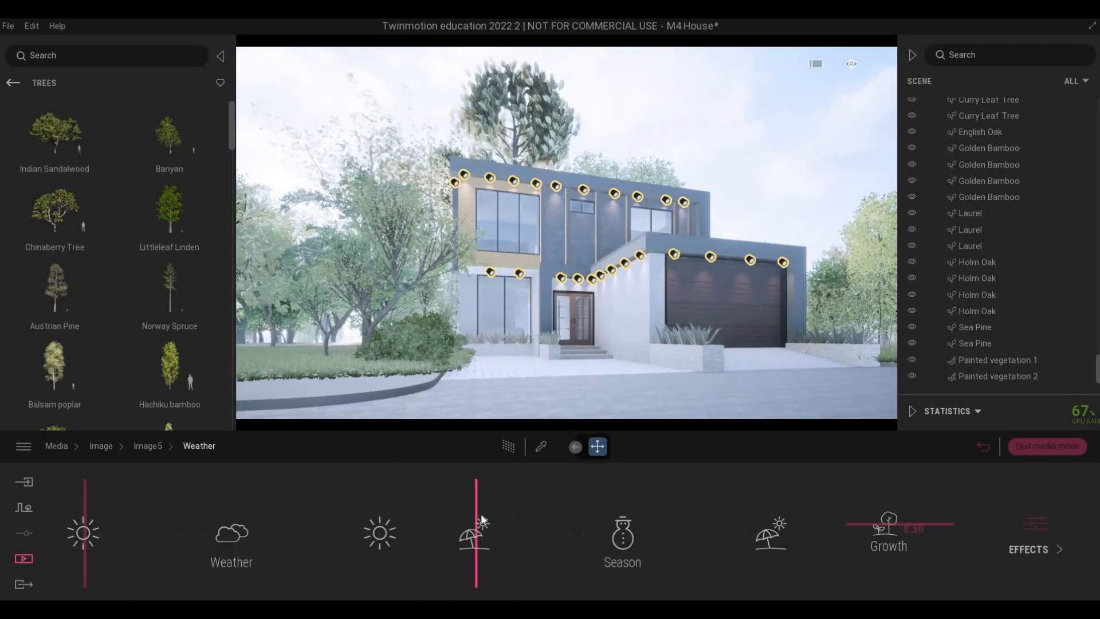
{"action": "left_click", "coordinate": [639, 528]}
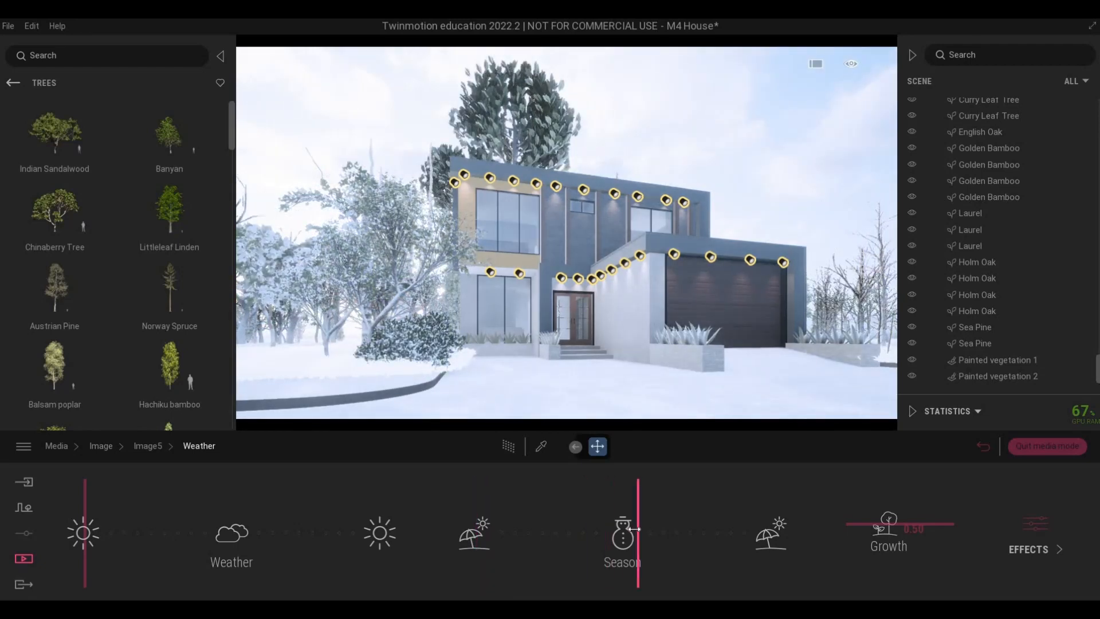
{"action": "left_click_drag", "start_coordinate": [631, 530], "coordinate": [628, 532]}
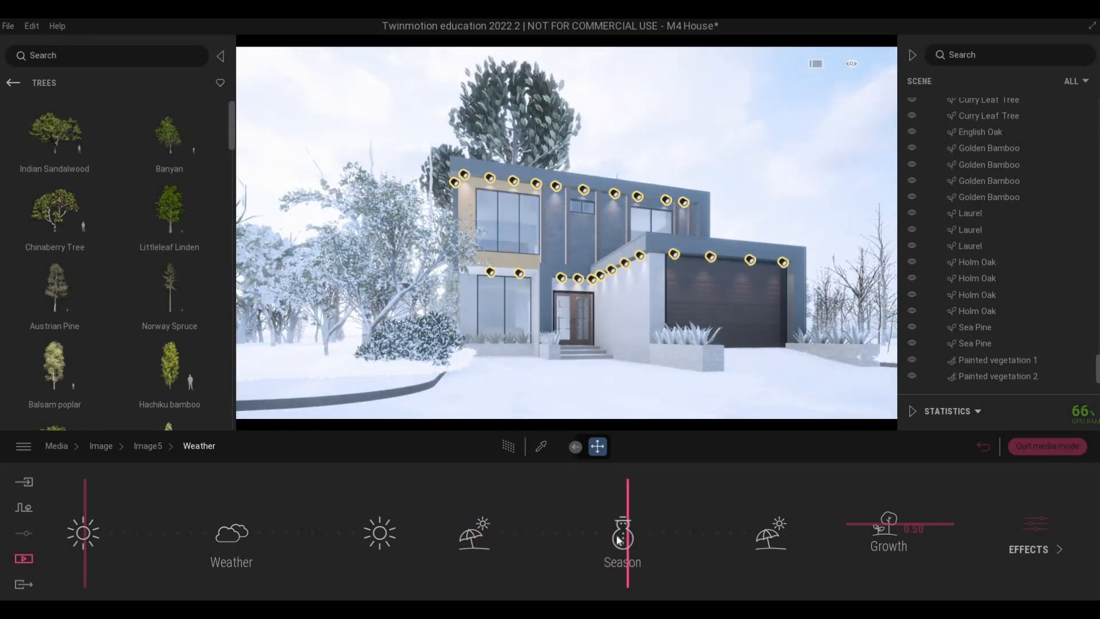
{"action": "left_click", "coordinate": [149, 448]}
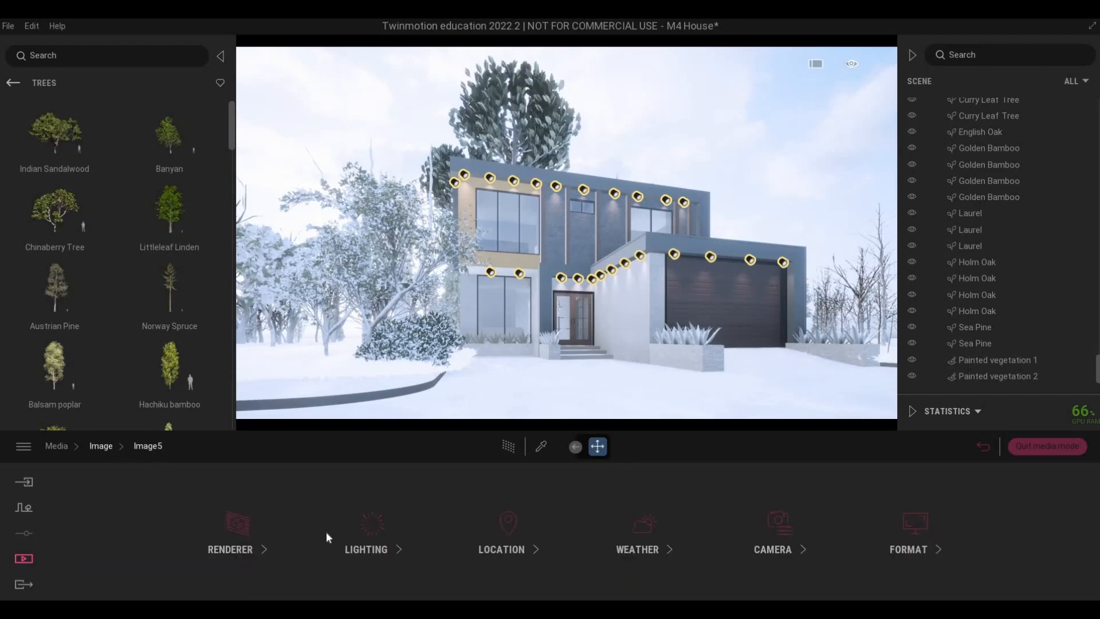
- Turn on the Path Tracer for Image5 and set its quality preset to Low
{"action": "left_click", "coordinate": [508, 448]}
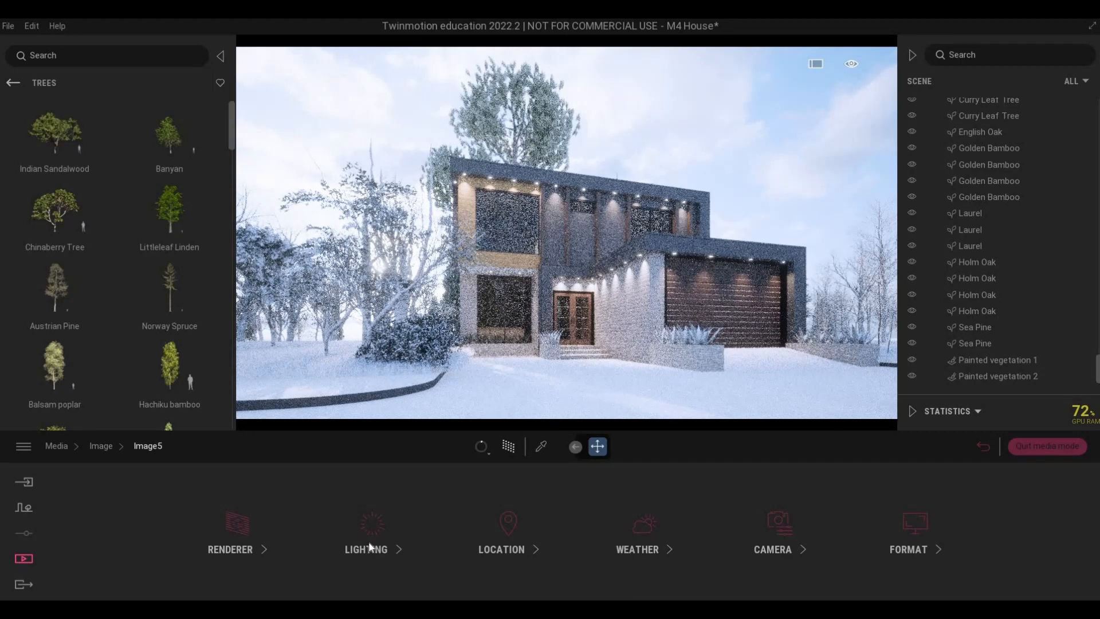
{"action": "left_click", "coordinate": [485, 449]}
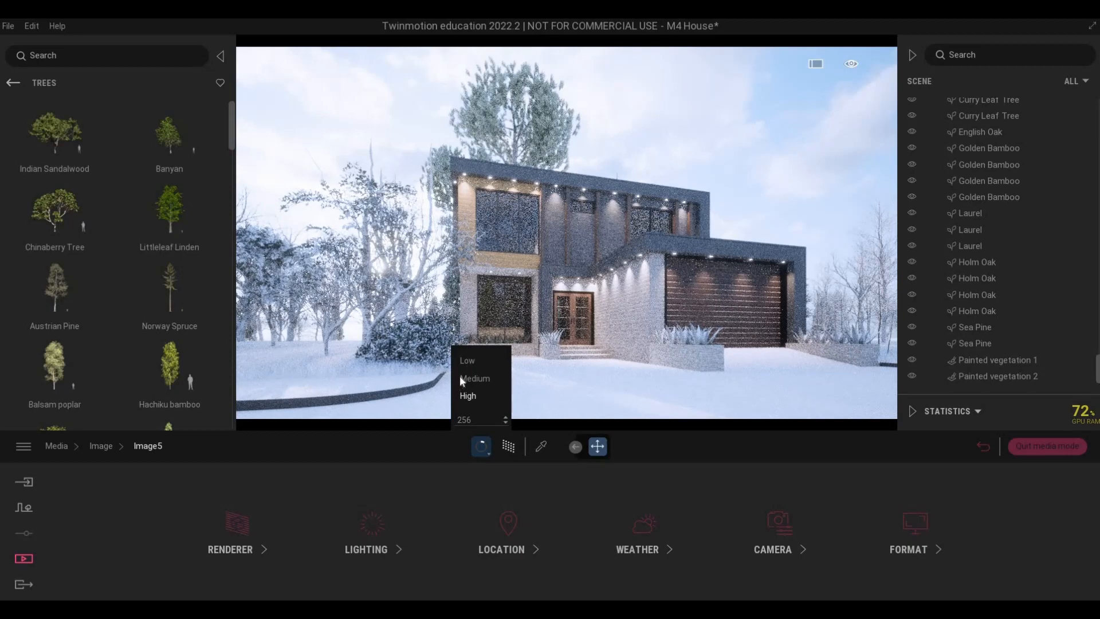
{"action": "left_click", "coordinate": [464, 378]}
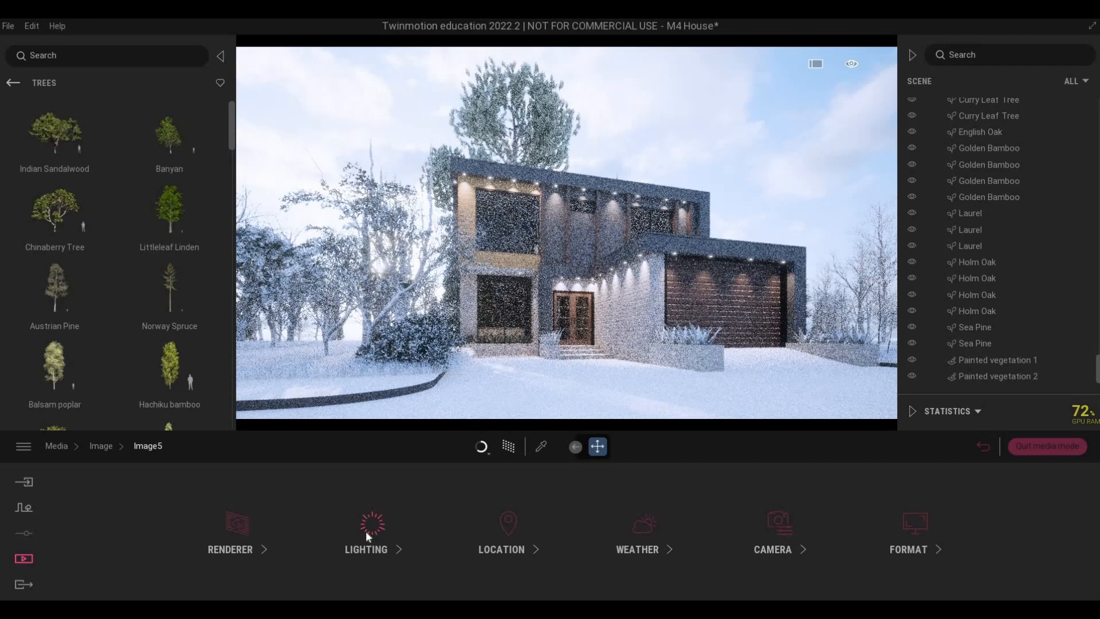
- Lower Image5's lighting exposure to 1.91 and return to its settings overview
{"action": "left_click", "coordinate": [365, 530]}
{"action": "left_click_drag", "start_coordinate": [363, 515], "coordinate": [364, 517]}
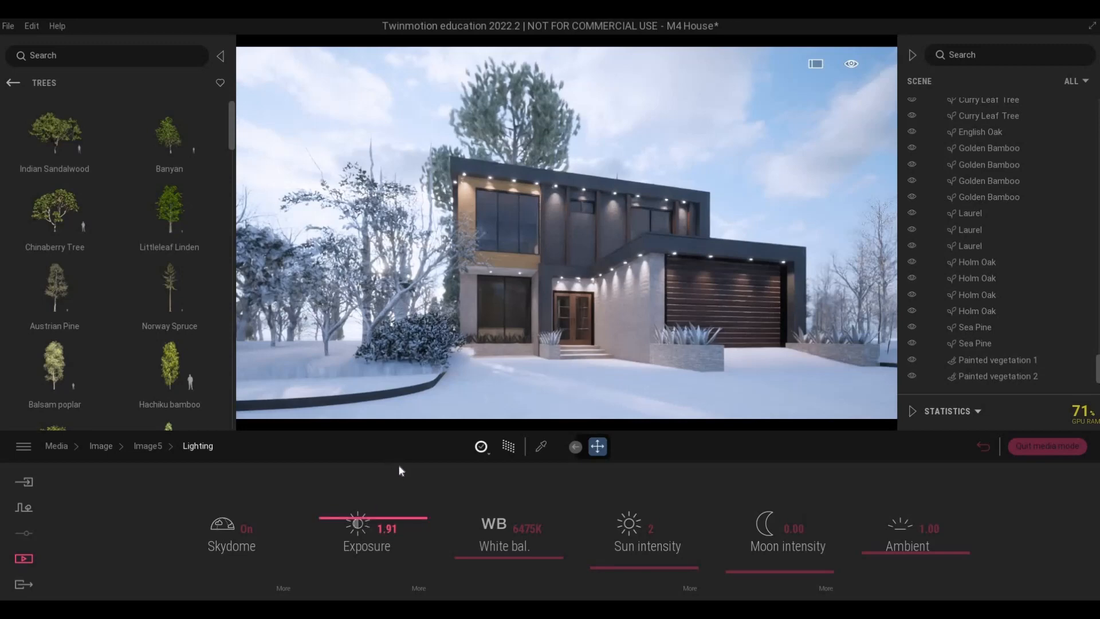
{"action": "left_click", "coordinate": [148, 446]}
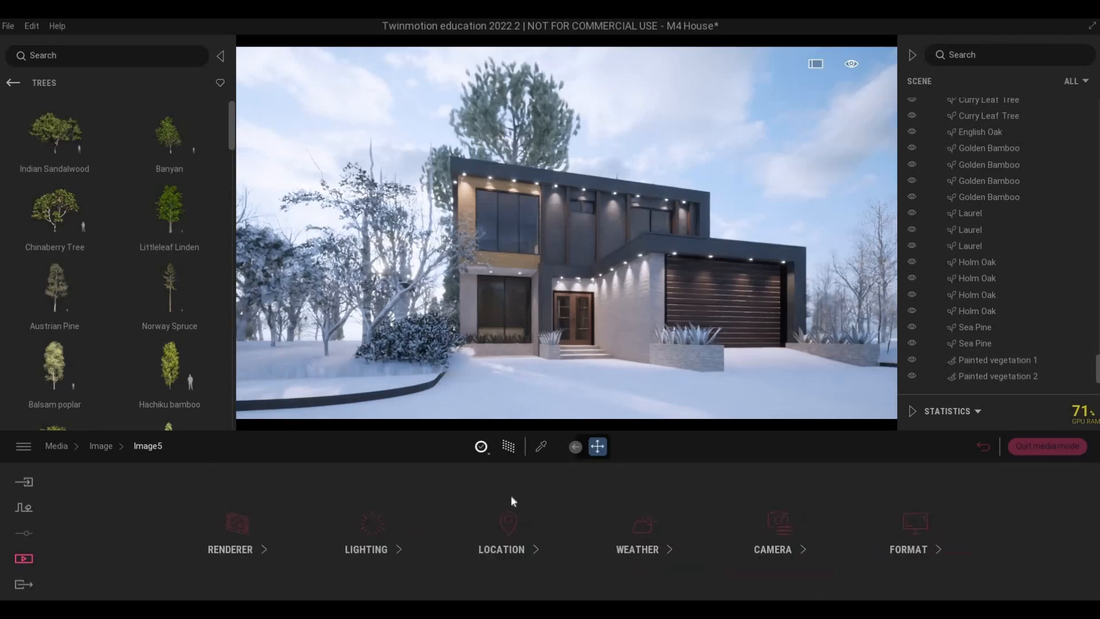
- Shift Image5's weather from clear to just past cloudy for snowfall, and preview it with the Path Tracer on
{"action": "left_click", "coordinate": [634, 535]}
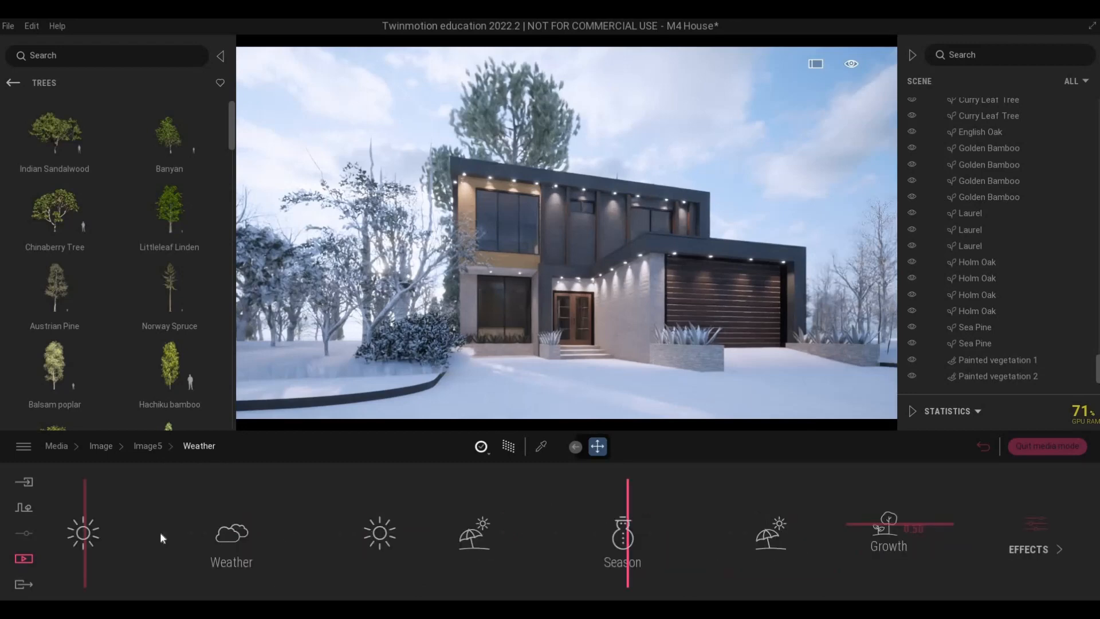
{"action": "left_click_drag", "start_coordinate": [286, 514], "coordinate": [291, 514]}
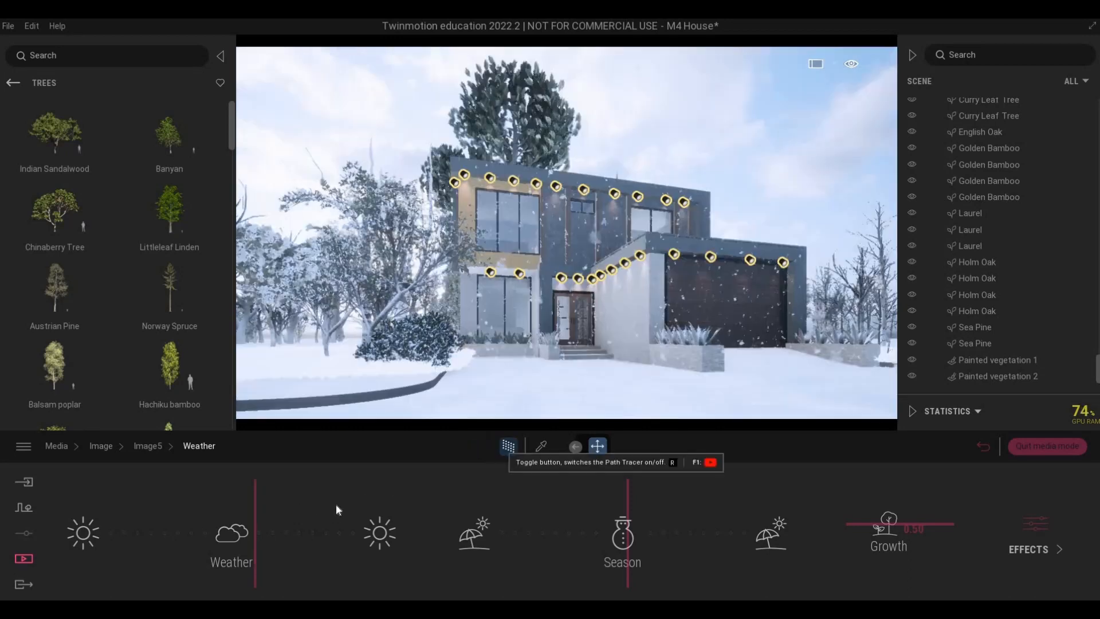
{"action": "left_click", "coordinate": [508, 447]}
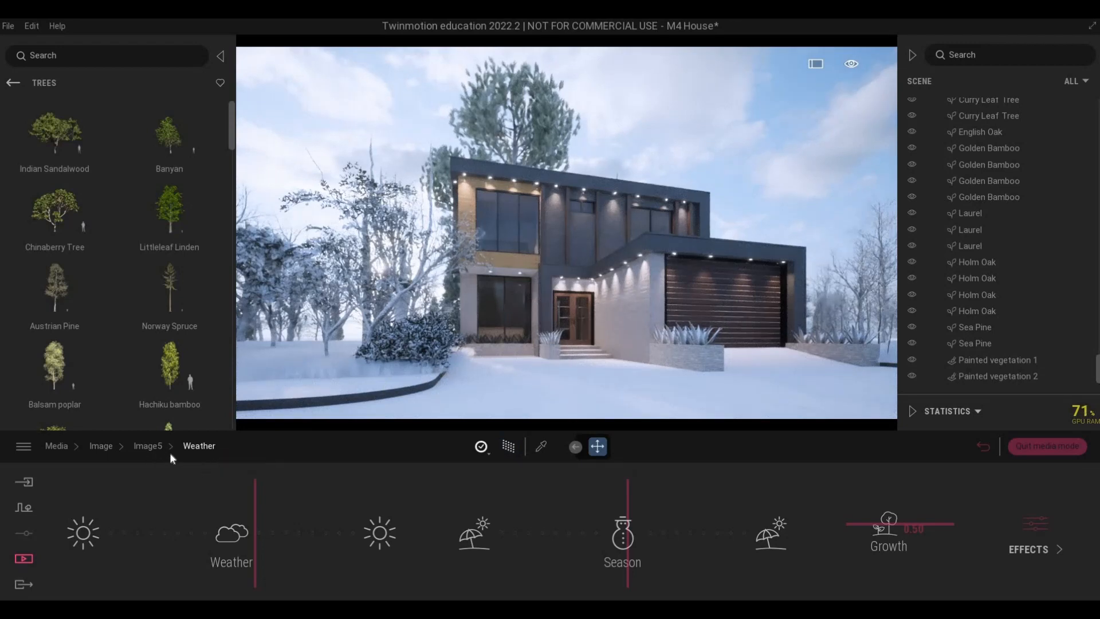
- Return to the image list and refresh Image5's thumbnail with its winter look
{"action": "left_click", "coordinate": [148, 446]}
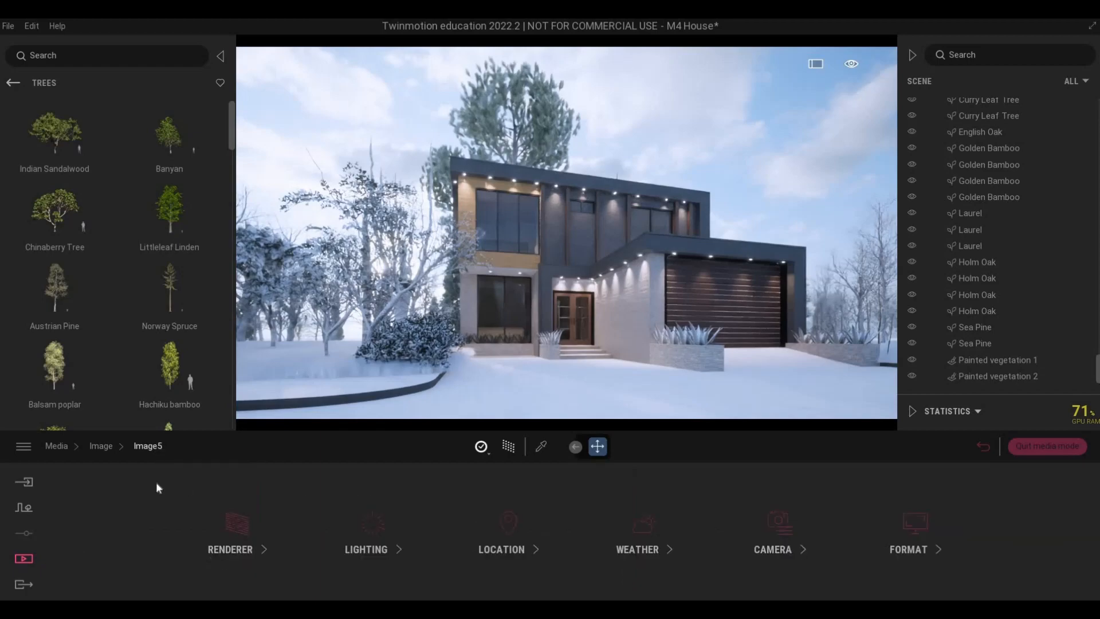
{"action": "left_click", "coordinate": [105, 446]}
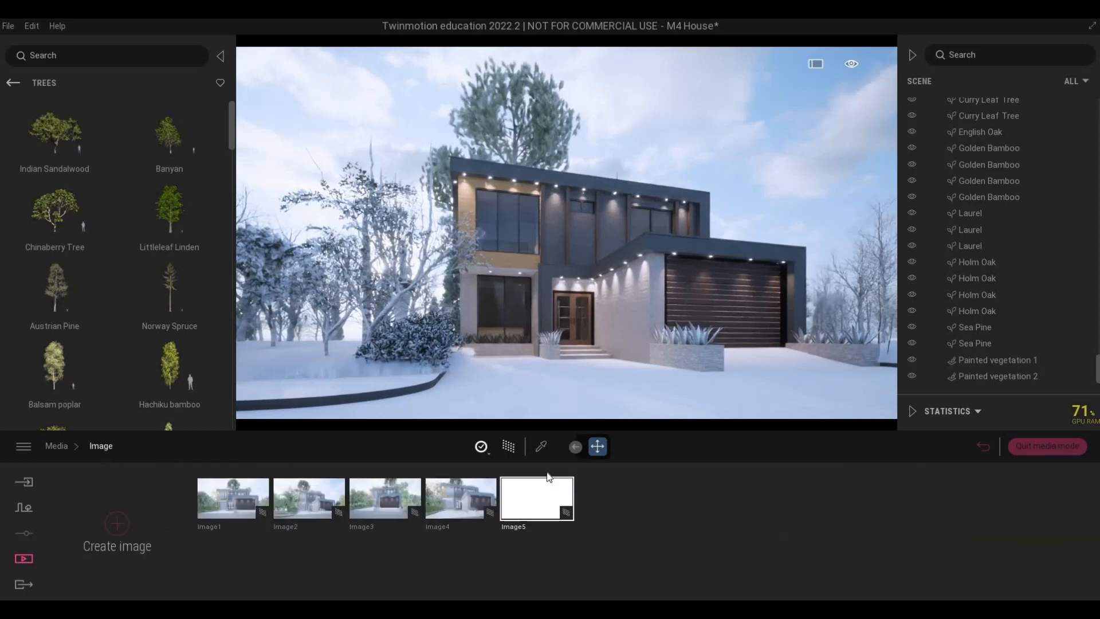
{"action": "mouse_move", "coordinate": [546, 472]}
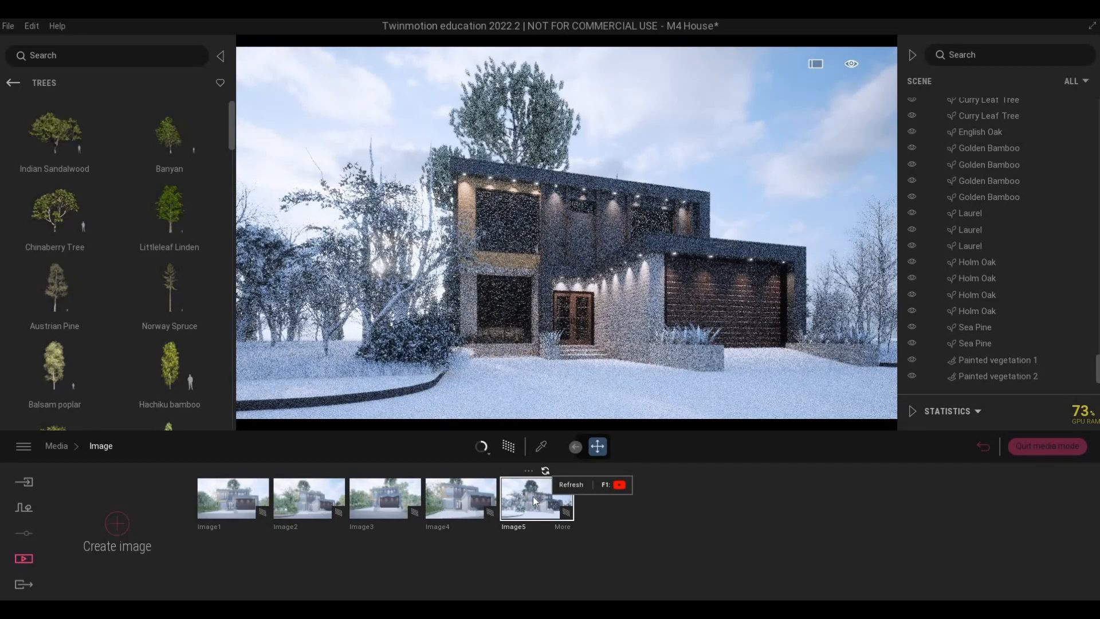
- Create another image from Image2's view and open the settings of the new Image6
{"action": "left_click", "coordinate": [305, 501]}
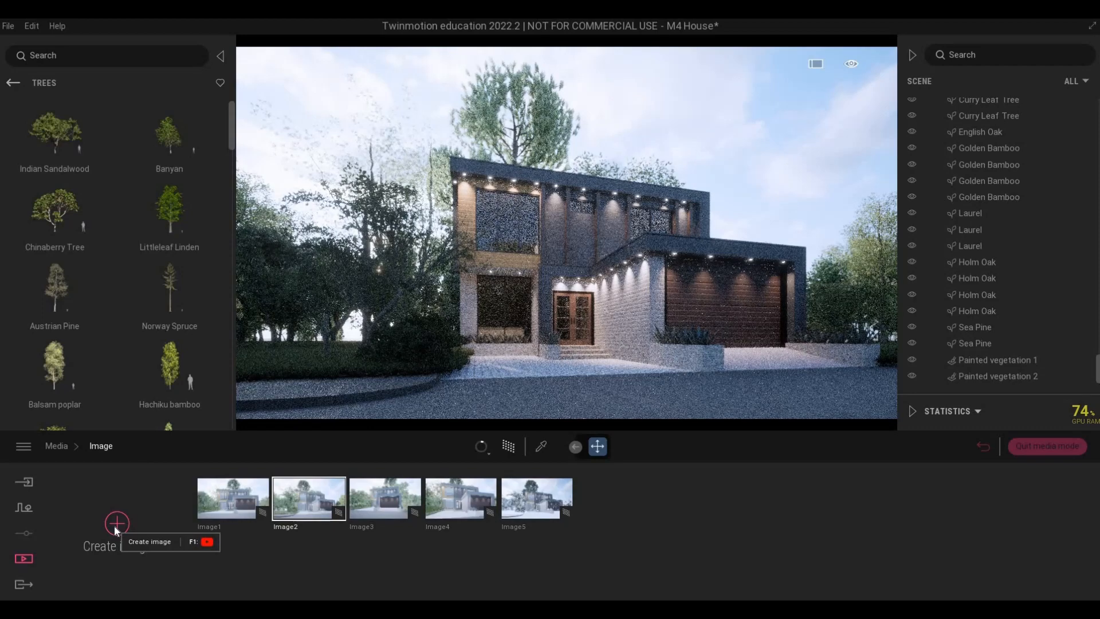
{"action": "left_click", "coordinate": [116, 524]}
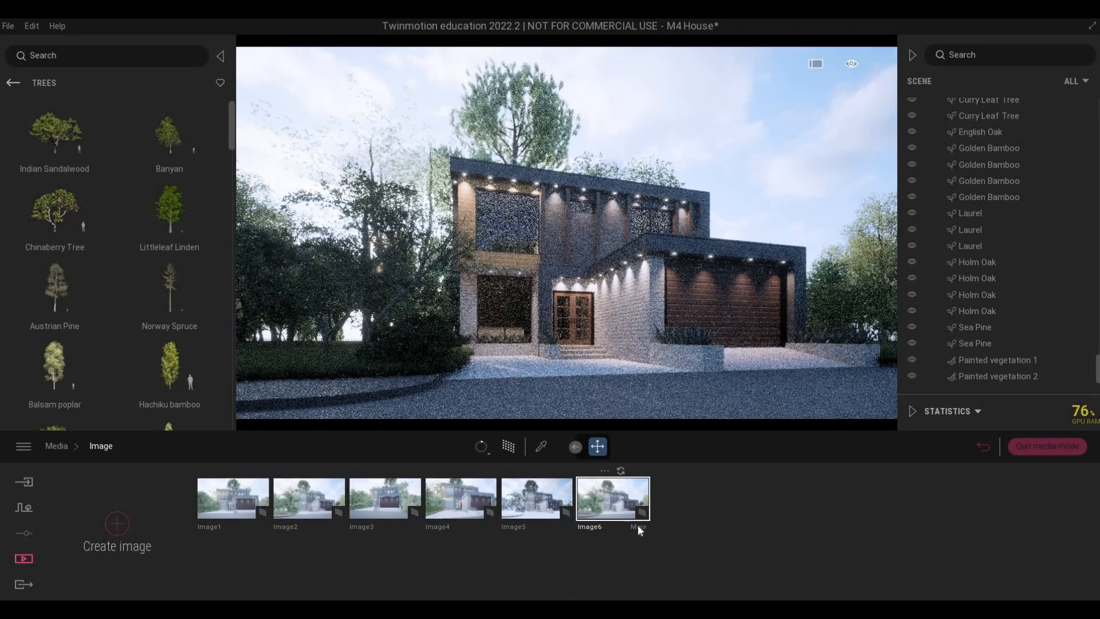
{"action": "double_click", "coordinate": [613, 514]}
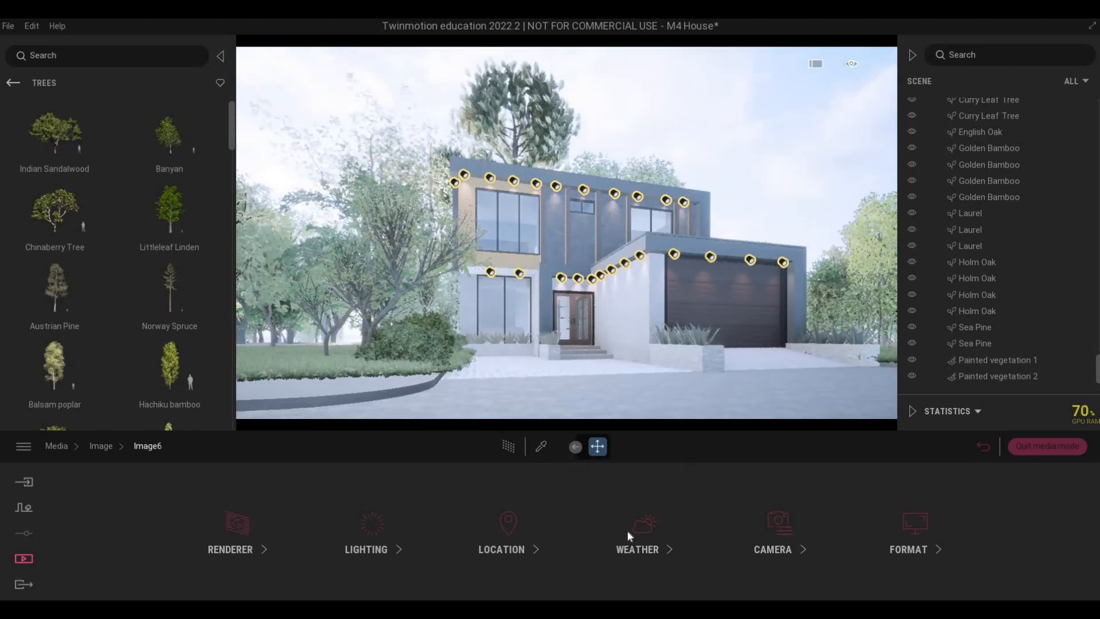
- Set Image6's season slightly past summer and its weather just short of cloudy, leaving partial puddles on the pavement
{"action": "left_click", "coordinate": [642, 533]}
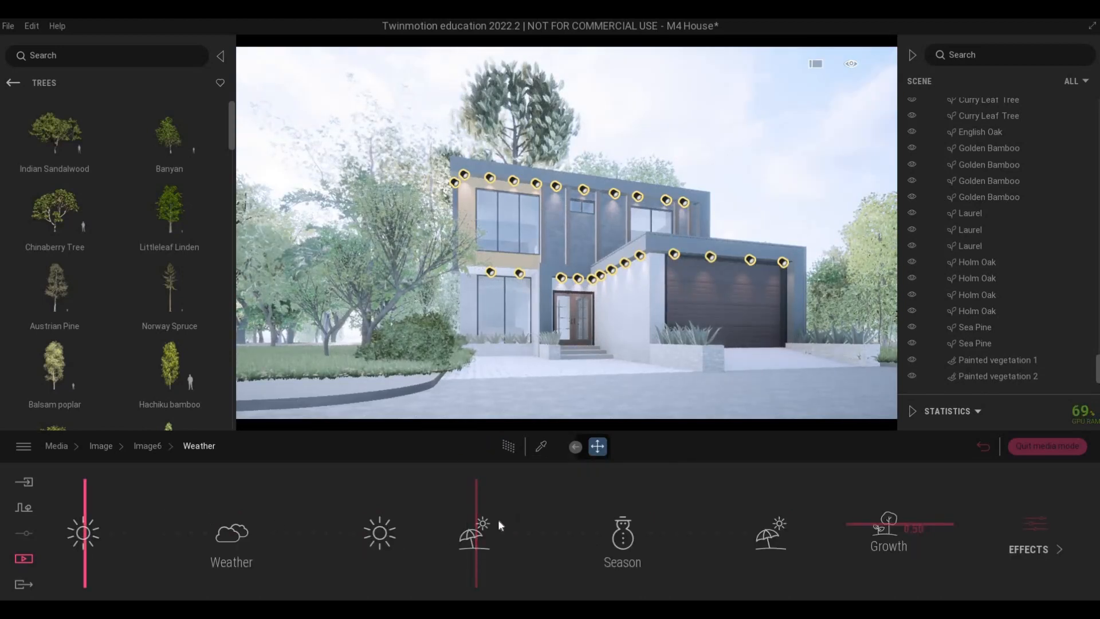
{"action": "left_click_drag", "start_coordinate": [480, 514], "coordinate": [511, 514]}
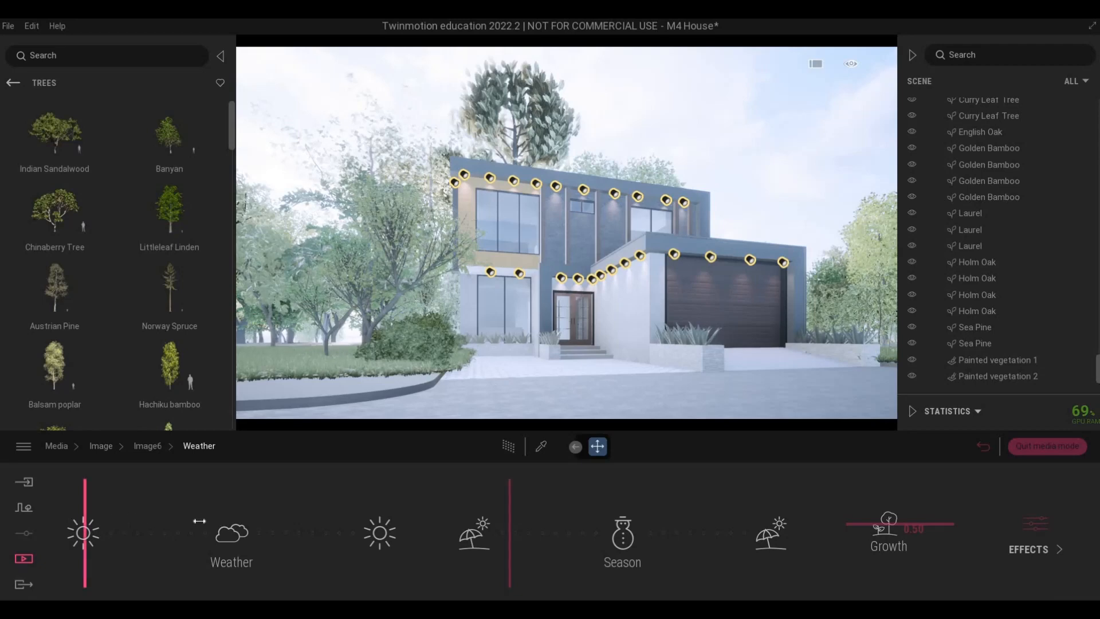
{"action": "left_click_drag", "start_coordinate": [199, 521], "coordinate": [248, 526]}
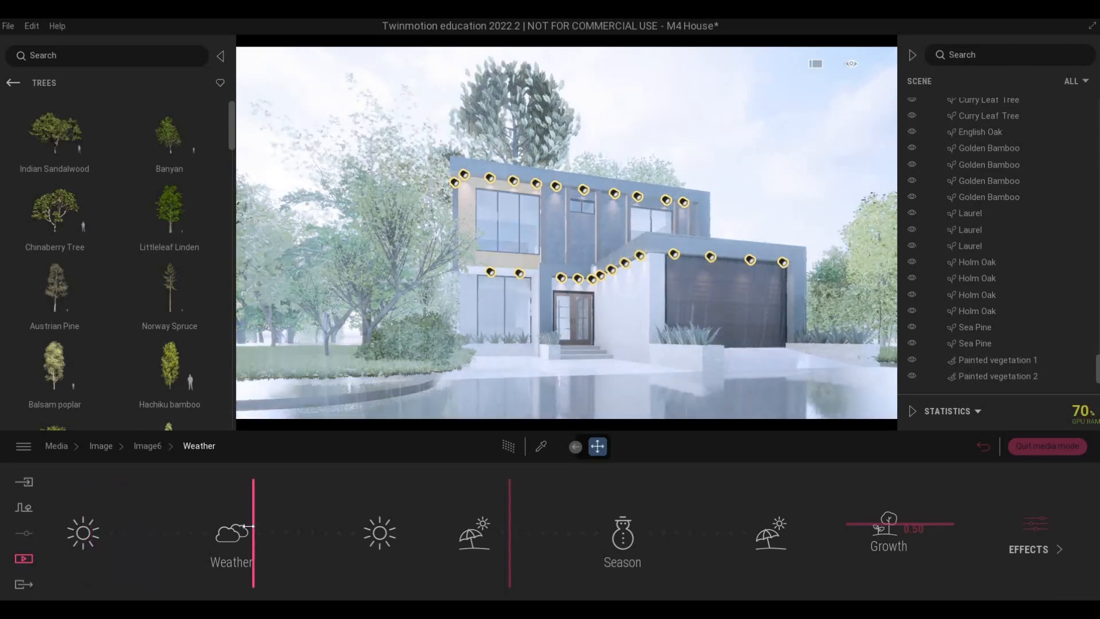
{"action": "left_click_drag", "start_coordinate": [248, 526], "coordinate": [197, 524]}
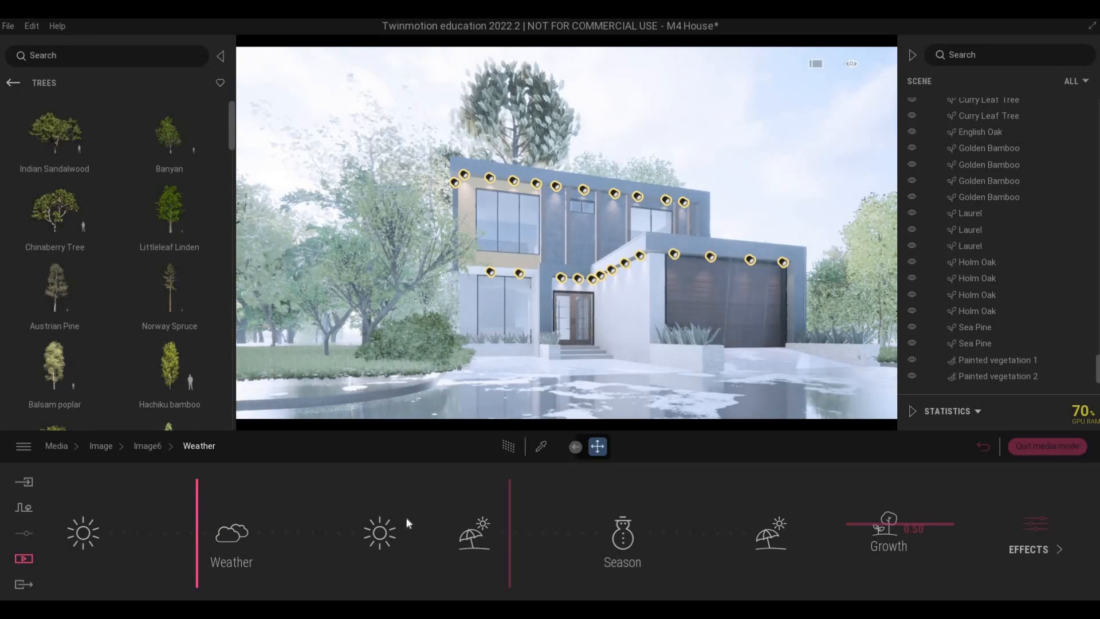
- Turn on the Path Tracer for Image6 and set its quality preset to Low
{"action": "left_click", "coordinate": [510, 447]}
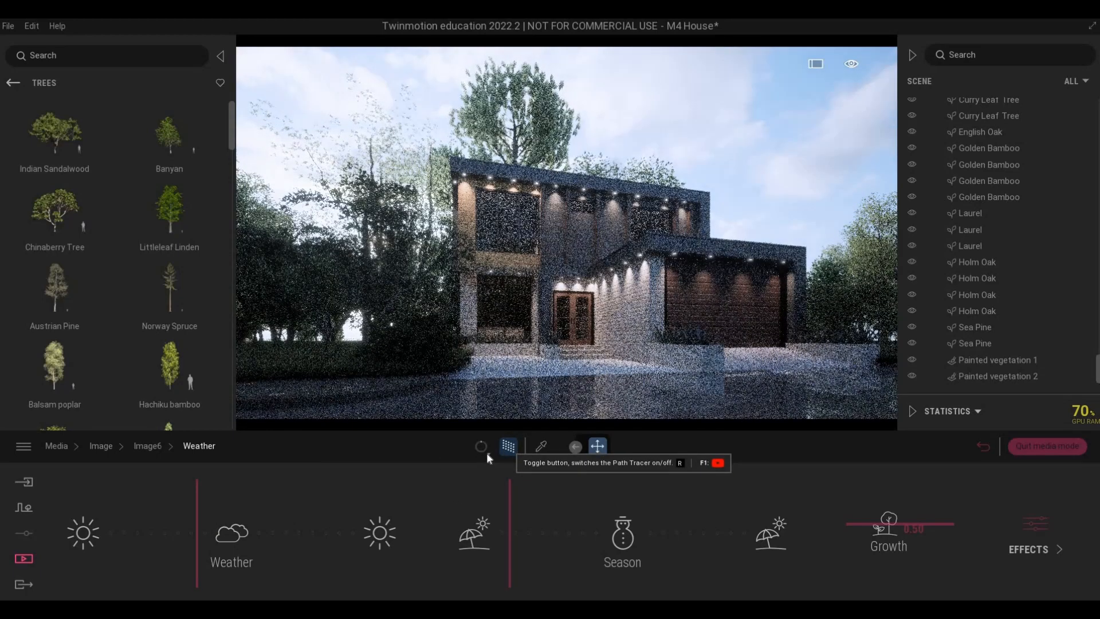
{"action": "left_click", "coordinate": [486, 452]}
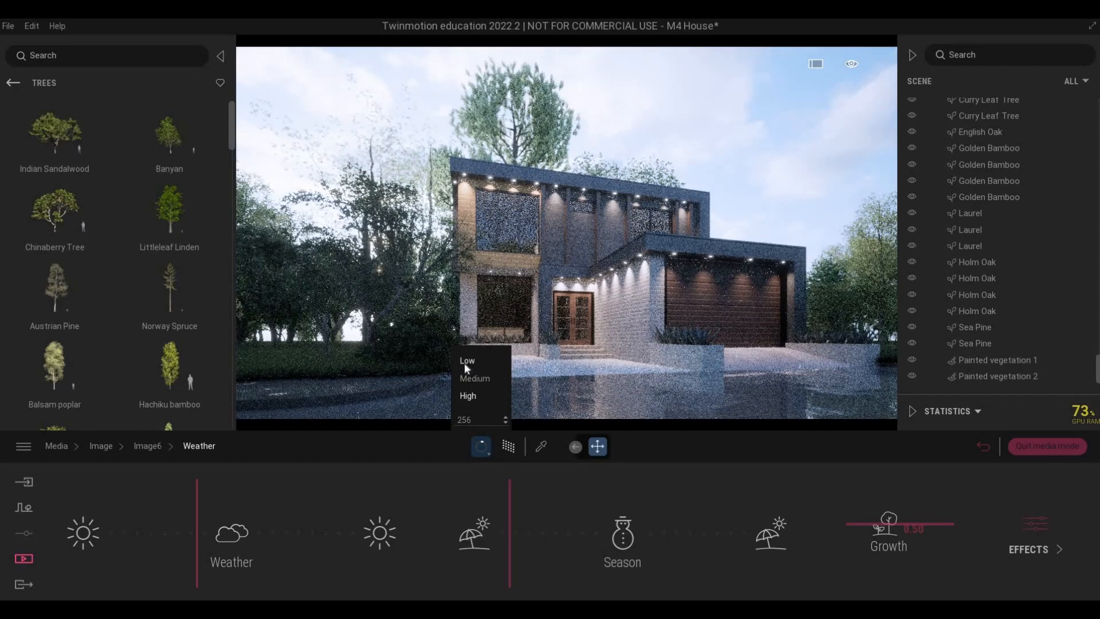
{"action": "left_click", "coordinate": [466, 364]}
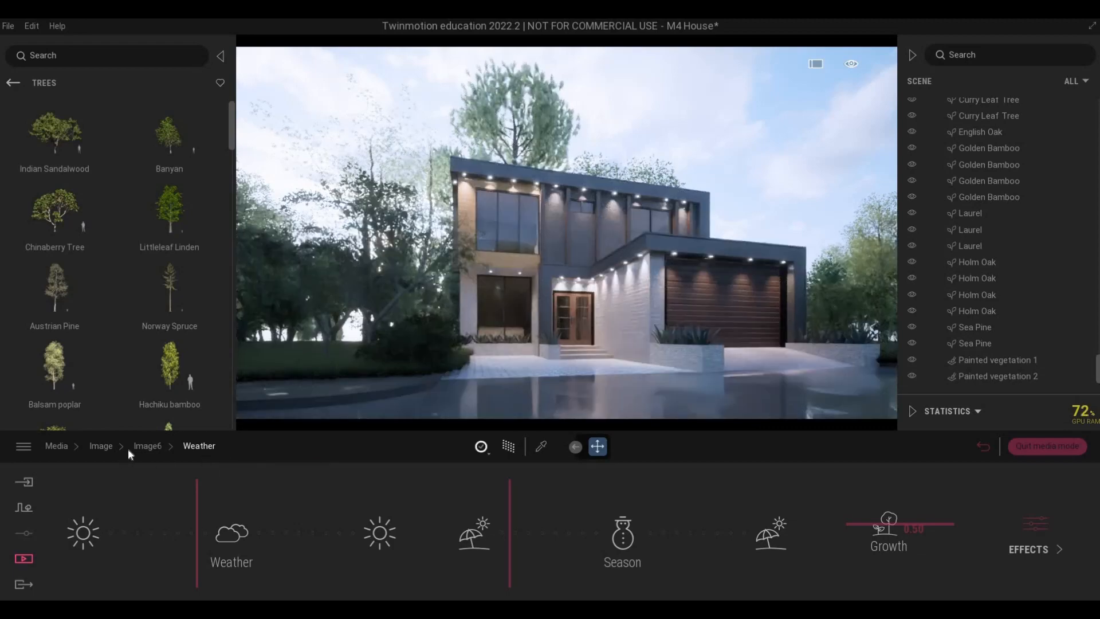
- Return to the image list, reopen Image6's settings, and lower its lighting exposure to 2.10
{"action": "left_click", "coordinate": [102, 445]}
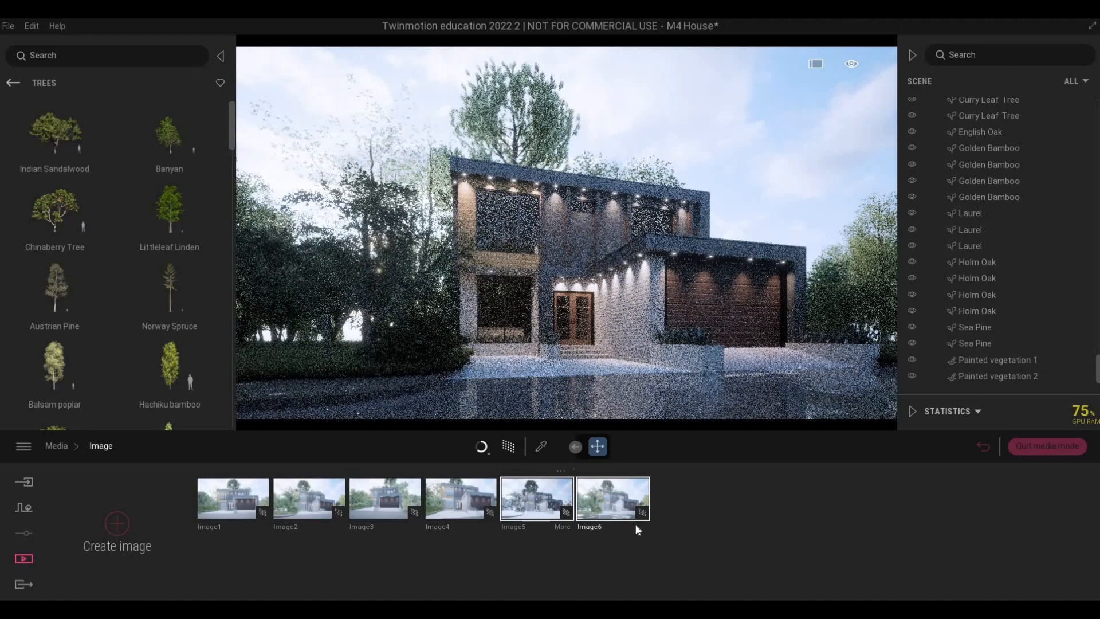
{"action": "left_click", "coordinate": [637, 526]}
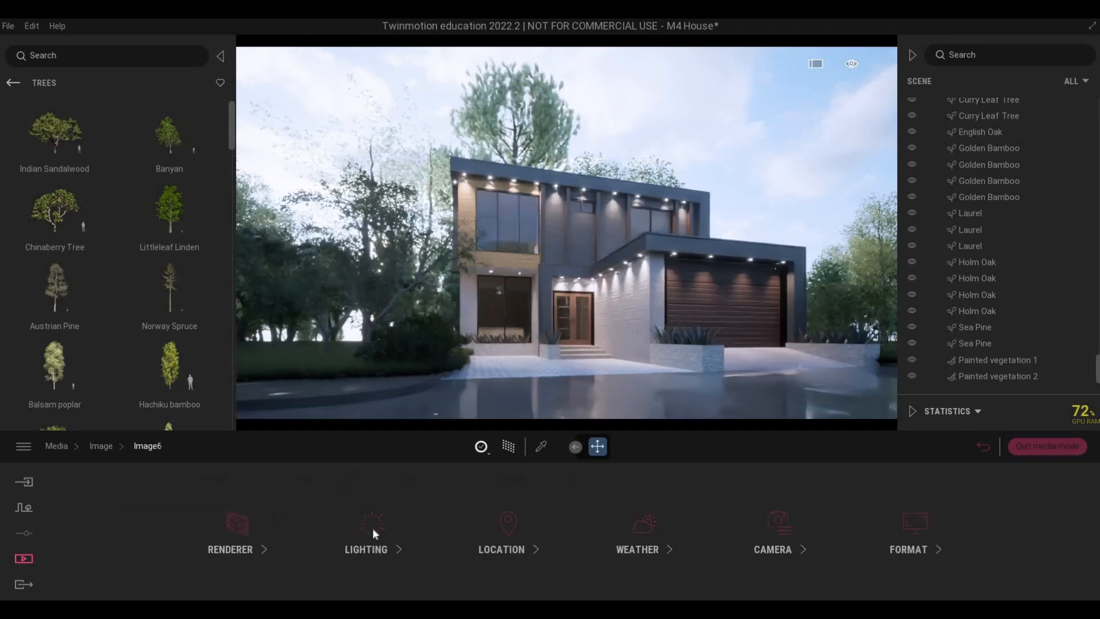
{"action": "left_click", "coordinate": [373, 528]}
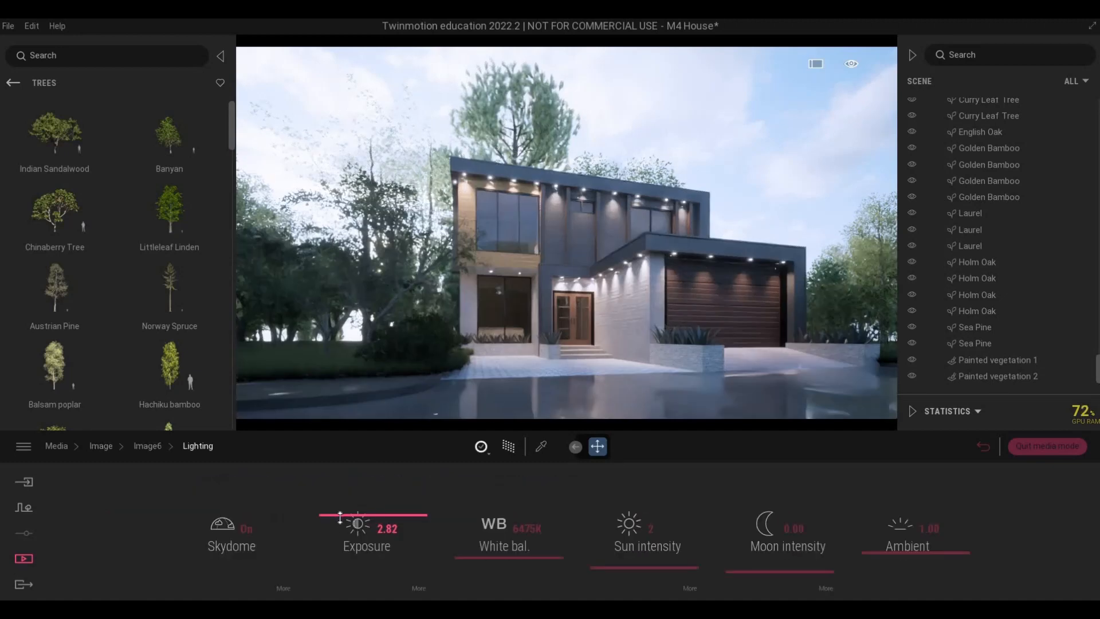
{"action": "left_click_drag", "start_coordinate": [340, 518], "coordinate": [341, 521]}
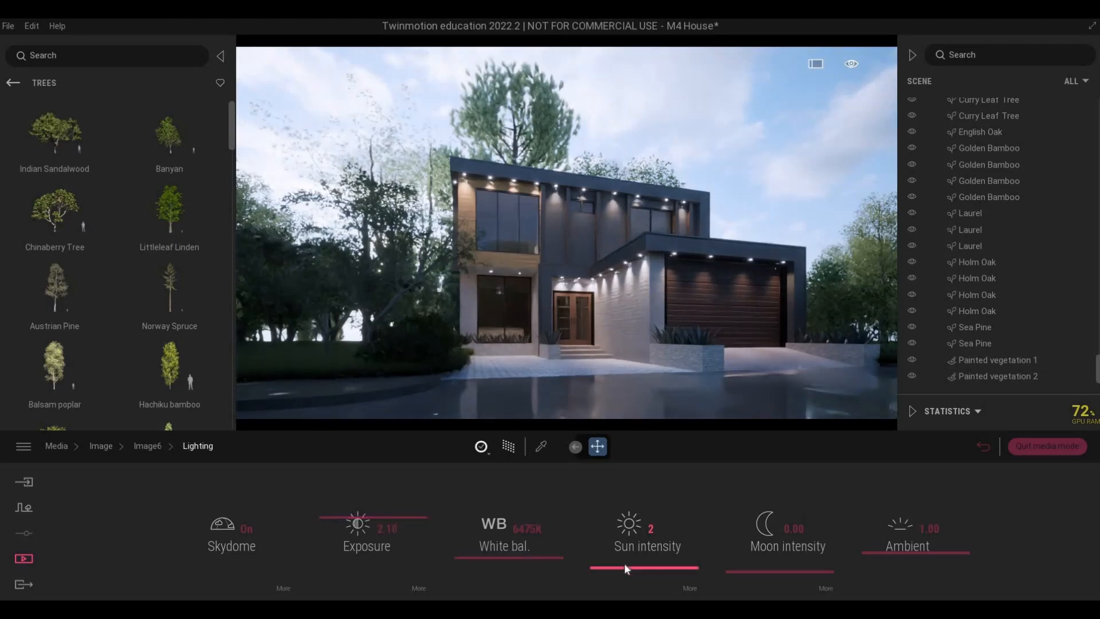
- Lower Image6's sun intensity to 0, raise its exposure to 2.28, and return to the image list
{"action": "left_click_drag", "start_coordinate": [624, 573], "coordinate": [625, 592]}
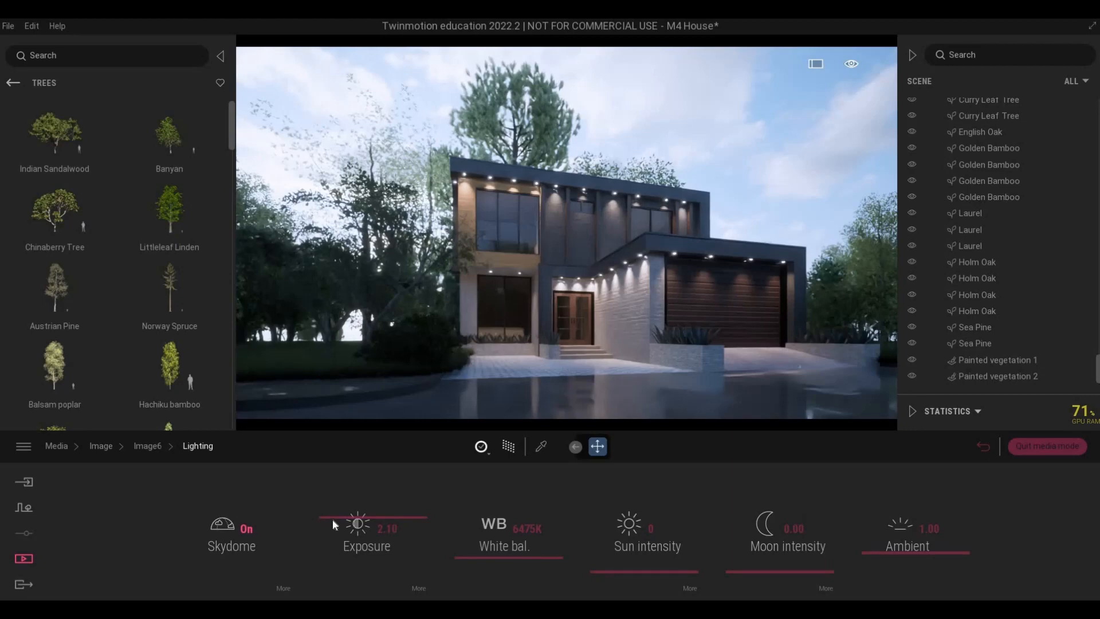
{"action": "left_click_drag", "start_coordinate": [333, 518], "coordinate": [325, 517]}
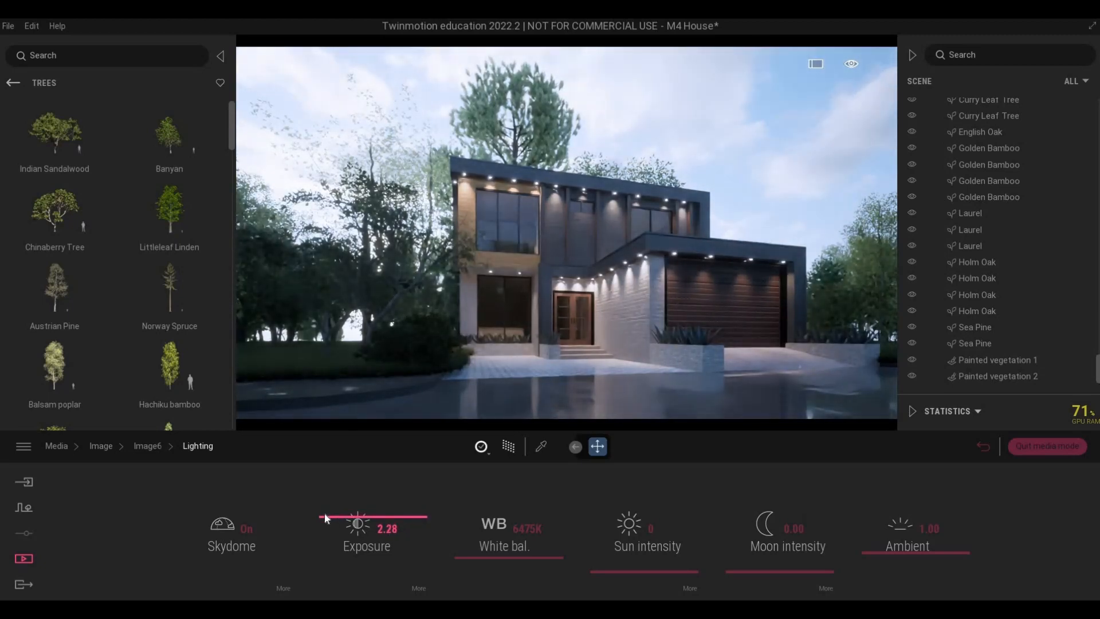
{"action": "left_click", "coordinate": [149, 449]}
{"action": "left_click", "coordinate": [109, 448]}
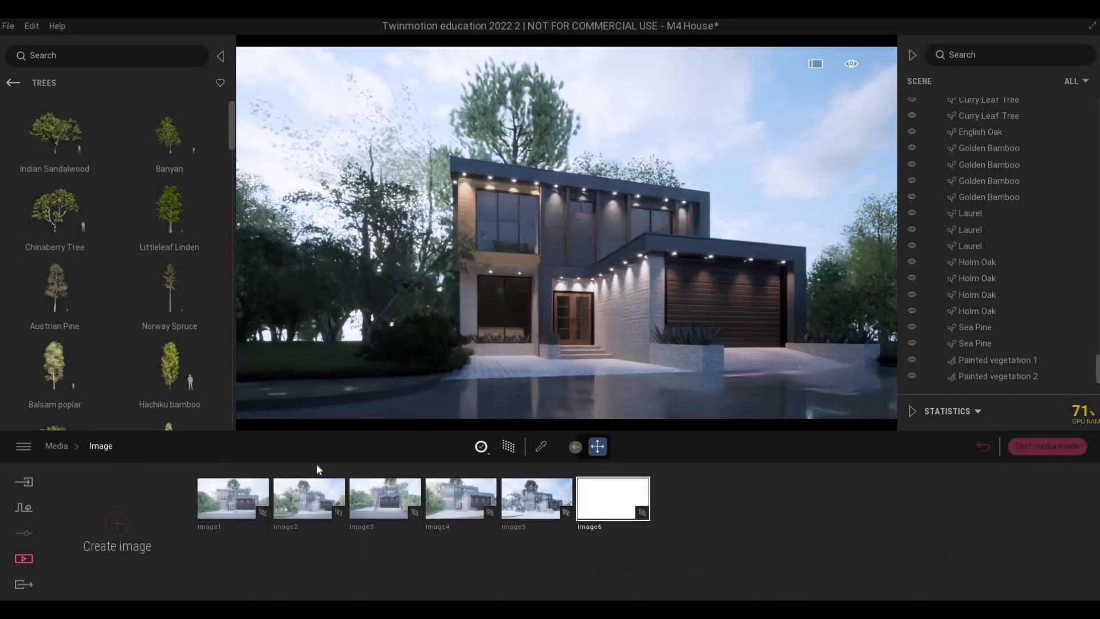
- Reopen Image6's settings, change its Path Tracer quality preset, and go back to the image list
{"action": "left_click", "coordinate": [640, 527]}
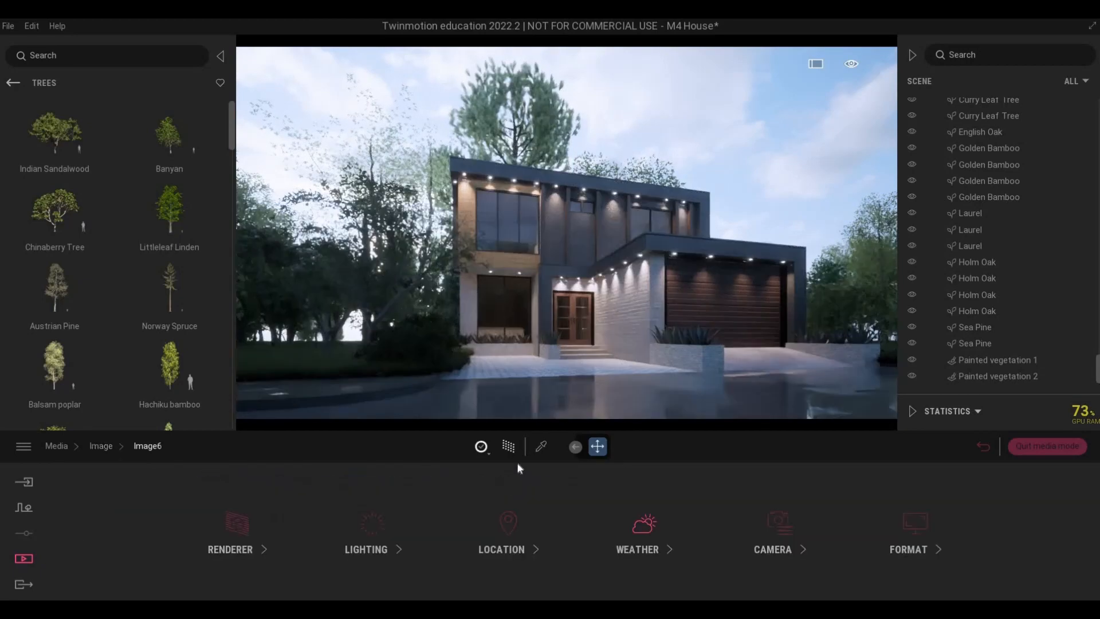
{"action": "left_click", "coordinate": [487, 453]}
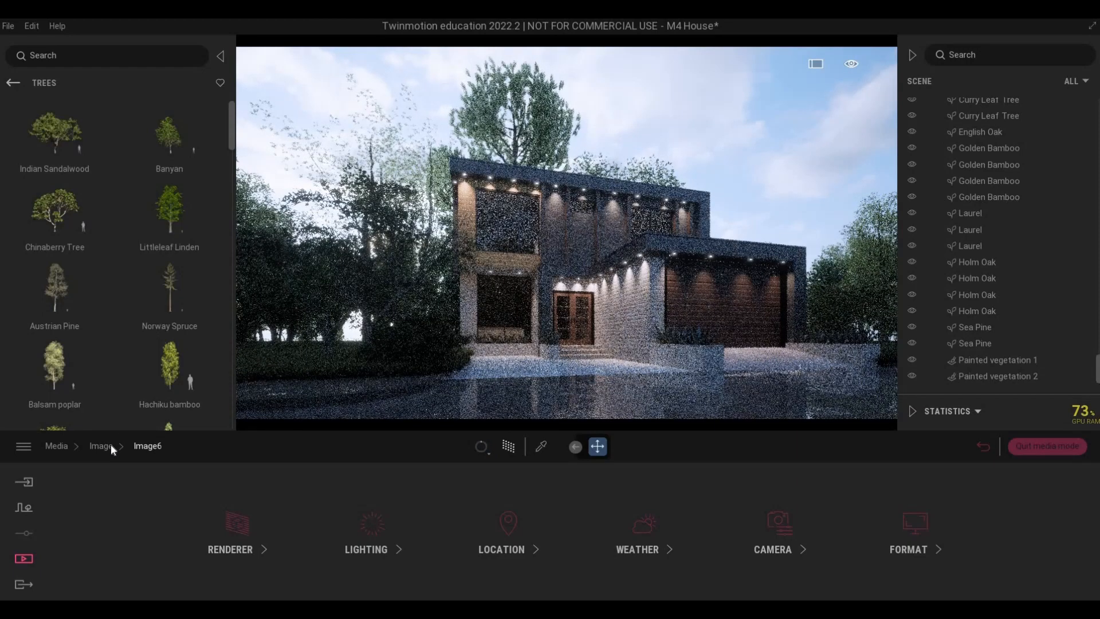
{"action": "left_click", "coordinate": [109, 447]}
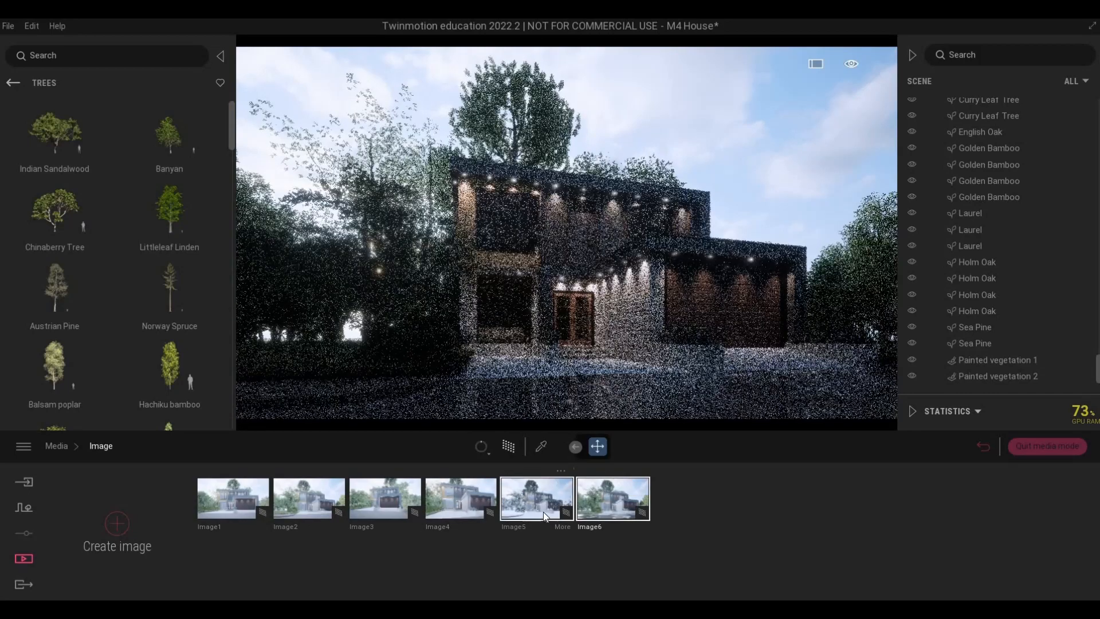
- Select the snowy Image5, set its Path Tracer quality to High, and refresh the saved image
{"action": "left_click", "coordinate": [518, 488]}
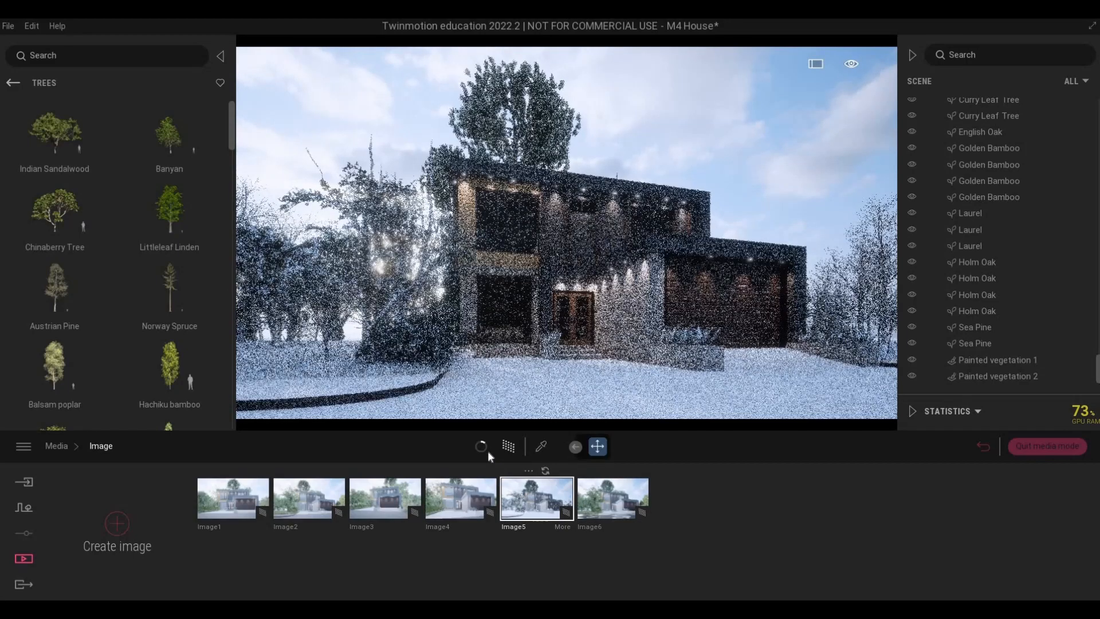
{"action": "left_click", "coordinate": [486, 450]}
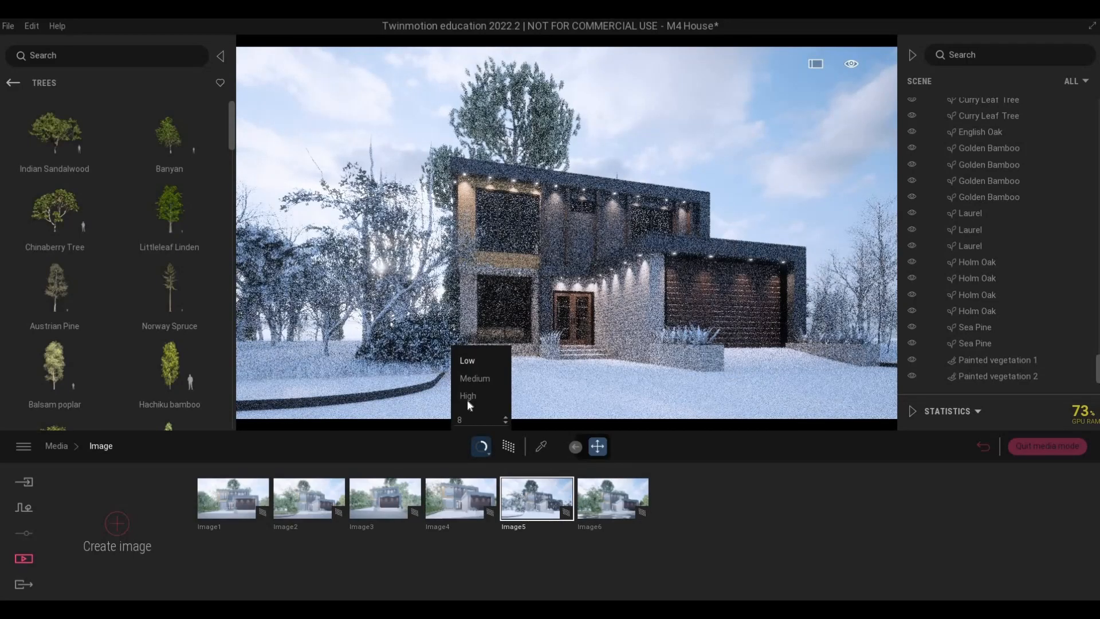
{"action": "left_click", "coordinate": [467, 396]}
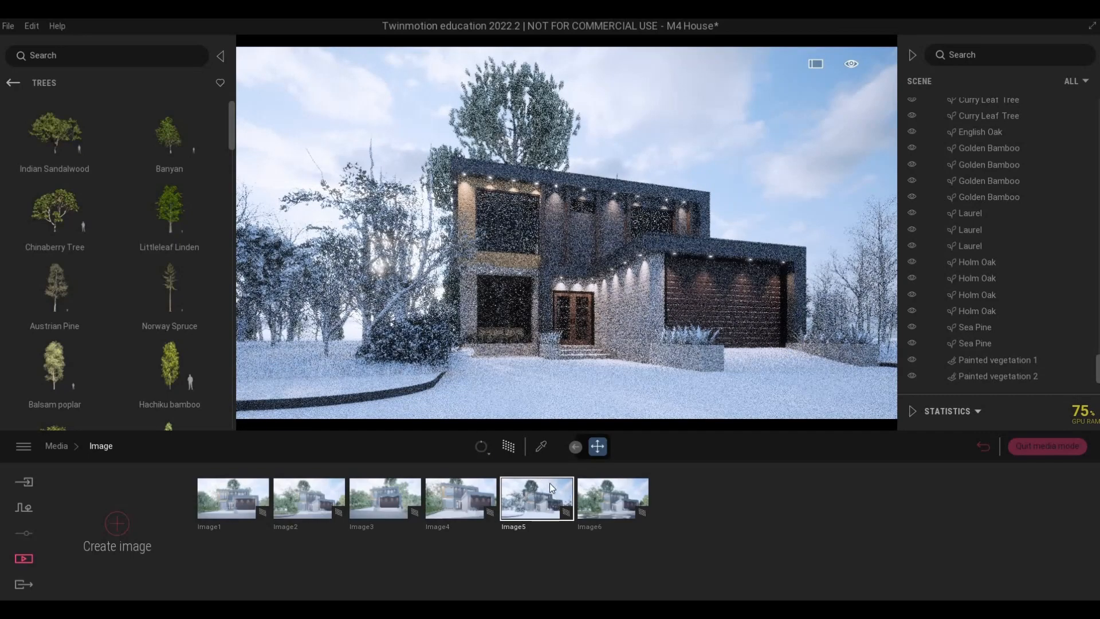
{"action": "mouse_move", "coordinate": [546, 476]}
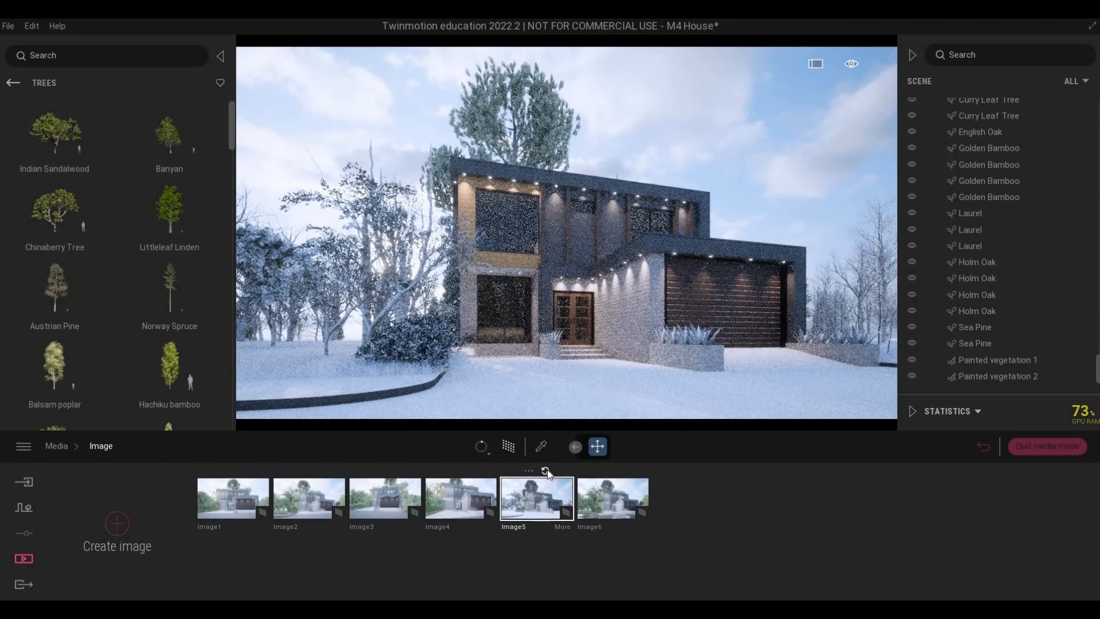
{"action": "left_click", "coordinate": [546, 471]}
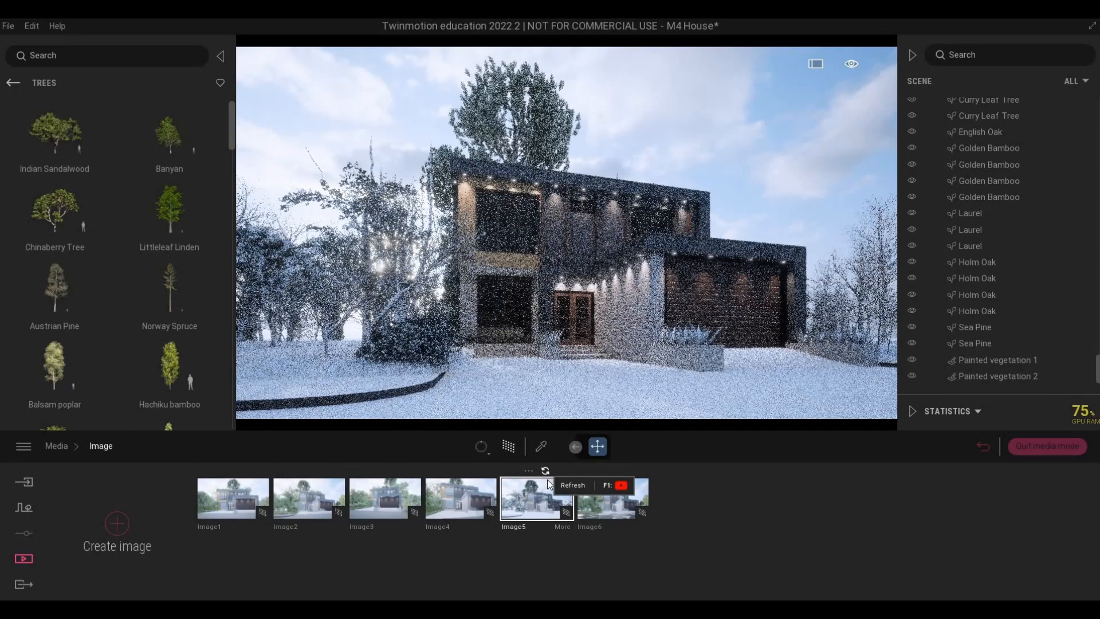
- Open Image5's lighting settings, switch the Path Tracer to the Low preset, and reduce the exposure to 1.01
{"action": "left_click", "coordinate": [559, 527]}
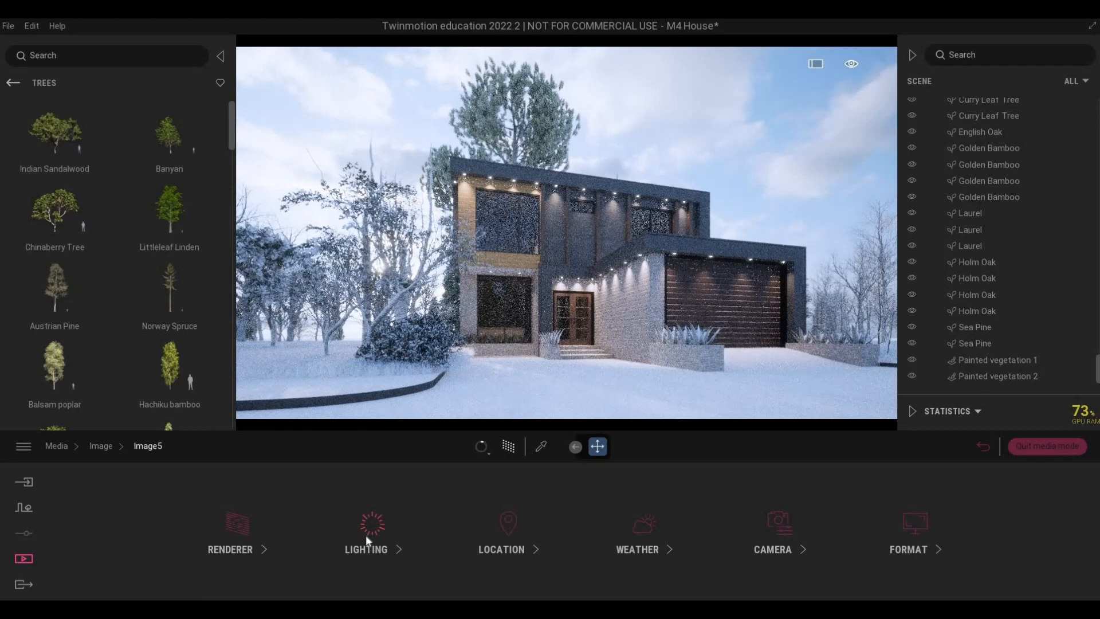
{"action": "left_click", "coordinate": [370, 530]}
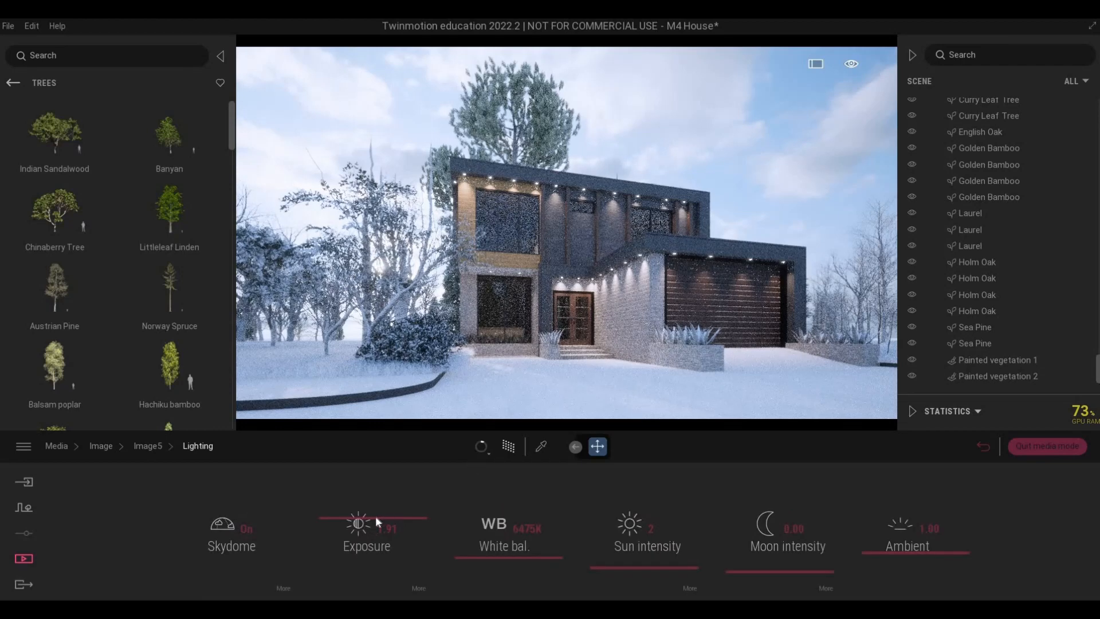
{"action": "left_click", "coordinate": [487, 452]}
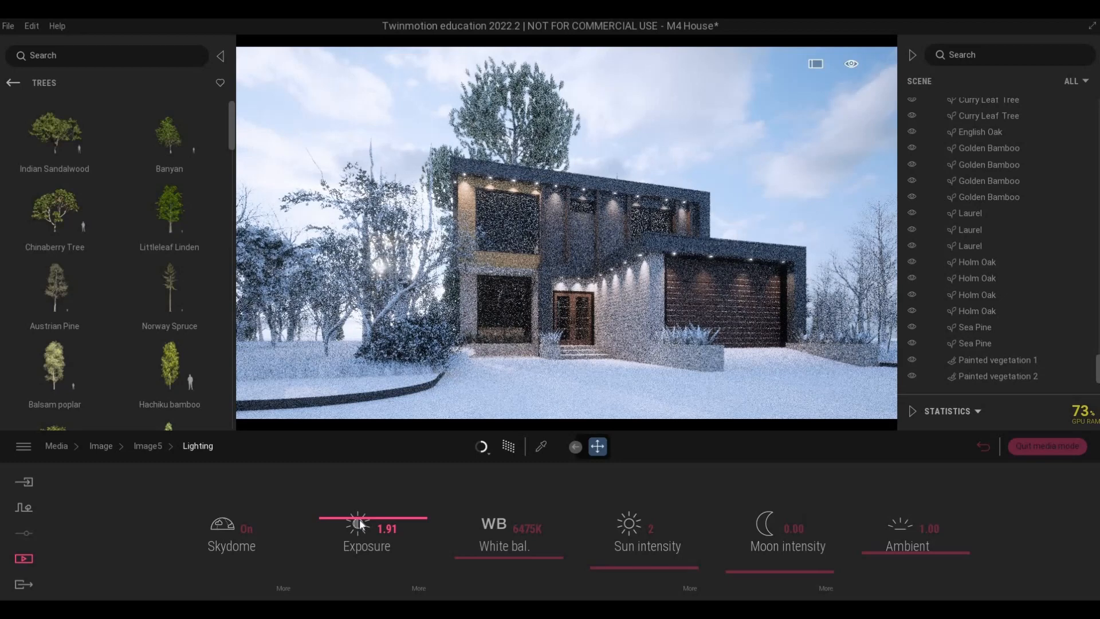
{"action": "left_click_drag", "start_coordinate": [360, 521], "coordinate": [359, 521]}
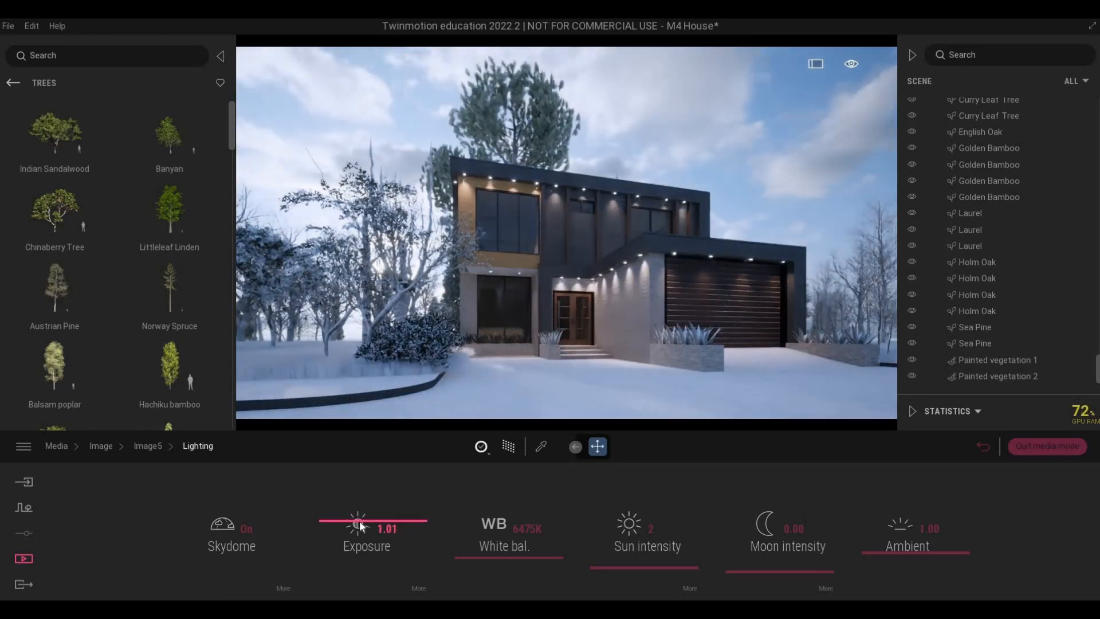
- Set Image5's Path Tracer quality back to High and return to the image list
{"action": "left_click", "coordinate": [486, 449]}
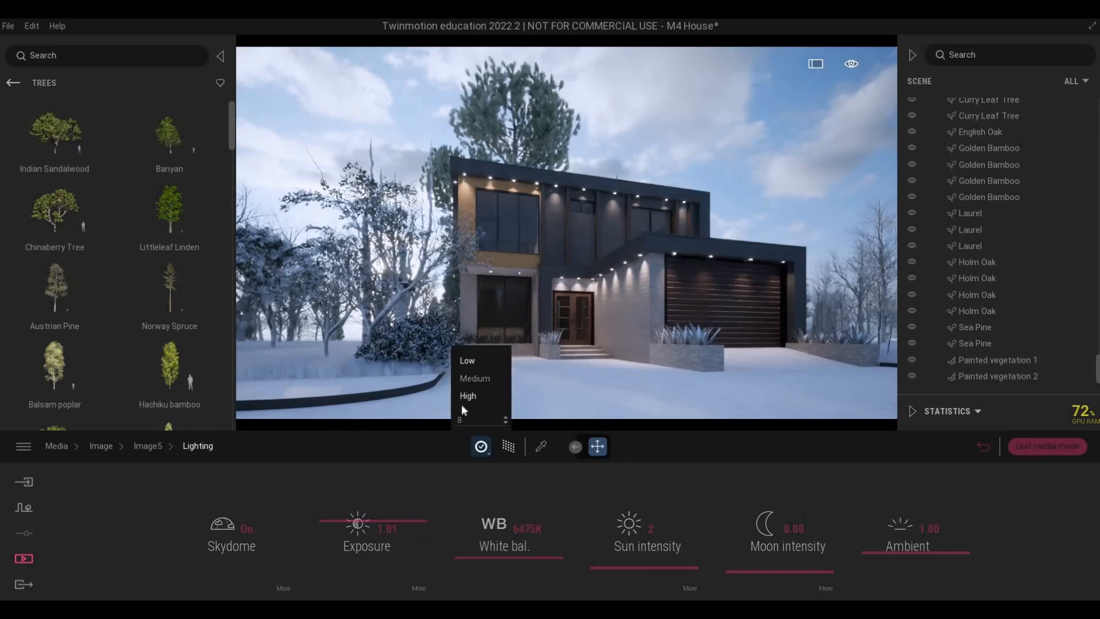
{"action": "left_click", "coordinate": [151, 448]}
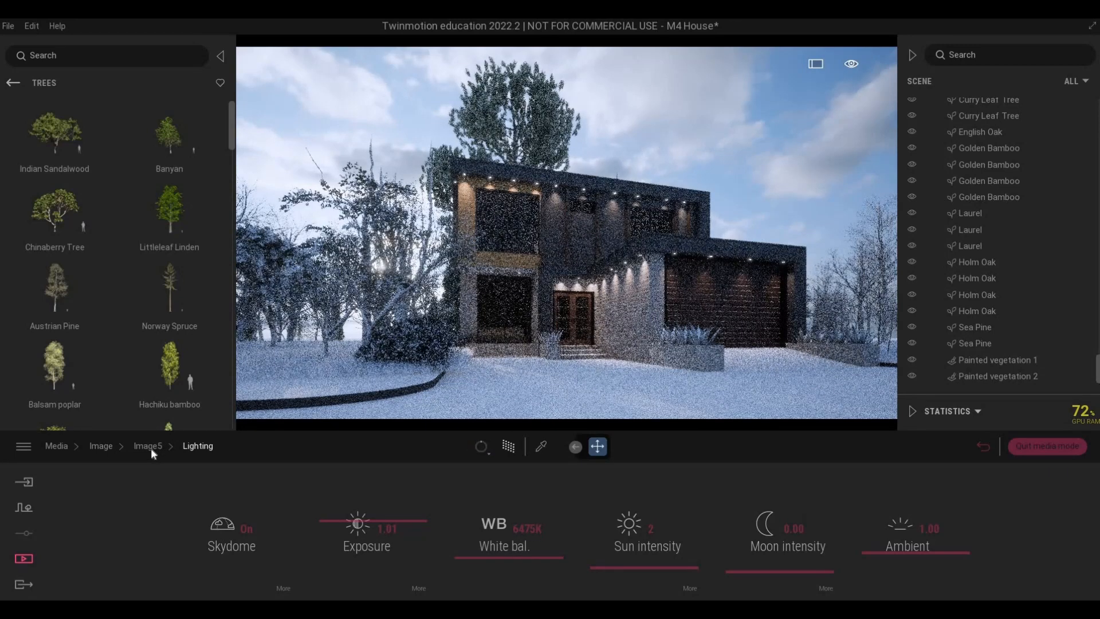
{"action": "left_click", "coordinate": [150, 448]}
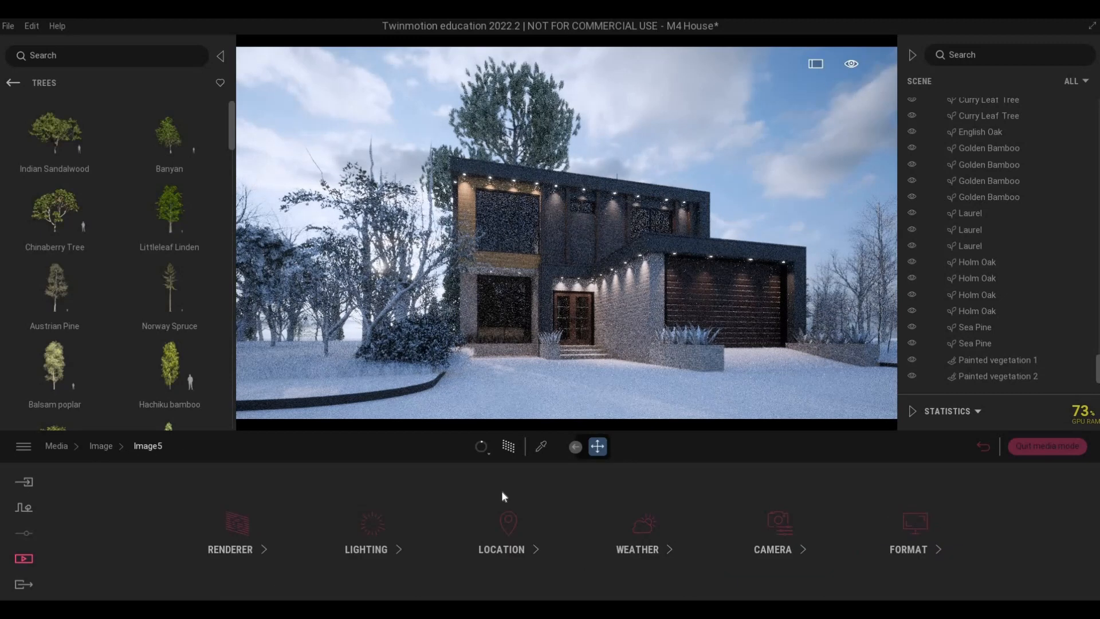
{"action": "left_click", "coordinate": [101, 446]}
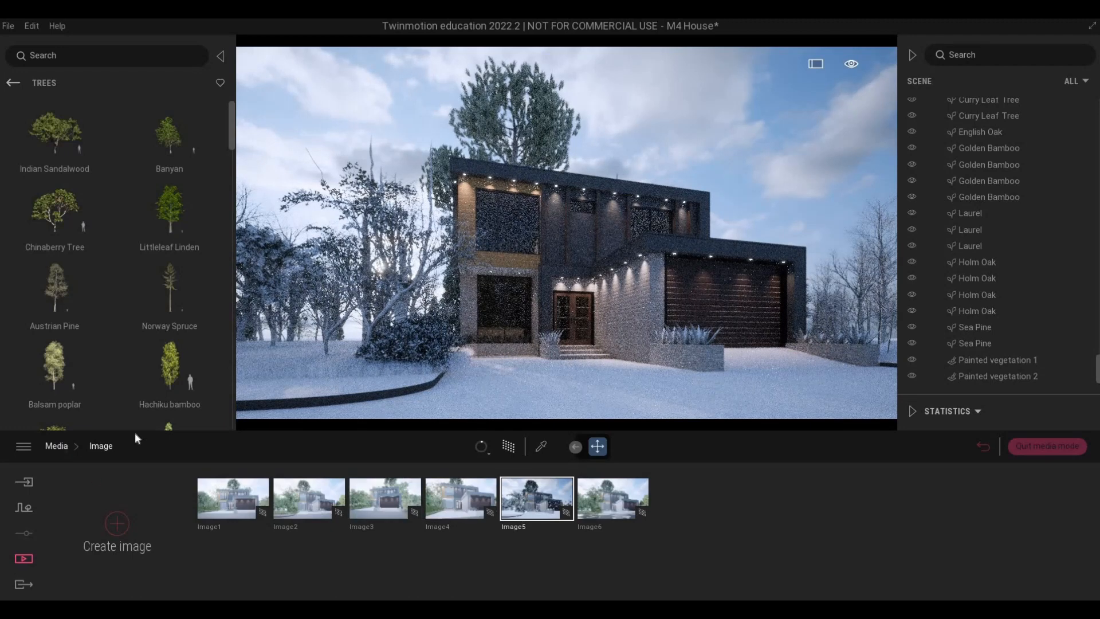
- Return to the main media overview and save the M4 House project
{"action": "left_click", "coordinate": [57, 446]}
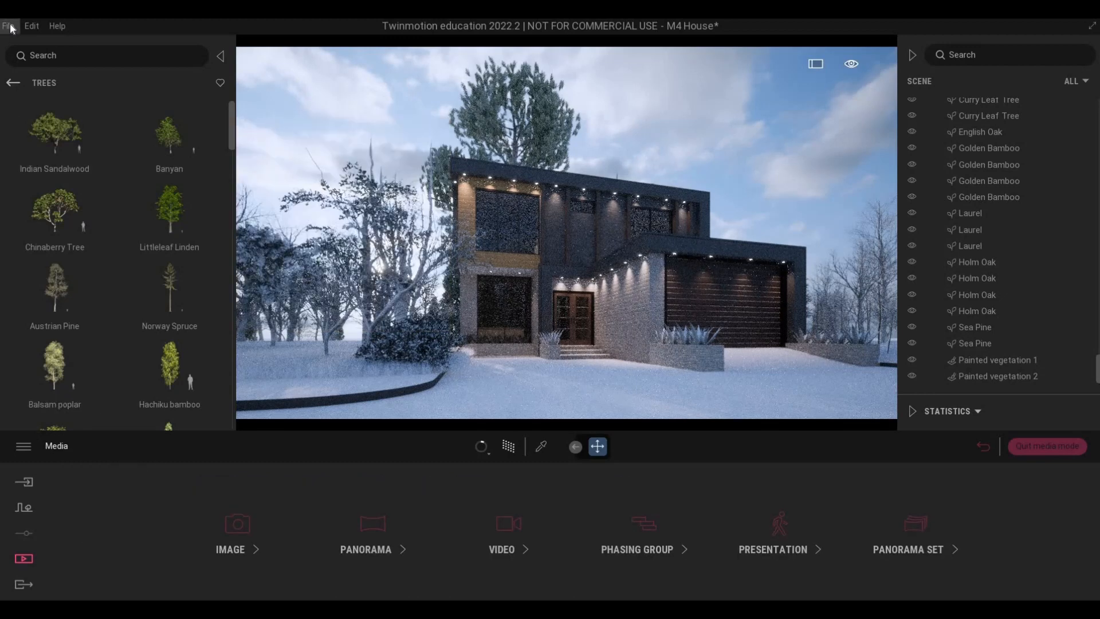
{"action": "left_click", "coordinate": [9, 27]}
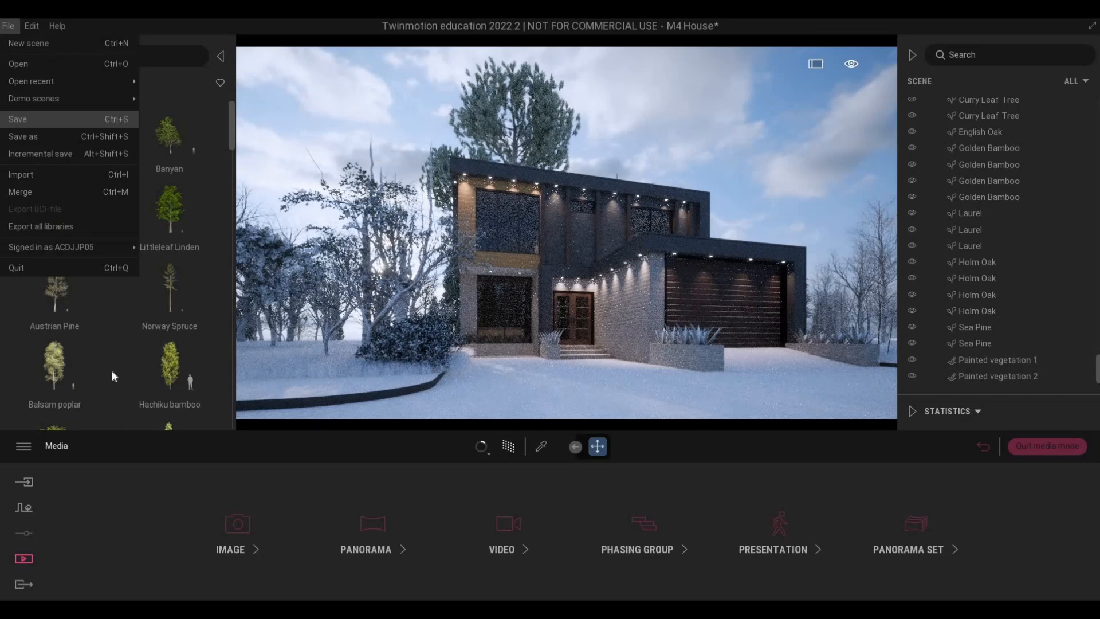
{"action": "key", "text": "ctrl+s"}
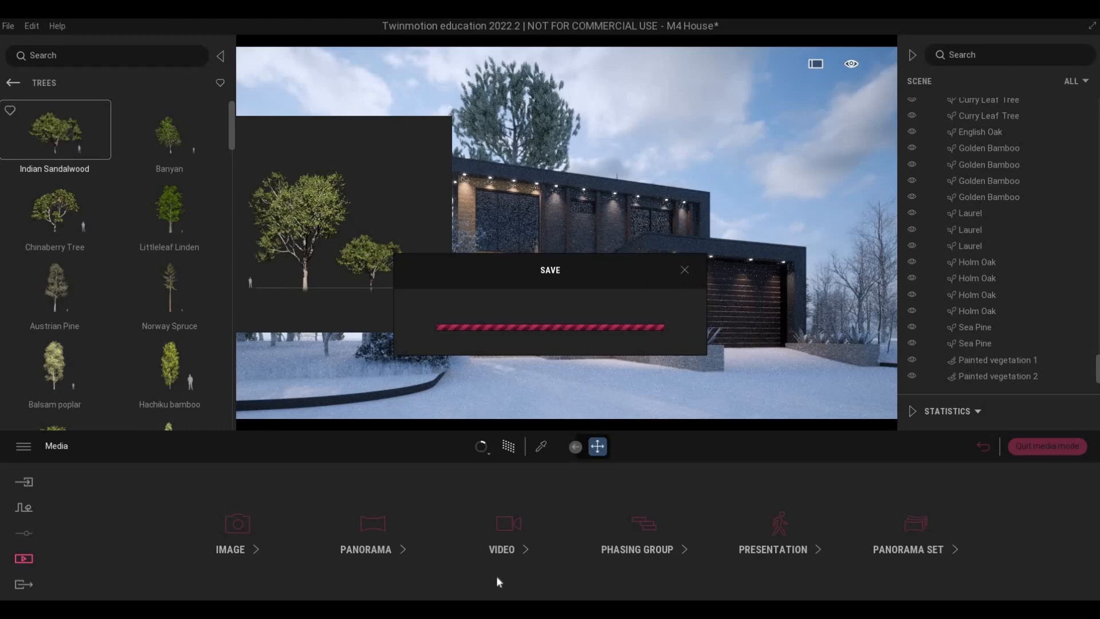
{"action": "key", "text": "F1"}
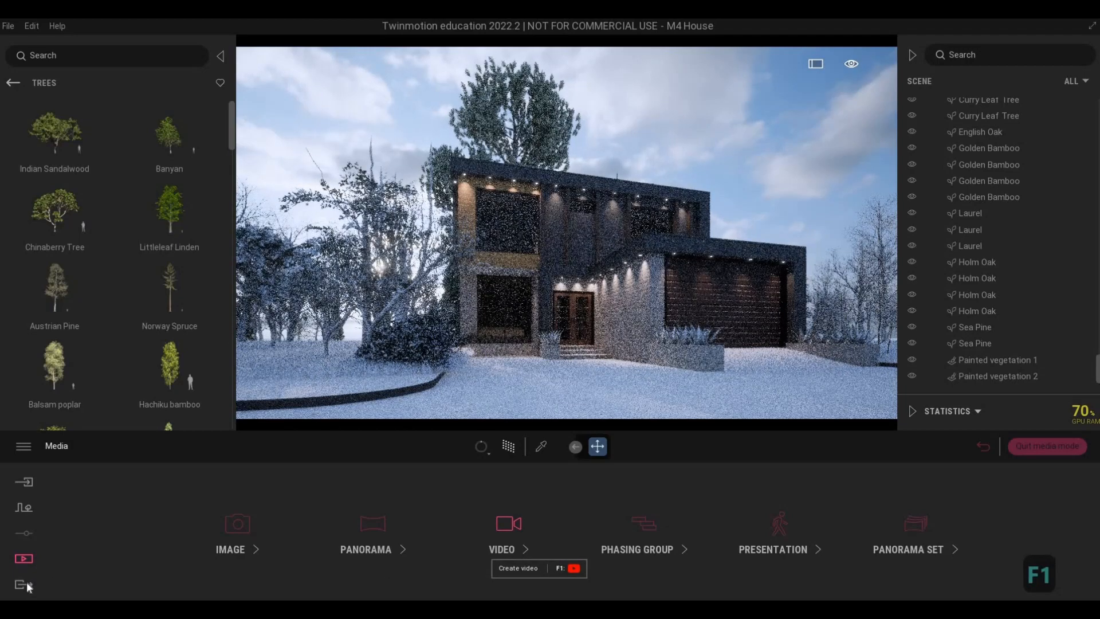
- Choose all videos, showreel and shorts, as local export media and quit media mode
{"action": "left_click", "coordinate": [24, 585]}
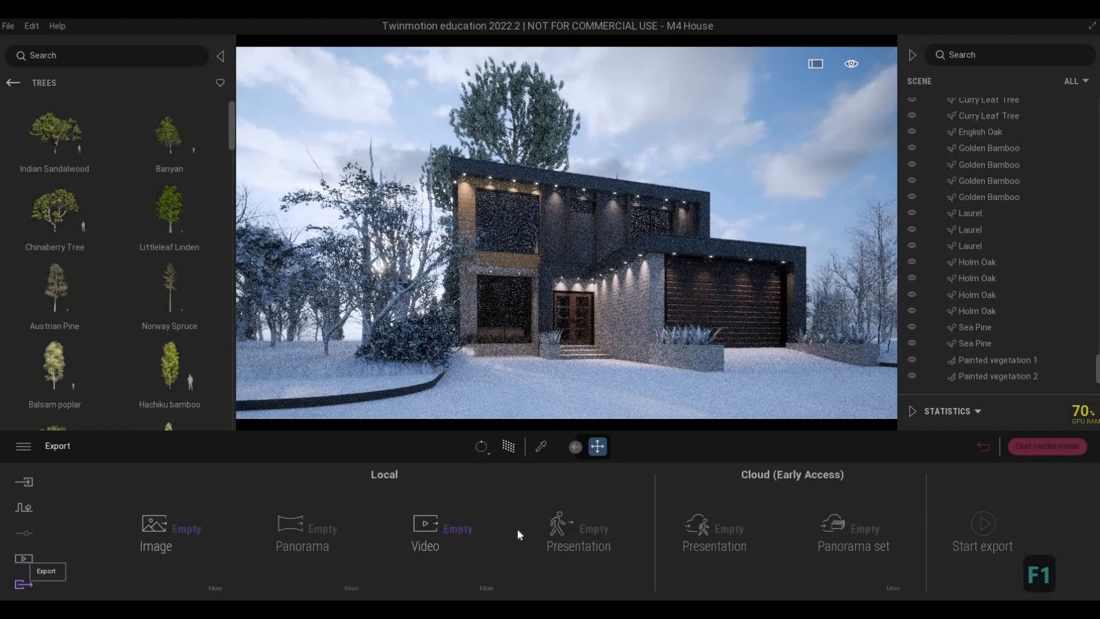
{"action": "left_click", "coordinate": [458, 526]}
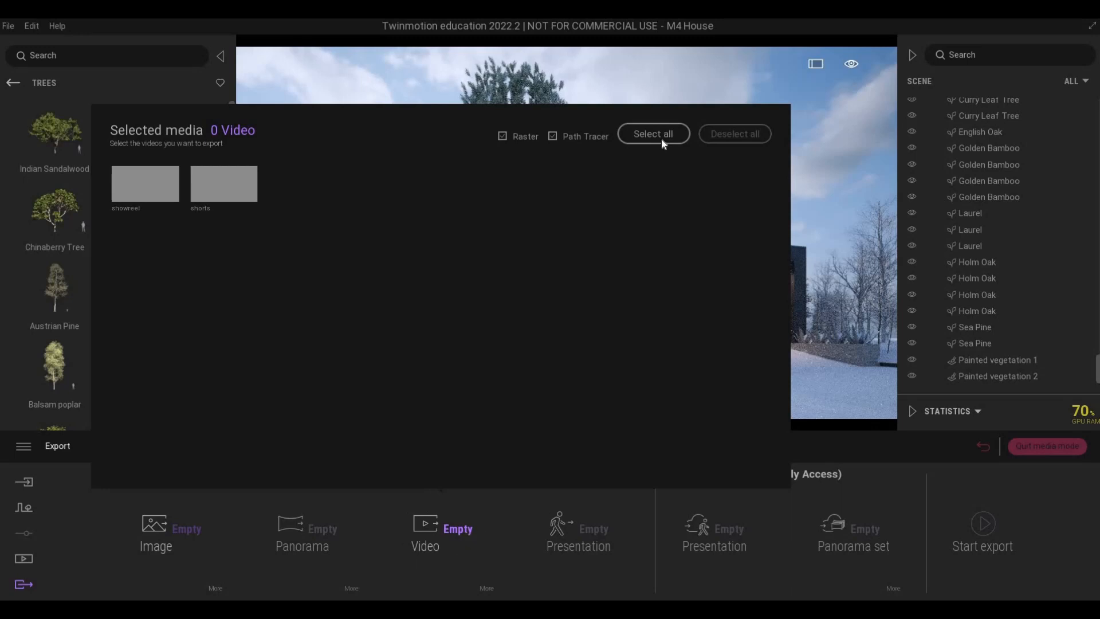
{"action": "left_click", "coordinate": [661, 139]}
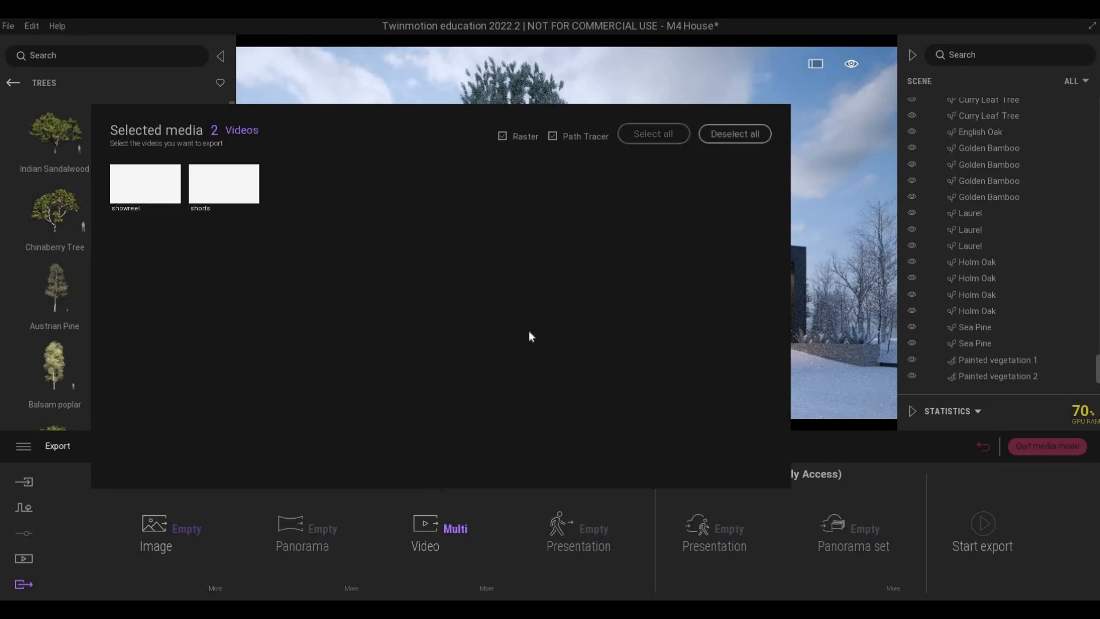
{"action": "left_click", "coordinate": [983, 524]}
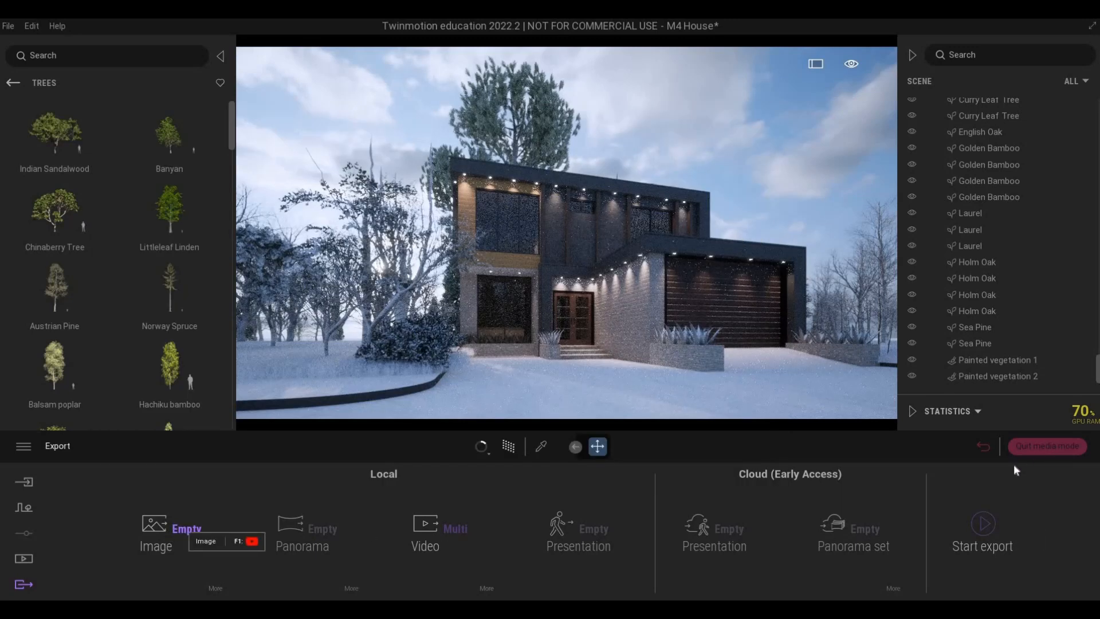
{"action": "left_click", "coordinate": [1028, 450]}
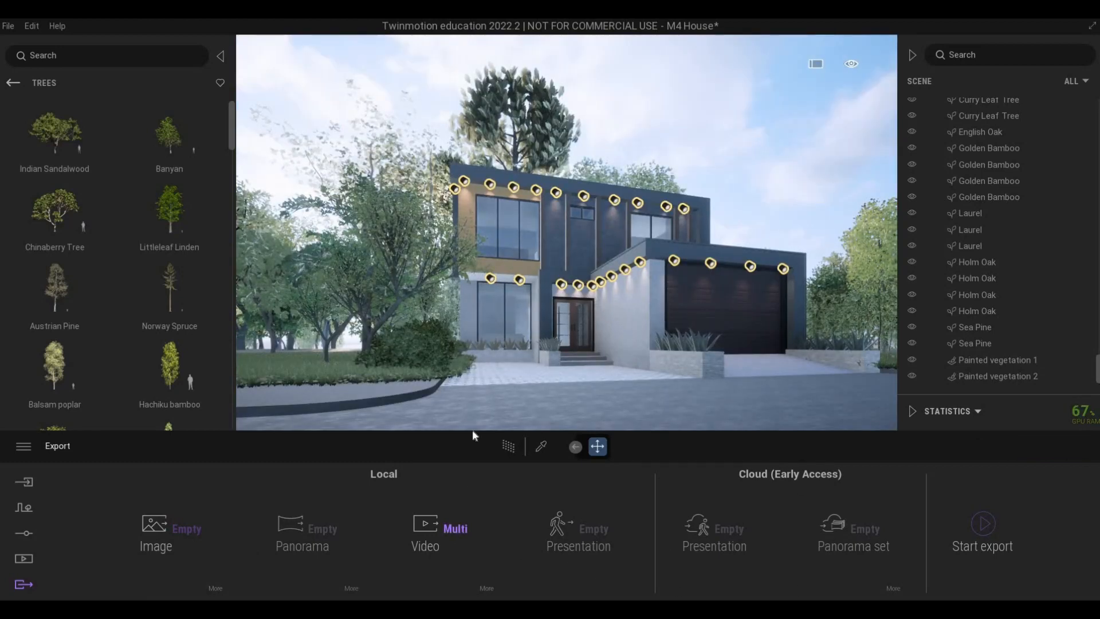
- Start exporting the selected videos into the Video folder inside 2027 NEW - House 2
{"action": "left_click", "coordinate": [455, 529]}
{"action": "left_click", "coordinate": [979, 524]}
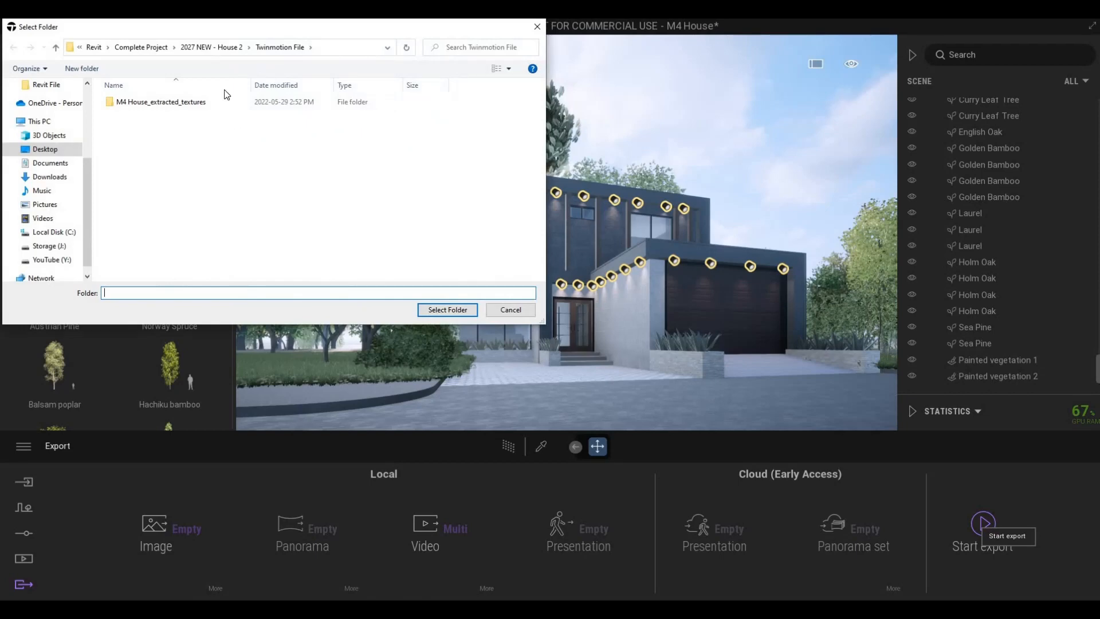
{"action": "left_click", "coordinate": [212, 49]}
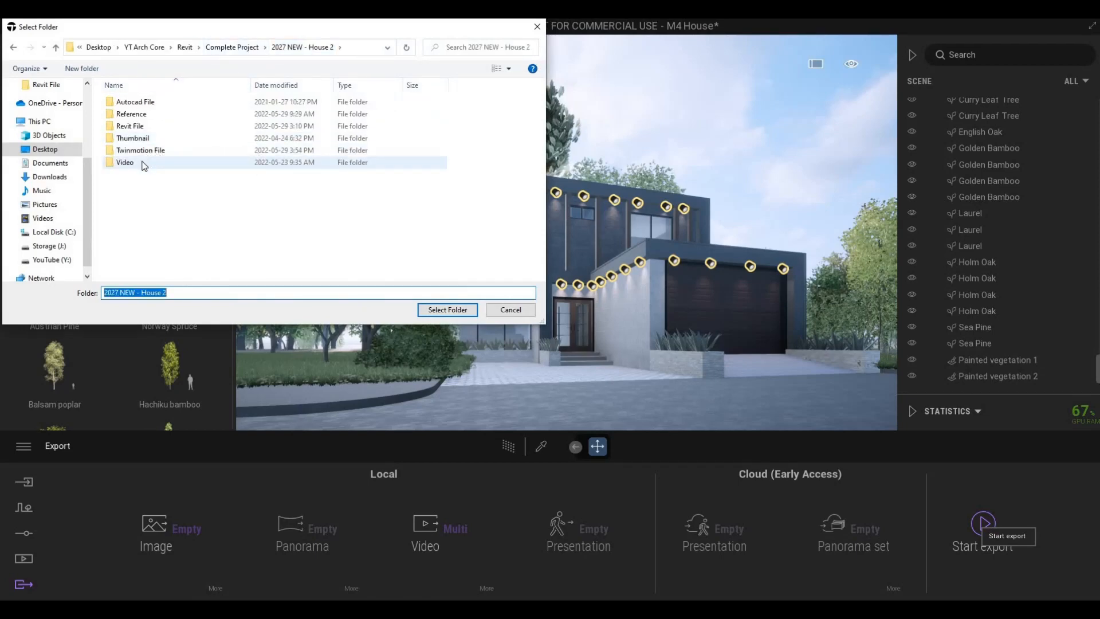
{"action": "double_click", "coordinate": [143, 165]}
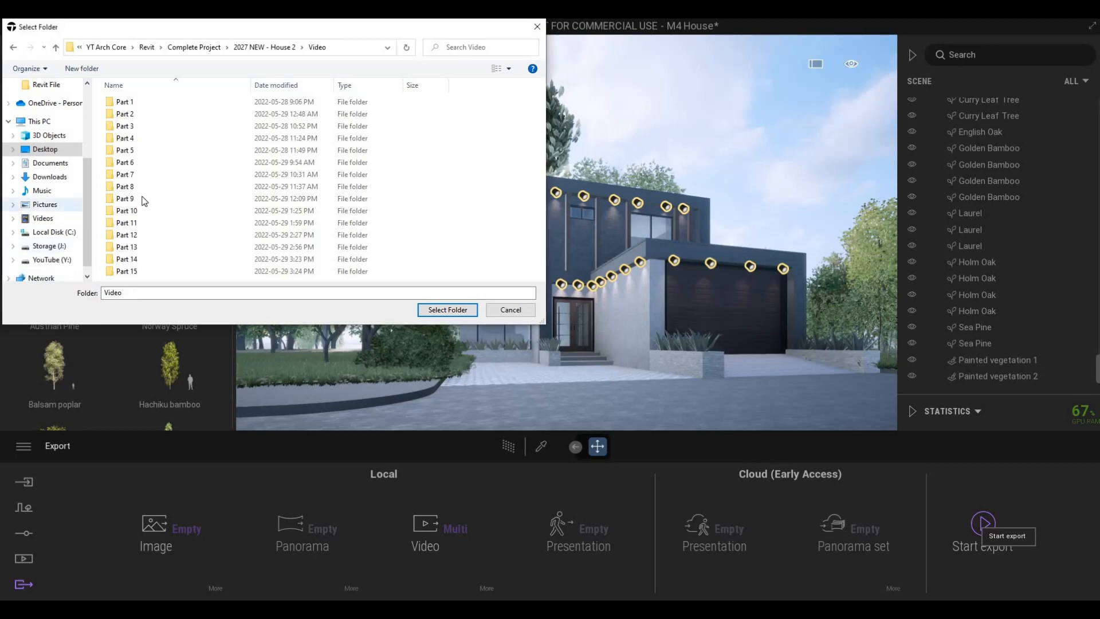
{"action": "scroll", "coordinate": [34, 204], "scroll_direction": "down", "scroll_amount": 1}
{"action": "left_click", "coordinate": [269, 48]}
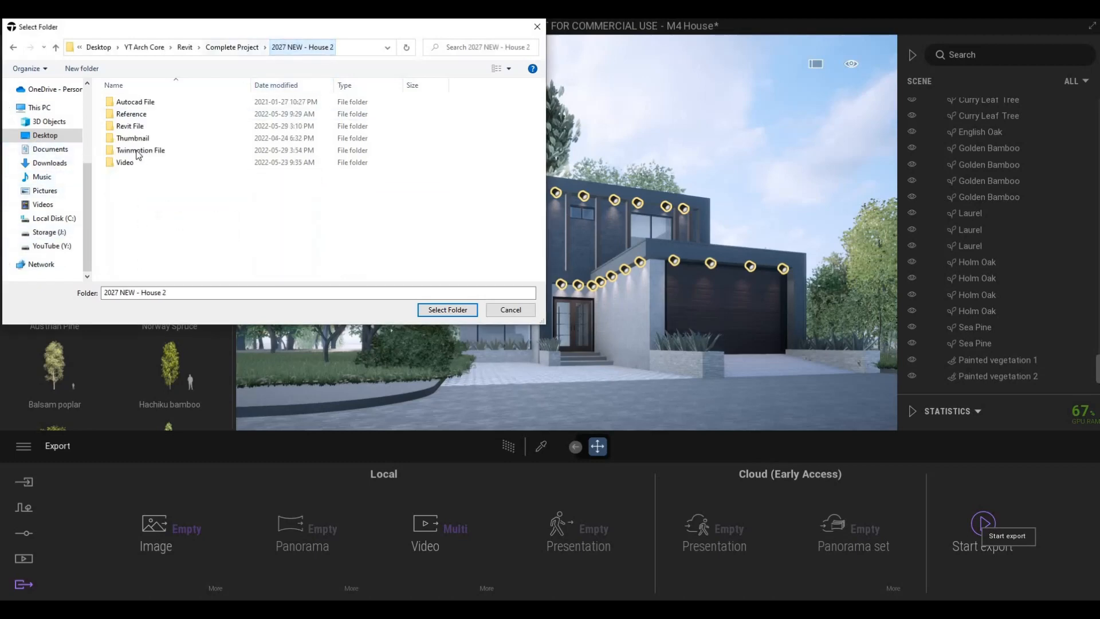
{"action": "double_click", "coordinate": [133, 139]}
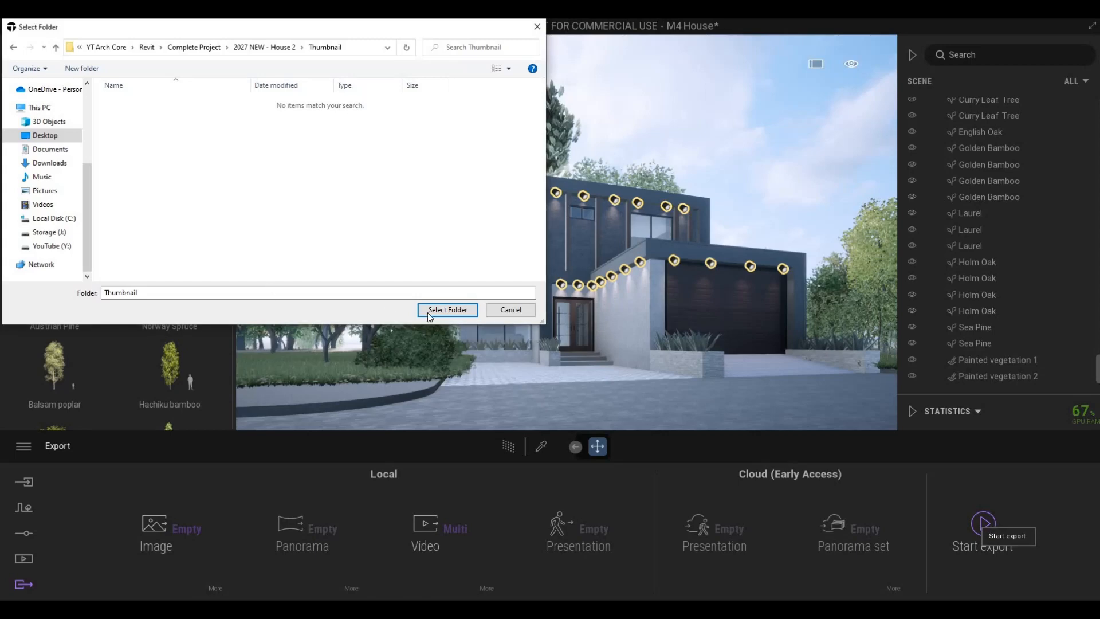
{"action": "left_click", "coordinate": [280, 49]}
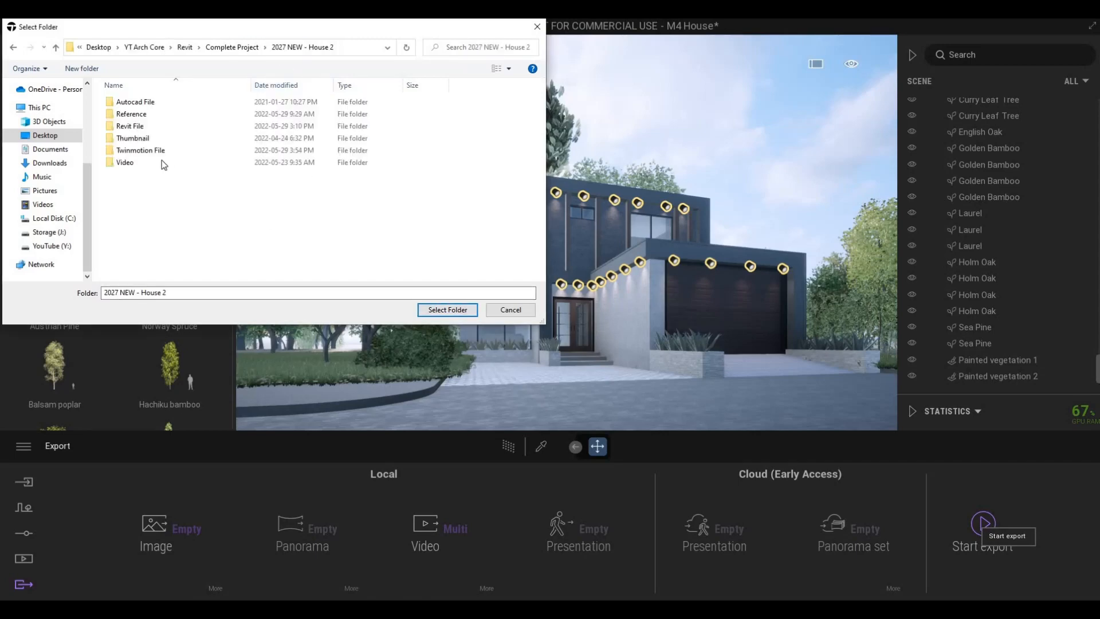
{"action": "double_click", "coordinate": [161, 160]}
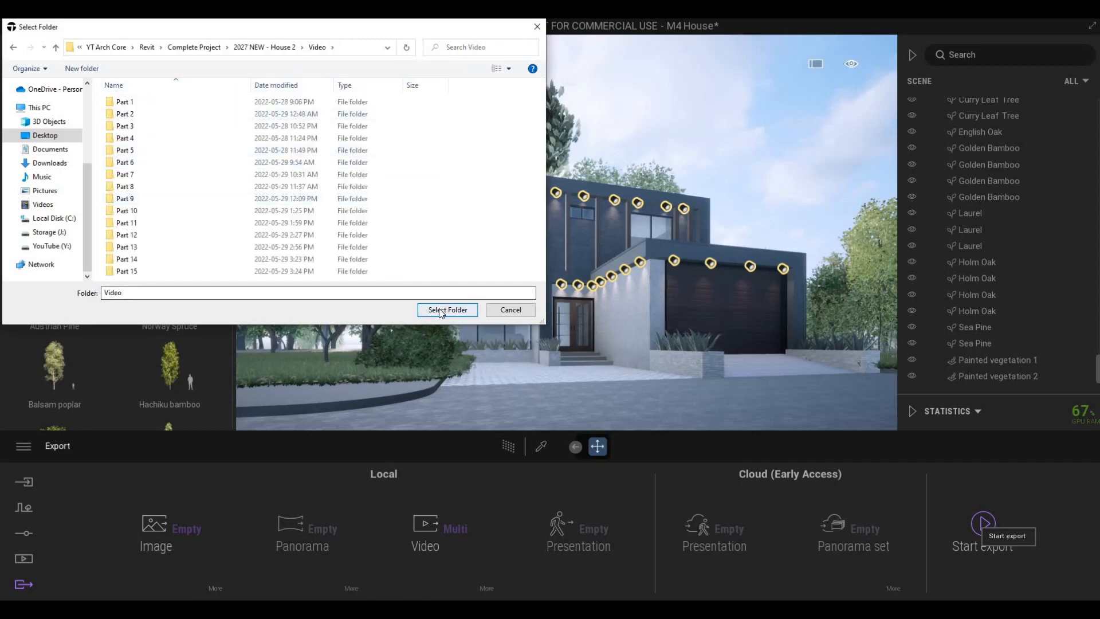
{"action": "left_click", "coordinate": [447, 310]}
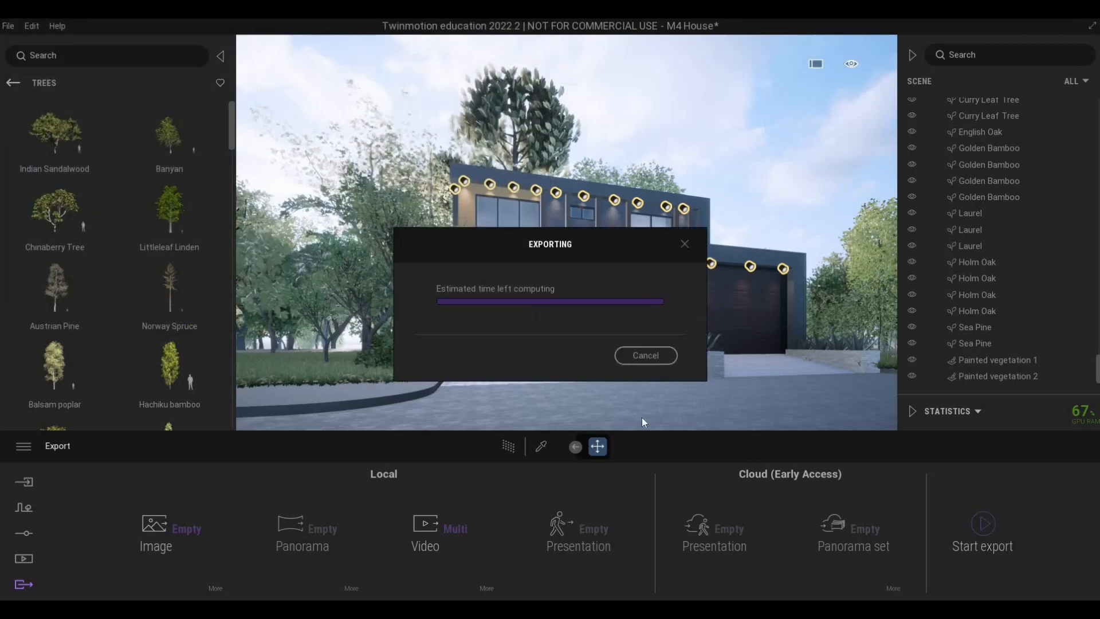